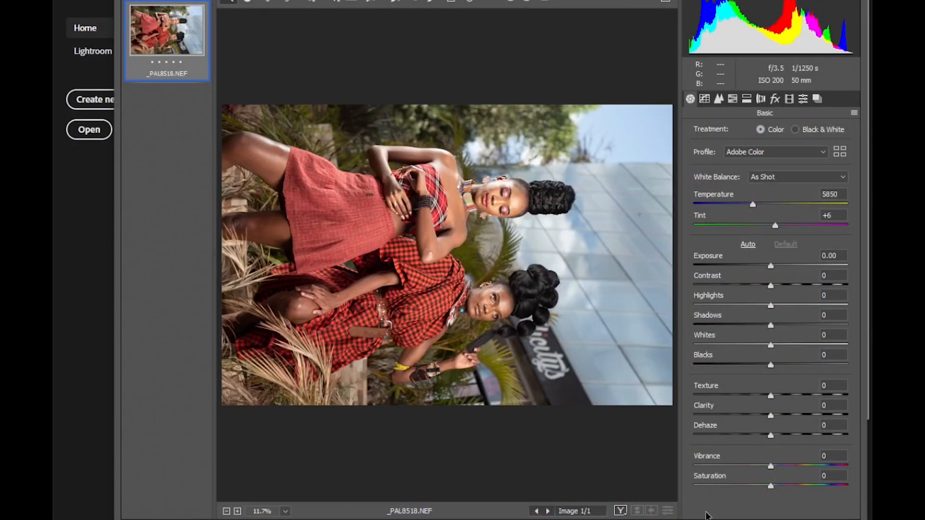
# Step: Dismiss the current raw photo, open _PAL8528 instead and rotate it counterclockwise to upright portrait orientation
pyautogui.click(782, 519)
pyautogui.click(89, 130)
pyautogui.moveTo(764, 24); pyautogui.dragTo(756, 127)
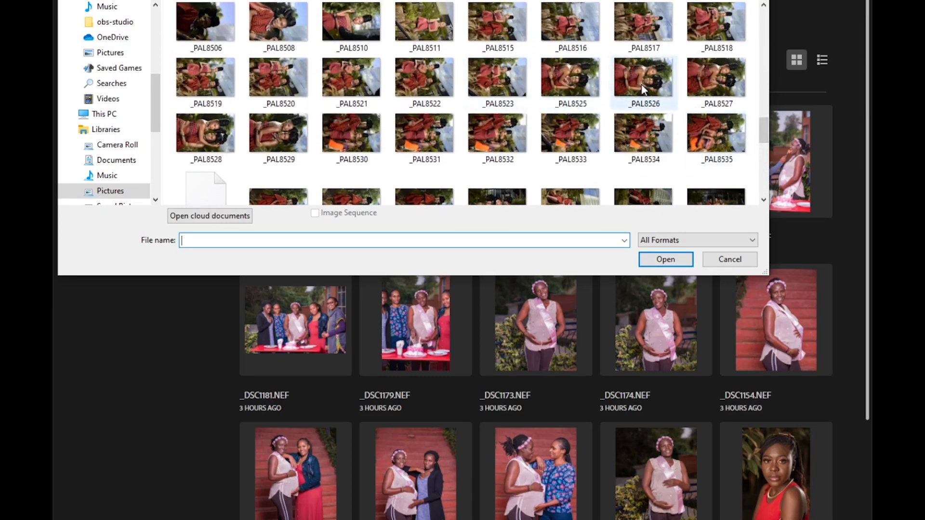
pyautogui.doubleClick(206, 132)
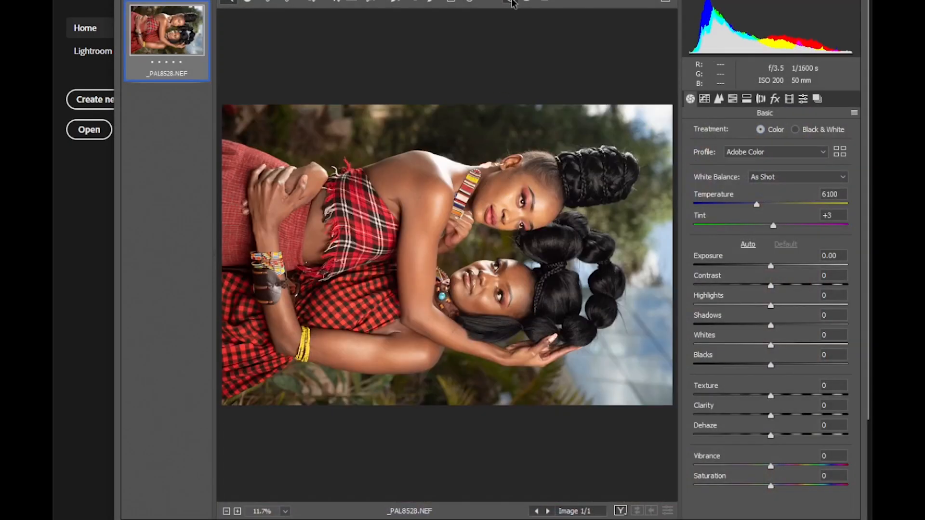
pyautogui.press('l')
# Step: Examine the facial skin and highlights of the woman in the checked dress at close range
pyautogui.click(483, 219)
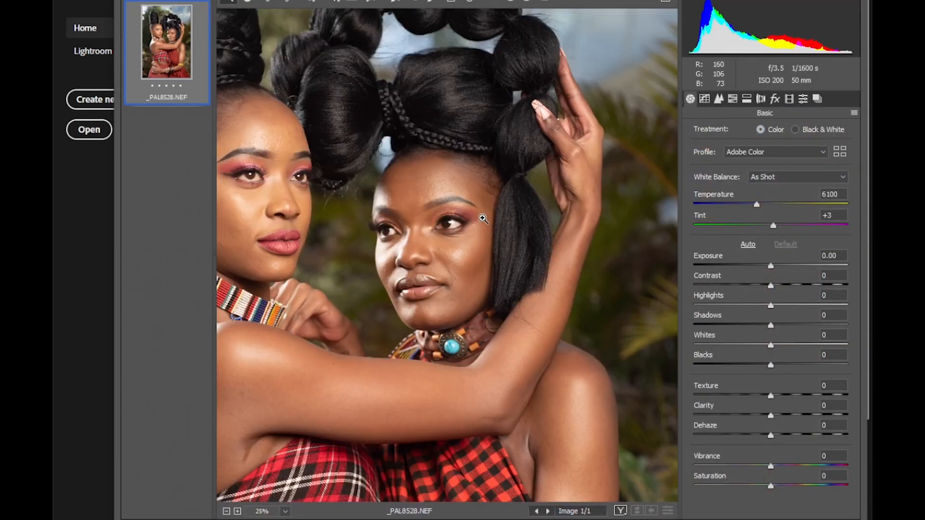
pyautogui.click(451, 243)
pyautogui.click(448, 244)
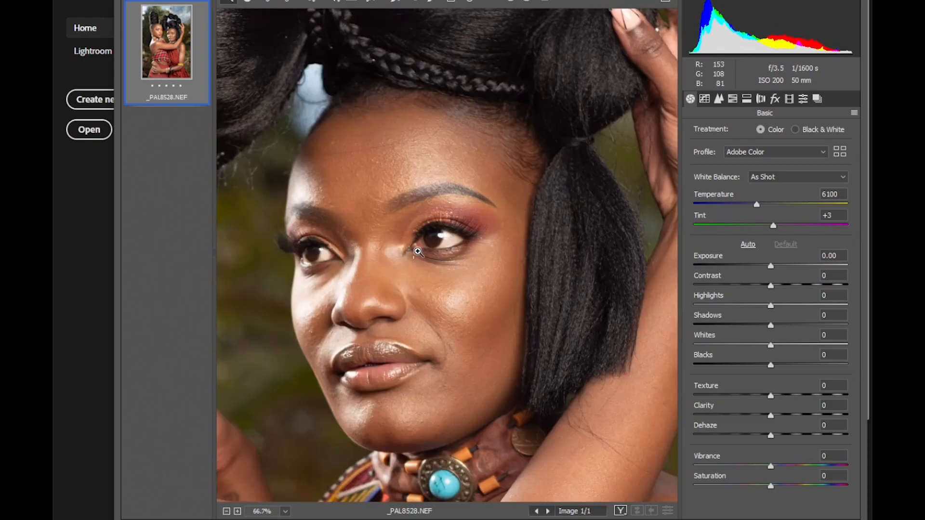
pyautogui.click(418, 254)
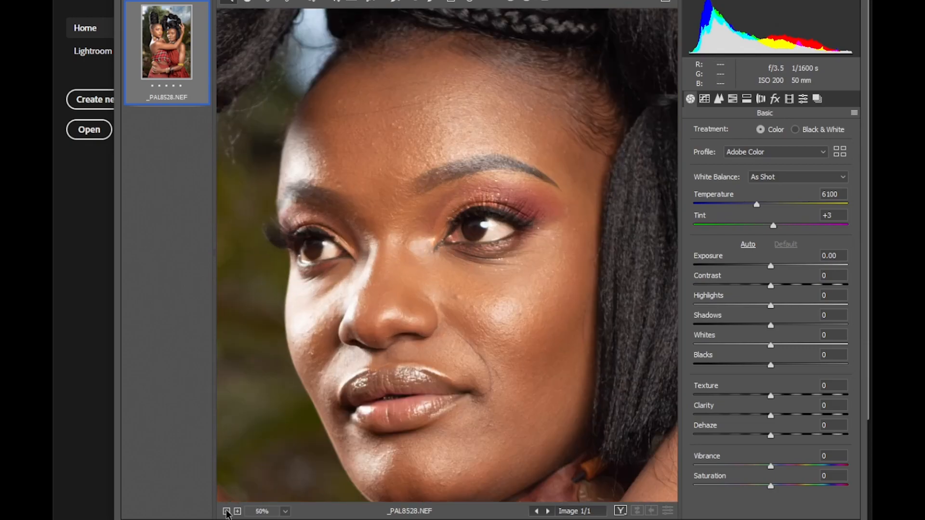
pyautogui.click(227, 512)
pyautogui.click(226, 512)
pyautogui.click(226, 511)
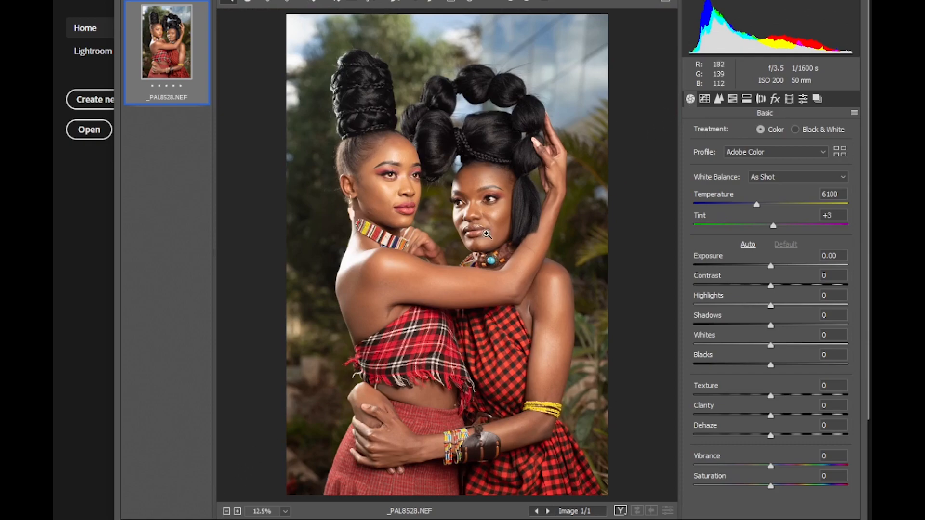
pyautogui.click(489, 191)
pyautogui.click(440, 275)
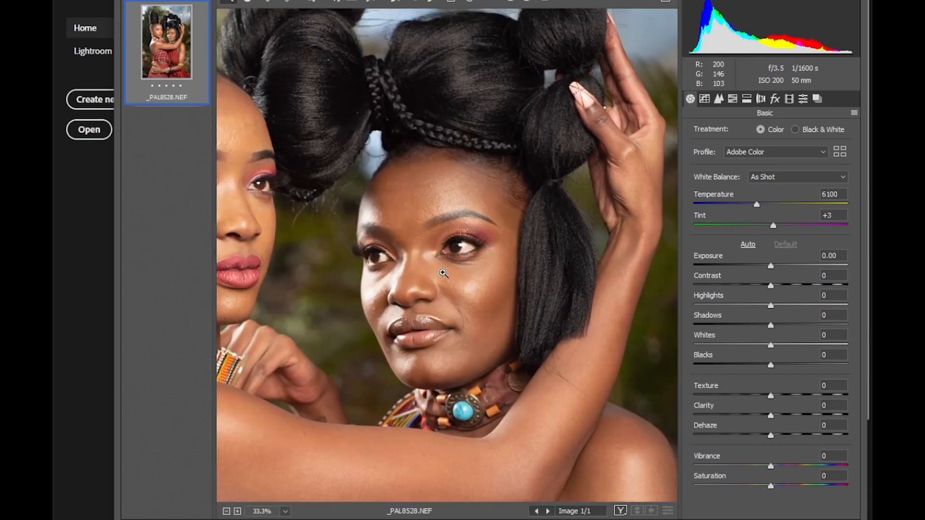
pyautogui.click(451, 252)
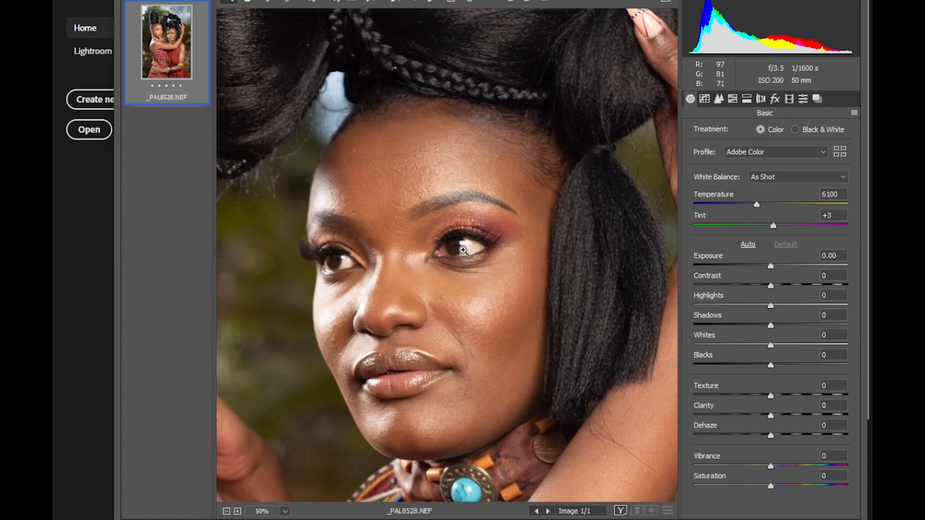
pyautogui.click(463, 249)
# Step: Examine the facial skin of the woman with the beaded collar up close, ending on the whole photo
pyautogui.click(225, 513)
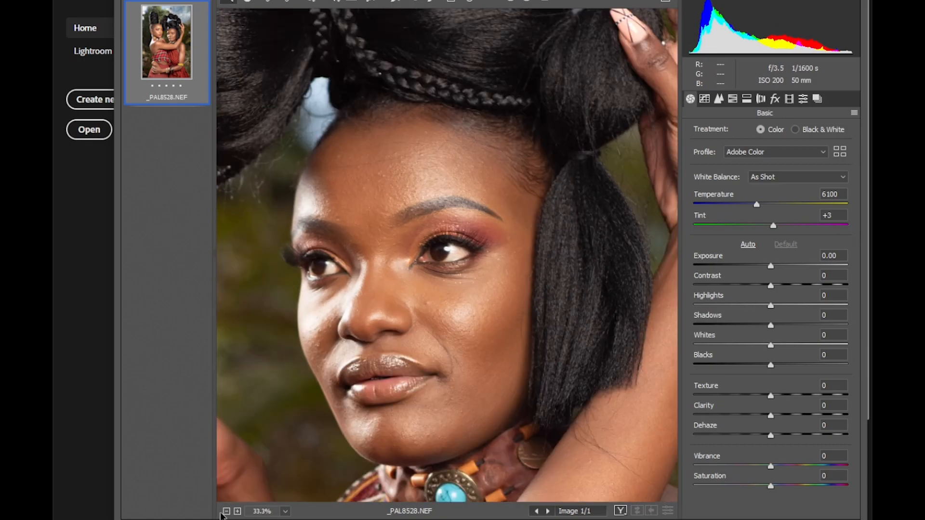
pyautogui.click(225, 512)
pyautogui.click(245, 235)
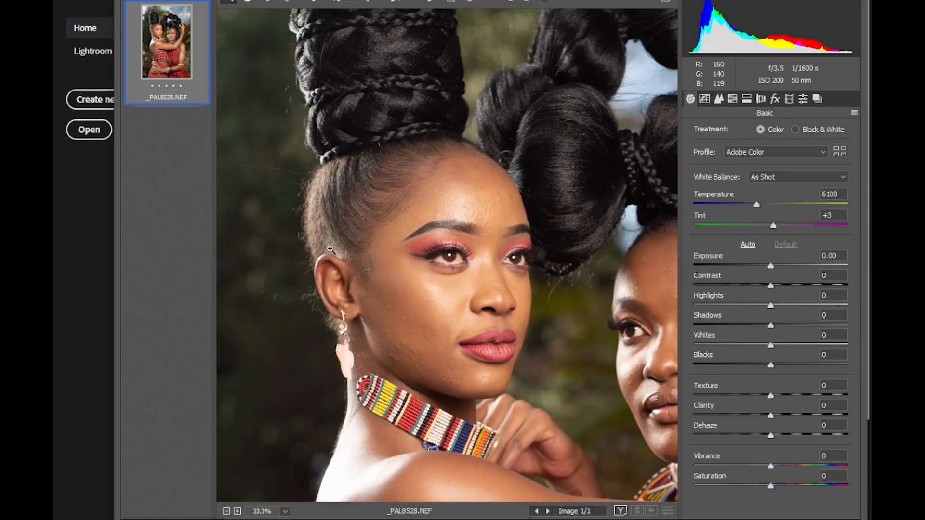
pyautogui.click(410, 302)
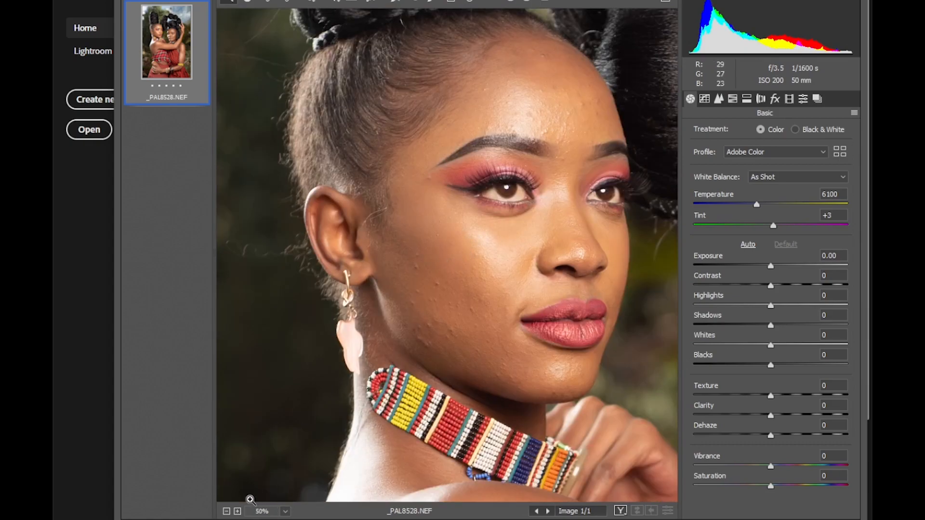
pyautogui.click(226, 512)
pyautogui.click(226, 511)
pyautogui.click(226, 512)
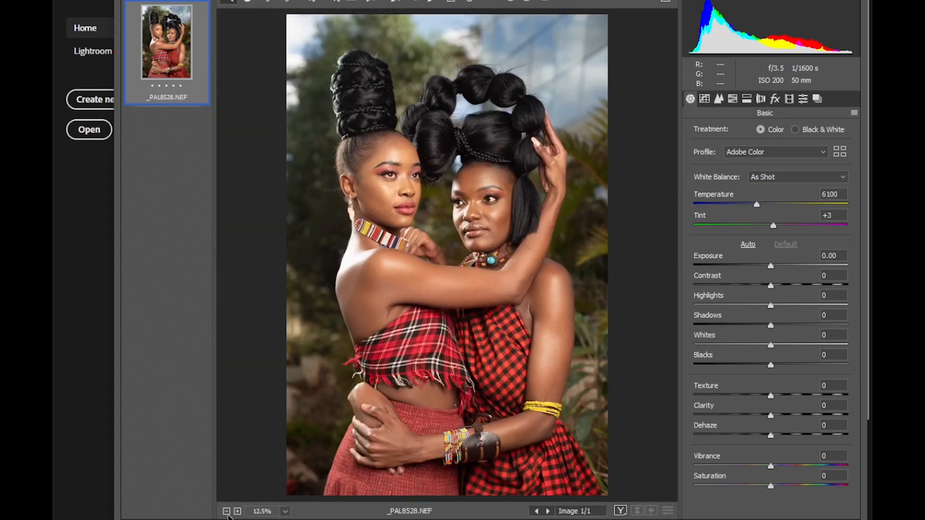
# Step: Compare the skin tones and bright areas of both women's faces and arms at several magnifications
pyautogui.click(488, 207)
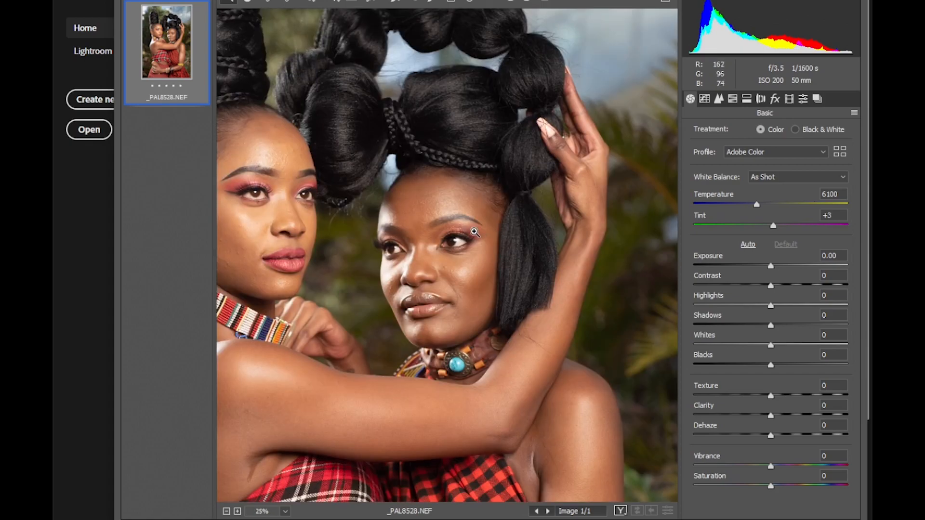
pyautogui.click(247, 3)
pyautogui.moveTo(431, 264); pyautogui.dragTo(490, 261)
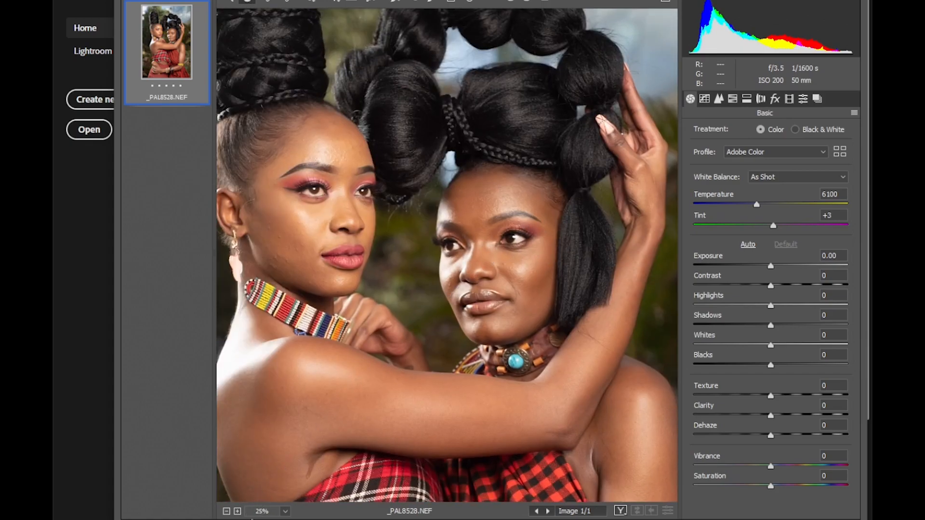
pyautogui.click(238, 512)
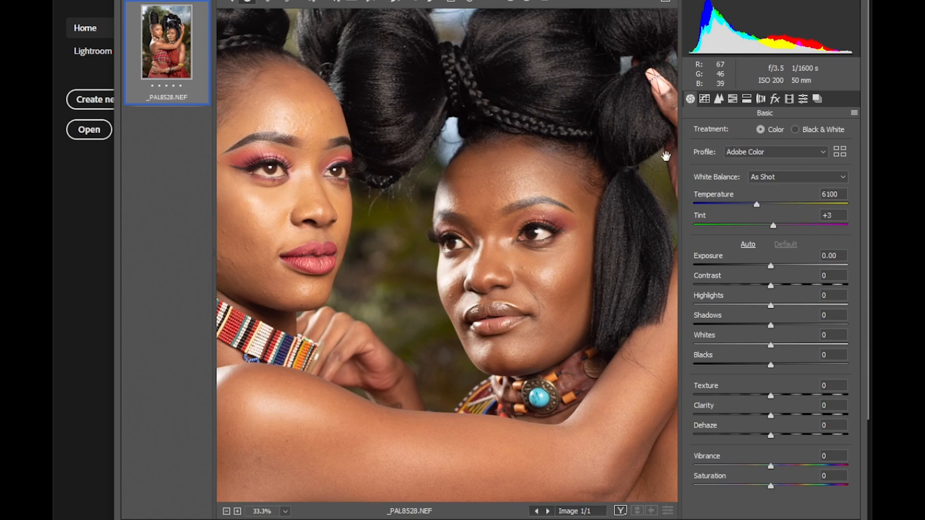
pyautogui.click(225, 513)
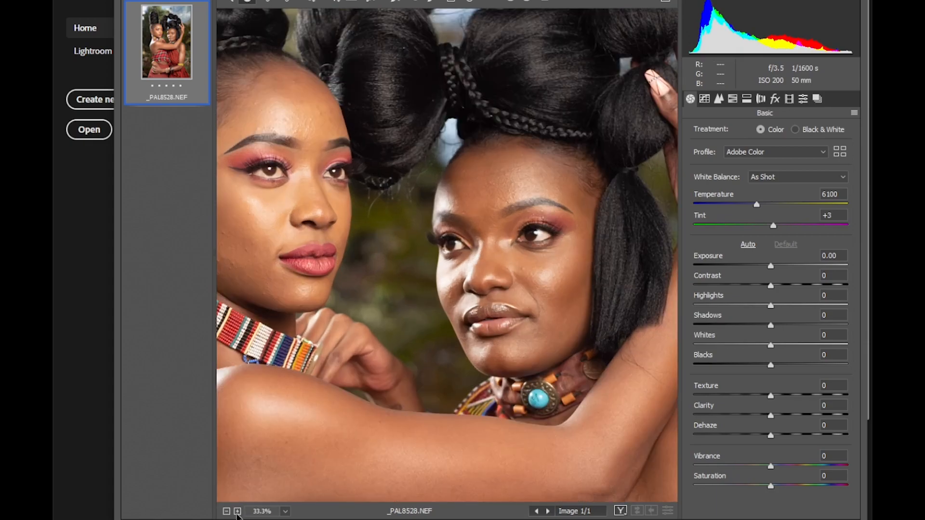
pyautogui.click(238, 512)
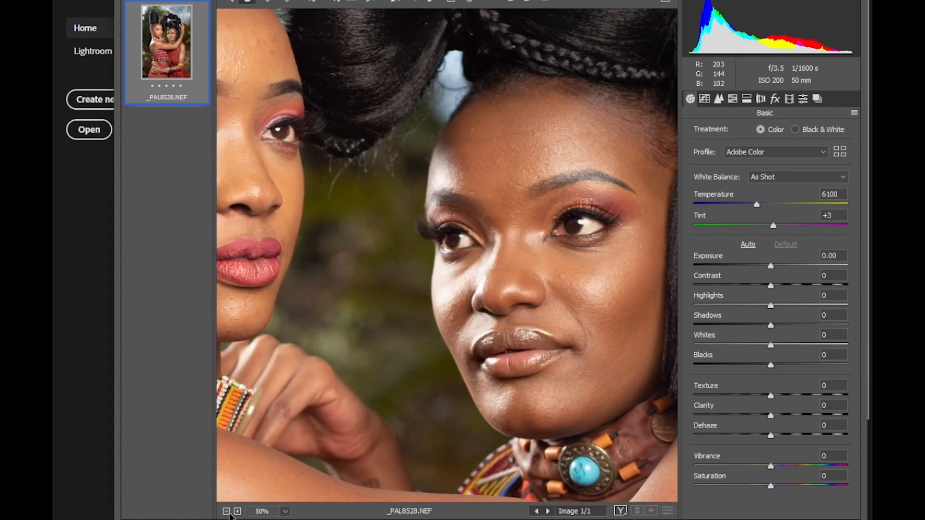
pyautogui.click(226, 511)
pyautogui.click(226, 511)
pyautogui.click(226, 511)
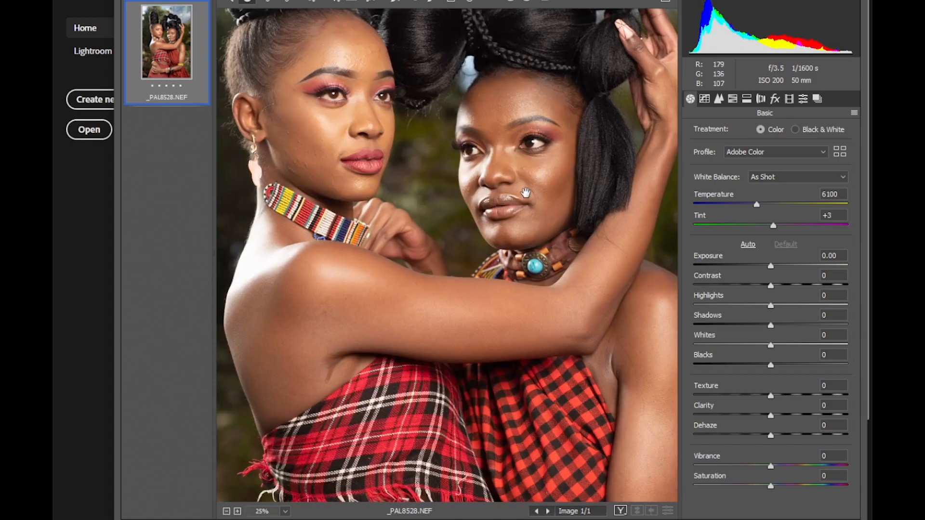
pyautogui.click(238, 511)
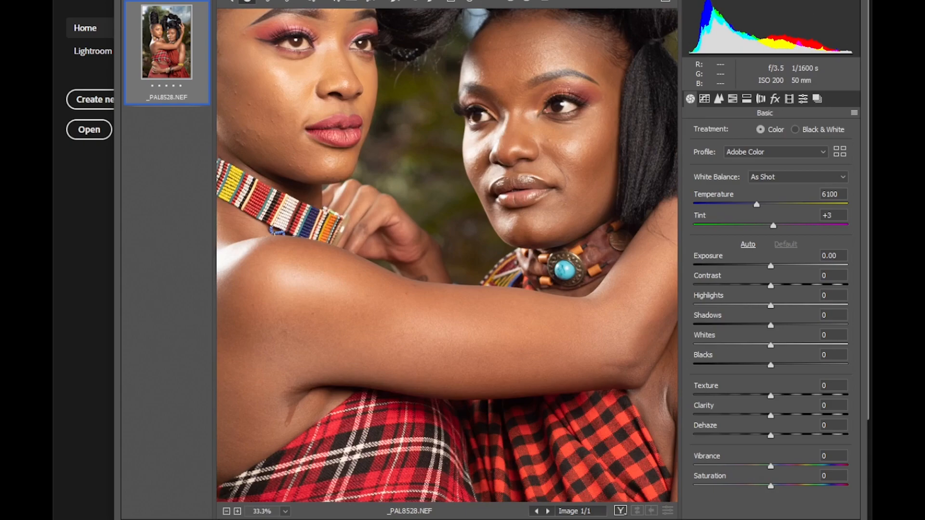
pyautogui.click(226, 512)
pyautogui.click(226, 512)
pyautogui.click(226, 512)
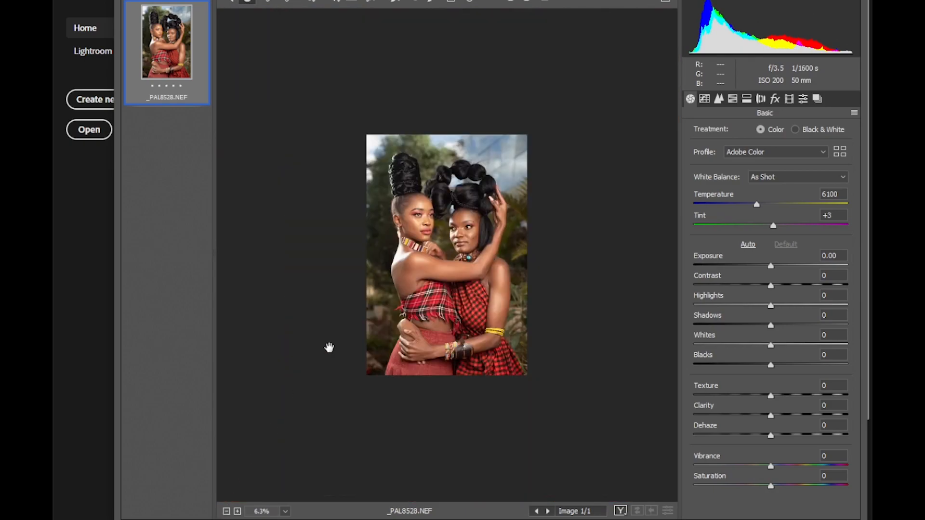
pyautogui.click(237, 512)
pyautogui.click(237, 511)
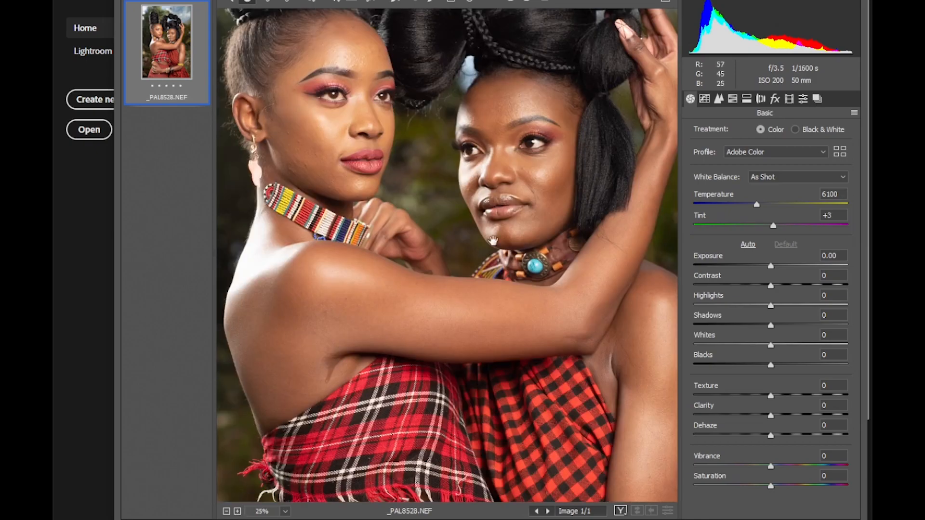
# Step: Cool the photo's white balance by setting Temperature to 5850
pyautogui.moveTo(525, 192); pyautogui.dragTo(524, 267)
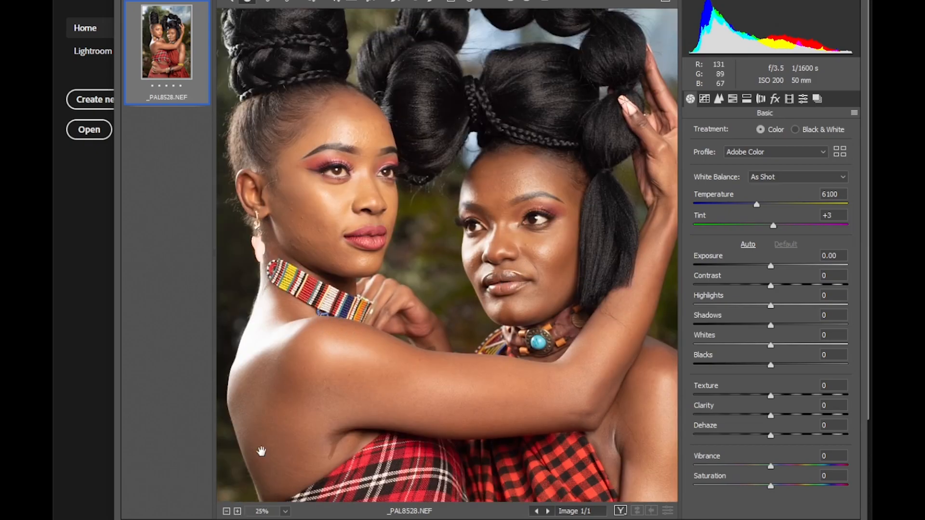
pyautogui.click(237, 511)
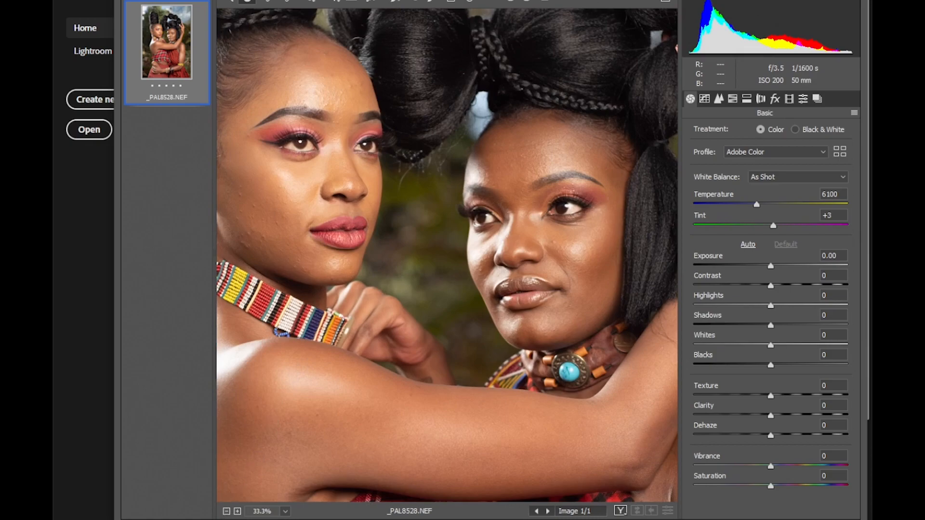
pyautogui.click(226, 511)
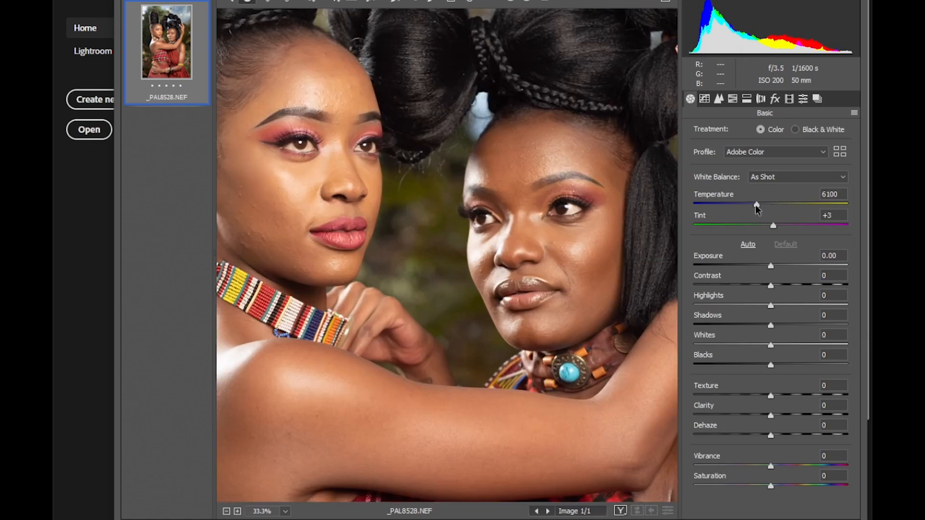
pyautogui.moveTo(757, 204)
pyautogui.mouseDown()
pyautogui.moveTo(746, 205)
pyautogui.moveTo(756, 205)
pyautogui.mouseUp()
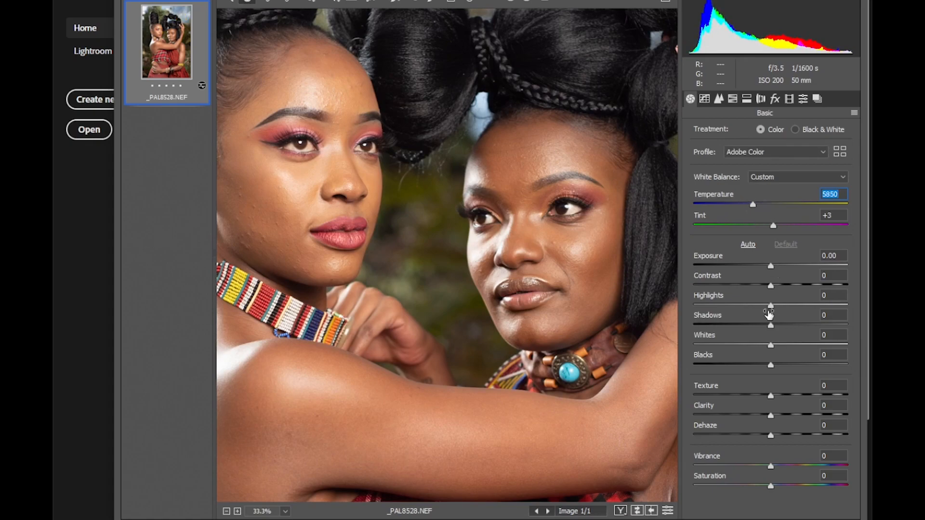
# Step: Set Highlights to -63 and Shadows to +35 to even out the skin's bright and dark areas
pyautogui.moveTo(754, 302); pyautogui.dragTo(723, 304)
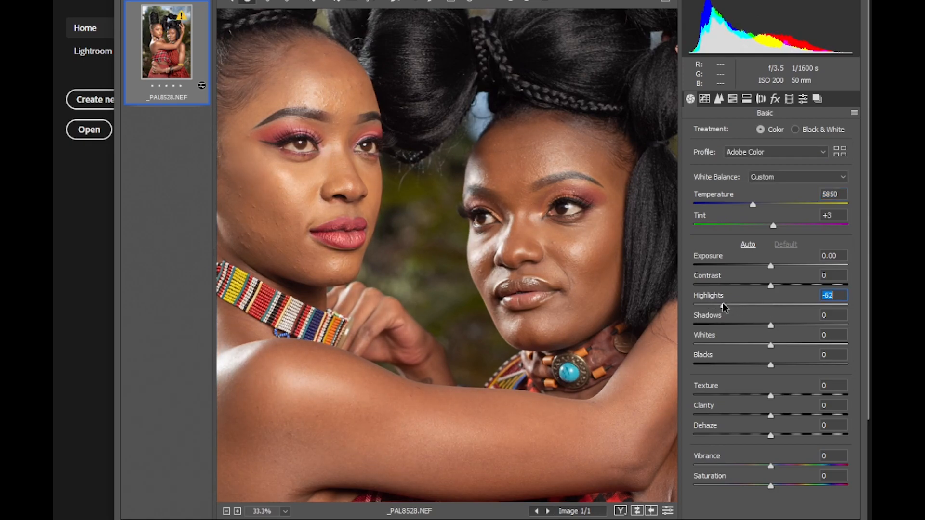
pyautogui.moveTo(774, 324); pyautogui.dragTo(798, 326)
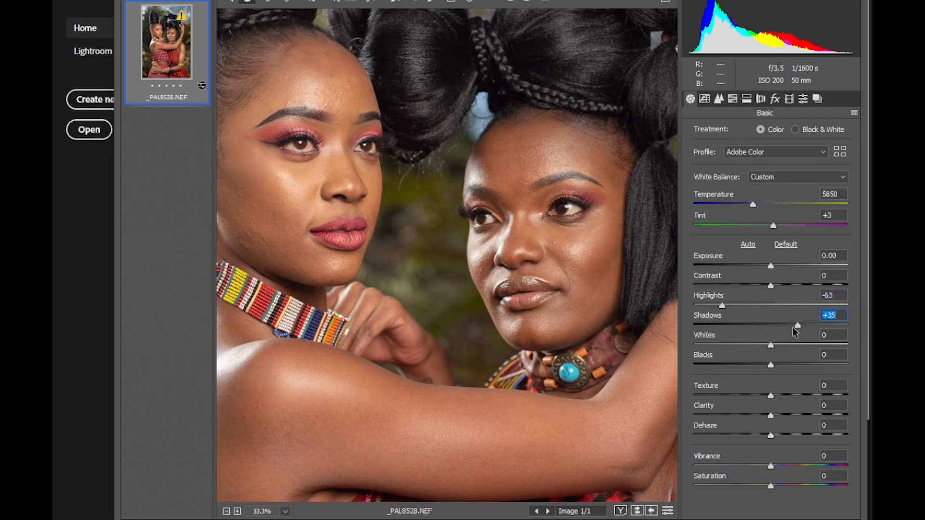
pyautogui.click(226, 511)
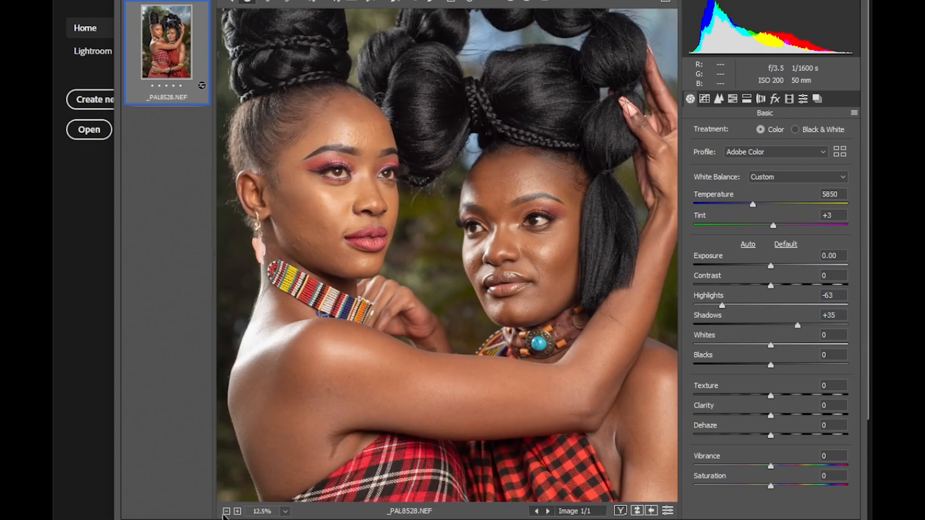
pyautogui.click(226, 511)
pyautogui.click(226, 511)
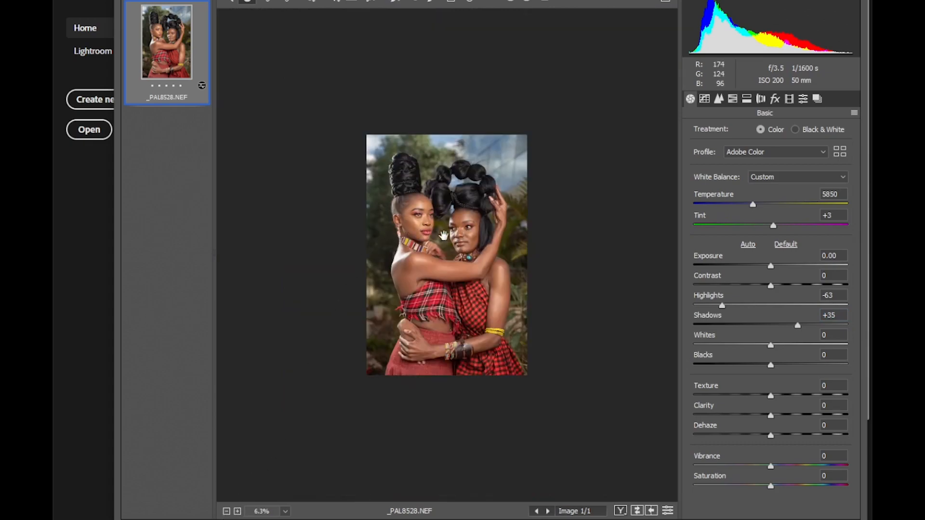
# Step: Set Whites to -29 and Exposure to -0.05, then check the tonal result on the photo
pyautogui.click(237, 511)
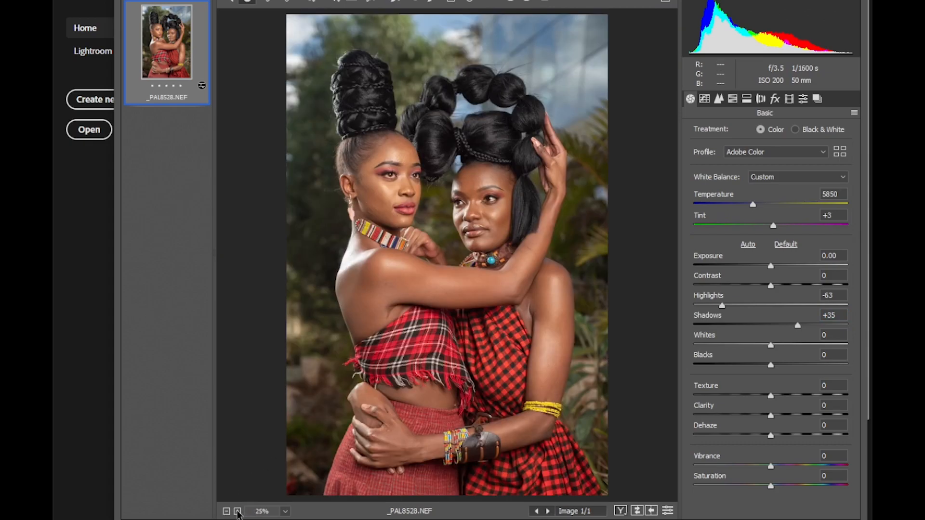
pyautogui.click(237, 511)
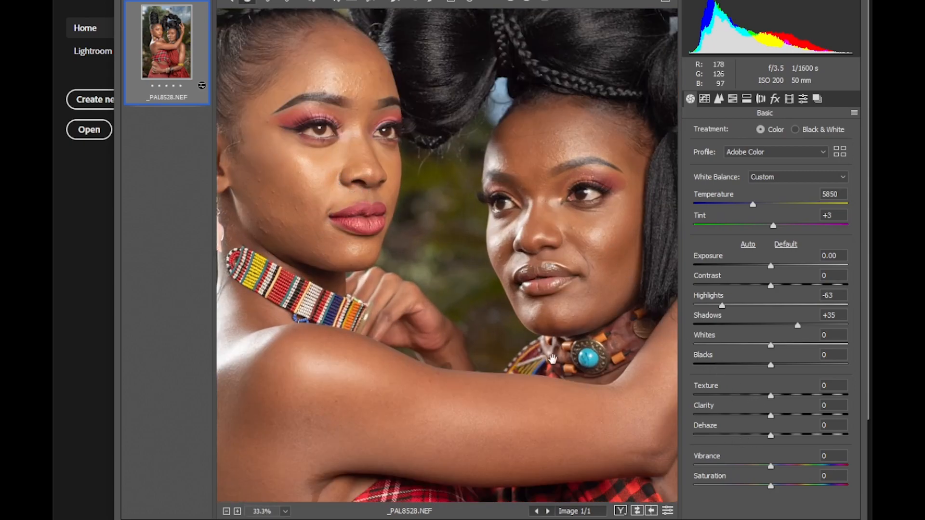
pyautogui.moveTo(770, 345); pyautogui.dragTo(749, 346)
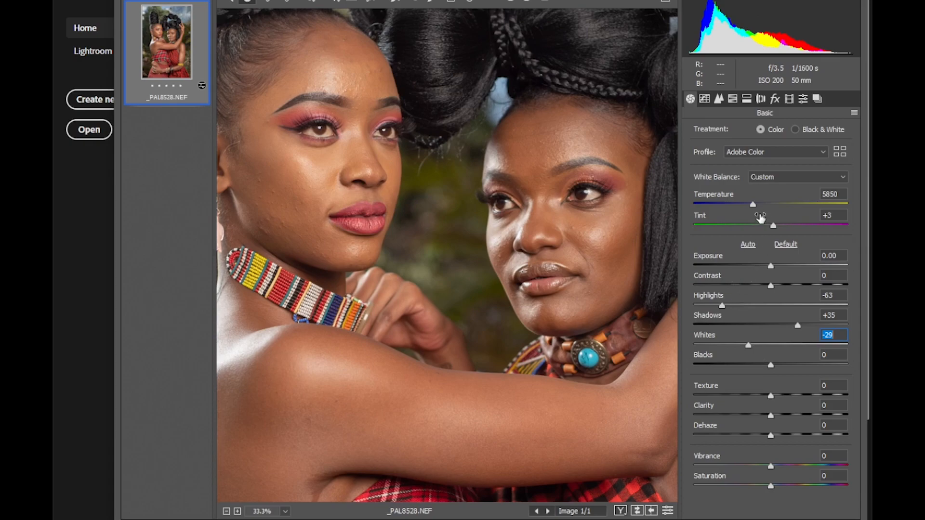
pyautogui.click(770, 268)
pyautogui.moveTo(772, 266); pyautogui.dragTo(771, 266)
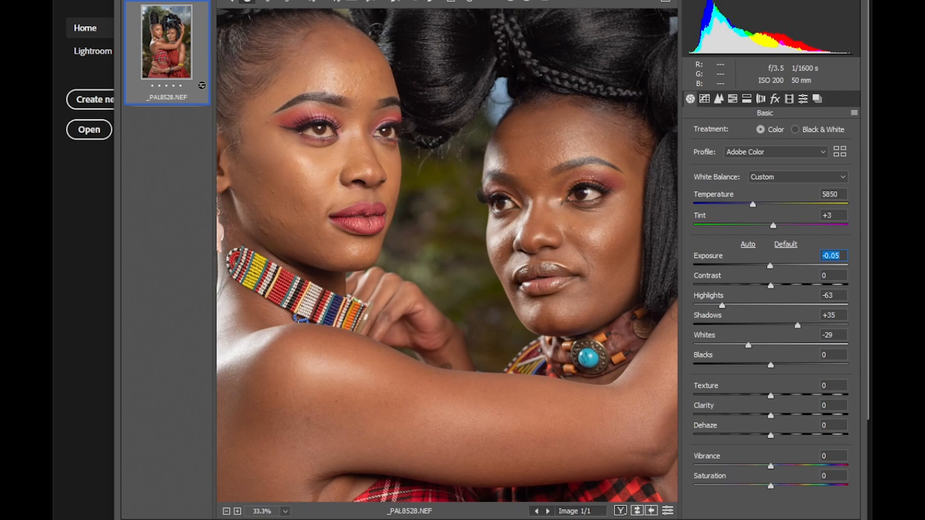
pyautogui.click(226, 511)
pyautogui.click(225, 511)
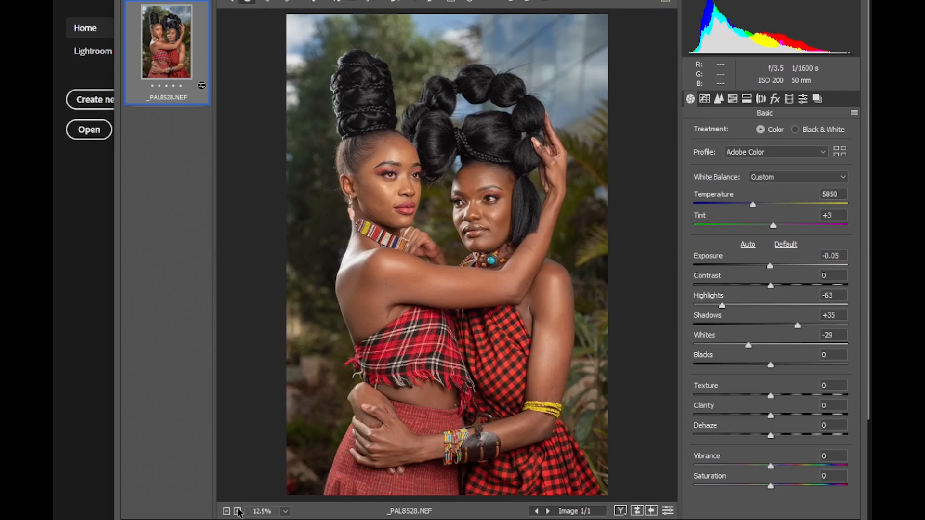
pyautogui.click(237, 511)
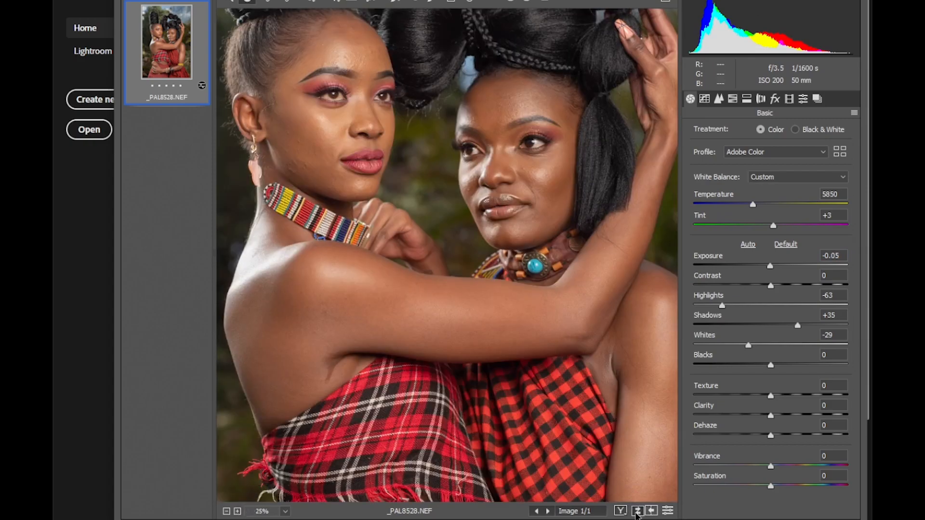
# Step: Compare the photo before and after the tonal adjustments, both close up on the faces and in full view
pyautogui.click(637, 513)
pyautogui.click(636, 513)
pyautogui.click(636, 512)
pyautogui.click(636, 512)
pyautogui.click(226, 511)
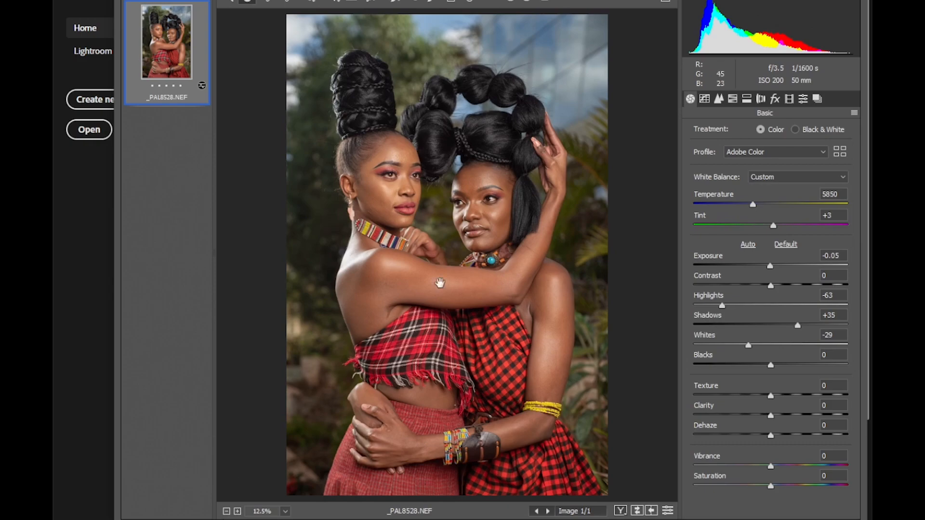
pyautogui.click(636, 513)
pyautogui.click(636, 512)
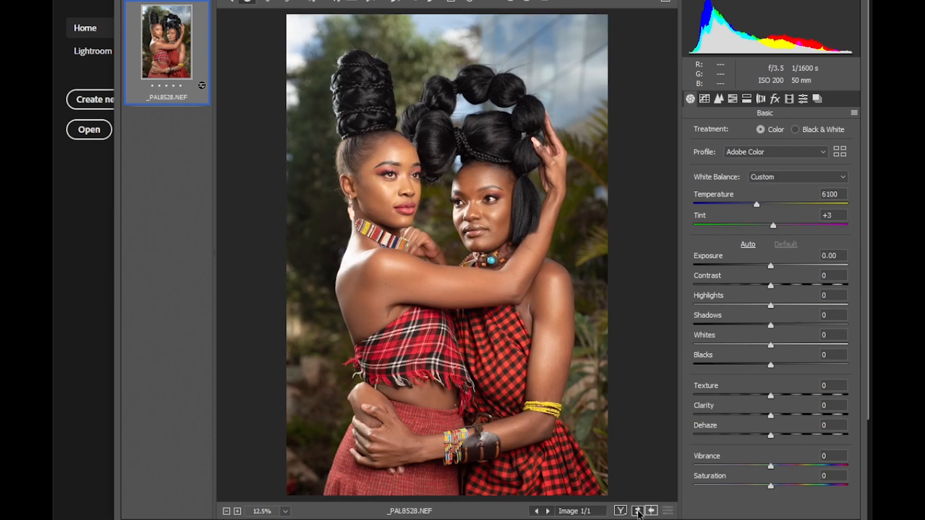
pyautogui.click(636, 512)
pyautogui.click(636, 512)
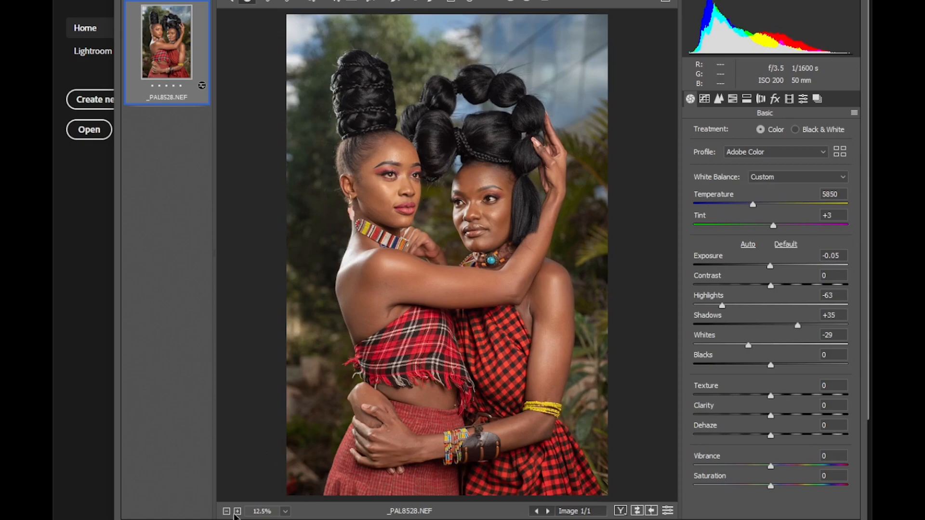
pyautogui.click(238, 511)
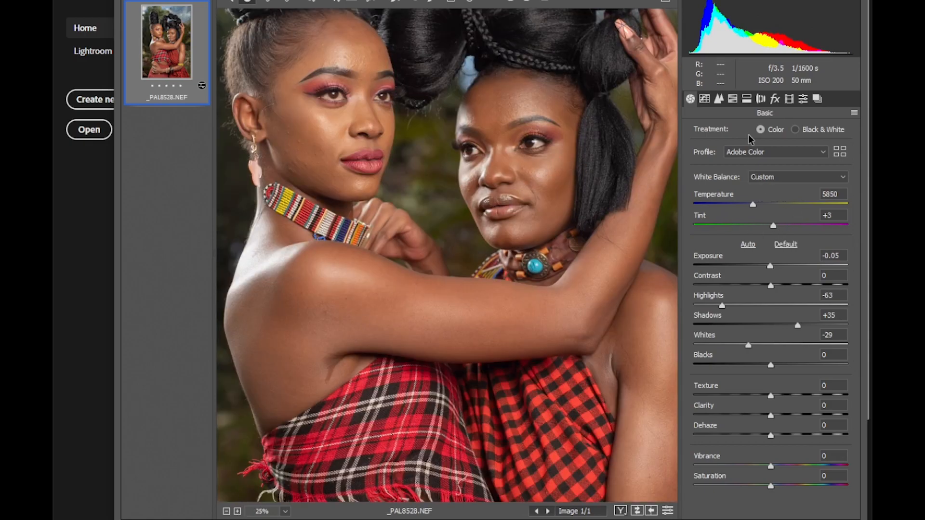
# Step: Fine-tune the Oranges saturation in the HSL adjustments and set the Oranges hue to -2 for the skin
pyautogui.click(732, 101)
pyautogui.click(748, 102)
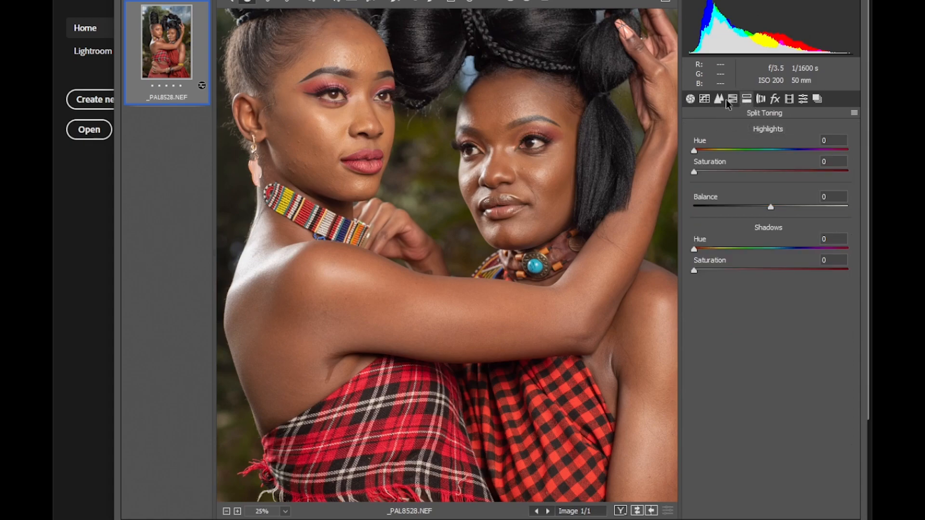
pyautogui.click(731, 100)
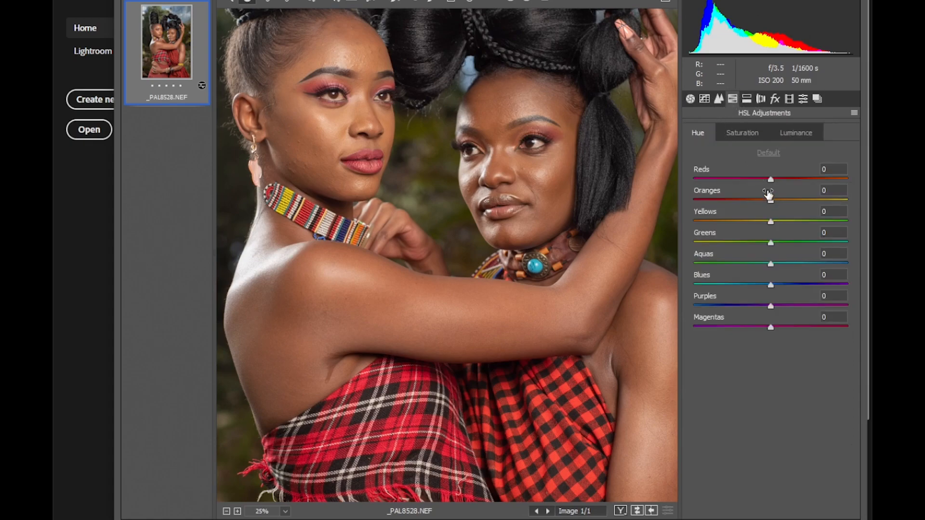
pyautogui.click(732, 137)
pyautogui.moveTo(764, 201); pyautogui.dragTo(770, 201)
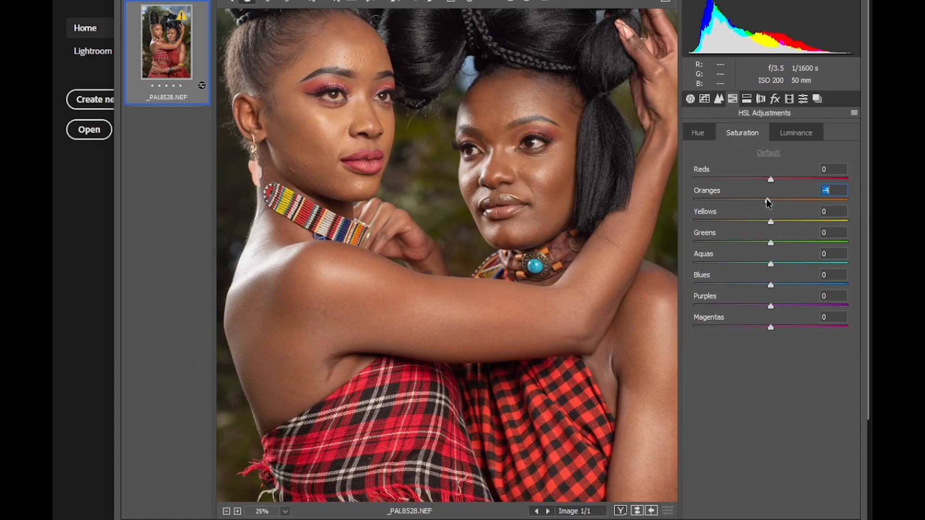
pyautogui.click(698, 133)
pyautogui.moveTo(773, 204); pyautogui.dragTo(770, 205)
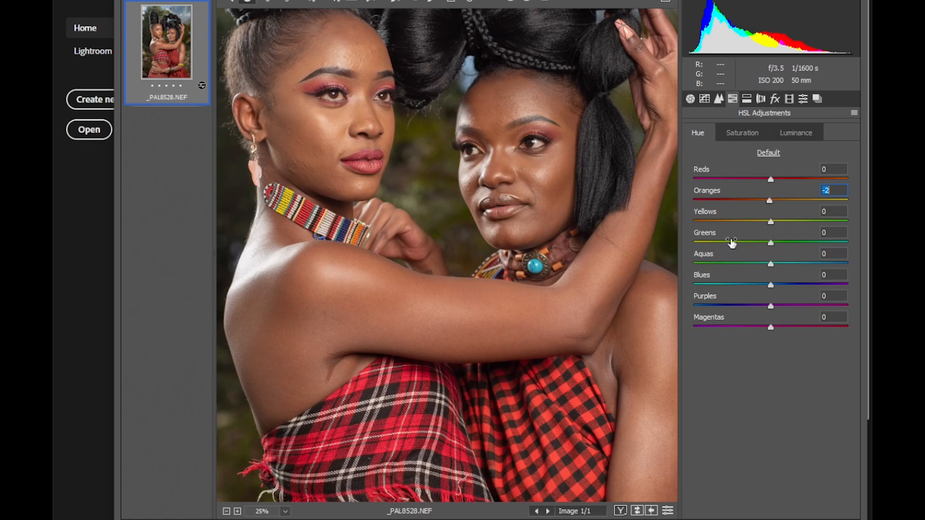
# Step: Open the adjusted raw photo in Photoshop and bring the left woman's cheek into close view
pyautogui.click(226, 512)
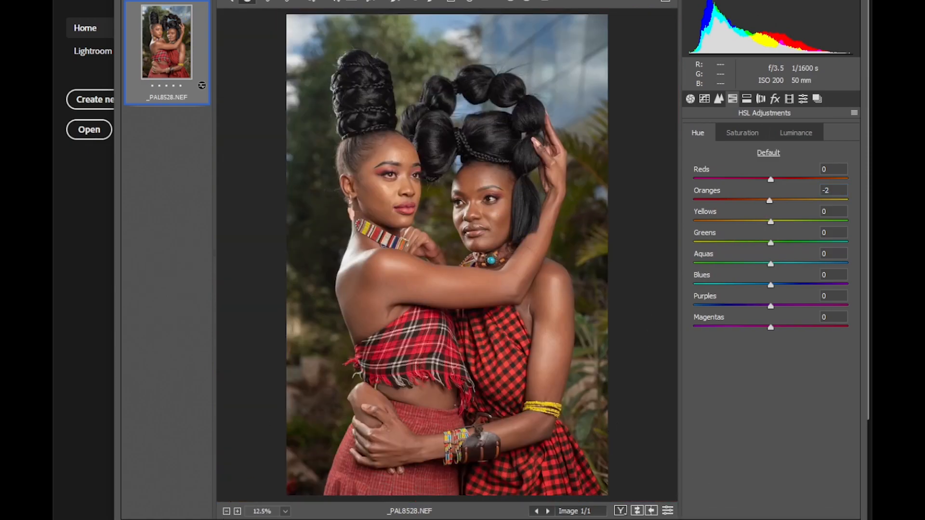
pyautogui.click(689, 518)
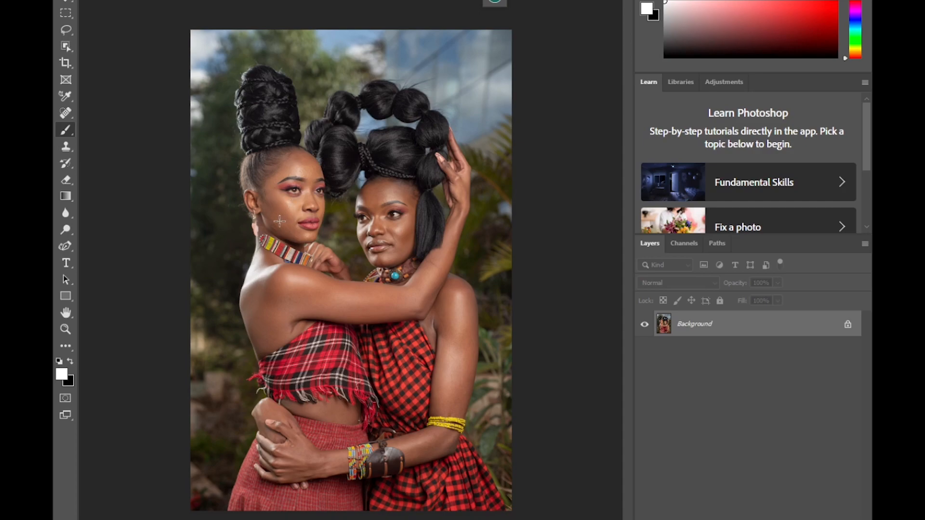
pyautogui.hotkey('ctrl', '+')
pyautogui.hotkey('ctrl', '+')
pyautogui.hotkey('ctrl', '+')
pyautogui.hotkey('ctrl', '+')
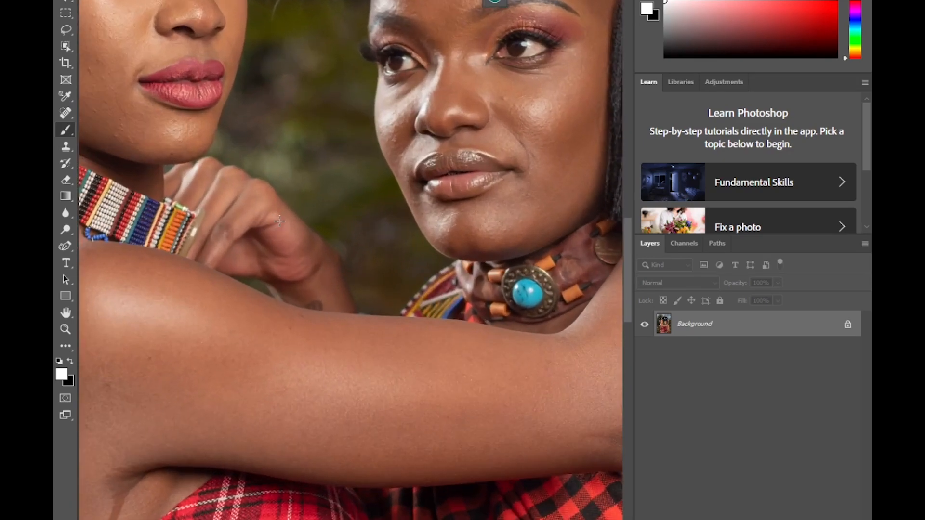
pyautogui.moveTo(351, 519); pyautogui.dragTo(260, 519)
pyautogui.moveTo(624, 261); pyautogui.dragTo(626, 214)
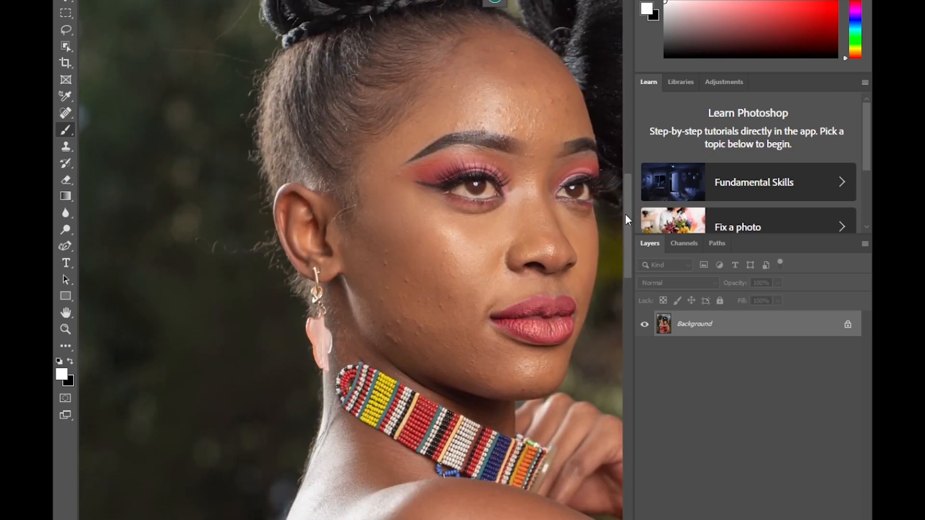
pyautogui.hotkey('ctrl', '+')
pyautogui.hotkey('ctrl', '+')
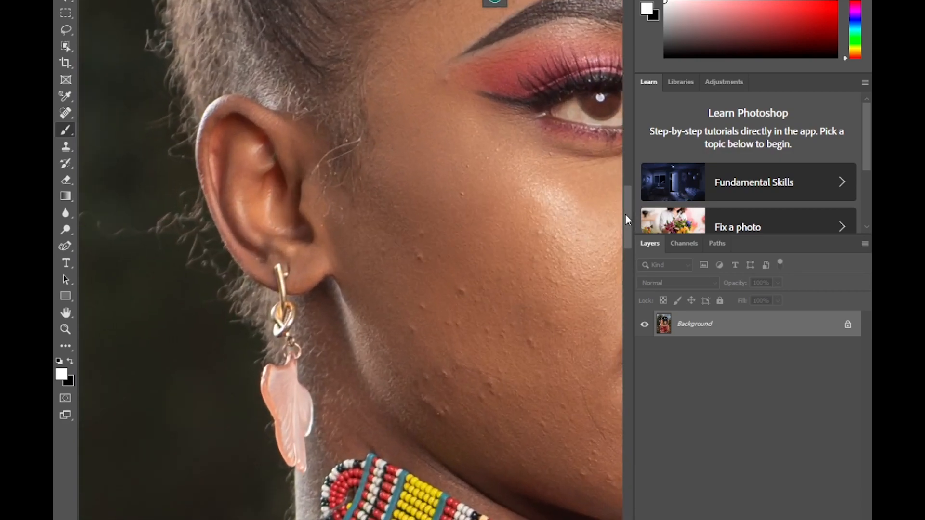
pyautogui.moveTo(245, 519); pyautogui.dragTo(261, 519)
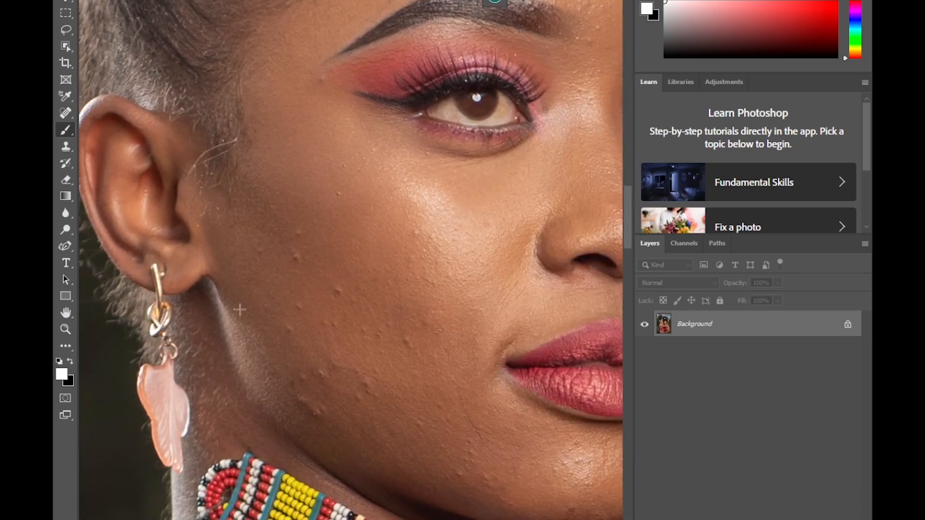
# Step: Choose the Healing Brush Tool and add a new blank layer above the Background for retouching
pyautogui.rightClick(63, 114)
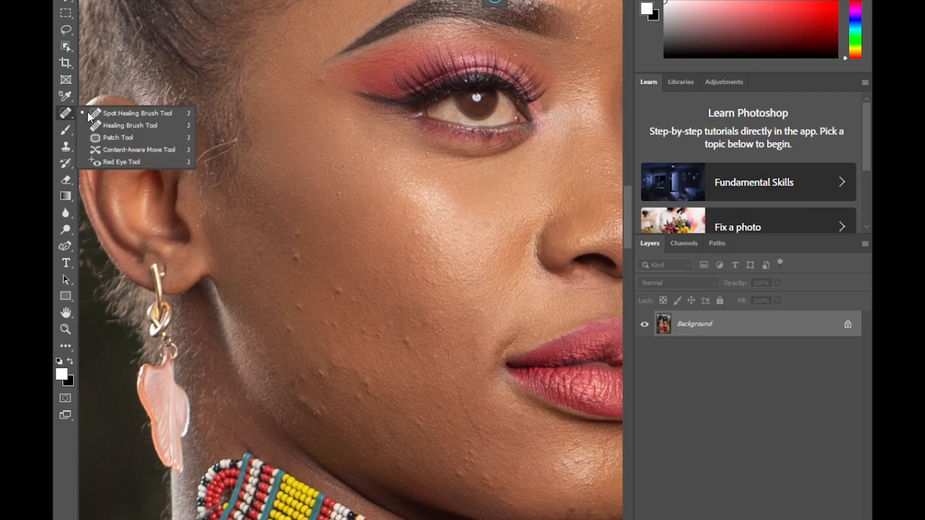
pyautogui.click(116, 126)
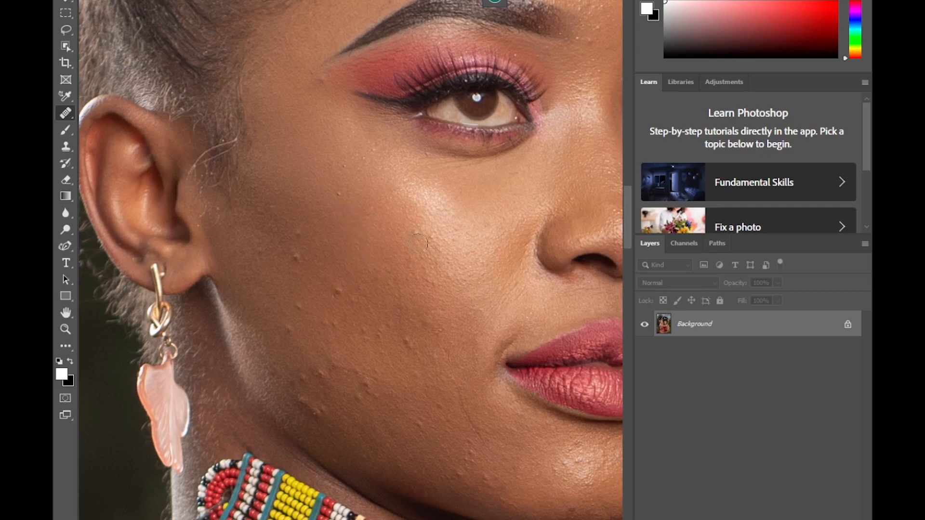
pyautogui.hotkey('ctrl', 'alt', 'shift', 'n')
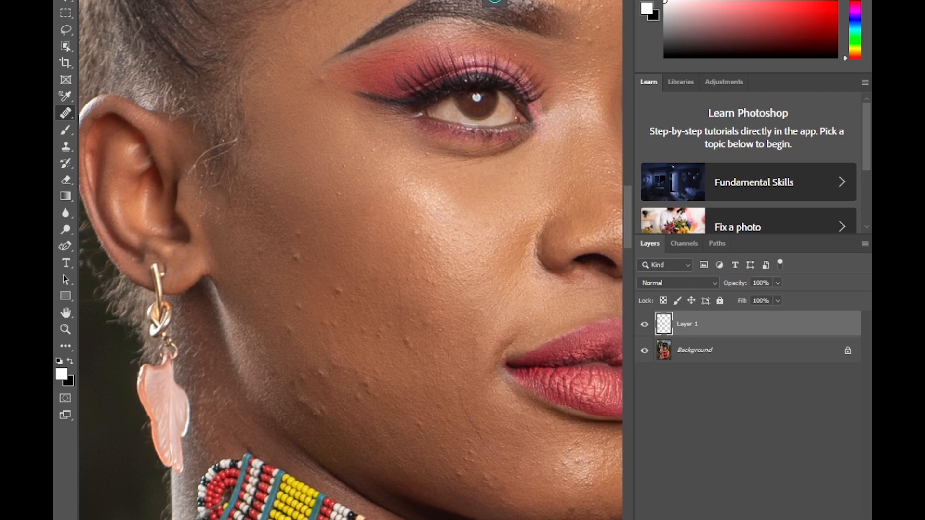
# Step: Add a Black & White adjustment layer above the retouching layer with Reds at -21, making skin blemishes stand out
pyautogui.click(763, 519)
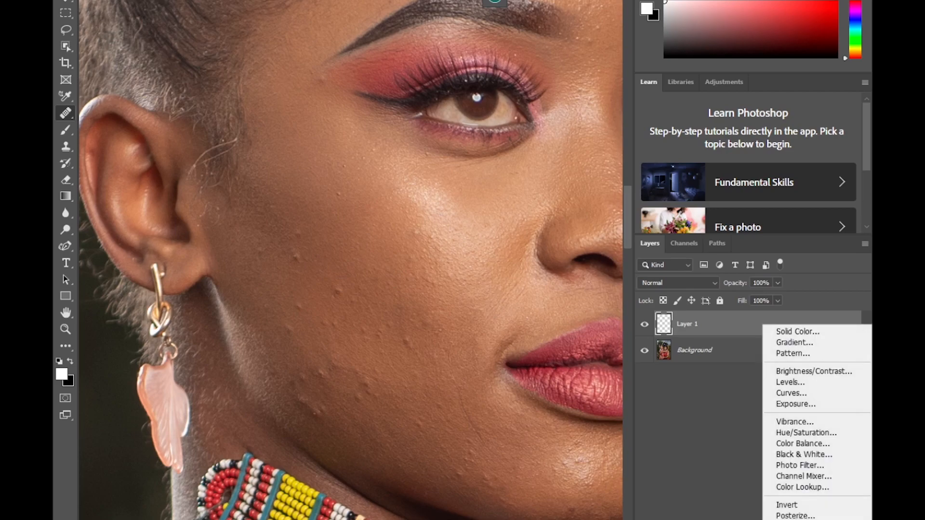
pyautogui.click(801, 456)
pyautogui.moveTo(451, 343); pyautogui.dragTo(435, 344)
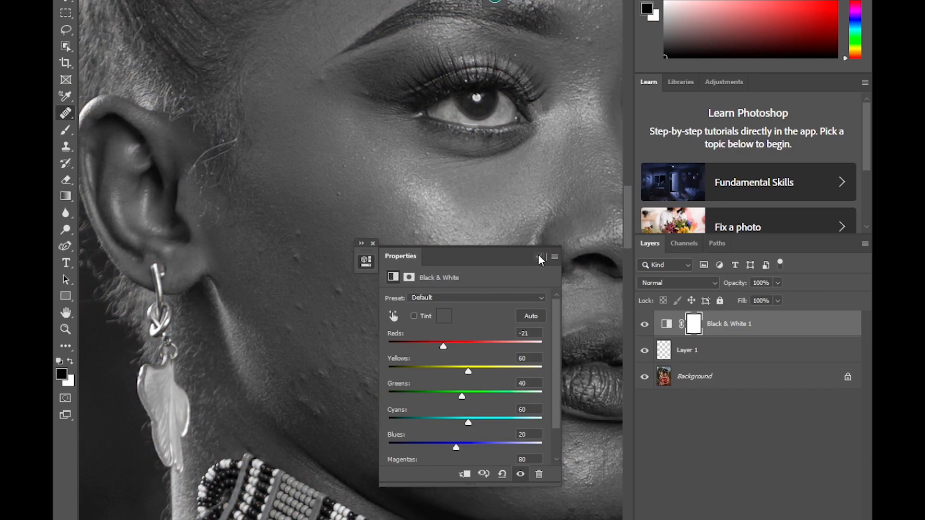
pyautogui.click(539, 257)
pyautogui.click(374, 244)
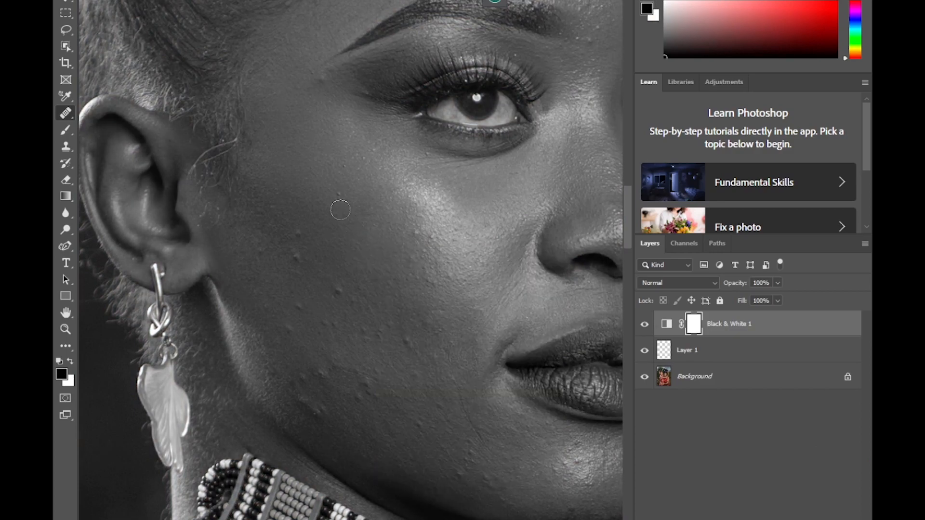
# Step: Heal the bumps on the outer cheek near the ear on Layer 1, sampling clean skin beside them
pyautogui.press('x')
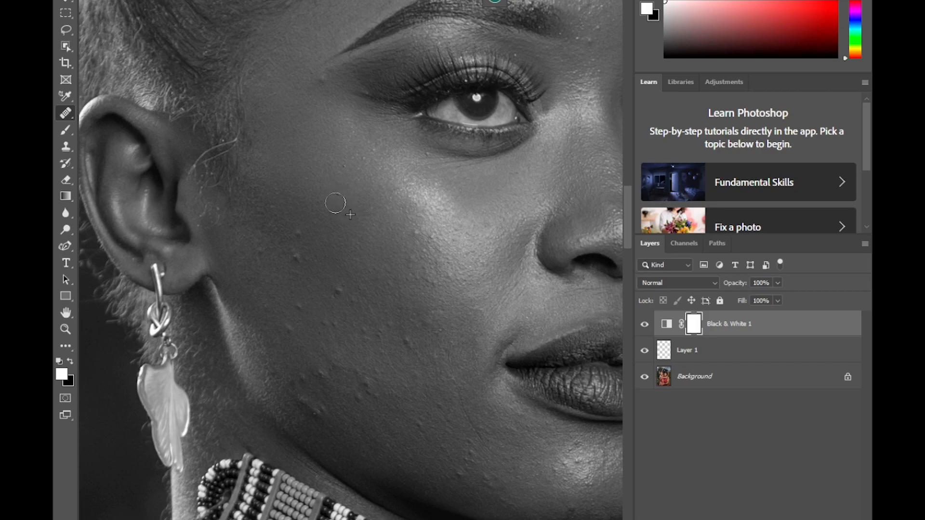
pyautogui.click(694, 357)
pyautogui.keyDown('alt'); pyautogui.click(342, 215); pyautogui.keyUp('alt')
pyautogui.click(339, 195)
pyautogui.click(346, 166)
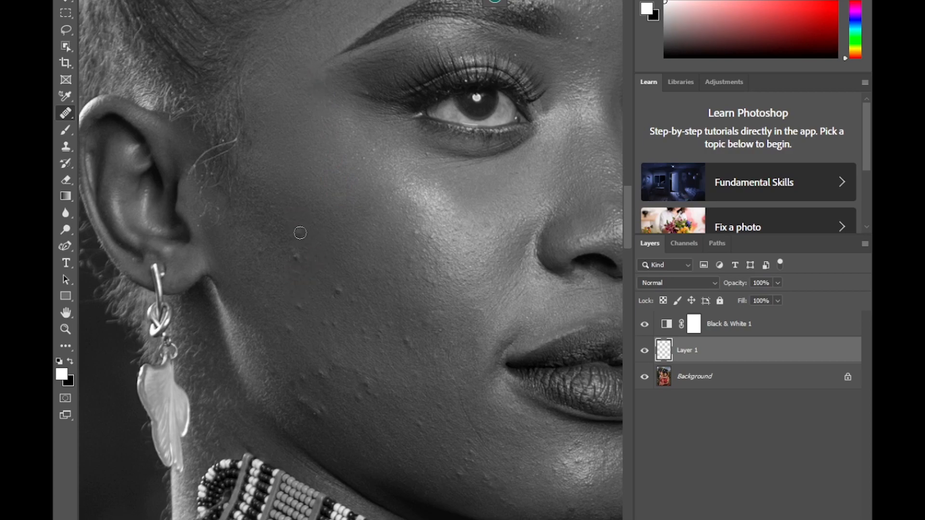
pyautogui.keyDown('alt'); pyautogui.click(320, 248); pyautogui.keyUp('alt')
pyautogui.moveTo(299, 254); pyautogui.dragTo(293, 250)
pyautogui.keyDown('alt'); pyautogui.click(305, 334); pyautogui.keyUp('alt')
pyautogui.click(289, 331)
pyautogui.keyDown('alt'); pyautogui.click(316, 334); pyautogui.keyUp('alt')
pyautogui.moveTo(294, 339); pyautogui.dragTo(289, 331)
# Step: Heal the scattered bumps across the middle of the left woman's cheek with nearby clean skin
pyautogui.keyDown('alt'); pyautogui.click(355, 345); pyautogui.keyUp('alt')
pyautogui.keyDown('alt'); pyautogui.click(416, 373); pyautogui.keyUp('alt')
pyautogui.click(410, 347)
pyautogui.keyDown('alt'); pyautogui.click(384, 348); pyautogui.keyUp('alt')
pyautogui.moveTo(377, 334); pyautogui.dragTo(381, 343)
pyautogui.moveTo(418, 231); pyautogui.dragTo(414, 240)
pyautogui.keyDown('alt'); pyautogui.click(343, 328); pyautogui.keyUp('alt')
pyautogui.moveTo(351, 307); pyautogui.dragTo(355, 301)
# Step: Heal the cluster of bumps on the lower cheek above the jawline using freshly sampled skin
pyautogui.keyDown('alt'); pyautogui.click(332, 388); pyautogui.keyUp('alt')
pyautogui.moveTo(322, 382); pyautogui.dragTo(322, 383)
pyautogui.moveTo(323, 376)
pyautogui.mouseDown()
pyautogui.moveTo(290, 389)
pyautogui.moveTo(328, 383)
pyautogui.moveTo(310, 410)
pyautogui.mouseUp()
pyautogui.keyDown('alt'); pyautogui.click(322, 390); pyautogui.keyUp('alt')
pyautogui.keyDown('alt'); pyautogui.click(340, 423); pyautogui.keyUp('alt')
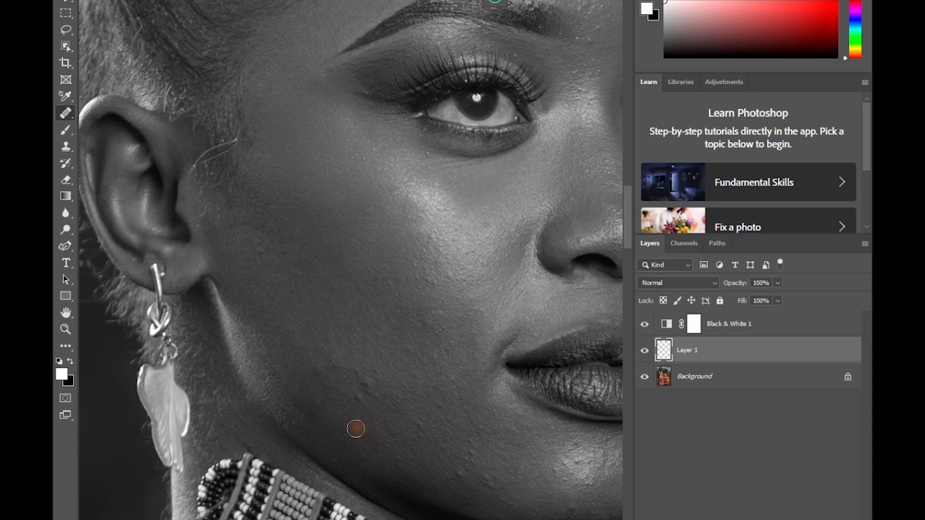
pyautogui.keyDown('alt'); pyautogui.click(357, 419); pyautogui.keyUp('alt')
pyautogui.moveTo(359, 400)
pyautogui.mouseDown()
pyautogui.moveTo(368, 416)
pyautogui.moveTo(377, 396)
pyautogui.mouseUp()
# Step: Heal the bumps along the jaw between the lower cheek and the chin, resampling nearby skin
pyautogui.moveTo(424, 430); pyautogui.dragTo(435, 435)
pyautogui.keyDown('alt'); pyautogui.click(444, 470); pyautogui.keyUp('alt')
pyautogui.moveTo(460, 477)
pyautogui.mouseDown()
pyautogui.moveTo(442, 460)
pyautogui.moveTo(468, 454)
pyautogui.moveTo(460, 451)
pyautogui.mouseUp()
pyautogui.keyDown('alt'); pyautogui.click(480, 433); pyautogui.keyUp('alt')
pyautogui.moveTo(467, 403)
pyautogui.mouseDown()
pyautogui.moveTo(479, 433)
pyautogui.moveTo(469, 407)
pyautogui.moveTo(444, 451)
pyautogui.moveTo(442, 410)
pyautogui.mouseUp()
pyautogui.keyDown('alt'); pyautogui.click(456, 447); pyautogui.keyUp('alt')
pyautogui.keyDown('alt'); pyautogui.click(447, 440); pyautogui.keyUp('alt')
# Step: Heal the remaining spots on the cheek between the corner of the mouth and the ear
pyautogui.keyDown('alt'); pyautogui.click(404, 357); pyautogui.keyUp('alt')
pyautogui.moveTo(409, 345); pyautogui.dragTo(429, 362)
pyautogui.keyDown('alt'); pyautogui.click(412, 373); pyautogui.keyUp('alt')
pyautogui.click(371, 273)
pyautogui.click(281, 275)
pyautogui.click(419, 373)
pyautogui.moveTo(391, 322); pyautogui.dragTo(391, 308)
# Step: Heal small bumps on the chin, undo the last healing stroke there and resample clean skin
pyautogui.hscroll(3, 351, 260)
pyautogui.click(414, 491)
pyautogui.keyDown('alt'); pyautogui.click(400, 505); pyautogui.keyUp('alt')
pyautogui.moveTo(398, 486); pyautogui.dragTo(398, 475)
pyautogui.click(471, 479)
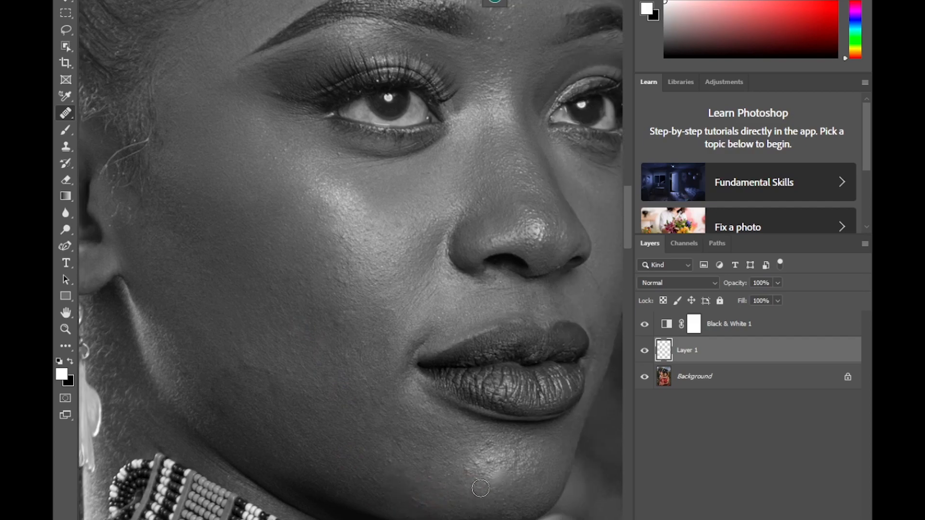
pyautogui.click(483, 489)
pyautogui.hotkey('ctrl', 'z')
pyautogui.keyDown('alt'); pyautogui.click(452, 491); pyautogui.keyUp('alt')
# Step: Heal two small spots on the upper cheek below the eye using sampled neighbouring skin
pyautogui.keyDown('alt'); pyautogui.click(338, 247); pyautogui.keyUp('alt')
pyautogui.click(348, 236)
pyautogui.keyDown('alt'); pyautogui.click(344, 165); pyautogui.keyUp('alt')
pyautogui.click(339, 158)
# Step: Compare the skin with and without the healing layer by toggling Layer 1's visibility
pyautogui.click(644, 354)
pyautogui.click(644, 355)
pyautogui.click(644, 354)
pyautogui.click(643, 359)
pyautogui.click(644, 359)
pyautogui.click(643, 358)
pyautogui.click(644, 359)
pyautogui.click(644, 359)
pyautogui.click(644, 358)
pyautogui.click(645, 358)
# Step: Heal the fine bumps around the chin below the lips at high magnification
pyautogui.hscroll(3, 410, 488)
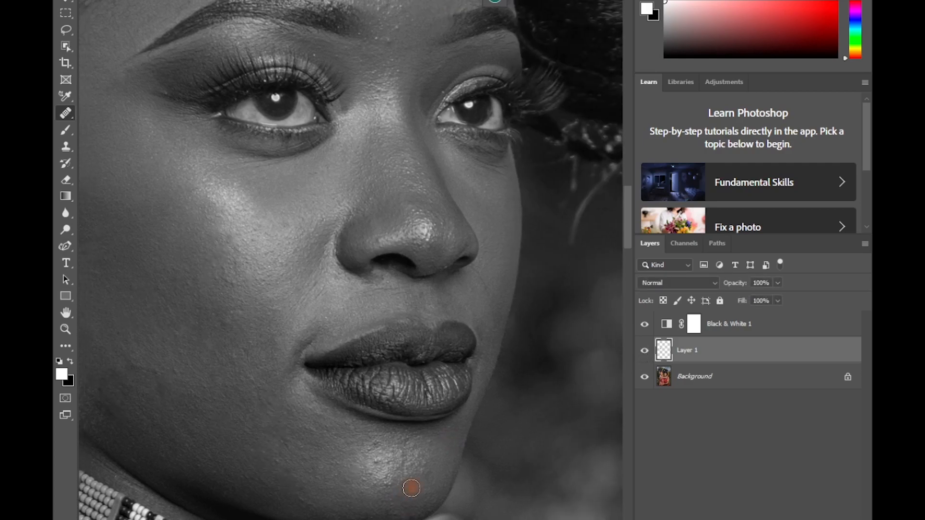
pyautogui.hotkey('ctrl', '+')
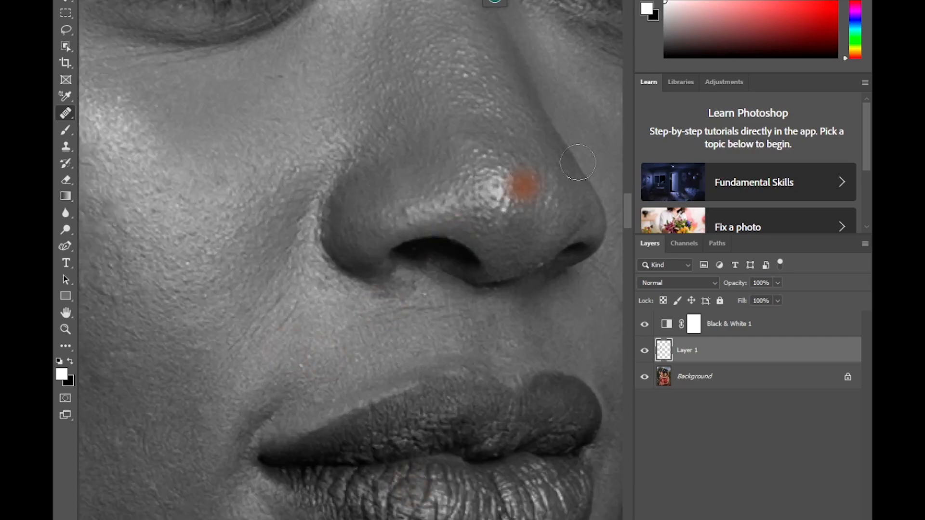
pyautogui.moveTo(626, 209)
pyautogui.mouseDown()
pyautogui.moveTo(623, 247)
pyautogui.moveTo(621, 236)
pyautogui.mouseUp()
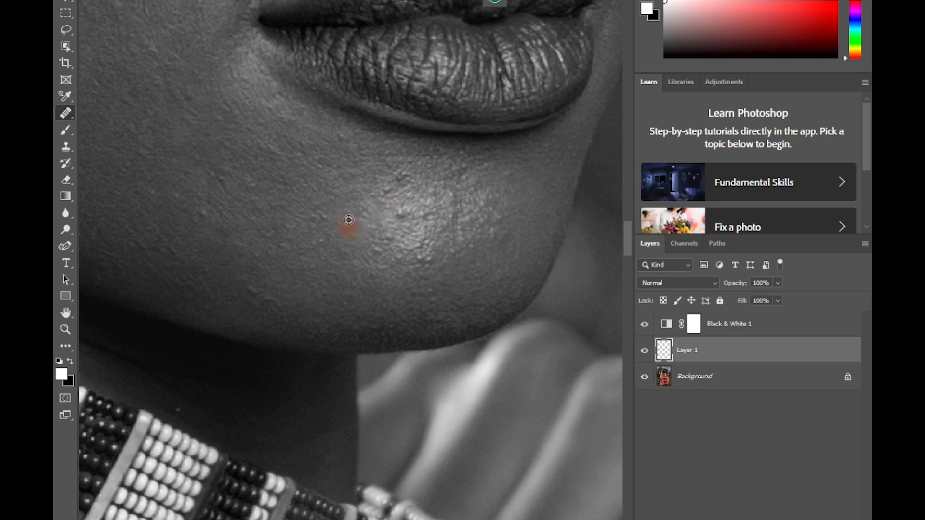
pyautogui.keyDown('alt'); pyautogui.click(396, 201); pyautogui.keyUp('alt')
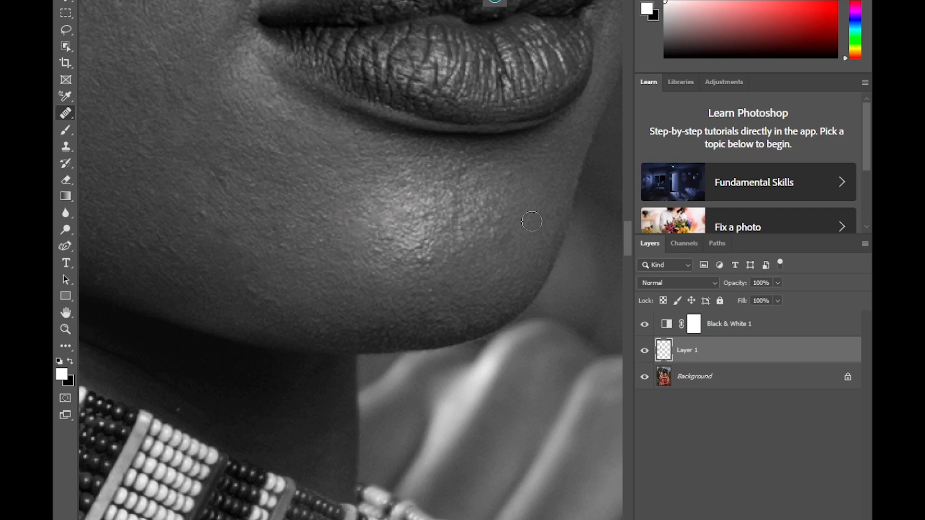
pyautogui.click(254, 280)
pyautogui.click(287, 270)
pyautogui.click(280, 248)
pyautogui.click(203, 213)
pyautogui.click(537, 206)
pyautogui.click(499, 213)
pyautogui.click(415, 279)
# Step: Heal the raised spot near the hairline and the marks on the right side of the forehead
pyautogui.moveTo(629, 239); pyautogui.dragTo(626, 163)
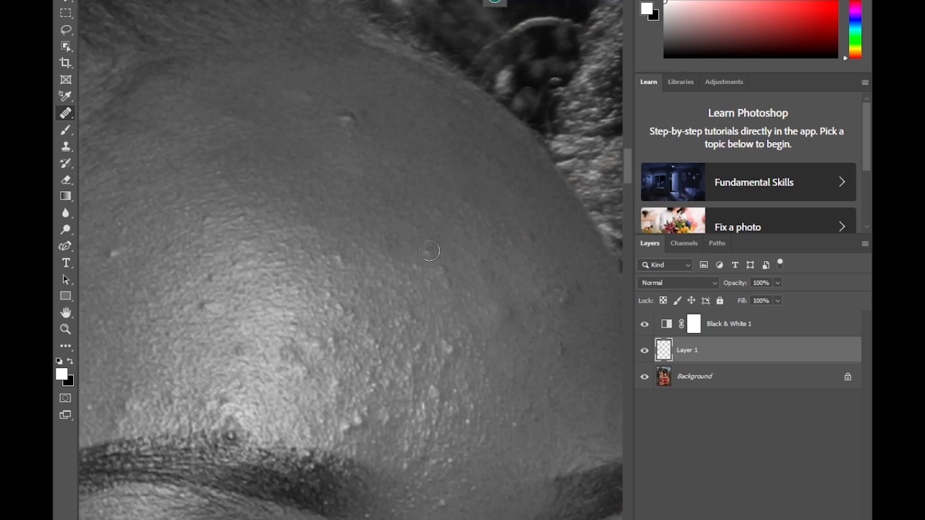
pyautogui.click(349, 118)
pyautogui.click(541, 299)
pyautogui.moveTo(536, 407); pyautogui.dragTo(531, 417)
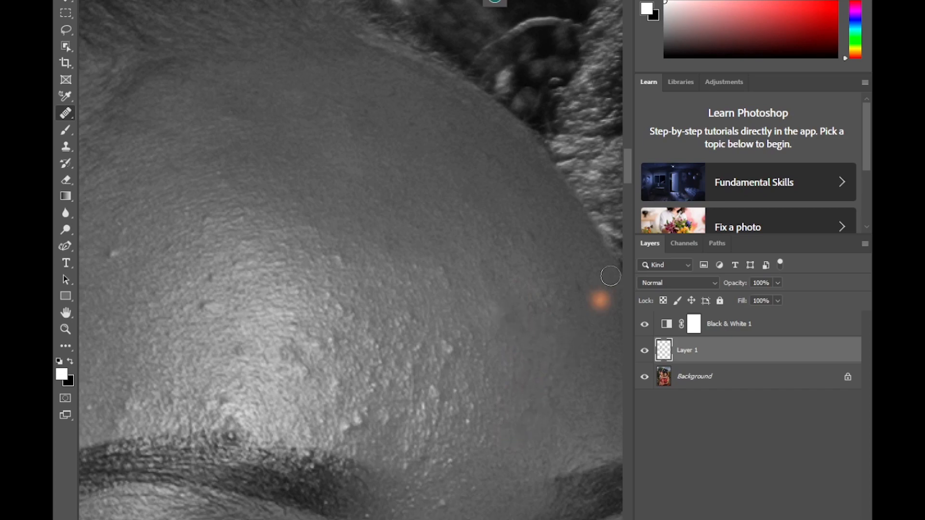
# Step: Heal bumps on the lower forehead near the inner eyebrow and the bright spot on the upper eyelid
pyautogui.moveTo(628, 177); pyautogui.dragTo(626, 187)
pyautogui.moveTo(466, 327)
pyautogui.mouseDown()
pyautogui.moveTo(447, 333)
pyautogui.moveTo(439, 320)
pyautogui.mouseUp()
pyautogui.moveTo(443, 351); pyautogui.dragTo(377, 364)
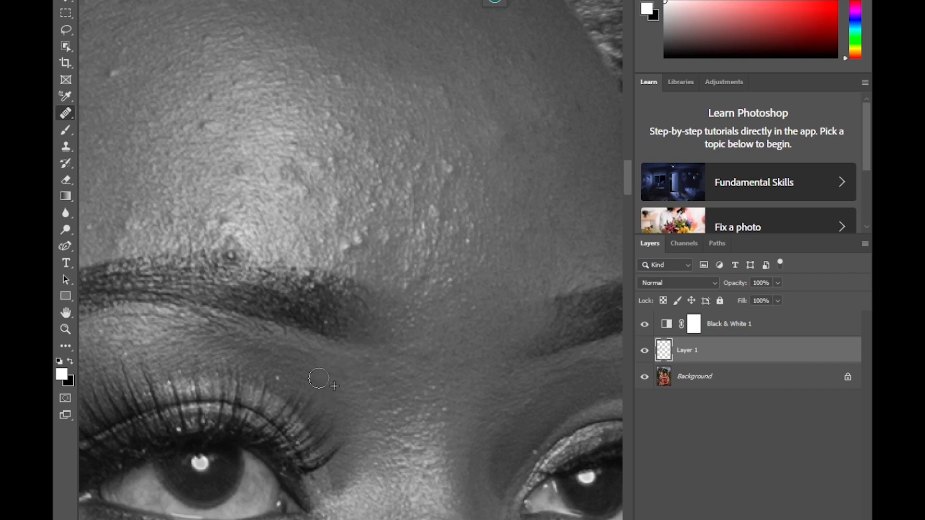
pyautogui.click(277, 378)
pyautogui.click(387, 243)
pyautogui.moveTo(358, 233); pyautogui.dragTo(352, 229)
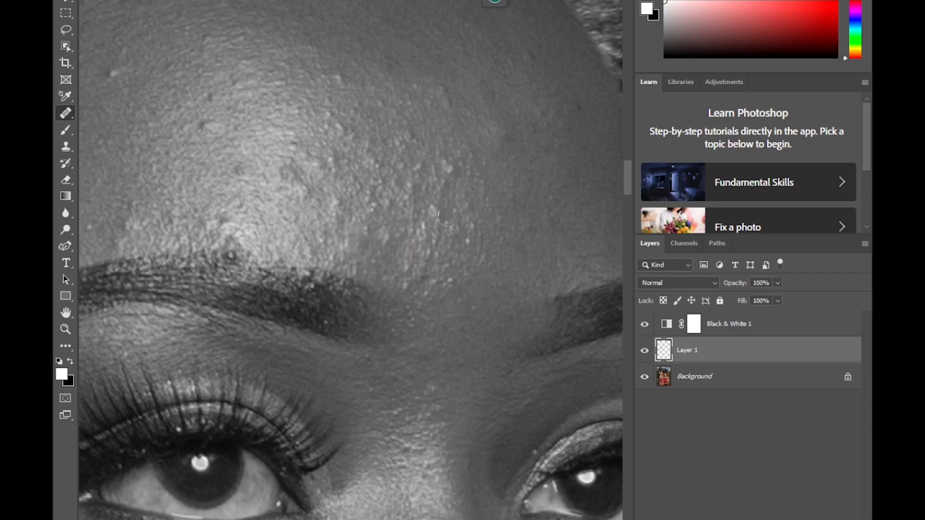
# Step: Heal the raised bumps on the forehead above the gap between the eyebrows with sampled skin
pyautogui.keyDown('alt'); pyautogui.click(465, 182); pyautogui.keyUp('alt')
pyautogui.moveTo(452, 167)
pyautogui.mouseDown()
pyautogui.moveTo(450, 177)
pyautogui.moveTo(446, 164)
pyautogui.mouseUp()
pyautogui.keyDown('alt'); pyautogui.click(481, 207); pyautogui.keyUp('alt')
pyautogui.moveTo(470, 217); pyautogui.dragTo(475, 222)
pyautogui.click(271, 210)
pyautogui.click(490, 298)
# Step: Heal the dark spot and small bumps across the first woman's forehead above the eyebrow
pyautogui.scroll(3, 629, 172)
pyautogui.click(321, 196)
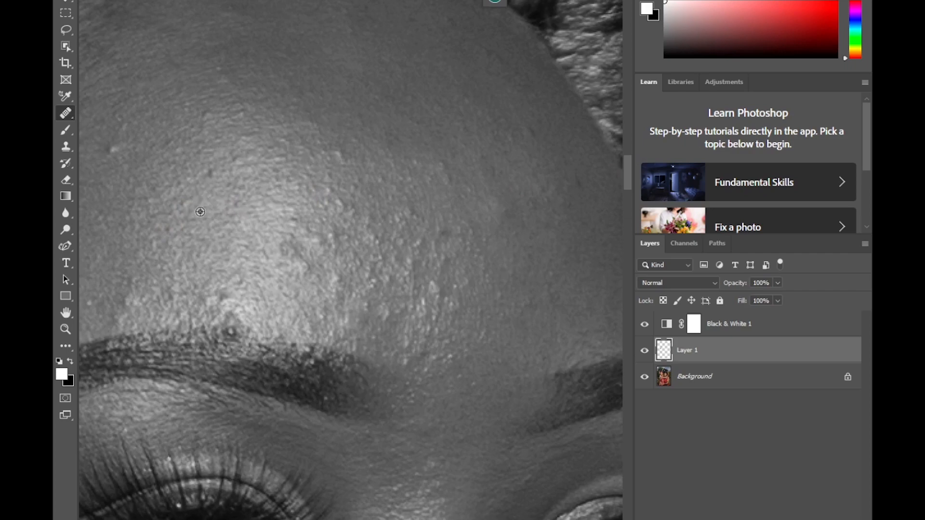
pyautogui.click(113, 151)
pyautogui.click(225, 202)
pyautogui.keyDown('alt'); pyautogui.click(233, 177); pyautogui.keyUp('alt')
pyautogui.click(262, 142)
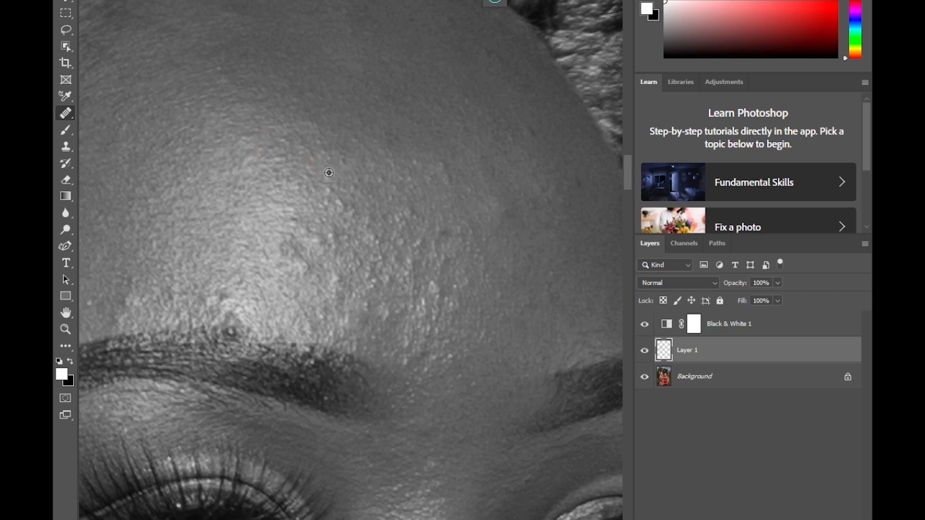
pyautogui.click(332, 247)
pyautogui.click(304, 218)
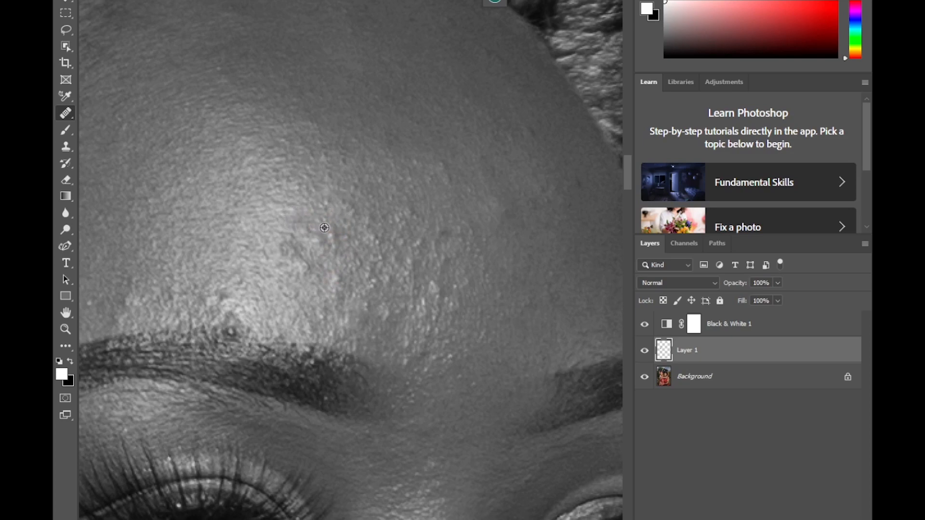
pyautogui.click(410, 299)
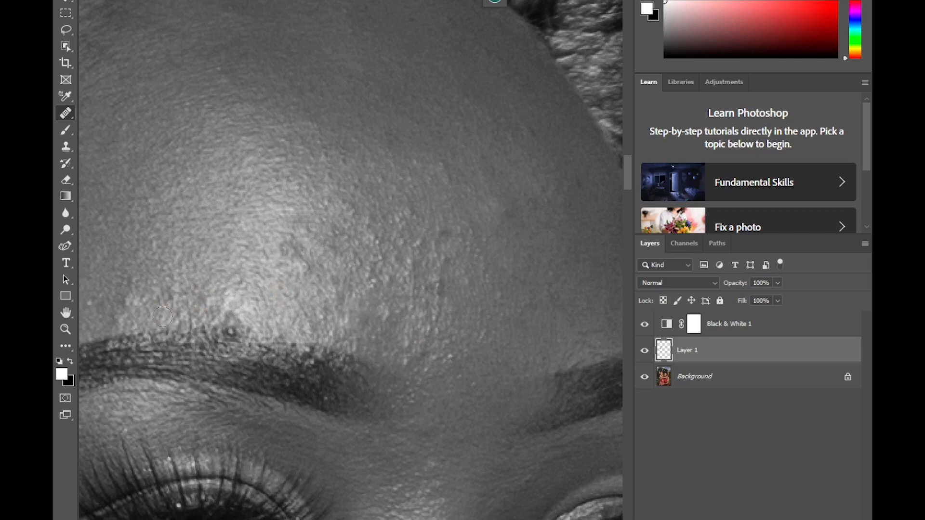
# Step: Heal the bumps above the first woman's inner eyebrow and between the brows, resampling nearby skin for each area
pyautogui.moveTo(432, 229); pyautogui.dragTo(431, 222)
pyautogui.keyDown('alt'); pyautogui.click(446, 243); pyautogui.keyUp('alt')
pyautogui.moveTo(436, 261)
pyautogui.mouseDown()
pyautogui.moveTo(448, 256)
pyautogui.moveTo(413, 262)
pyautogui.mouseUp()
pyautogui.keyDown('alt'); pyautogui.click(415, 287); pyautogui.keyUp('alt')
pyautogui.moveTo(446, 287); pyautogui.dragTo(443, 288)
pyautogui.click(405, 360)
pyautogui.keyDown('alt'); pyautogui.click(461, 376); pyautogui.keyUp('alt')
pyautogui.moveTo(451, 357); pyautogui.dragTo(452, 360)
pyautogui.keyDown('alt'); pyautogui.click(479, 380); pyautogui.keyUp('alt')
pyautogui.click(468, 394)
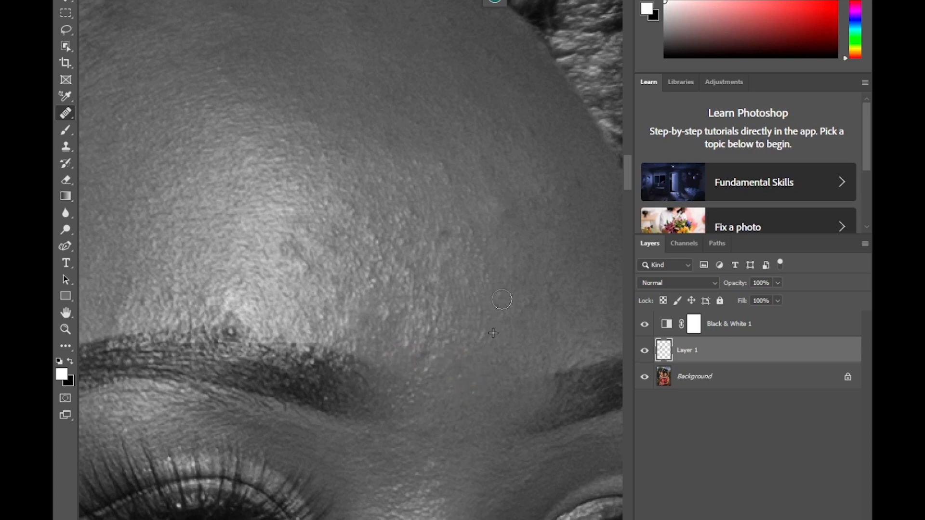
# Step: Heal the marks on the first woman's forehead near the hairline and one bump at its centre
pyautogui.moveTo(569, 215); pyautogui.dragTo(575, 182)
pyautogui.keyDown('alt'); pyautogui.click(555, 154); pyautogui.keyUp('alt')
pyautogui.moveTo(526, 124); pyautogui.dragTo(530, 136)
pyautogui.click(414, 256)
# Step: Smooth the rough texture above the first woman's inner eyebrow and heal the dark bump at the brow's upper edge
pyautogui.keyDown('alt'); pyautogui.click(290, 299); pyautogui.keyUp('alt')
pyautogui.moveTo(300, 276)
pyautogui.mouseDown()
pyautogui.moveTo(348, 252)
pyautogui.moveTo(377, 278)
pyautogui.moveTo(404, 327)
pyautogui.moveTo(376, 312)
pyautogui.mouseUp()
pyautogui.keyDown('alt'); pyautogui.click(337, 259); pyautogui.keyUp('alt')
pyautogui.keyDown('alt'); pyautogui.click(384, 264); pyautogui.keyUp('alt')
pyautogui.keyDown('alt'); pyautogui.click(374, 314); pyautogui.keyUp('alt')
pyautogui.keyDown('alt'); pyautogui.click(402, 344); pyautogui.keyUp('alt')
pyautogui.moveTo(409, 345)
pyautogui.mouseDown()
pyautogui.moveTo(411, 333)
pyautogui.moveTo(442, 326)
pyautogui.mouseUp()
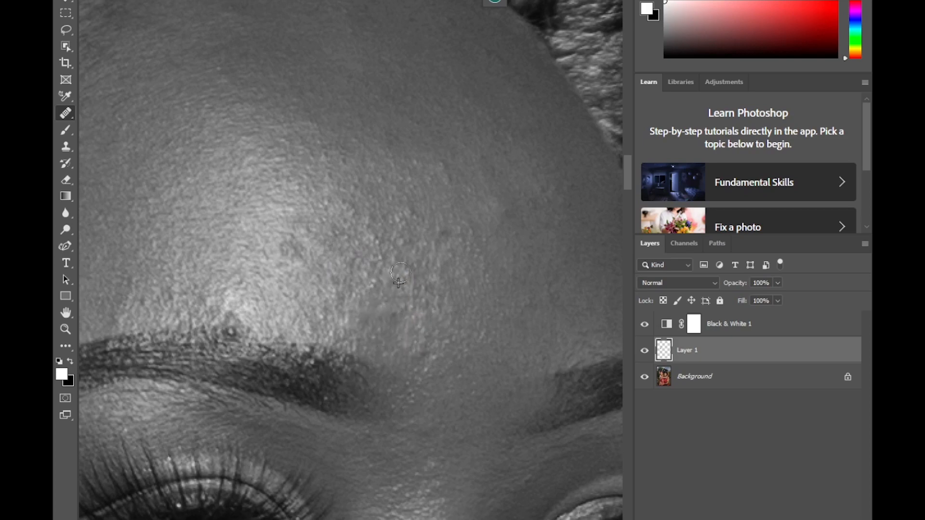
pyautogui.keyDown('alt'); pyautogui.click(246, 336); pyautogui.keyUp('alt')
pyautogui.click(232, 331)
# Step: Heal the small spot on the second woman's forehead near the temple with sampled skin
pyautogui.moveTo(628, 179)
pyautogui.mouseDown()
pyautogui.moveTo(625, 213)
pyautogui.moveTo(621, 196)
pyautogui.mouseUp()
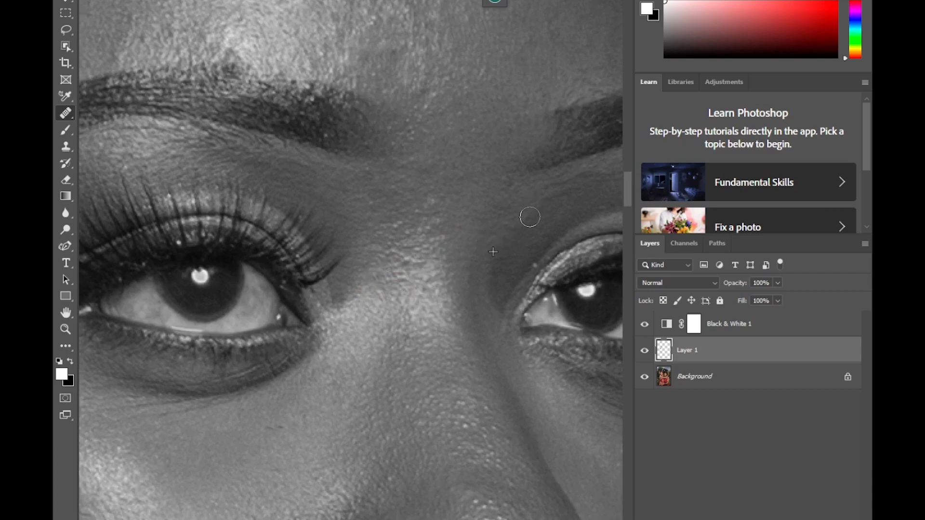
pyautogui.hscroll(3, 350, 260)
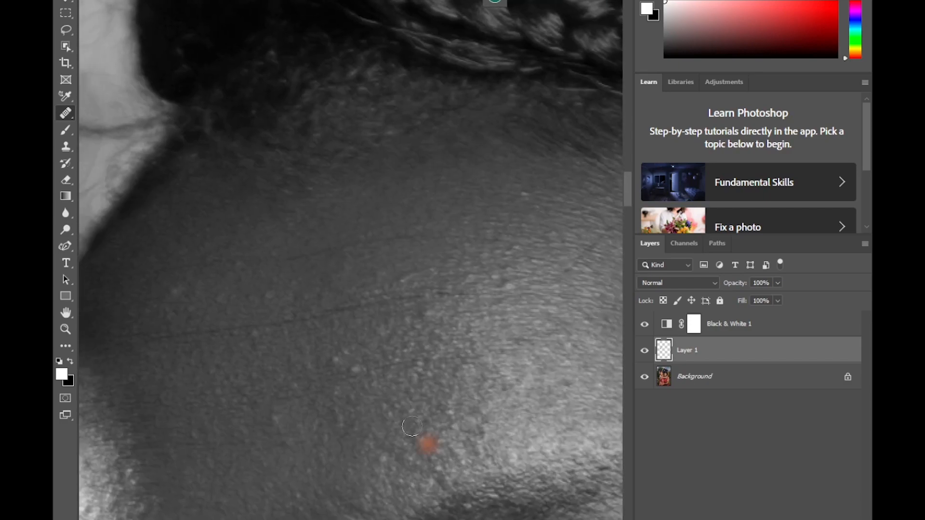
pyautogui.keyDown('alt'); pyautogui.click(197, 300); pyautogui.keyUp('alt')
pyautogui.click(177, 287)
pyautogui.click(170, 291)
# Step: Heal the marks on the second woman's cheek, above her upper lip and along the crease beside her mouth
pyautogui.hotkey('ctrl', '-')
pyautogui.hotkey('ctrl', '-')
pyautogui.hotkey('ctrl', '-')
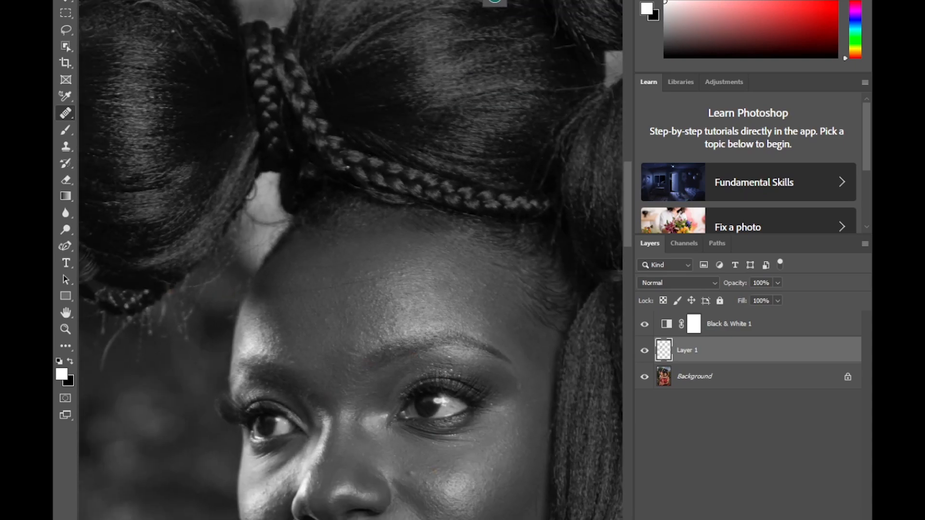
pyautogui.hotkey('ctrl', '+')
pyautogui.moveTo(630, 211); pyautogui.dragTo(630, 243)
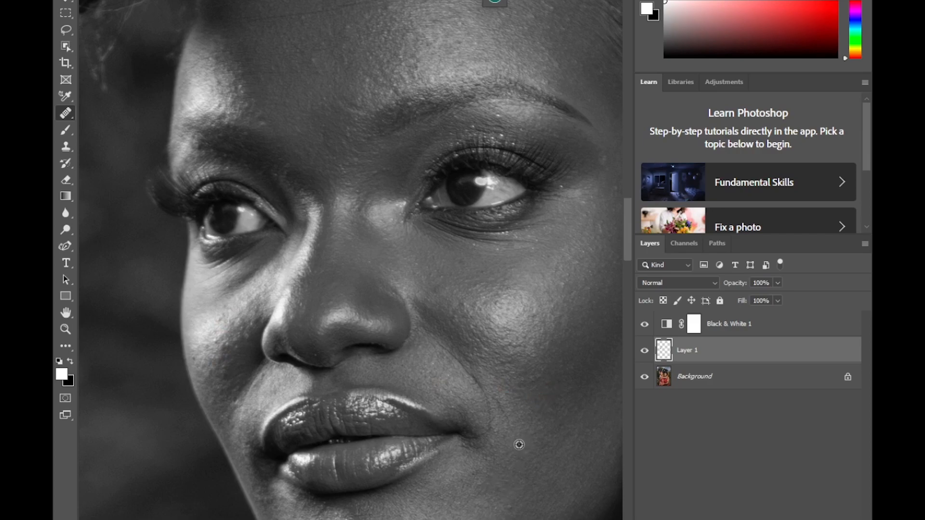
pyautogui.moveTo(502, 416); pyautogui.dragTo(503, 404)
pyautogui.hscroll(8, 427, 468)
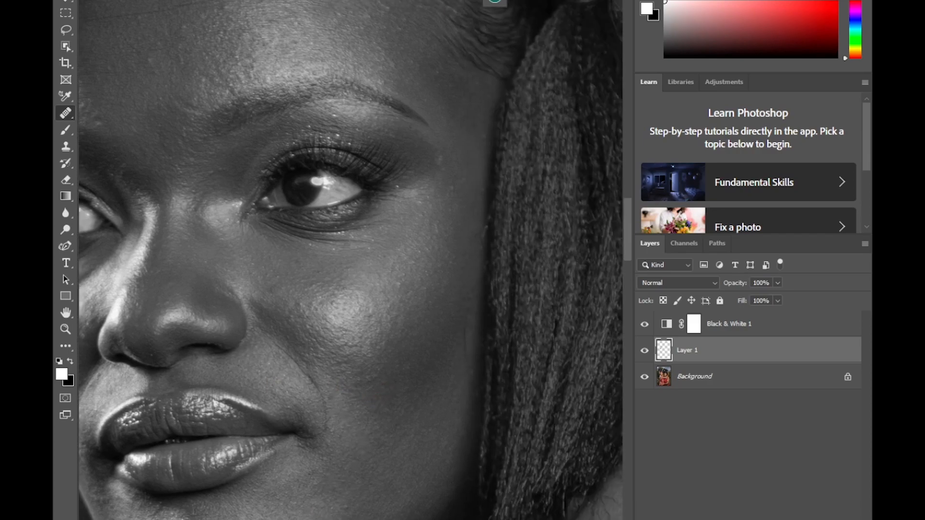
pyautogui.hscroll(-1, 426, 468)
pyautogui.click(379, 397)
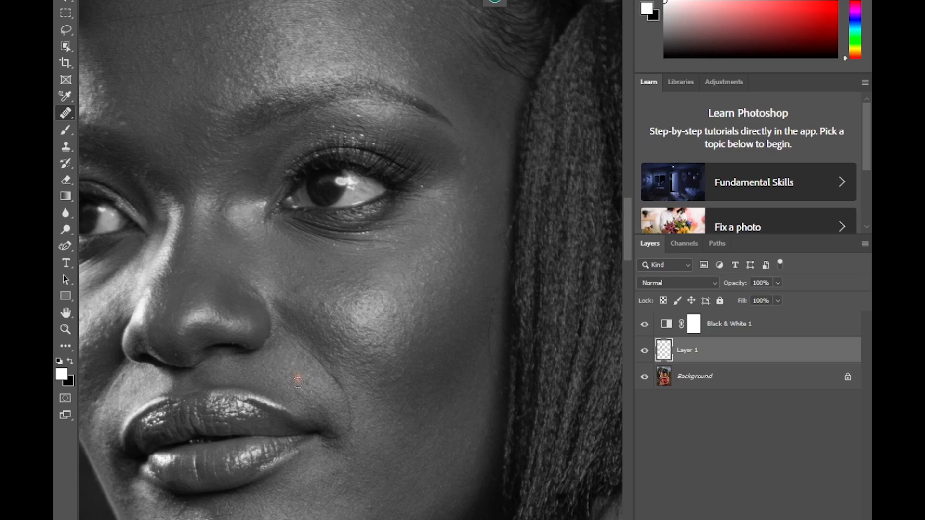
pyautogui.moveTo(295, 381); pyautogui.dragTo(290, 382)
pyautogui.keyDown('alt'); pyautogui.click(364, 431); pyautogui.keyUp('alt')
pyautogui.moveTo(350, 423); pyautogui.dragTo(357, 424)
# Step: Heal the spots around the second woman's outer eye, eyelid, brow and forehead
pyautogui.keyDown('alt'); pyautogui.click(454, 183); pyautogui.keyUp('alt')
pyautogui.moveTo(460, 172); pyautogui.dragTo(463, 162)
pyautogui.click(415, 85)
pyautogui.click(350, 135)
pyautogui.click(263, 185)
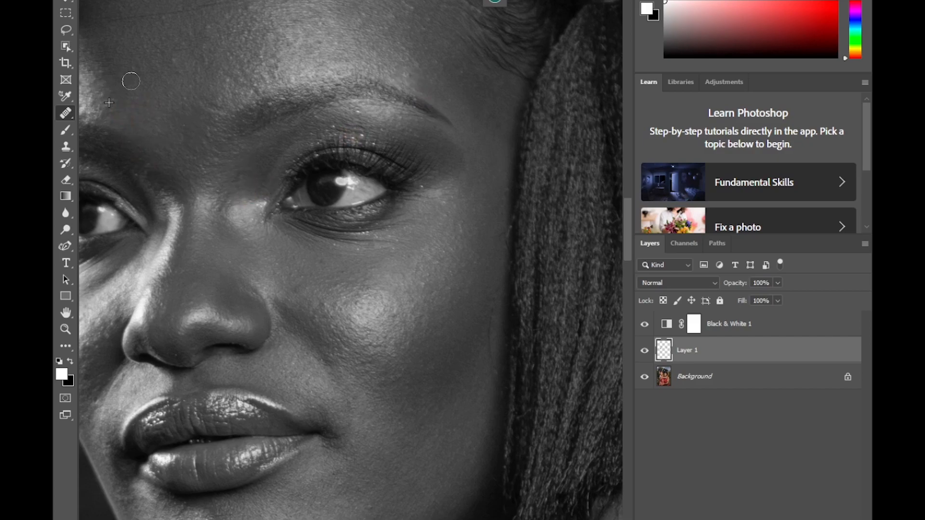
pyautogui.click(222, 91)
pyautogui.click(403, 111)
pyautogui.click(387, 132)
pyautogui.click(427, 59)
pyautogui.click(612, 183)
# Step: Heal the remaining marks lower on the second woman's skin with sampled skin
pyautogui.scroll(-5, 617, 202)
pyautogui.keyDown('alt'); pyautogui.click(346, 231); pyautogui.keyUp('alt')
pyautogui.click(346, 278)
pyautogui.click(369, 248)
# Step: Compare the whole portrait with and without the Black & White layer and the healing layer
pyautogui.scroll(-8, 369, 256)
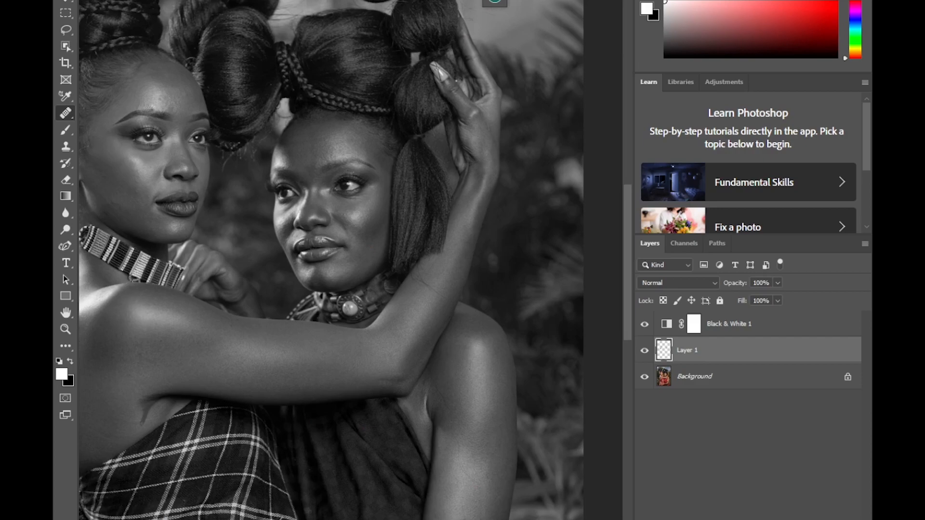
pyautogui.hscroll(-3, 350, 260)
pyautogui.click(644, 325)
pyautogui.click(645, 326)
pyautogui.click(645, 326)
pyautogui.click(644, 327)
pyautogui.click(644, 351)
pyautogui.click(644, 353)
pyautogui.click(643, 355)
pyautogui.click(641, 357)
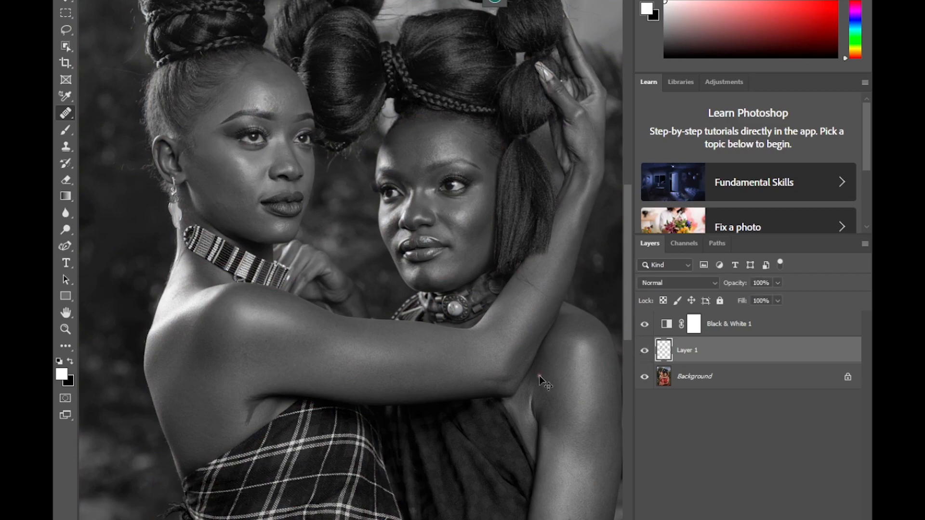
# Step: Hide and delete the Black & White 1 helper layer to return the portrait to colour
pyautogui.hotkey('ctrl', '+')
pyautogui.click(645, 325)
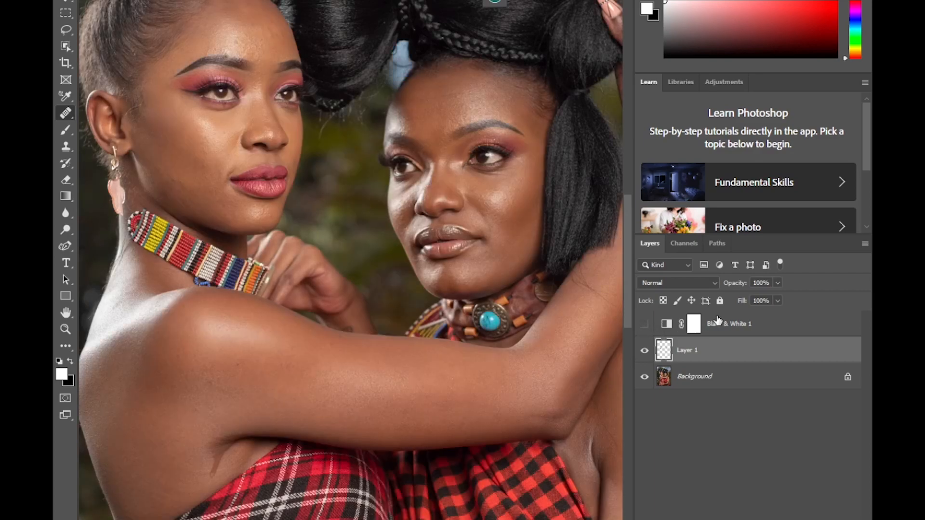
pyautogui.click(714, 335)
pyautogui.press('Delete')
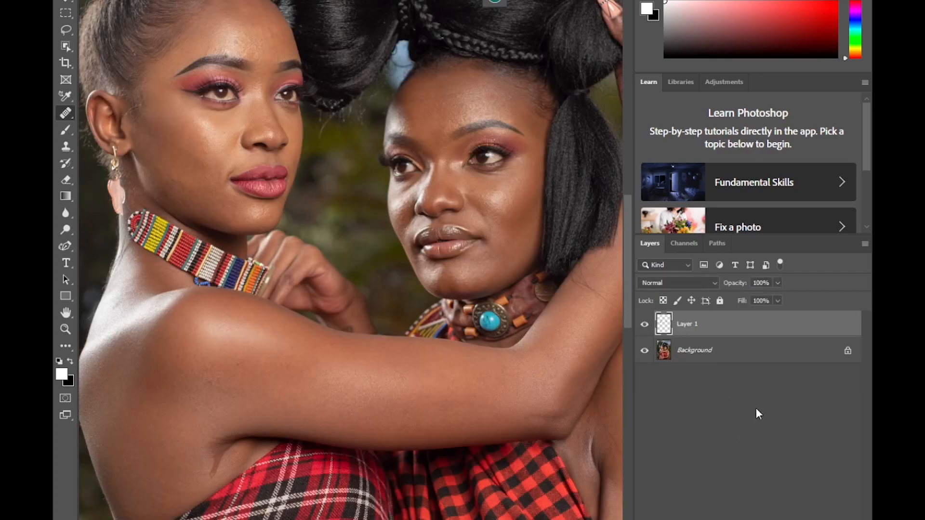
# Step: Merge the healing layer Layer 1 with the Background layer
pyautogui.keyDown('shift'); pyautogui.click(699, 355); pyautogui.keyUp('shift')
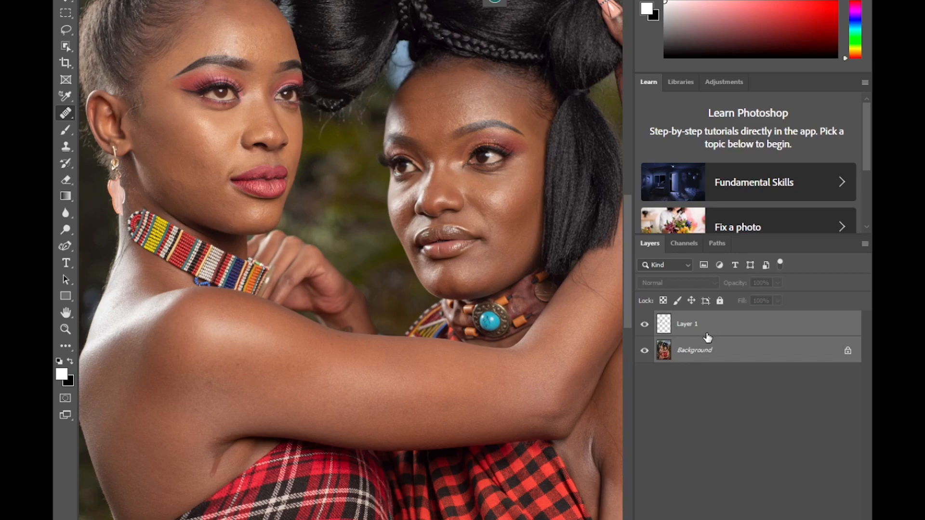
pyautogui.rightClick(707, 336)
pyautogui.click(564, 397)
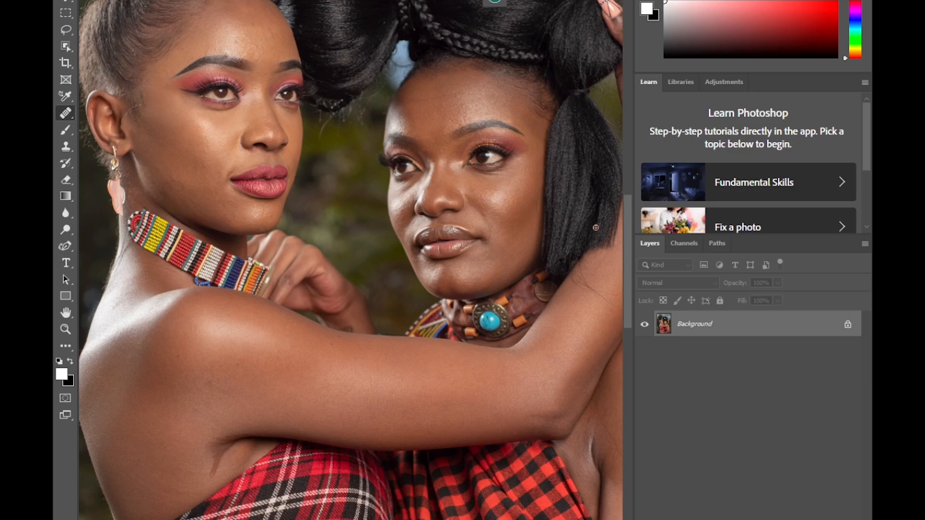
# Step: Duplicate the Background layer twice, naming the lower copy "low" and the upper copy "high frequency"
pyautogui.hotkey('ctrl', 'j')
pyautogui.hotkey('ctrl', 'j')
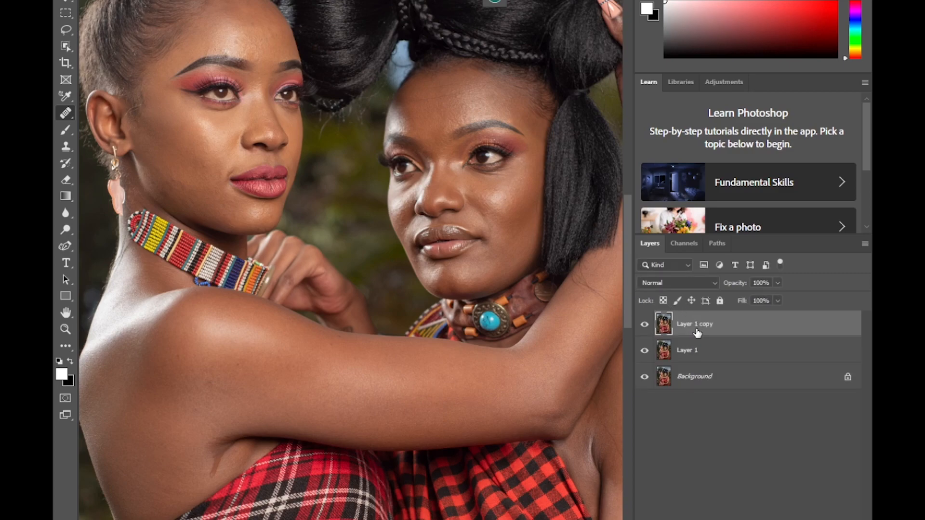
pyautogui.doubleClick(685, 351)
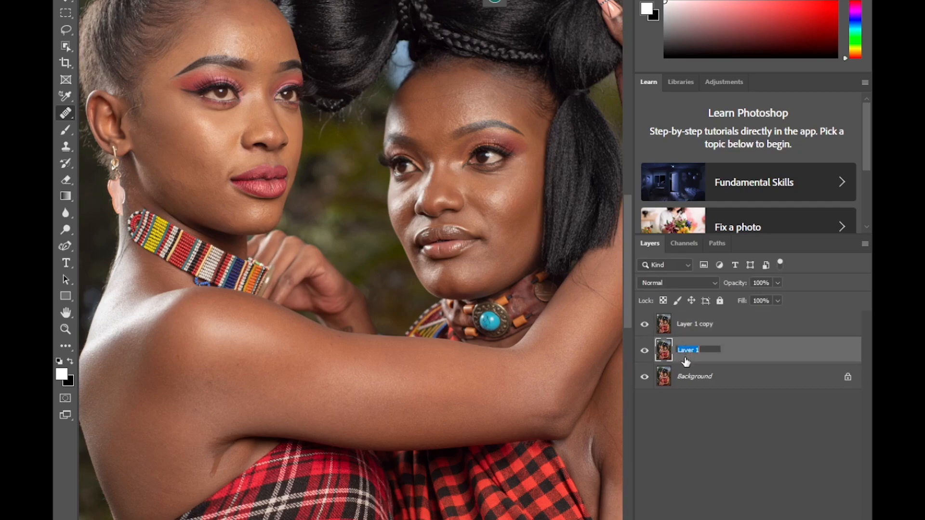
pyautogui.press('BackSpace')
pyautogui.write('low')
pyautogui.press('Return')
pyautogui.doubleClick(691, 327)
pyautogui.write('high frequen')
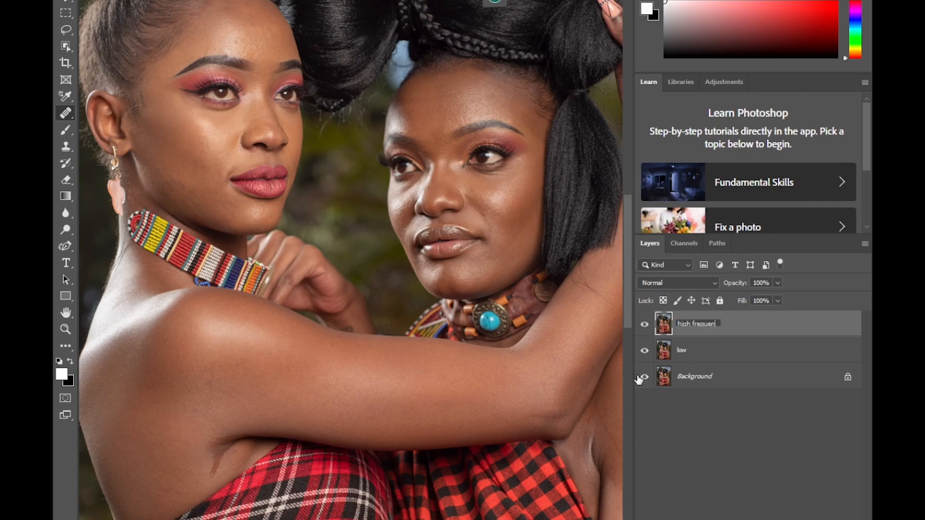
pyautogui.press('Return')
# Step: Add a Black & White adjustment layer above the high frequency layer and darken the reds
pyautogui.click(752, 517)
pyautogui.click(780, 400)
pyautogui.moveTo(462, 347); pyautogui.dragTo(423, 347)
pyautogui.click(539, 258)
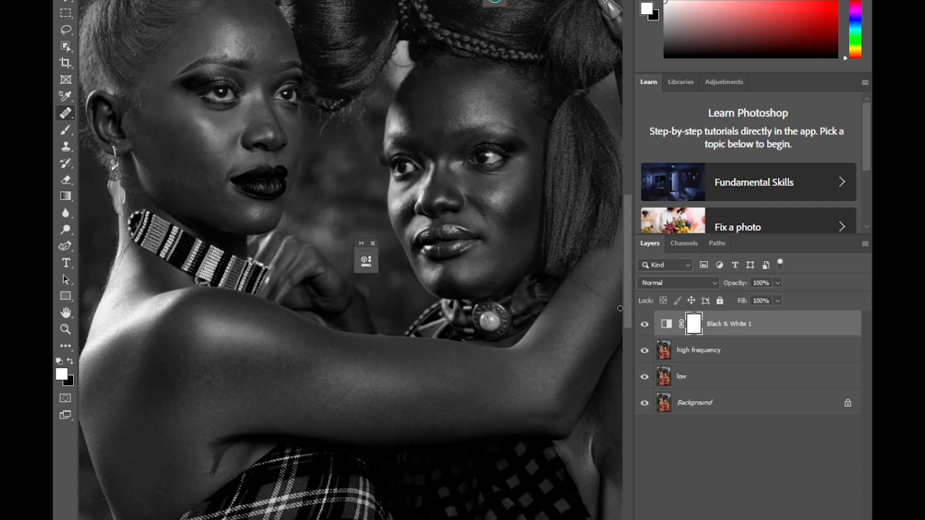
# Step: Hide the Black & White 1 and high frequency layers and make the low layer active
pyautogui.click(641, 328)
pyautogui.click(699, 357)
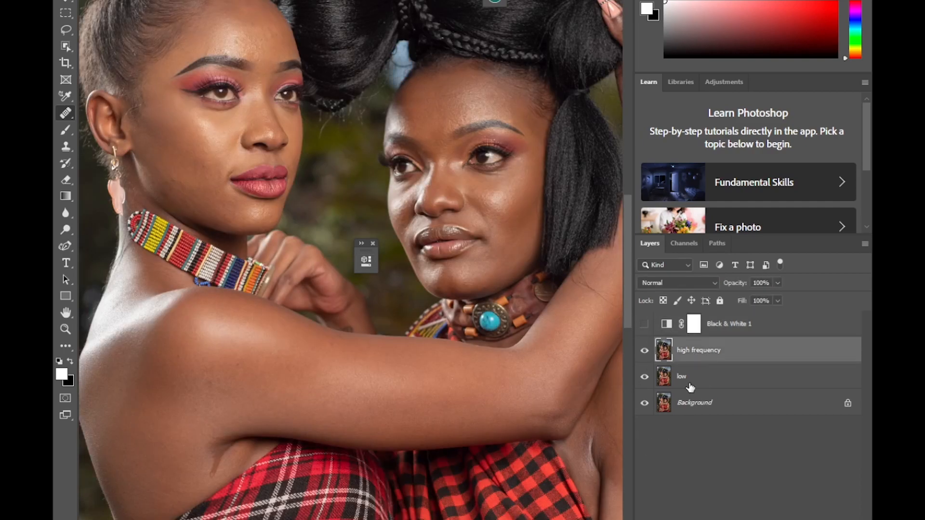
pyautogui.click(645, 350)
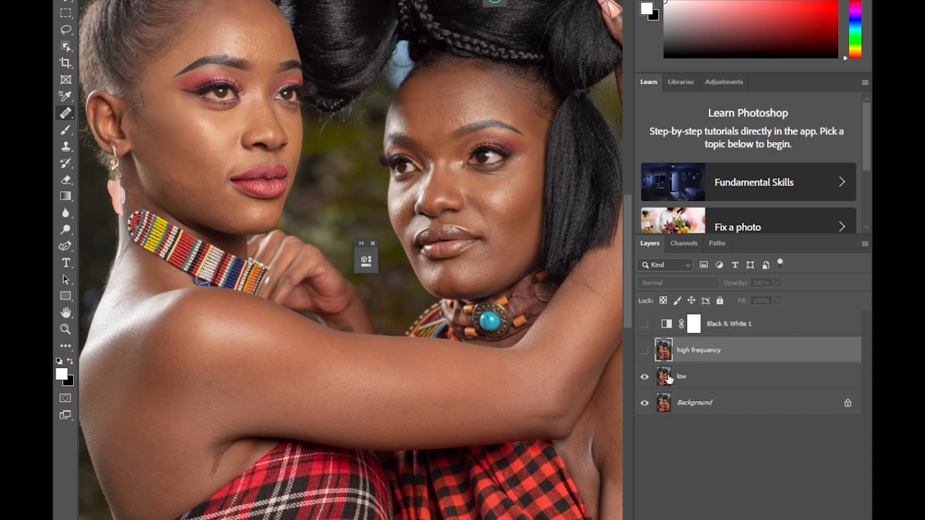
pyautogui.click(701, 383)
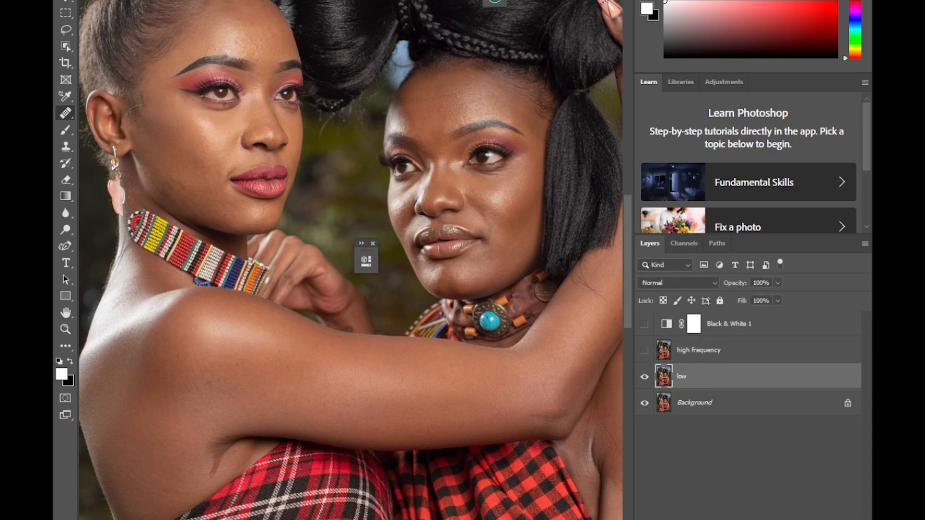
# Step: Start a Gaussian Blur on the low layer and reduce its radius to 0.1 pixels
pyautogui.click(228, 0)
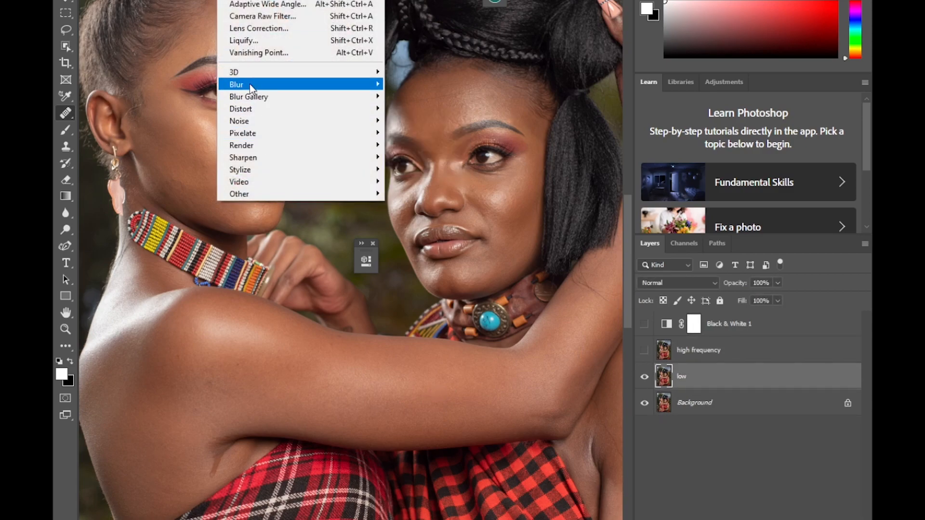
pyautogui.moveTo(250, 84)
pyautogui.click(433, 129)
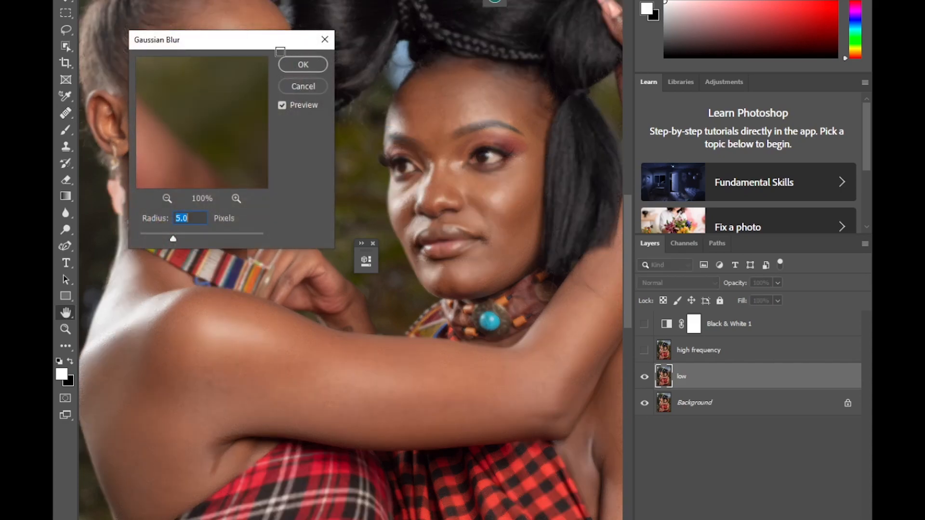
pyautogui.moveTo(285, 42); pyautogui.dragTo(476, 237)
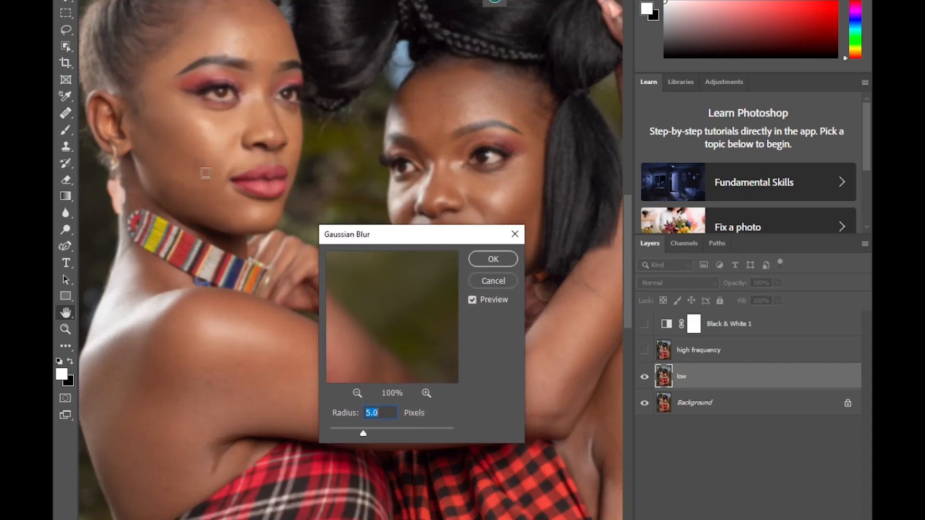
pyautogui.click(183, 184)
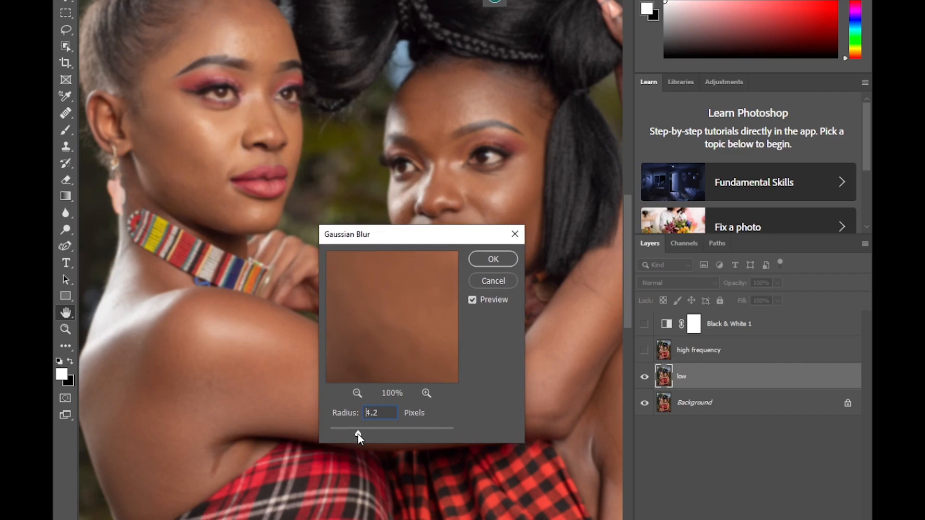
pyautogui.click(169, 147)
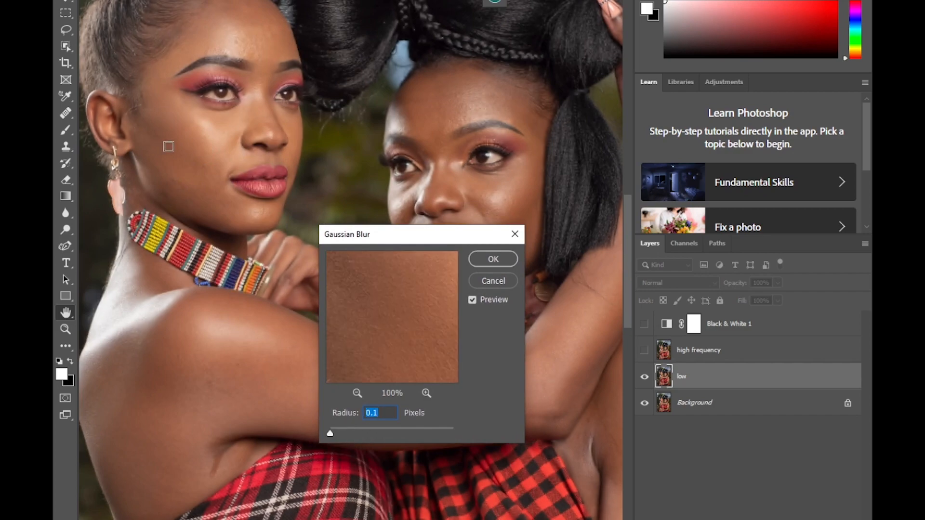
# Step: Apply a 6-pixel Gaussian Blur to the low layer, judging the softening on the left woman's forehead
pyautogui.hotkey('ctrl', '+')
pyautogui.moveTo(499, 519); pyautogui.dragTo(447, 519)
pyautogui.click(581, 298)
pyautogui.moveTo(628, 286); pyautogui.dragTo(628, 245)
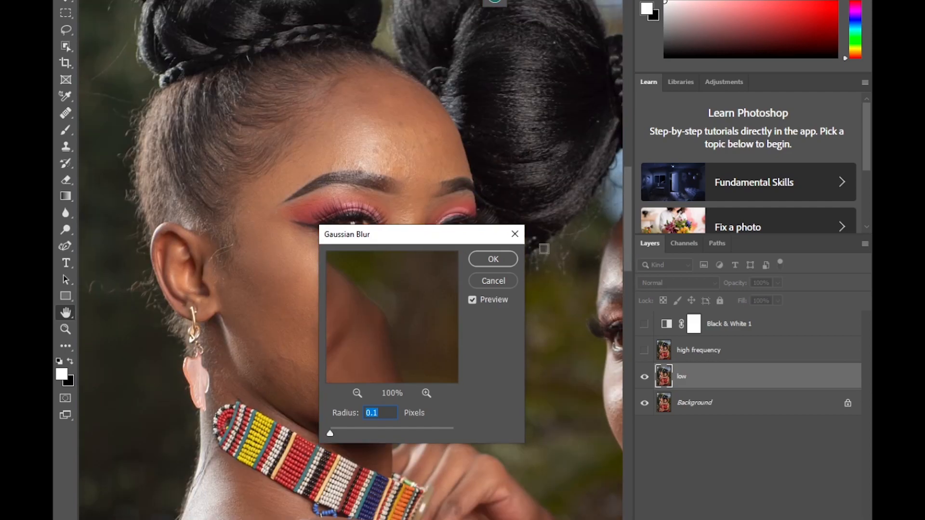
pyautogui.moveTo(421, 236); pyautogui.dragTo(530, 311)
pyautogui.moveTo(400, 152); pyautogui.dragTo(395, 133)
pyautogui.click(376, 141)
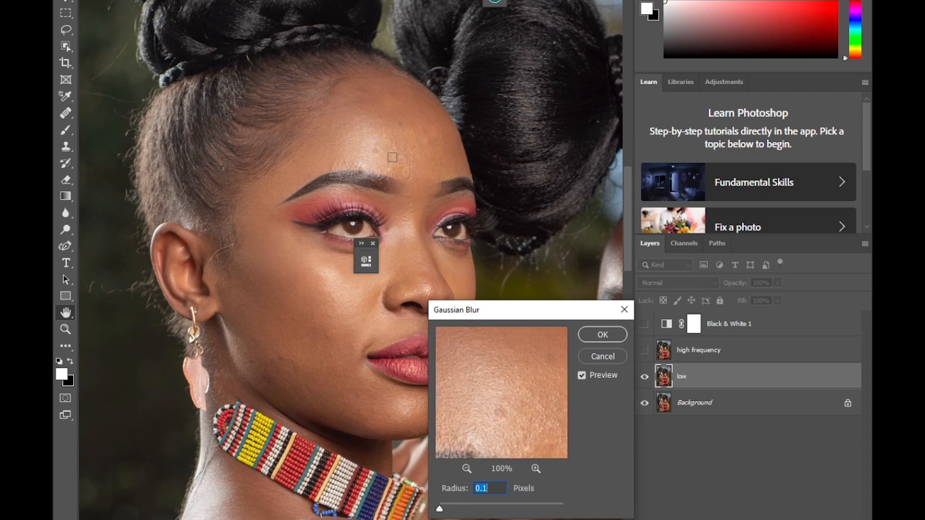
pyautogui.click(395, 152)
pyautogui.moveTo(480, 385); pyautogui.dragTo(528, 374)
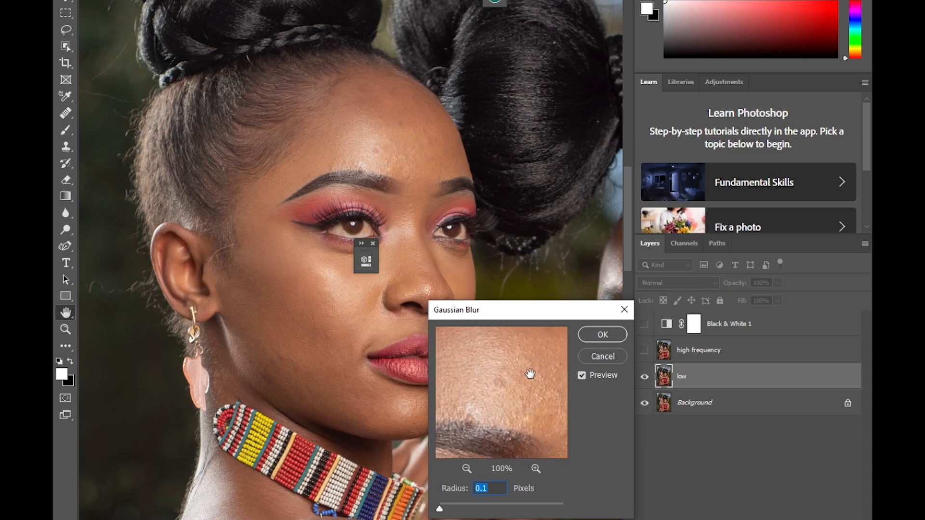
pyautogui.moveTo(434, 504); pyautogui.dragTo(487, 508)
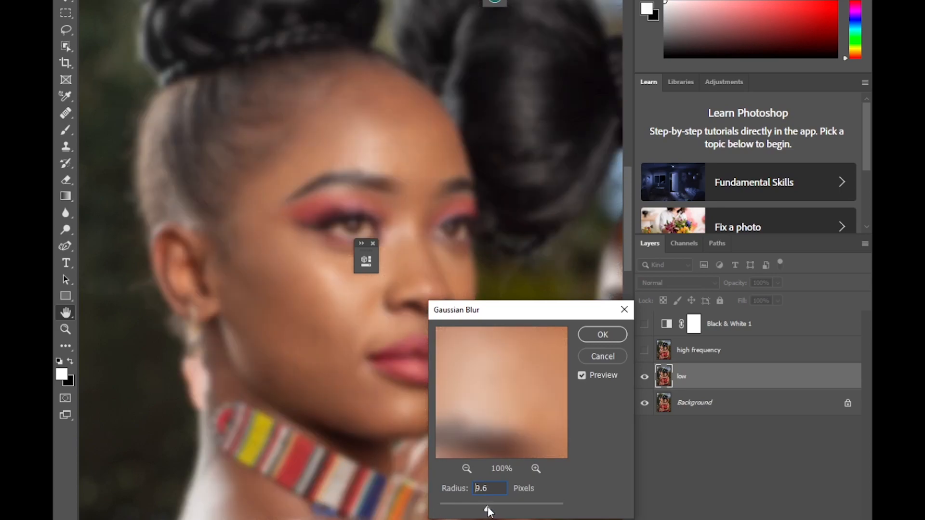
pyautogui.moveTo(485, 509); pyautogui.dragTo(482, 509)
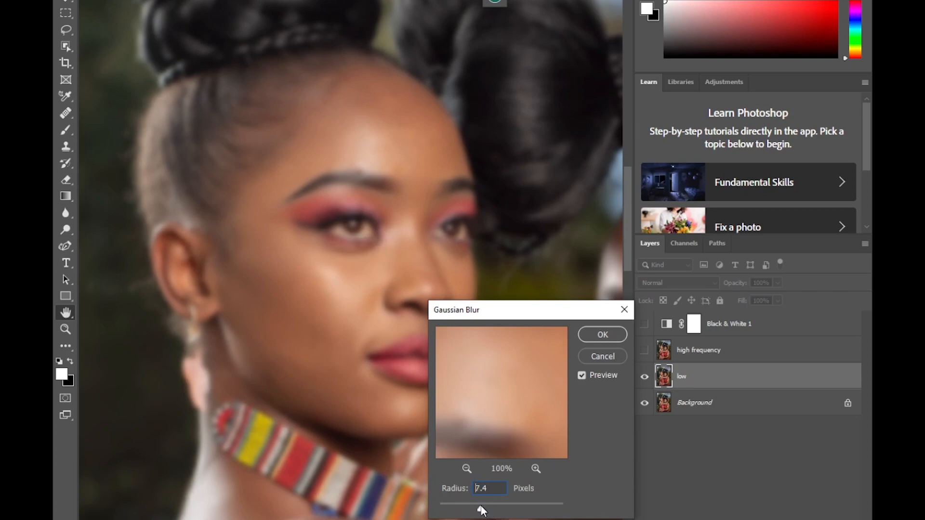
pyautogui.moveTo(480, 505); pyautogui.dragTo(478, 506)
pyautogui.write('6')
pyautogui.click(591, 337)
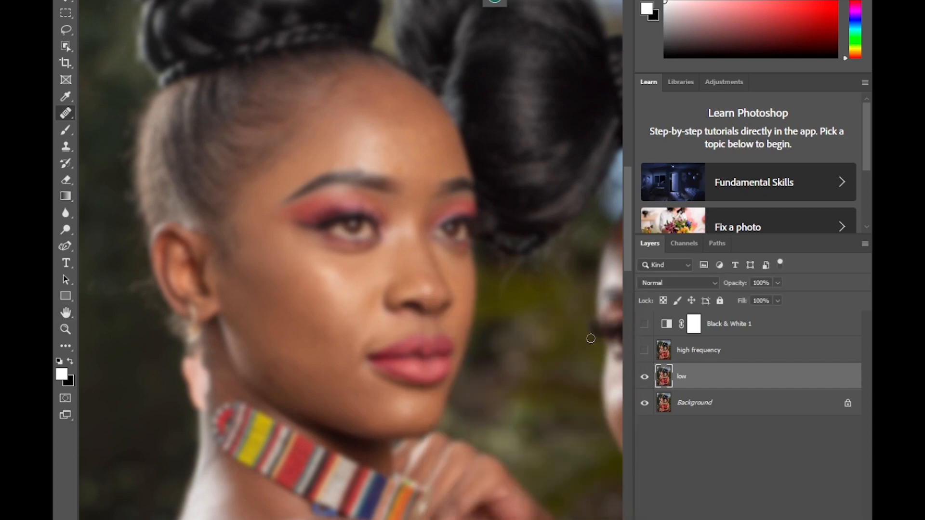
# Step: Show the high frequency layer and apply the low layer to it with Apply Image, using Subtract blending, scale 2 and offset 128
pyautogui.click(695, 352)
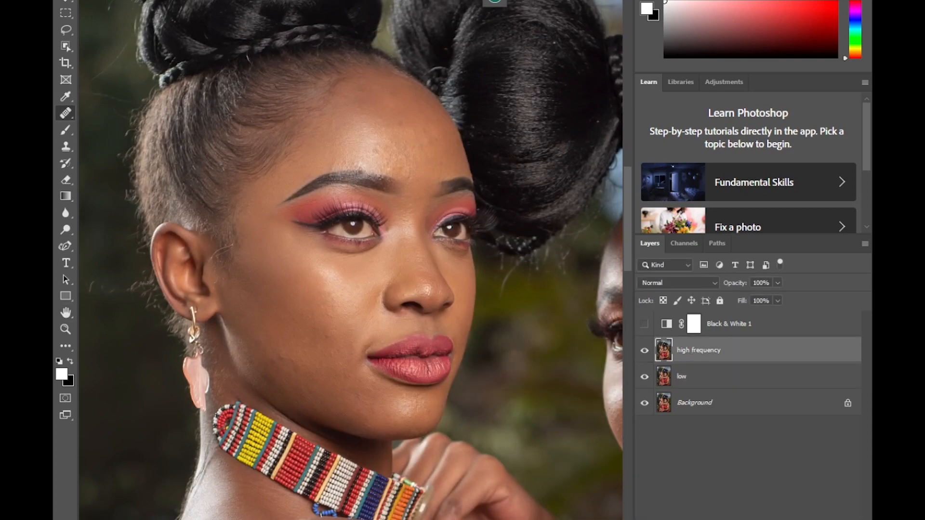
pyautogui.click(123, 1)
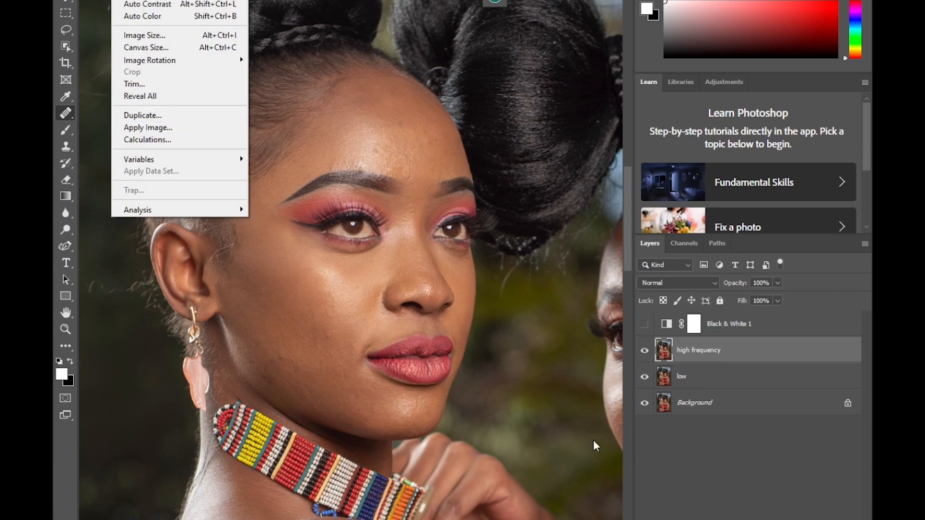
pyautogui.click(147, 127)
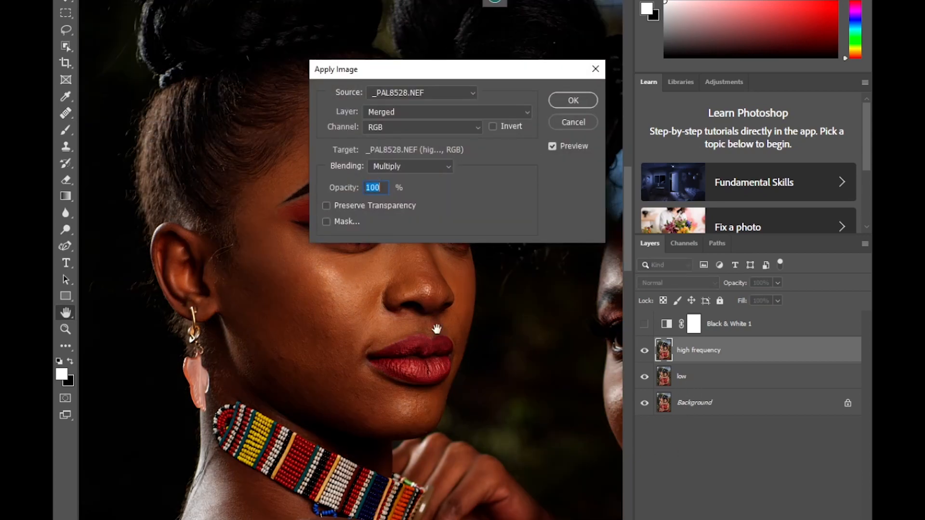
pyautogui.click(418, 112)
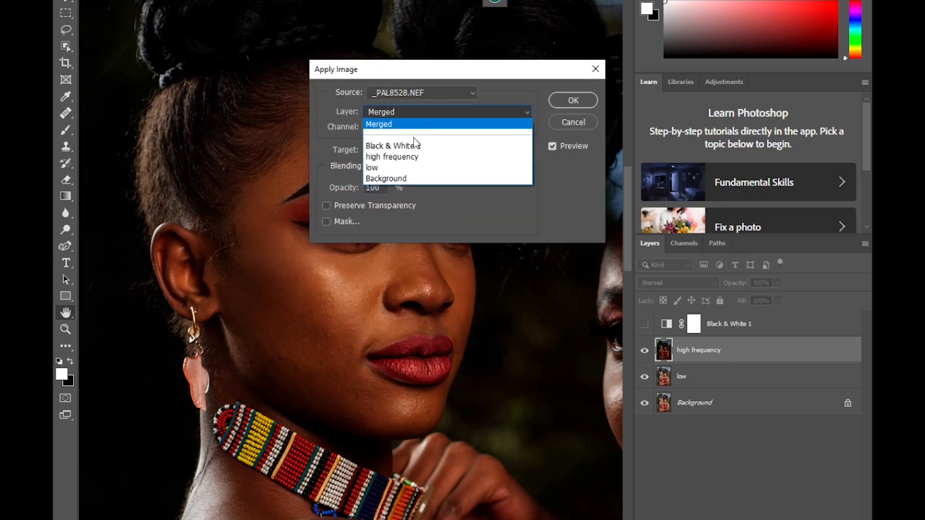
pyautogui.click(381, 168)
pyautogui.click(396, 169)
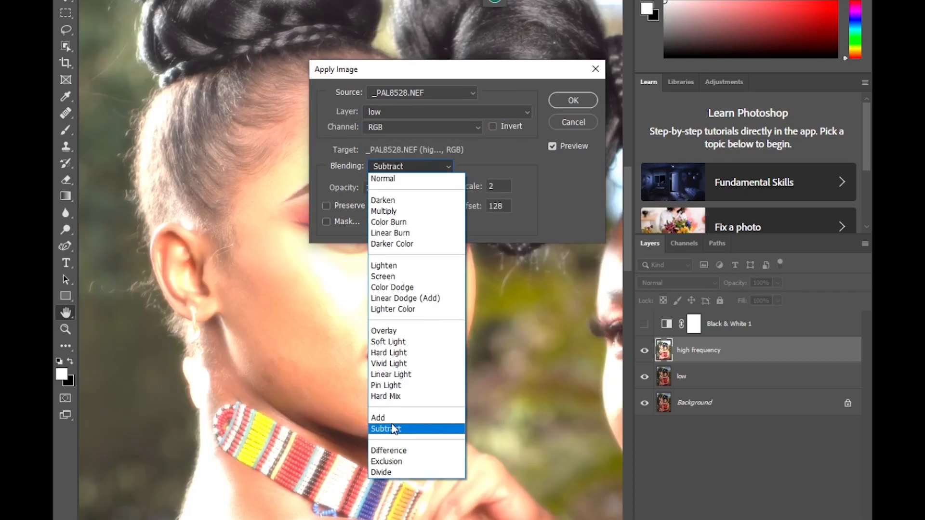
pyautogui.click(392, 425)
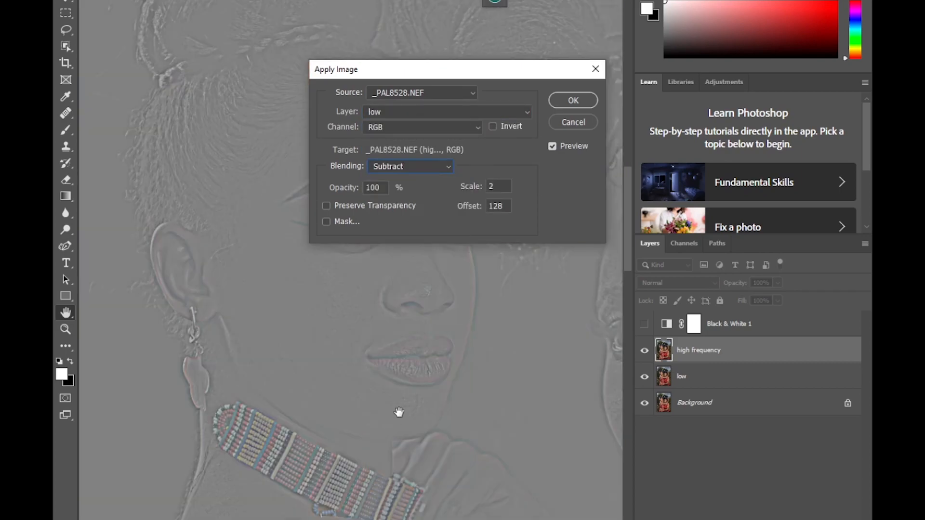
pyautogui.click(580, 100)
# Step: Set the high frequency layer's blend mode to Linear Light and show the Black & White 1 layer
pyautogui.click(666, 282)
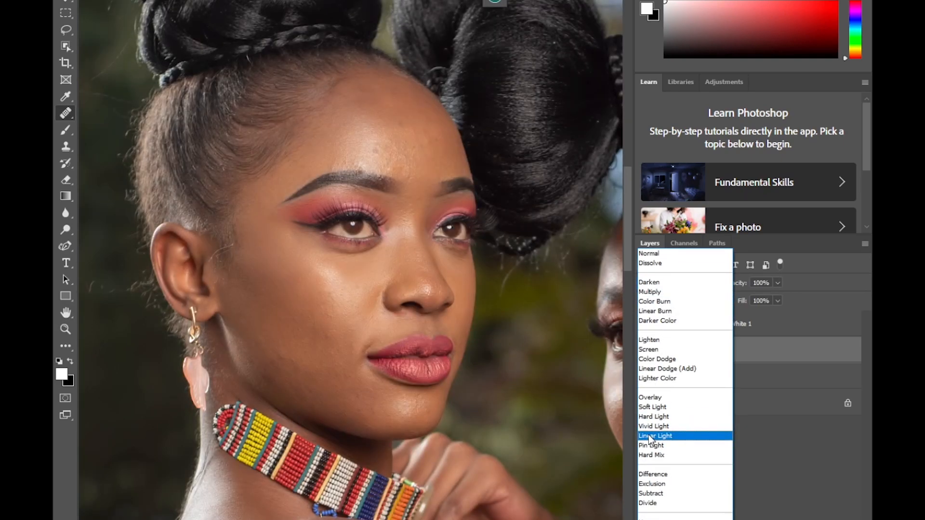
pyautogui.click(648, 435)
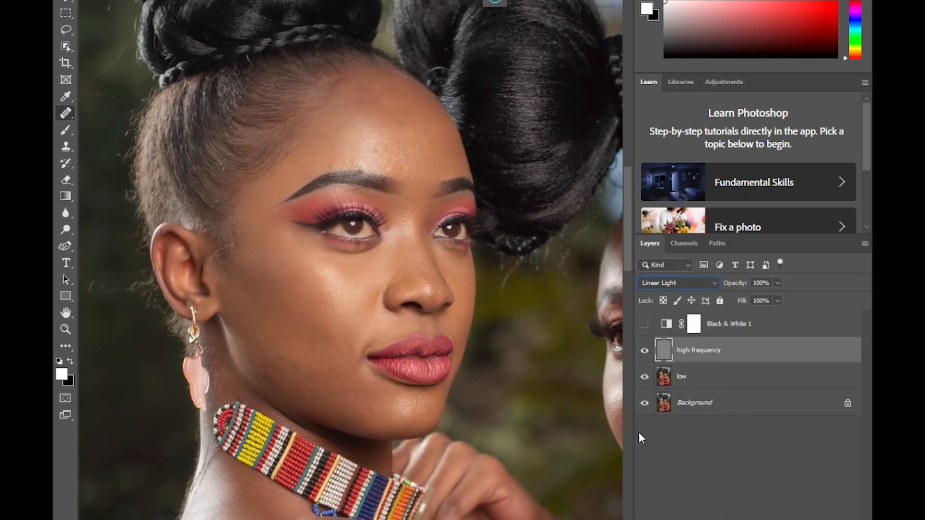
pyautogui.click(646, 325)
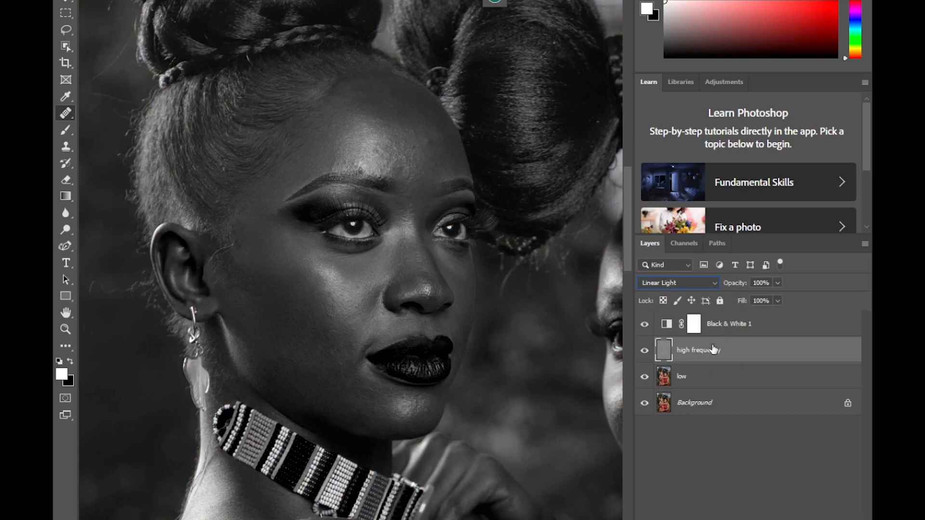
# Step: Make the low layer active and choose the Mixer Brush tool for working on the left woman's face
pyautogui.click(689, 381)
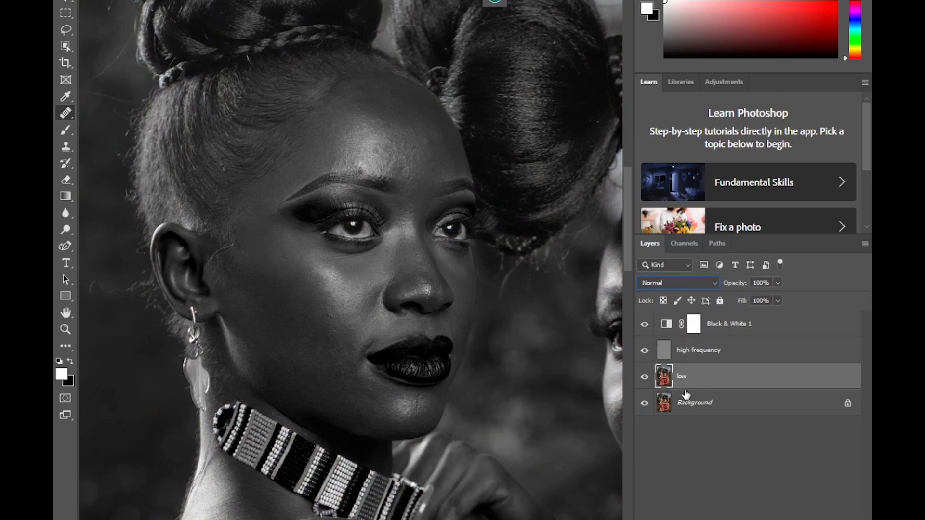
pyautogui.hotkey('ctrl', '0')
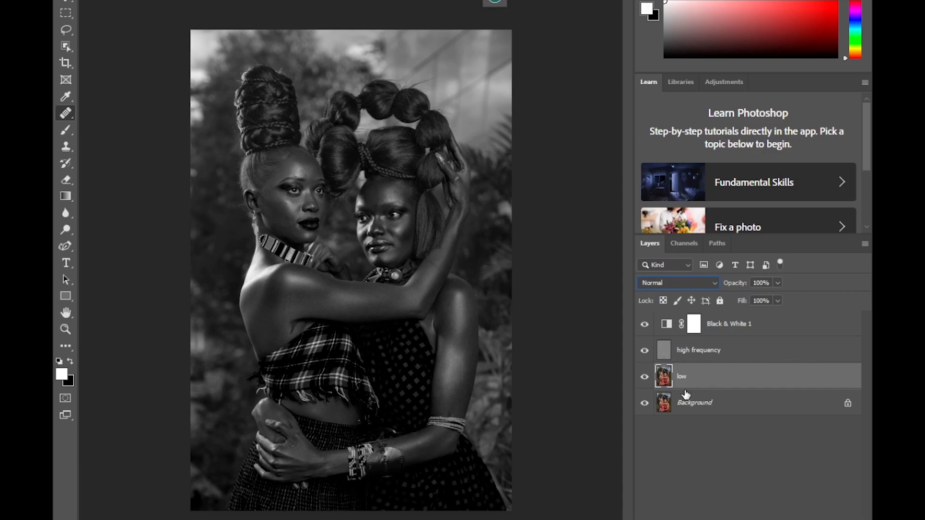
pyautogui.hotkey('ctrl', '+')
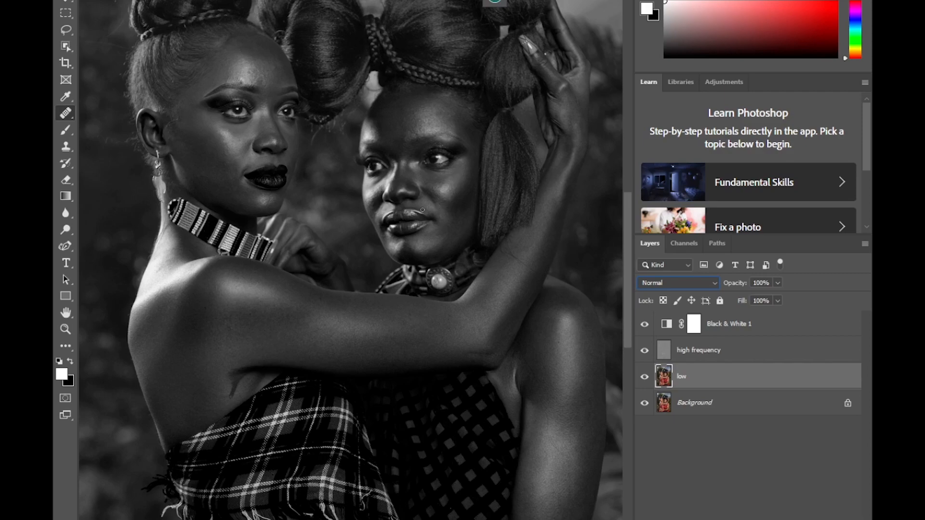
pyautogui.hotkey('ctrl', '+')
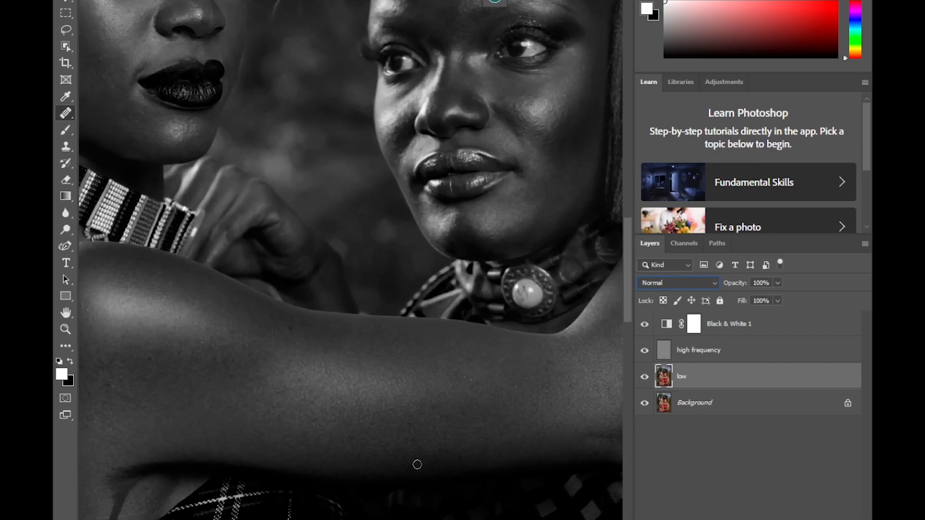
pyautogui.hscroll(-5, 351, 260)
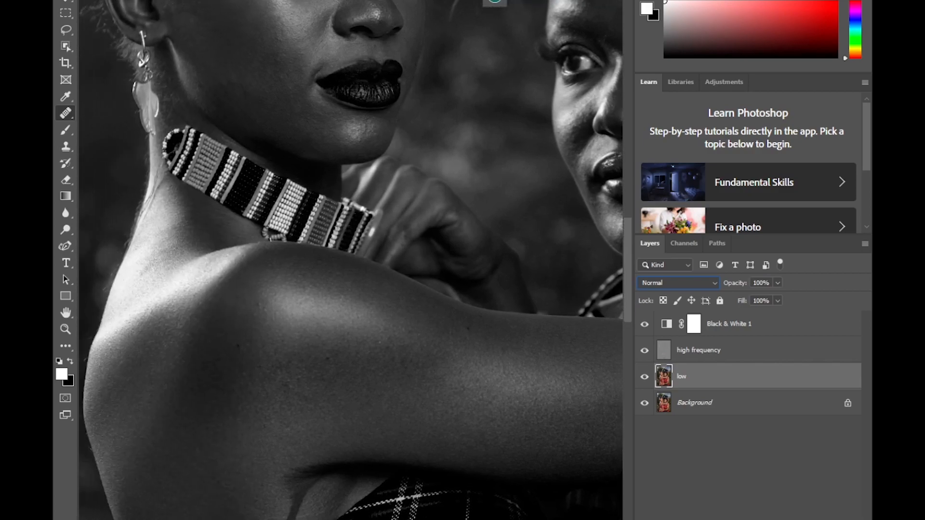
pyautogui.moveTo(626, 292); pyautogui.dragTo(613, 250)
pyautogui.rightClick(70, 134)
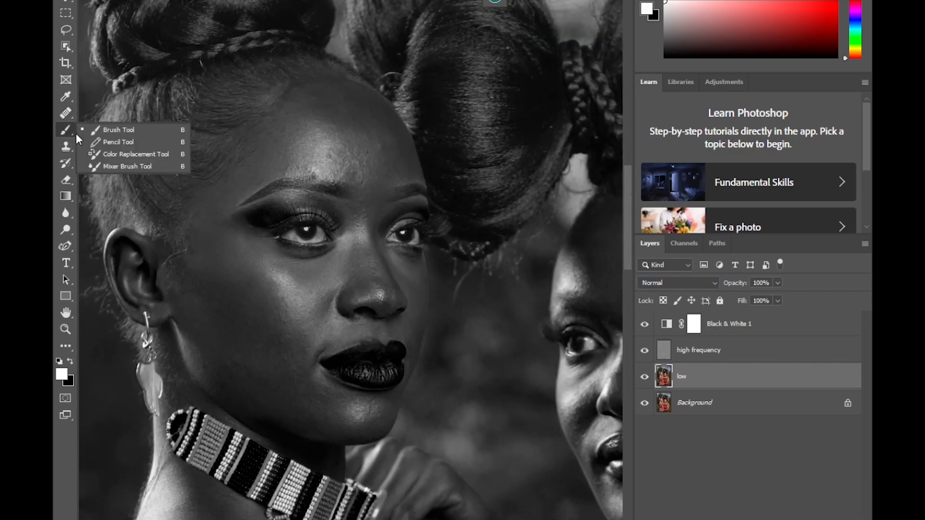
pyautogui.click(112, 166)
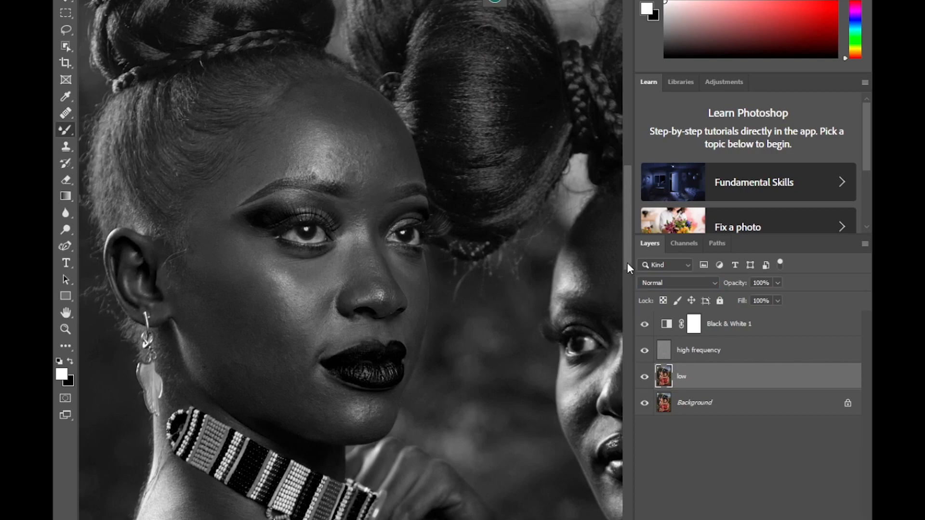
# Step: Smooth the left woman's cheek on the low layer with the Mixer Brush and choose its Load Solid Colors Only option
pyautogui.scroll(2, 611, 265)
pyautogui.hotkey('ctrl', '+')
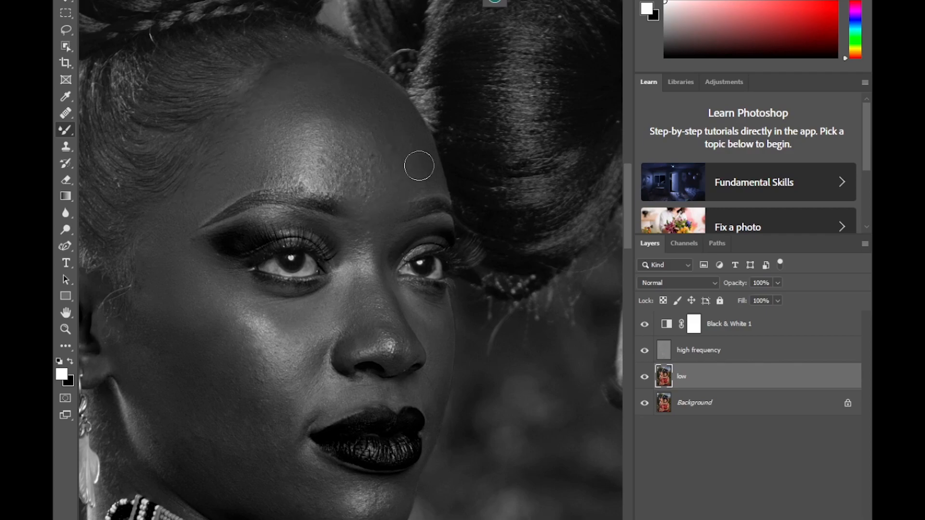
pyautogui.click(644, 325)
pyautogui.click(644, 325)
pyautogui.moveTo(171, 353)
pyautogui.mouseDown()
pyautogui.moveTo(179, 373)
pyautogui.moveTo(166, 371)
pyautogui.moveTo(163, 390)
pyautogui.moveTo(194, 451)
pyautogui.moveTo(172, 453)
pyautogui.moveTo(216, 449)
pyautogui.moveTo(255, 402)
pyautogui.moveTo(265, 427)
pyautogui.moveTo(262, 435)
pyautogui.moveTo(173, 342)
pyautogui.moveTo(224, 408)
pyautogui.moveTo(274, 389)
pyautogui.mouseUp()
pyautogui.click(178, 0)
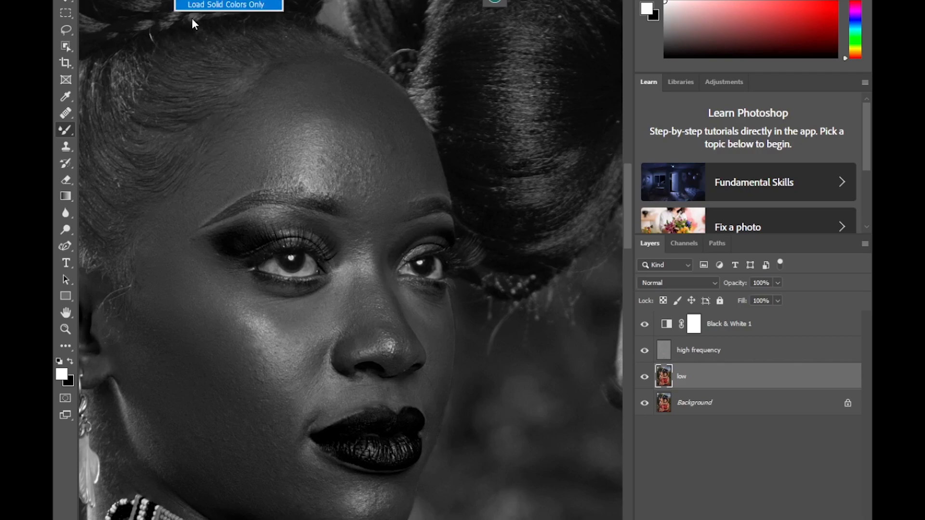
pyautogui.click(225, 4)
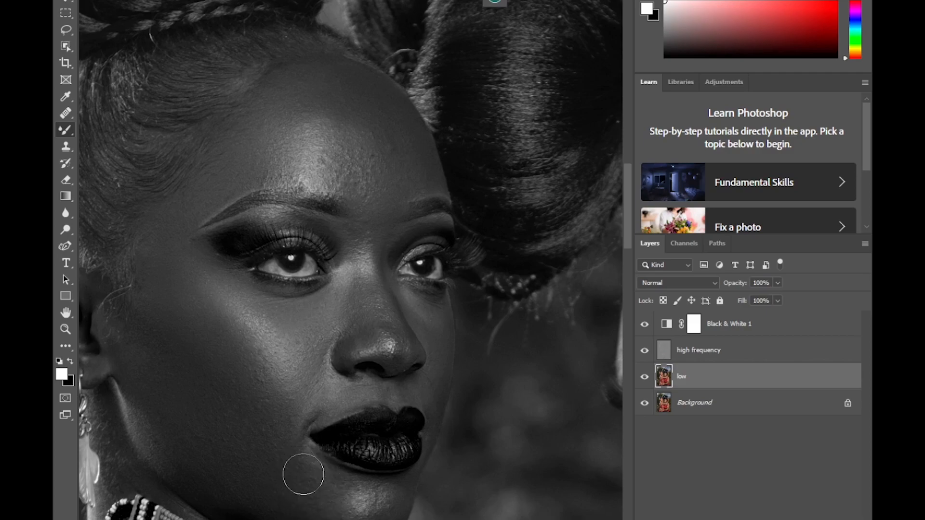
# Step: Compare the smoothed skin in colour and in black and white by toggling the Black & White 1 layer's visibility
pyautogui.hotkey('ctrl', '-')
pyautogui.hotkey('ctrl', '-')
pyautogui.hotkey('ctrl', '-')
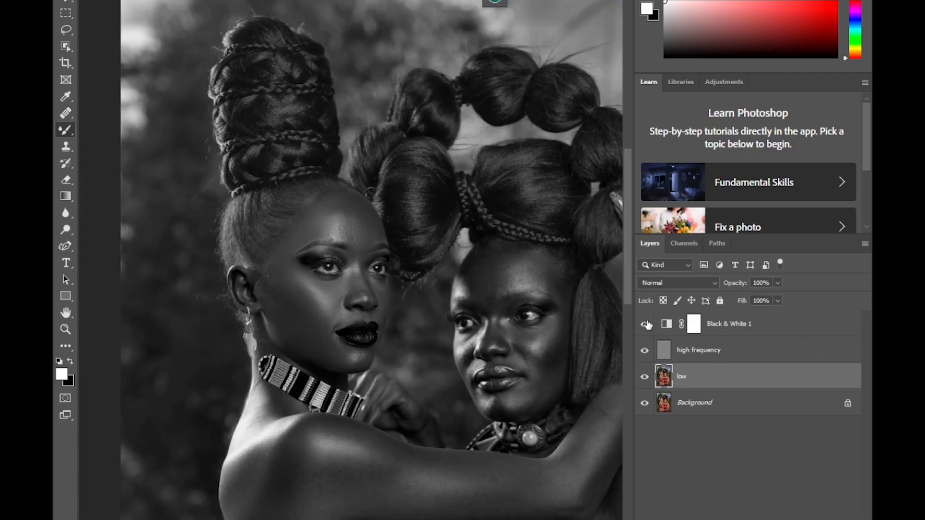
pyautogui.click(646, 324)
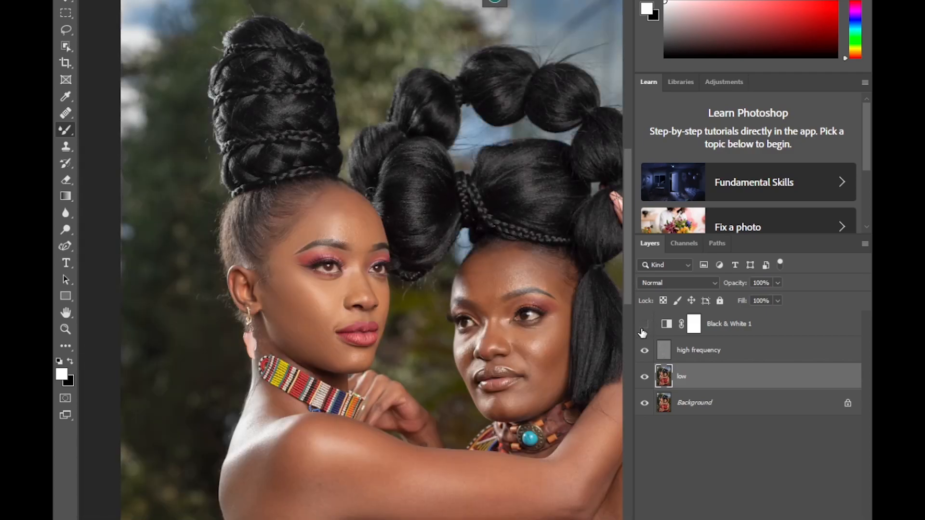
pyautogui.click(641, 328)
pyautogui.click(640, 331)
pyautogui.click(645, 326)
# Step: Blend the skin beside the left woman's nose and, with a larger Mixer Brush, along her jaw below the ear
pyautogui.hotkey('ctrl', '+')
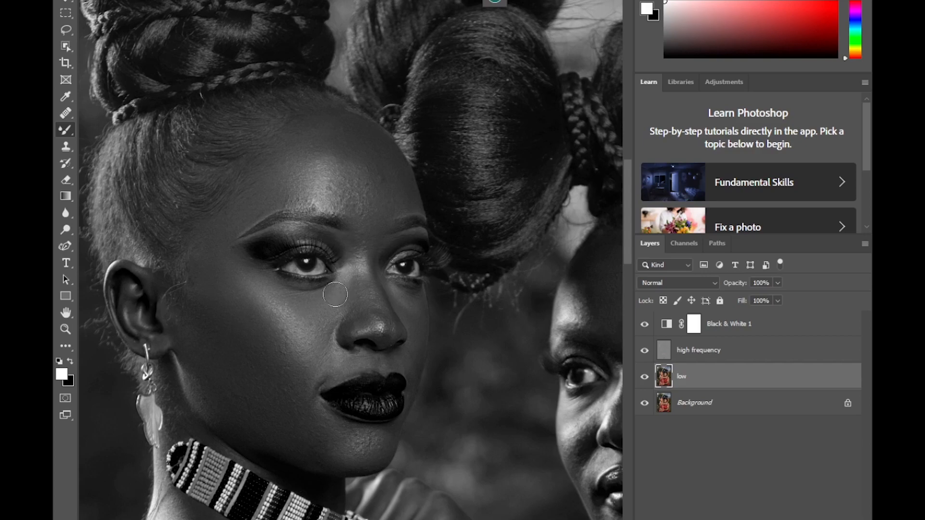
pyautogui.hotkey('ctrl', '+')
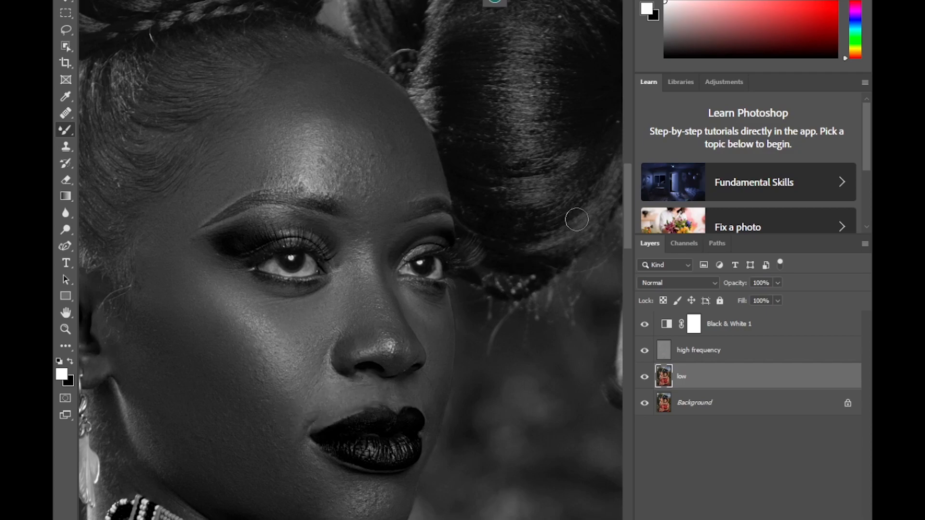
pyautogui.moveTo(436, 350); pyautogui.dragTo(420, 318)
pyautogui.scroll(-5, 622, 239)
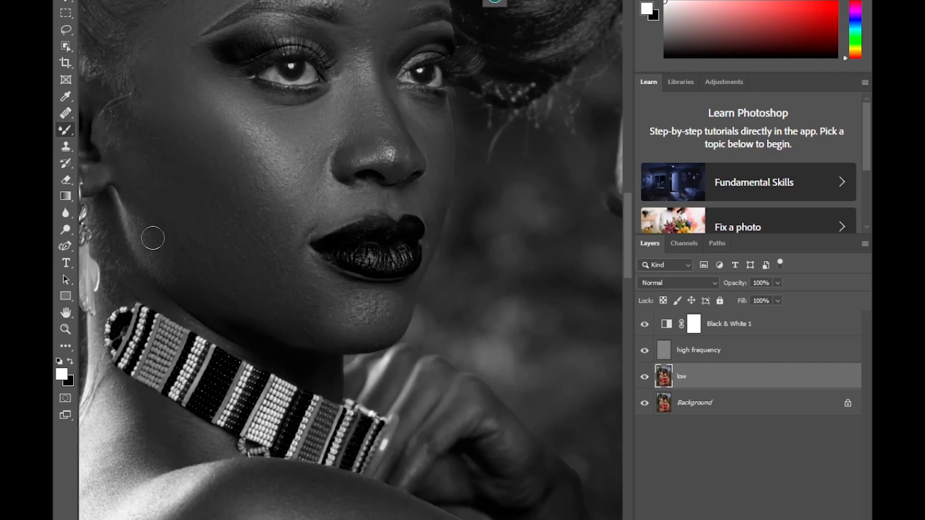
pyautogui.press(']')
pyautogui.press(']')
pyautogui.moveTo(132, 192)
pyautogui.mouseDown()
pyautogui.moveTo(150, 222)
pyautogui.moveTo(153, 271)
pyautogui.mouseUp()
# Step: Enlarge the Mixer Brush and smooth the left woman's neck and the bright top of her shoulder on the low layer
pyautogui.moveTo(627, 248); pyautogui.dragTo(627, 285)
pyautogui.moveTo(387, 519); pyautogui.dragTo(345, 519)
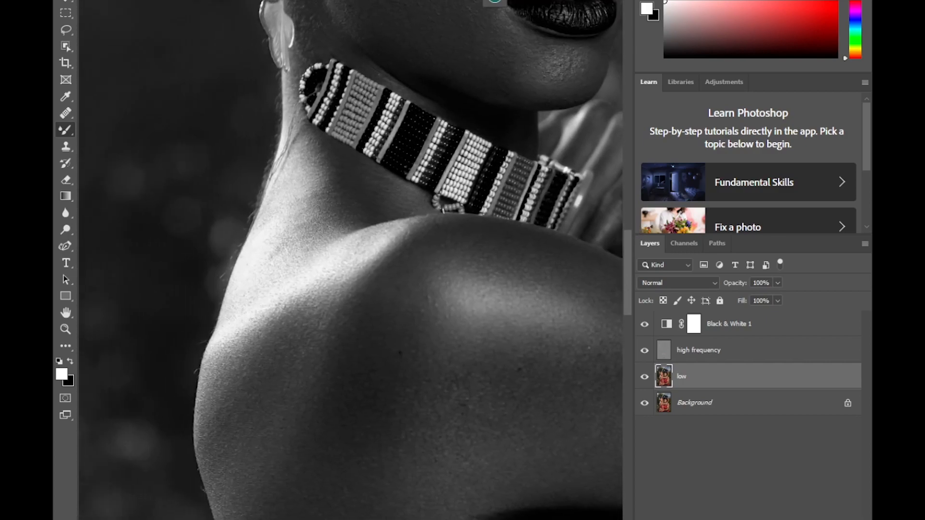
pyautogui.press(']')
pyautogui.press(']')
pyautogui.press(']')
pyautogui.press(']')
pyautogui.moveTo(326, 194)
pyautogui.mouseDown()
pyautogui.moveTo(304, 210)
pyautogui.moveTo(323, 180)
pyautogui.moveTo(346, 195)
pyautogui.mouseUp()
pyautogui.moveTo(289, 305)
pyautogui.mouseDown()
pyautogui.moveTo(248, 355)
pyautogui.moveTo(291, 326)
pyautogui.moveTo(265, 371)
pyautogui.moveTo(252, 295)
pyautogui.moveTo(331, 186)
pyautogui.moveTo(358, 194)
pyautogui.mouseUp()
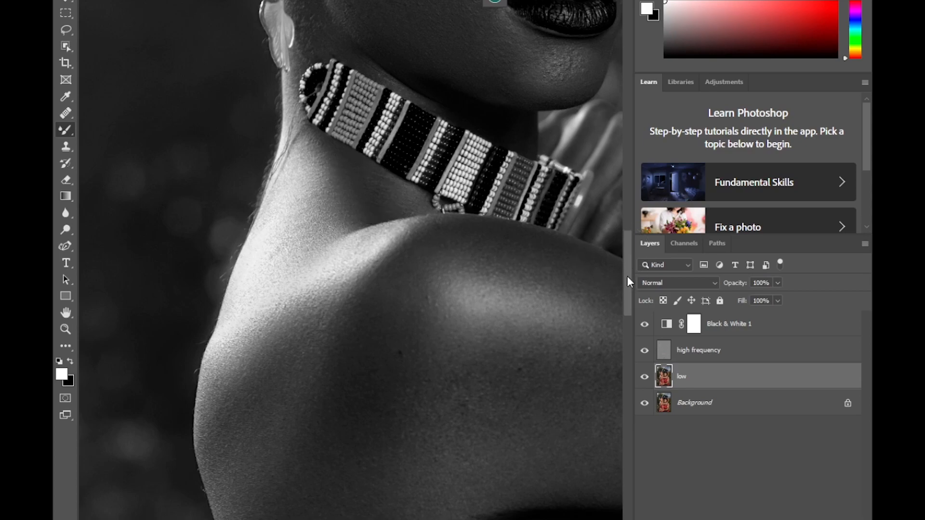
# Step: Enlarge the Mixer Brush and smooth the left woman's shoulder blade and upper back on the low layer
pyautogui.scroll(-4, 598, 294)
pyautogui.press(']')
pyautogui.press(']')
pyautogui.press(']')
pyautogui.press(']')
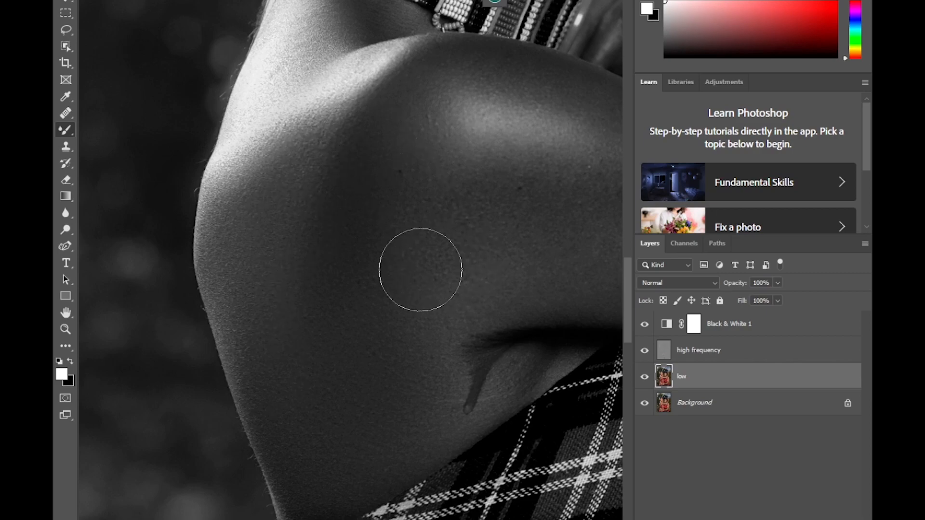
pyautogui.moveTo(448, 146); pyautogui.dragTo(468, 133)
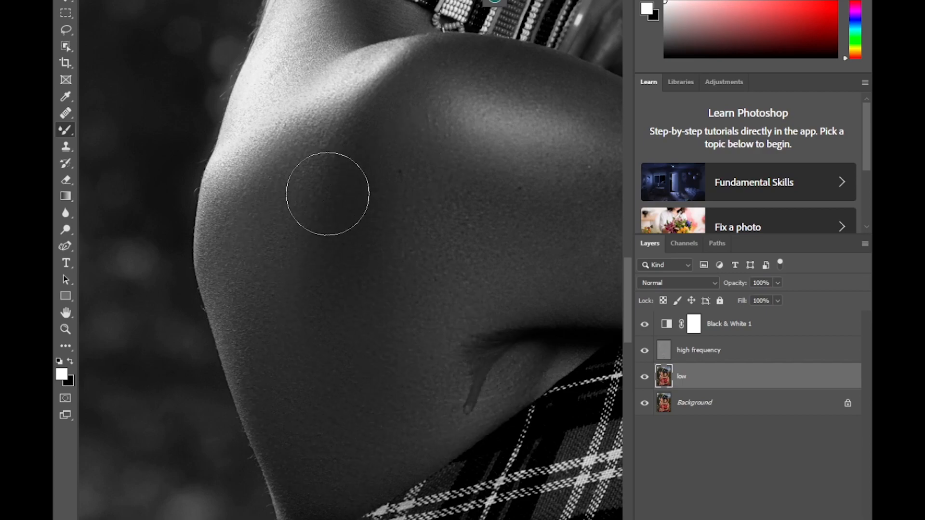
pyautogui.moveTo(358, 519); pyautogui.dragTo(385, 519)
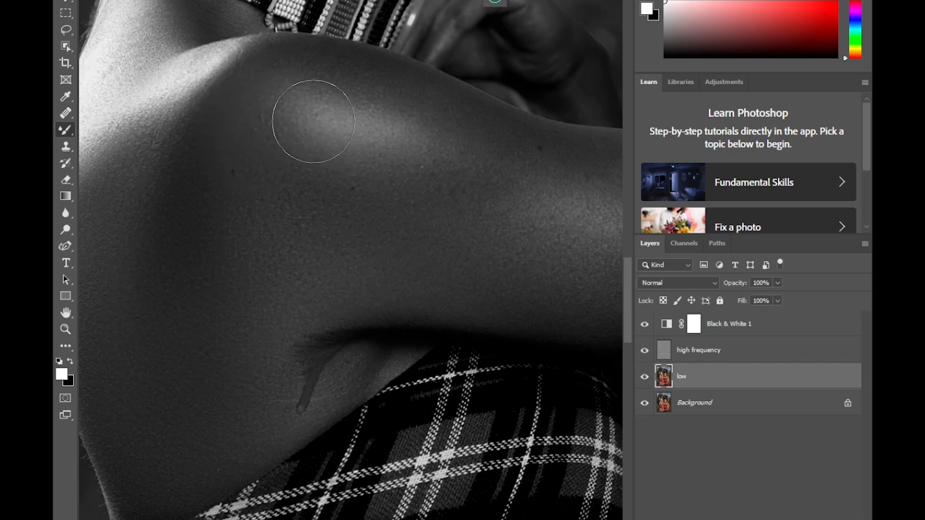
# Step: Shrink the Mixer Brush and smooth the skin along the left woman's outstretched upper arm on the low layer
pyautogui.press('[')
pyautogui.press('[')
pyautogui.press('[')
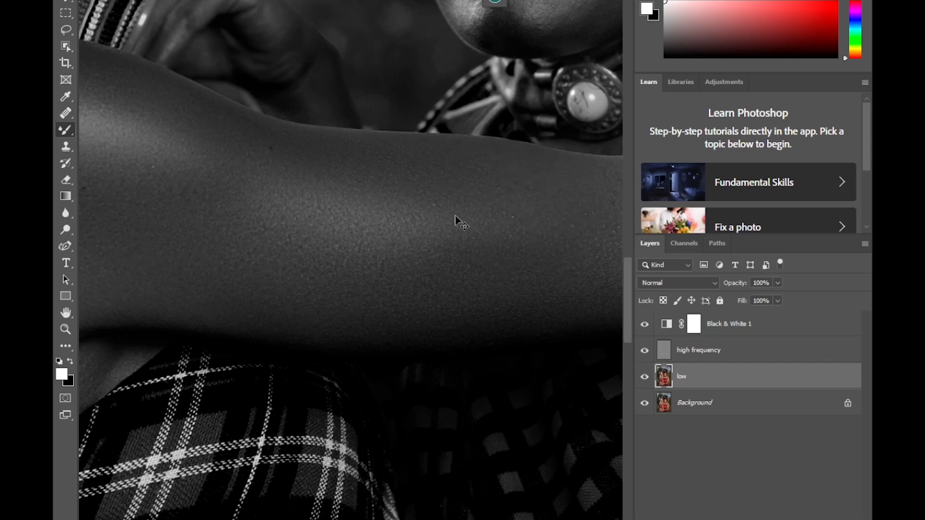
pyautogui.scroll(-5, 455, 216)
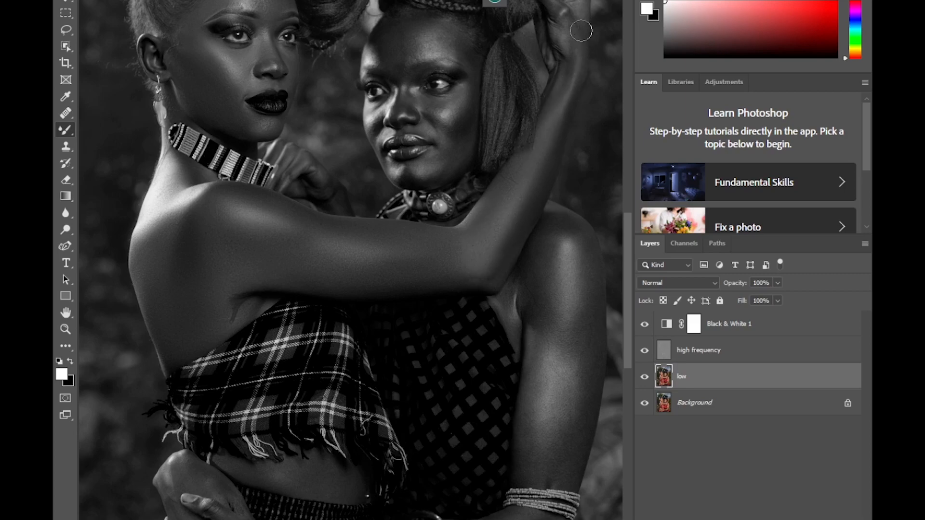
# Step: Compare the smoothed back and arm in colour and in black and white by toggling the Black & White 1 layer
pyautogui.scroll(4, 617, 226)
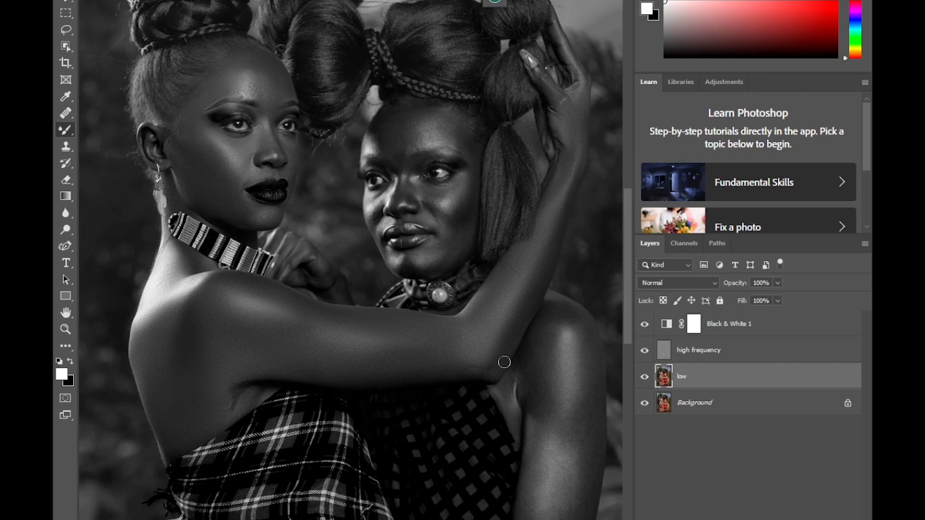
pyautogui.click(644, 324)
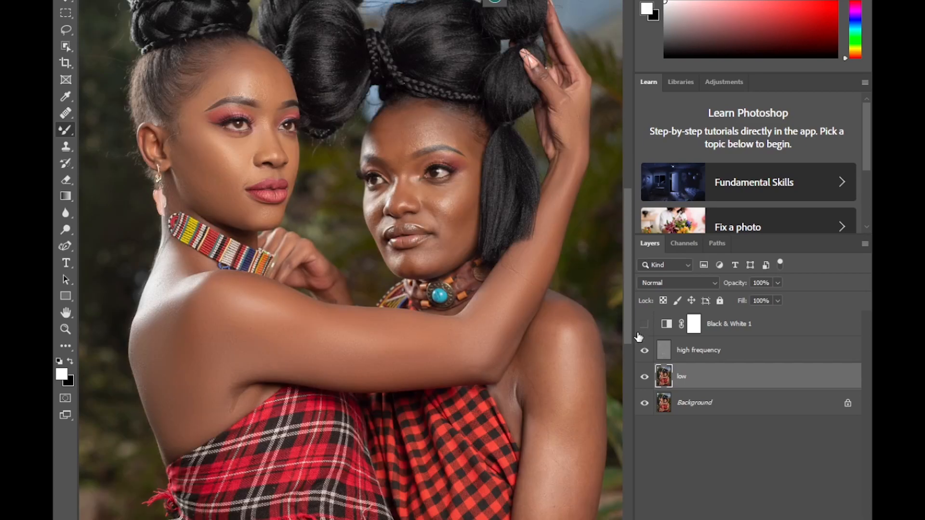
pyautogui.click(644, 324)
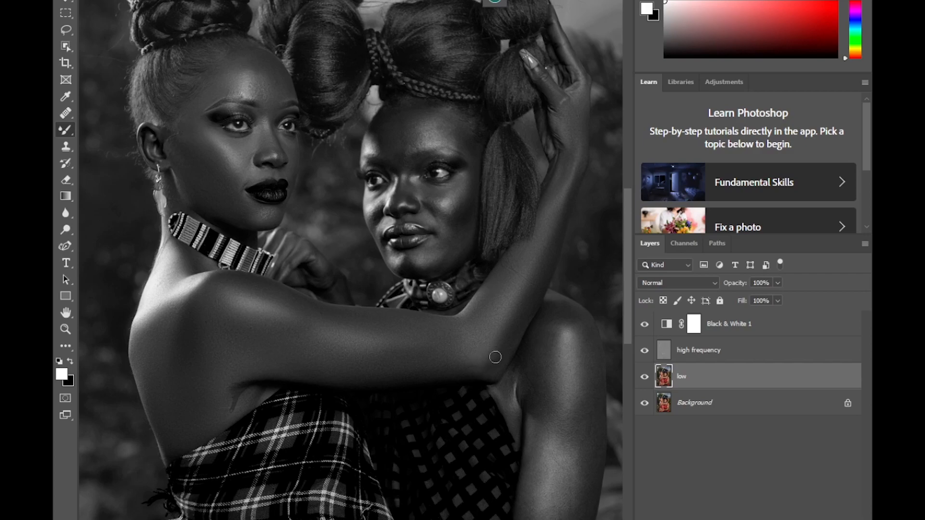
# Step: Smooth the right woman's shoulder and arm on the low layer, checking the tones with Black & White 1 shown and hidden
pyautogui.moveTo(629, 276); pyautogui.dragTo(625, 342)
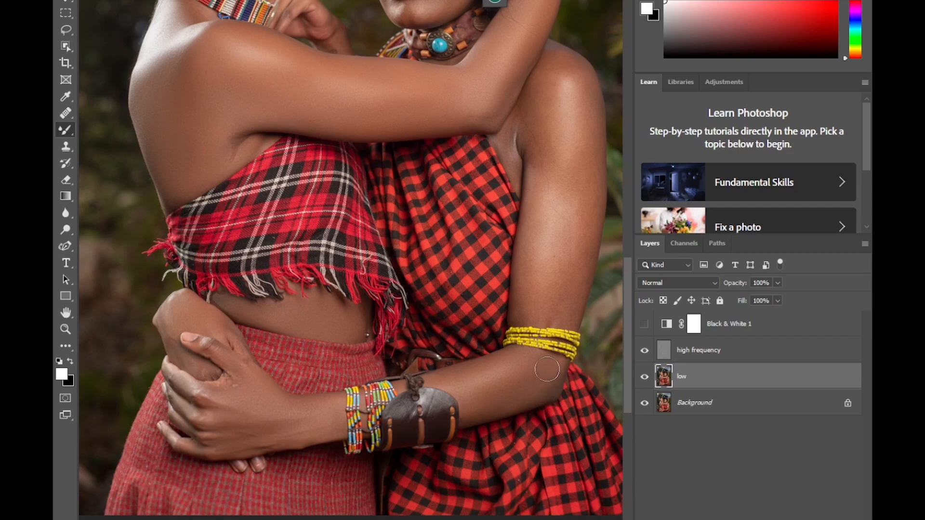
pyautogui.click(642, 325)
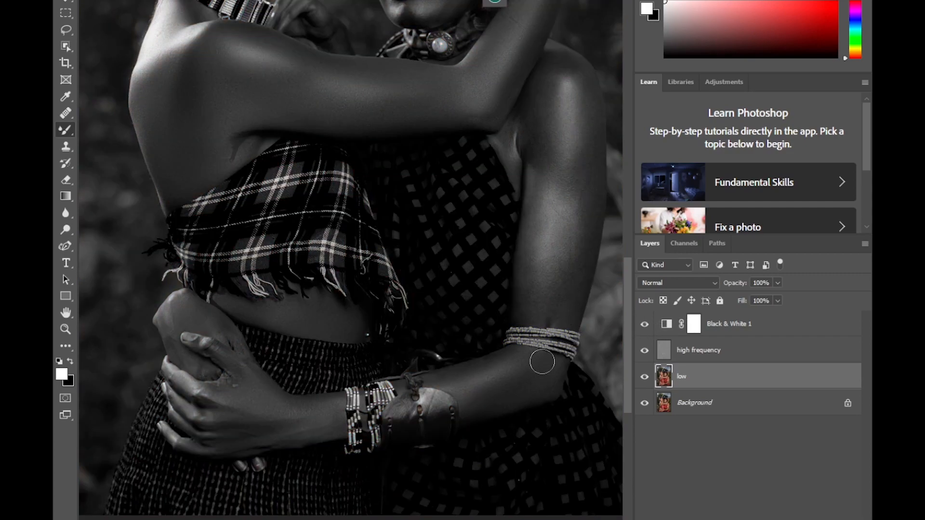
pyautogui.scroll(3, 559, 351)
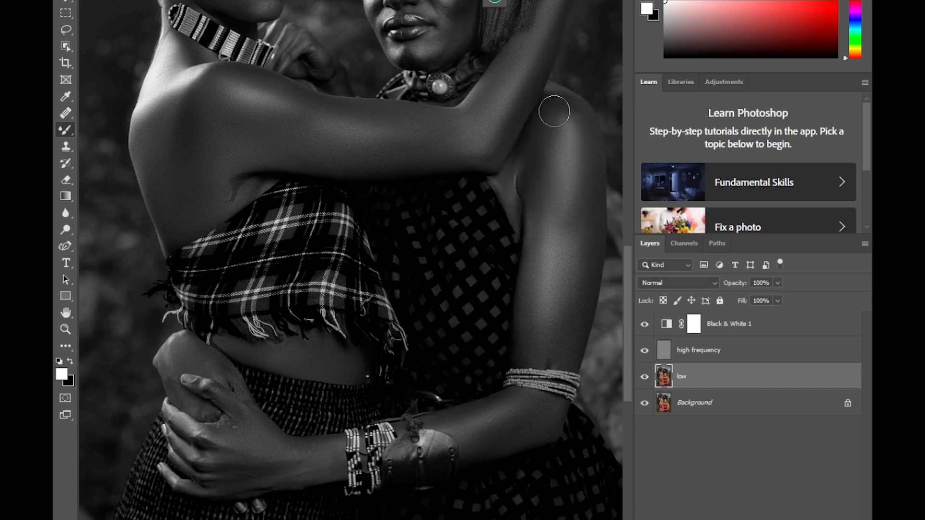
pyautogui.click(646, 324)
pyautogui.click(646, 325)
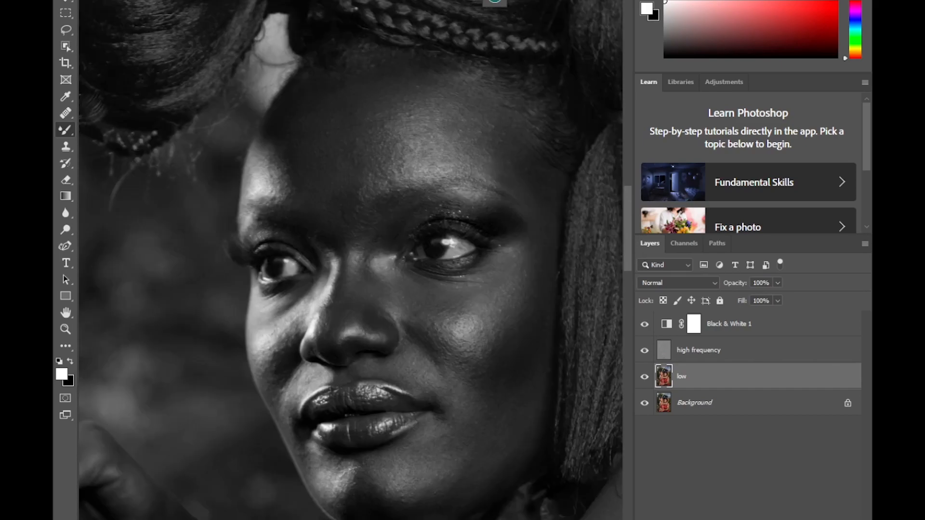
# Step: Blend the right woman's forehead with a smaller Mixer Brush and check it with Black & White 1 hidden and shown
pyautogui.hscroll(1, 443, 491)
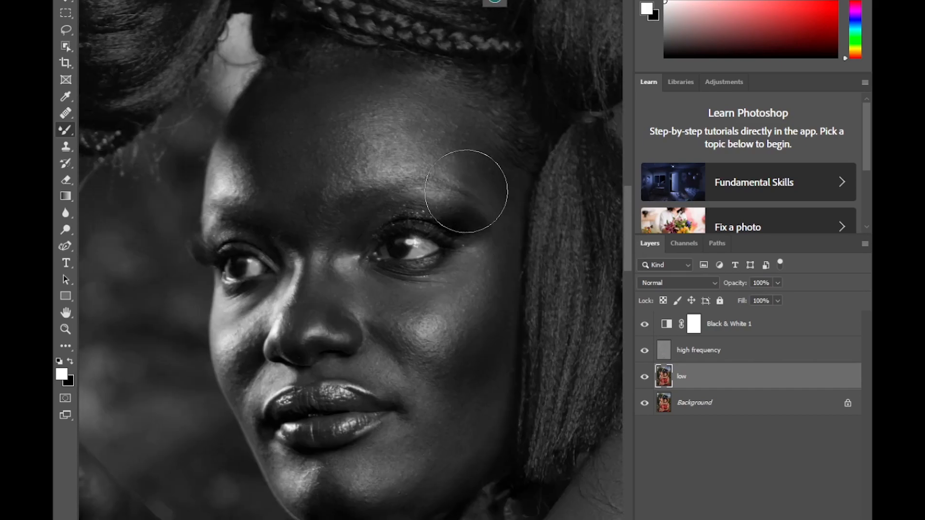
pyautogui.press('[')
pyautogui.press('[')
pyautogui.press('[')
pyautogui.press('[')
pyautogui.press('[')
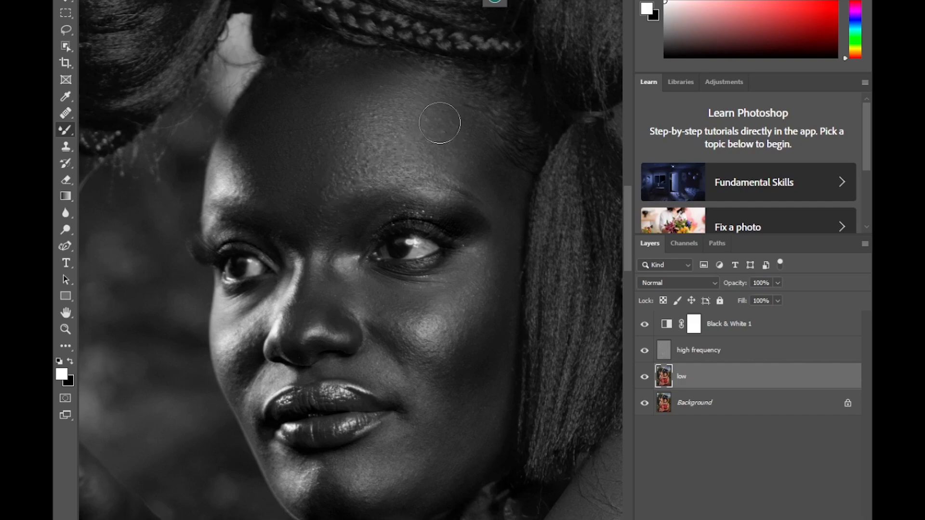
pyautogui.press('[')
pyautogui.press('[')
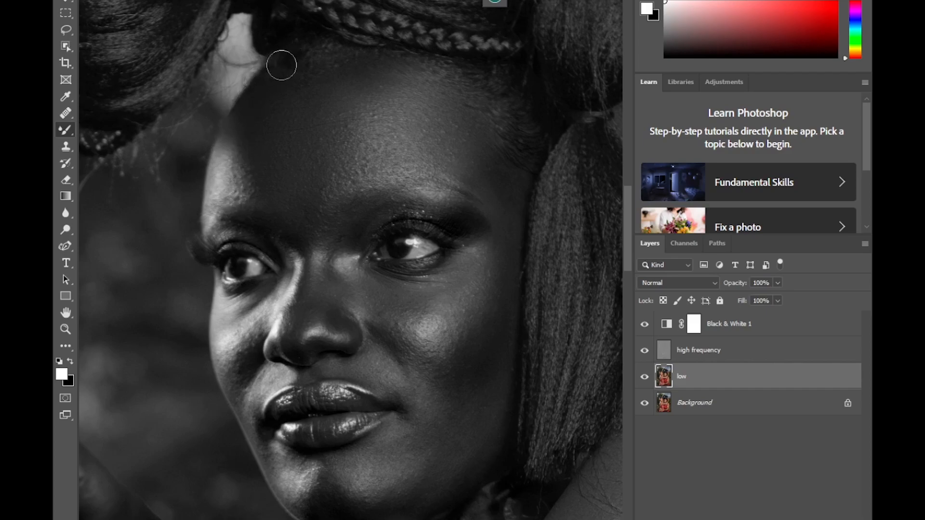
pyautogui.click(642, 327)
pyautogui.click(642, 327)
# Step: Smooth the right woman's cheek and, with a smaller Mixer Brush, her nose area, and hide the Black & White 1 layer
pyautogui.moveTo(439, 341); pyautogui.dragTo(418, 335)
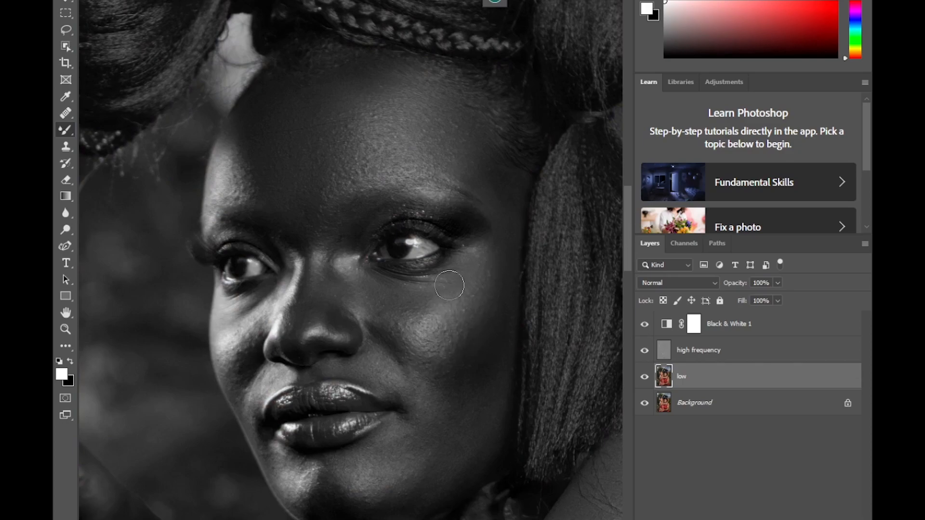
pyautogui.moveTo(389, 302)
pyautogui.mouseDown()
pyautogui.moveTo(366, 288)
pyautogui.moveTo(417, 369)
pyautogui.moveTo(462, 386)
pyautogui.moveTo(456, 354)
pyautogui.moveTo(492, 331)
pyautogui.moveTo(506, 305)
pyautogui.moveTo(424, 431)
pyautogui.moveTo(437, 392)
pyautogui.moveTo(429, 408)
pyautogui.moveTo(474, 412)
pyautogui.moveTo(465, 433)
pyautogui.moveTo(483, 392)
pyautogui.moveTo(477, 430)
pyautogui.moveTo(451, 474)
pyautogui.moveTo(422, 458)
pyautogui.moveTo(412, 481)
pyautogui.moveTo(381, 471)
pyautogui.moveTo(365, 482)
pyautogui.moveTo(288, 479)
pyautogui.moveTo(316, 502)
pyautogui.moveTo(376, 486)
pyautogui.moveTo(318, 500)
pyautogui.moveTo(300, 468)
pyautogui.moveTo(402, 483)
pyautogui.moveTo(472, 422)
pyautogui.moveTo(474, 254)
pyautogui.moveTo(496, 225)
pyautogui.moveTo(478, 261)
pyautogui.moveTo(515, 200)
pyautogui.moveTo(497, 176)
pyautogui.moveTo(493, 187)
pyautogui.moveTo(498, 131)
pyautogui.moveTo(477, 152)
pyautogui.moveTo(460, 151)
pyautogui.moveTo(460, 86)
pyautogui.moveTo(420, 52)
pyautogui.moveTo(367, 65)
pyautogui.moveTo(363, 48)
pyautogui.moveTo(335, 134)
pyautogui.moveTo(364, 246)
pyautogui.moveTo(323, 275)
pyautogui.moveTo(326, 299)
pyautogui.moveTo(331, 259)
pyautogui.mouseUp()
pyautogui.press('[')
pyautogui.press('[')
pyautogui.press('[')
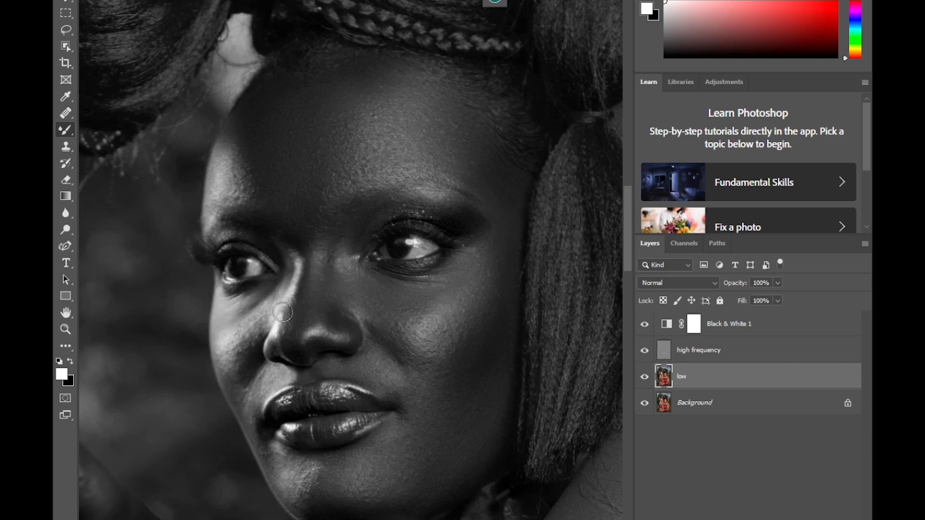
pyautogui.click(644, 324)
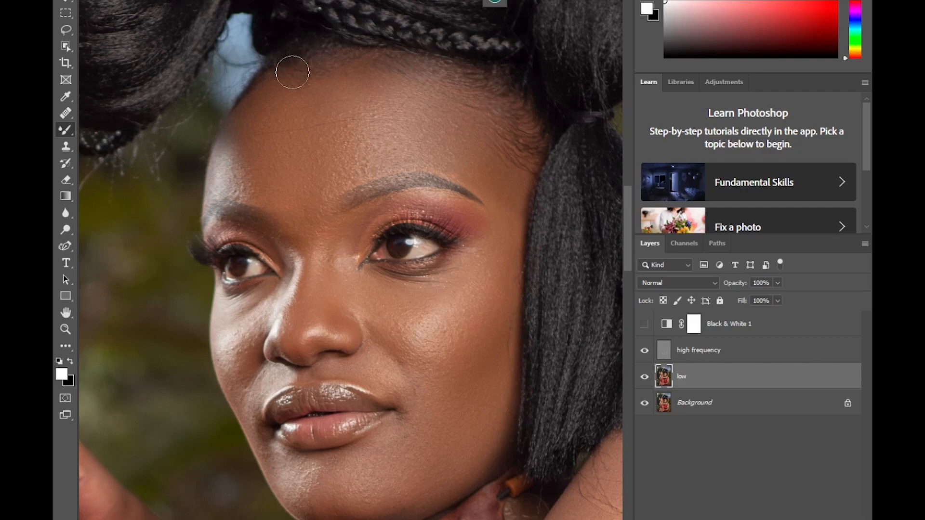
# Step: Examine both women's retouched skin in colour, from the whole portrait to close-ups of the faces and arms
pyautogui.hotkey('ctrl', '-')
pyautogui.hotkey('ctrl', '-')
pyautogui.hotkey('ctrl', '-')
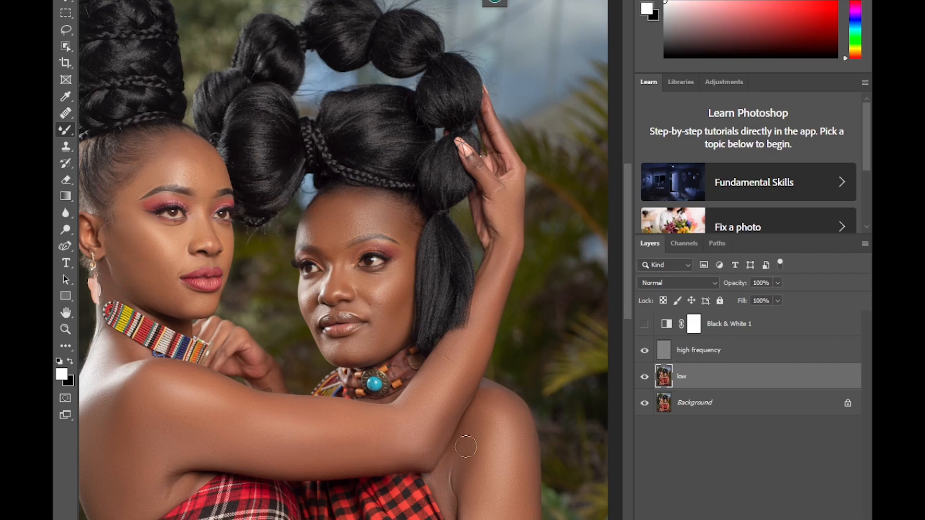
pyautogui.scroll(-5, 468, 424)
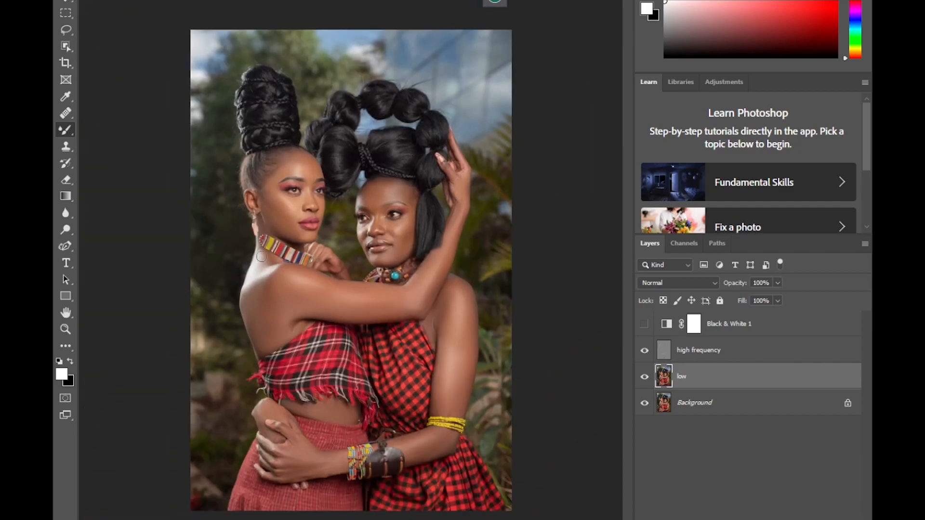
pyautogui.hotkey('ctrl', '+')
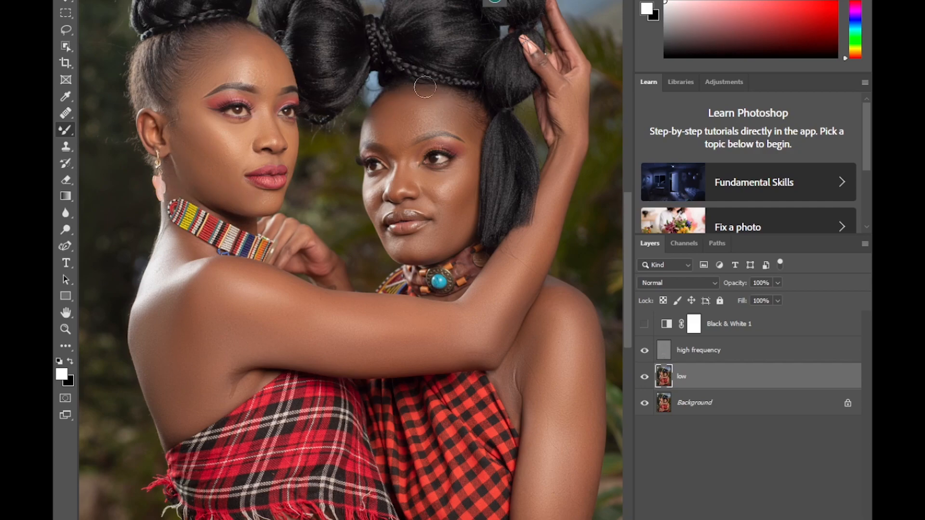
pyautogui.hotkey('ctrl', '-')
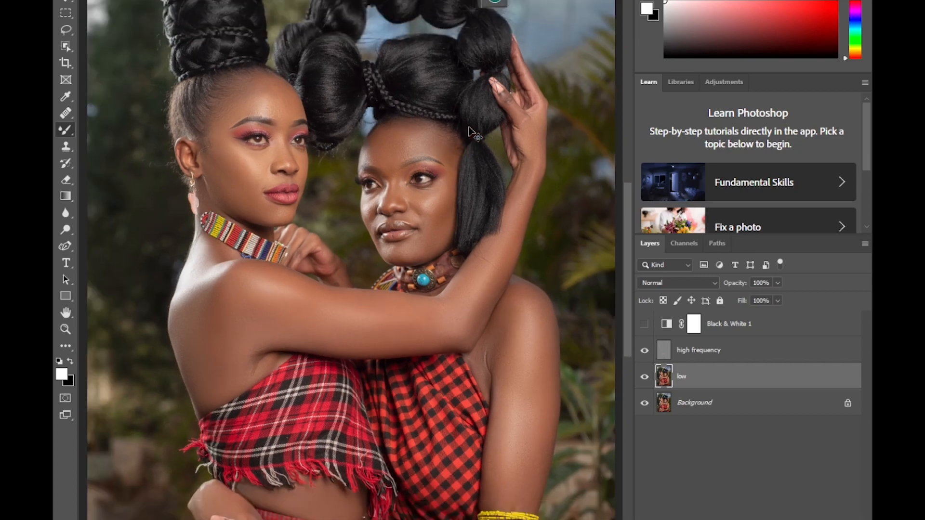
pyautogui.hotkey('ctrl', '-')
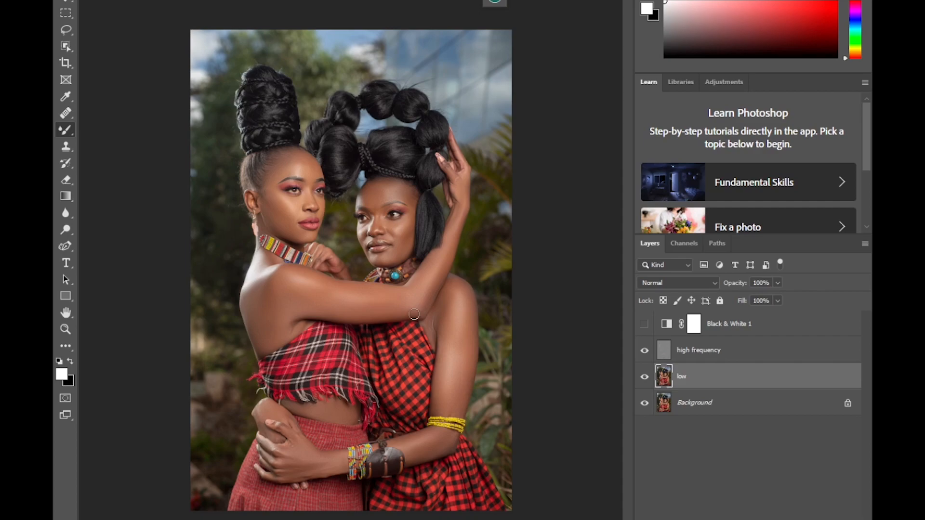
pyautogui.hotkey('ctrl', '+')
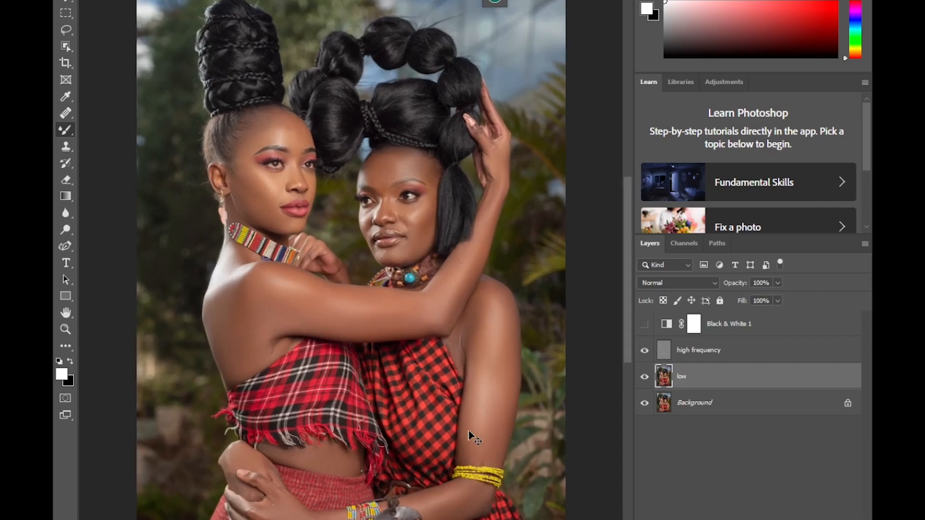
pyautogui.hotkey('ctrl', '+')
pyautogui.hotkey('ctrl', '+')
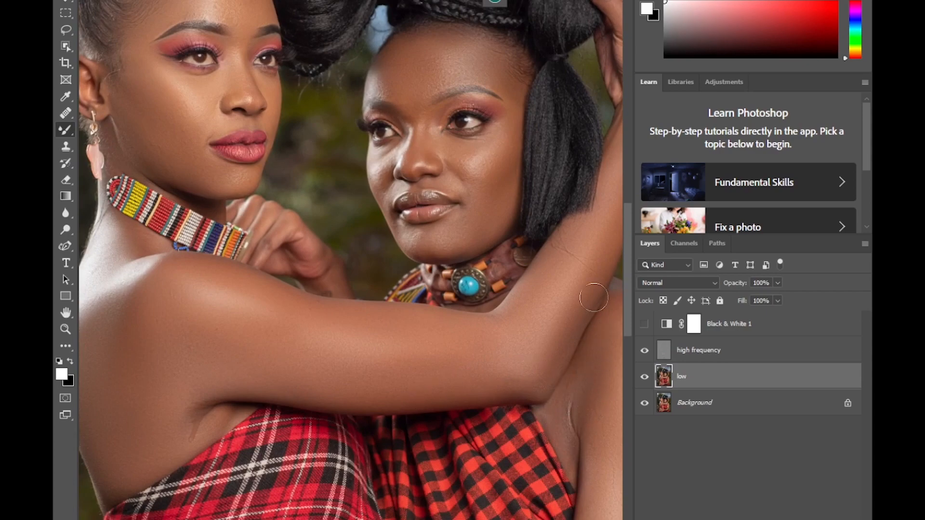
pyautogui.moveTo(589, 391)
pyautogui.mouseDown()
pyautogui.moveTo(591, 410)
pyautogui.moveTo(591, 401)
pyautogui.mouseUp()
pyautogui.scroll(5, 626, 265)
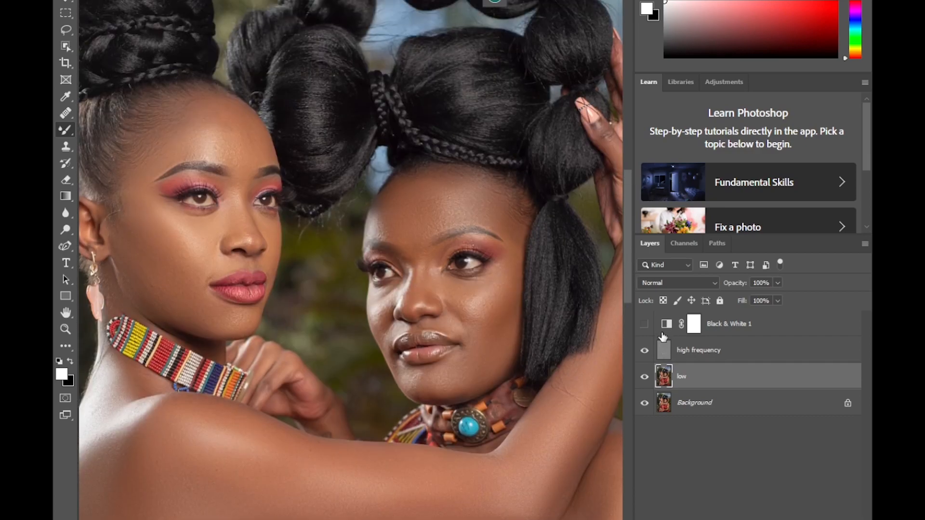
# Step: Lasso the left woman's forehead on the low layer, apply a Gaussian Blur with a 26-pixel radius, and deselect
pyautogui.click(66, 30)
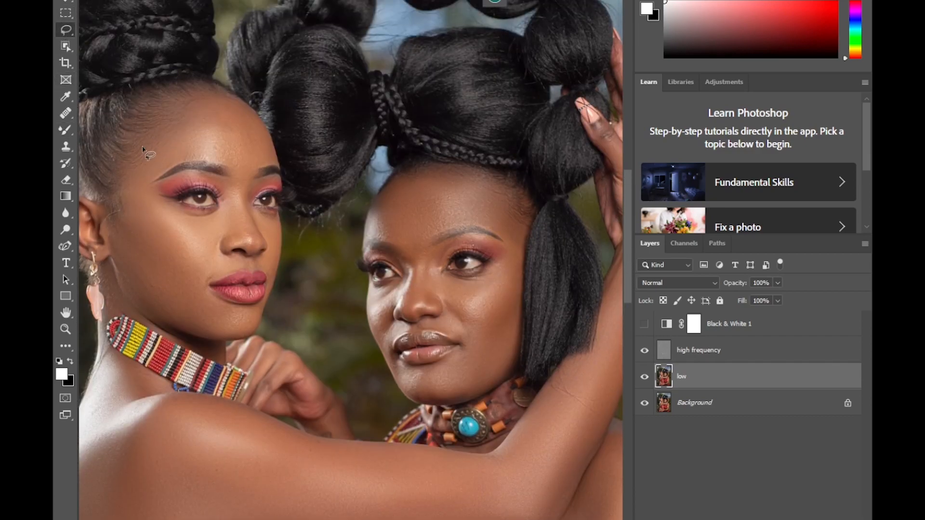
pyautogui.moveTo(145, 144)
pyautogui.mouseDown()
pyautogui.moveTo(175, 108)
pyautogui.moveTo(224, 92)
pyautogui.moveTo(253, 114)
pyautogui.moveTo(264, 140)
pyautogui.moveTo(251, 170)
pyautogui.moveTo(182, 160)
pyautogui.moveTo(126, 199)
pyautogui.moveTo(138, 168)
pyautogui.mouseUp()
pyautogui.click(226, 1)
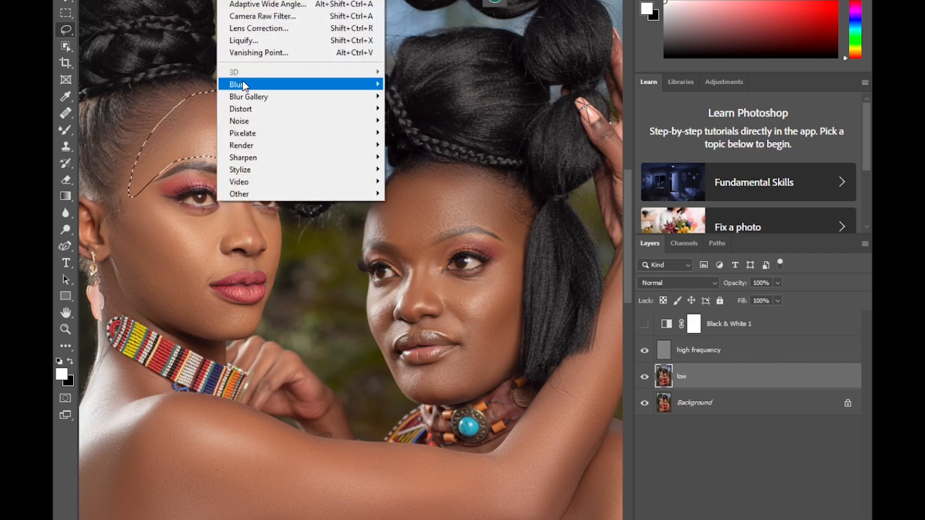
pyautogui.moveTo(265, 90)
pyautogui.click(418, 133)
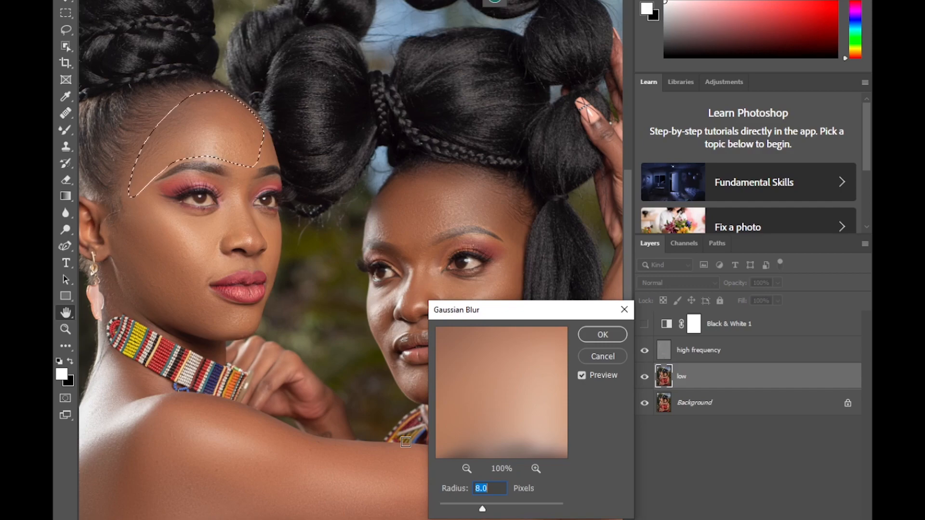
pyautogui.write('26')
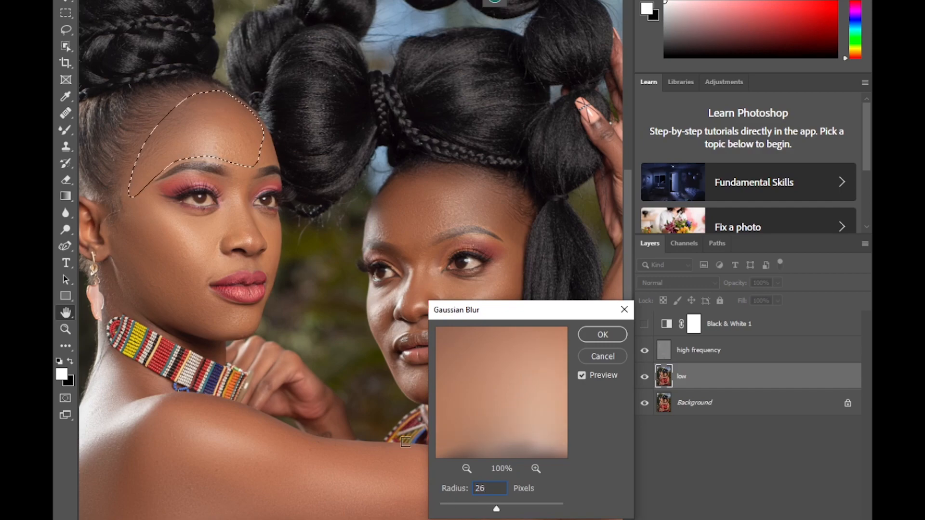
pyautogui.click(602, 334)
pyautogui.hotkey('ctrl', 'd')
# Step: Lasso the left woman's cheek and jaw, apply a Gaussian Blur with a 26-pixel radius, and deselect
pyautogui.moveTo(149, 197)
pyautogui.mouseDown()
pyautogui.moveTo(224, 225)
pyautogui.moveTo(205, 285)
pyautogui.moveTo(252, 316)
pyautogui.moveTo(248, 329)
pyautogui.moveTo(219, 338)
pyautogui.moveTo(105, 301)
pyautogui.moveTo(107, 286)
pyautogui.moveTo(125, 278)
pyautogui.moveTo(108, 238)
pyautogui.moveTo(129, 198)
pyautogui.mouseUp()
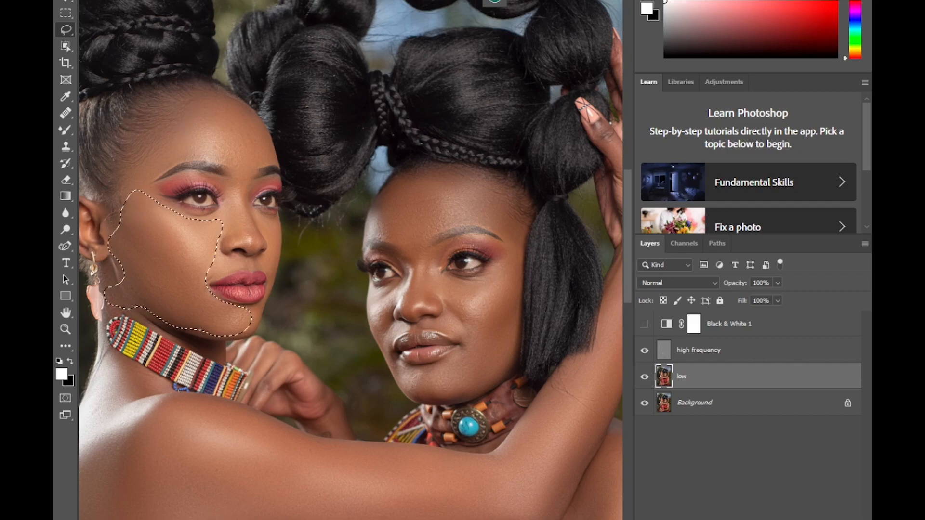
pyautogui.click(227, 0)
pyautogui.moveTo(255, 85)
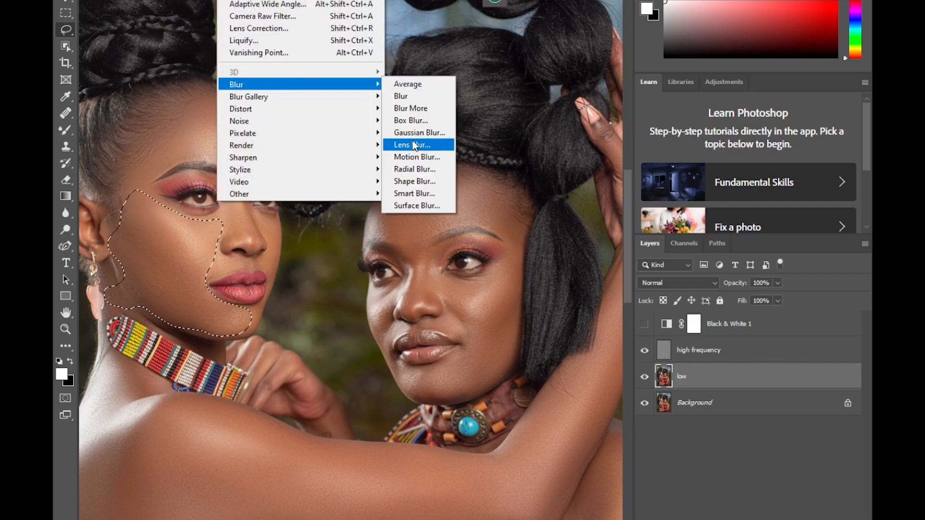
pyautogui.click(413, 142)
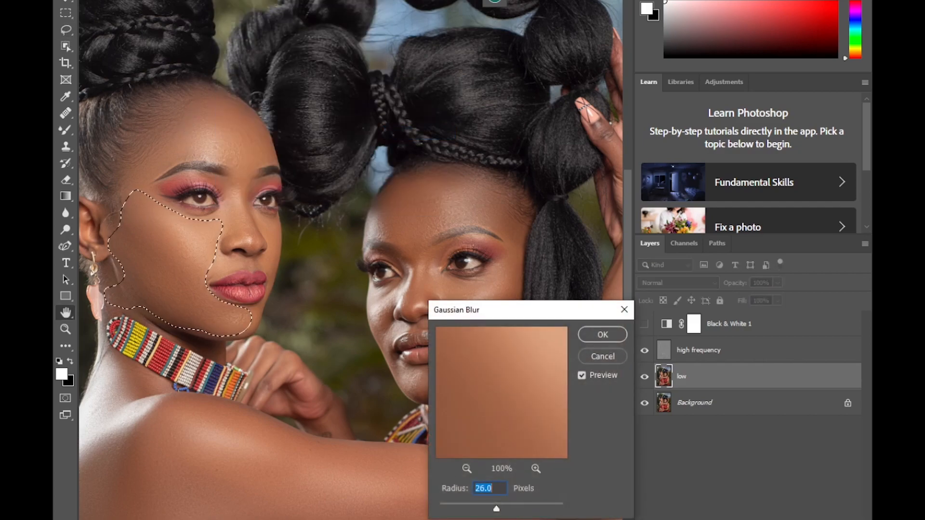
pyautogui.click(602, 334)
pyautogui.hotkey('ctrl', 'd')
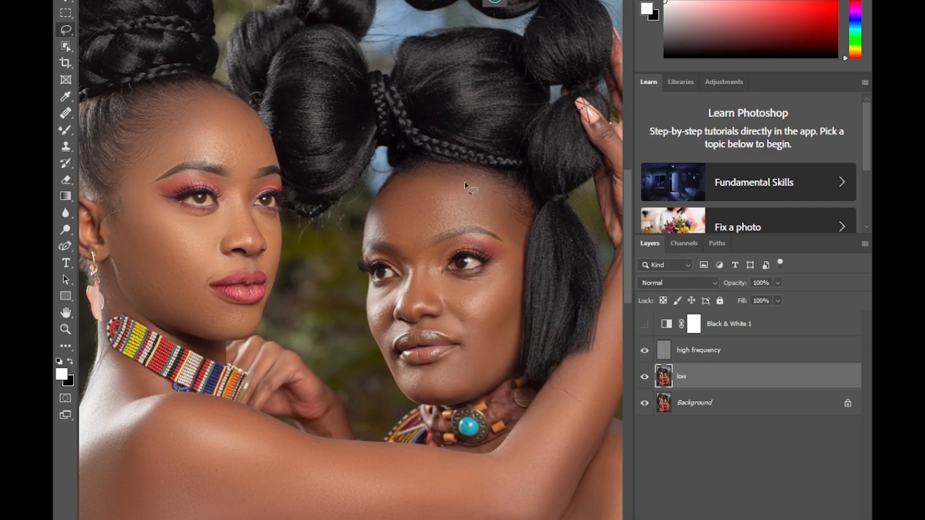
# Step: Lasso the right woman's forehead on the low layer and apply a Gaussian Blur with a 26-pixel radius
pyautogui.moveTo(454, 170)
pyautogui.mouseDown()
pyautogui.moveTo(490, 182)
pyautogui.moveTo(500, 222)
pyautogui.moveTo(466, 222)
pyautogui.moveTo(419, 242)
pyautogui.moveTo(379, 236)
pyautogui.moveTo(374, 206)
pyautogui.moveTo(408, 187)
pyautogui.mouseUp()
pyautogui.click(242, 2)
pyautogui.moveTo(253, 86)
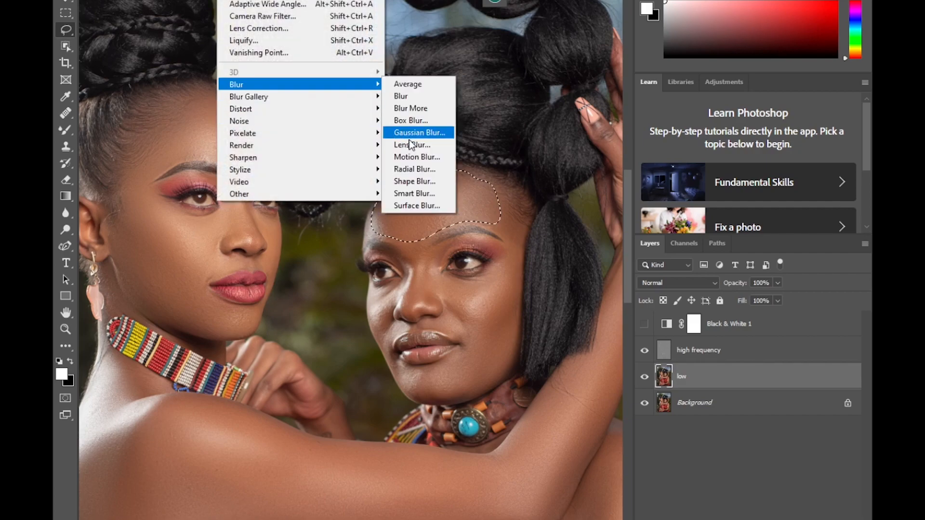
pyautogui.click(416, 133)
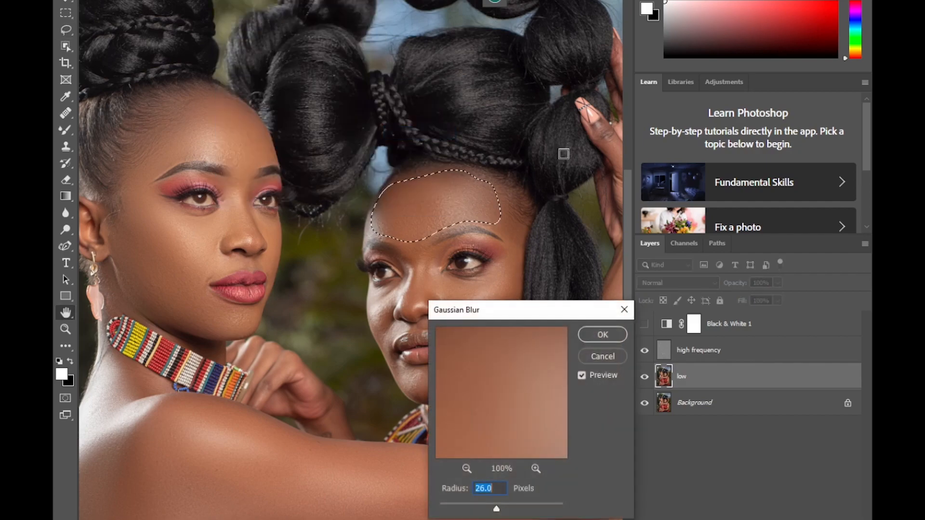
pyautogui.click(619, 336)
# Step: Lasso the right woman's cheek below her eye, apply a Gaussian Blur, and deselect
pyautogui.moveTo(513, 235)
pyautogui.mouseDown()
pyautogui.moveTo(477, 283)
pyautogui.moveTo(441, 280)
pyautogui.moveTo(451, 318)
pyautogui.moveTo(468, 335)
pyautogui.moveTo(491, 311)
pyautogui.moveTo(514, 235)
pyautogui.mouseUp()
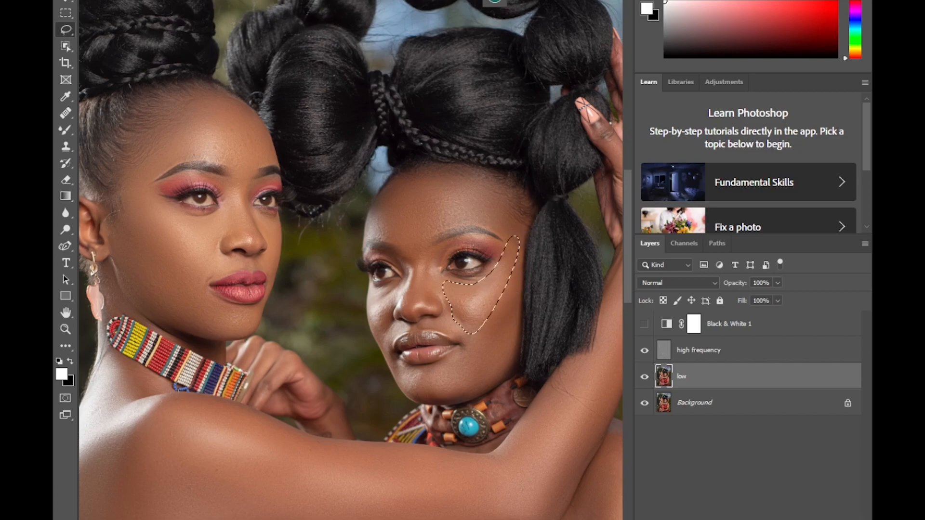
pyautogui.click(230, 0)
pyautogui.moveTo(236, 85)
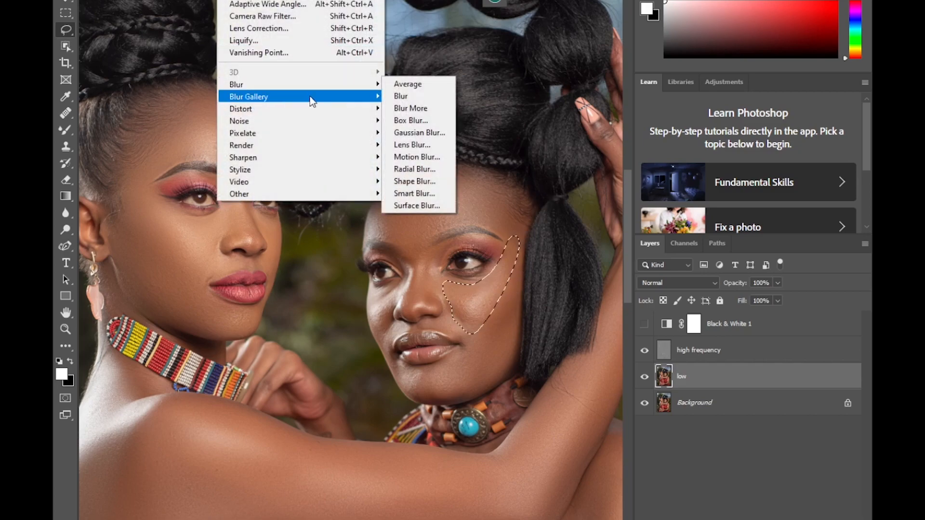
pyautogui.click(421, 133)
pyautogui.click(601, 336)
pyautogui.hotkey('ctrl', 'd')
# Step: Lasso the right woman's outer cheek, jaw and chin, apply a Gaussian Blur with a 26-pixel radius, and deselect
pyautogui.moveTo(505, 280)
pyautogui.mouseDown()
pyautogui.moveTo(460, 352)
pyautogui.moveTo(402, 376)
pyautogui.moveTo(404, 386)
pyautogui.moveTo(450, 397)
pyautogui.moveTo(496, 376)
pyautogui.moveTo(517, 344)
pyautogui.moveTo(510, 298)
pyautogui.mouseUp()
pyautogui.click(228, 0)
pyautogui.moveTo(283, 82)
pyautogui.click(418, 132)
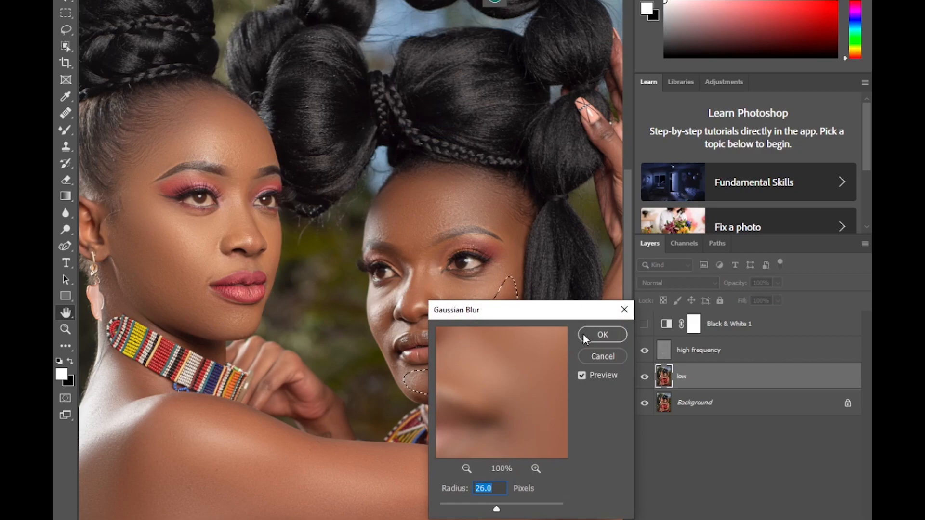
pyautogui.press('Return')
pyautogui.hotkey('ctrl', 'd')
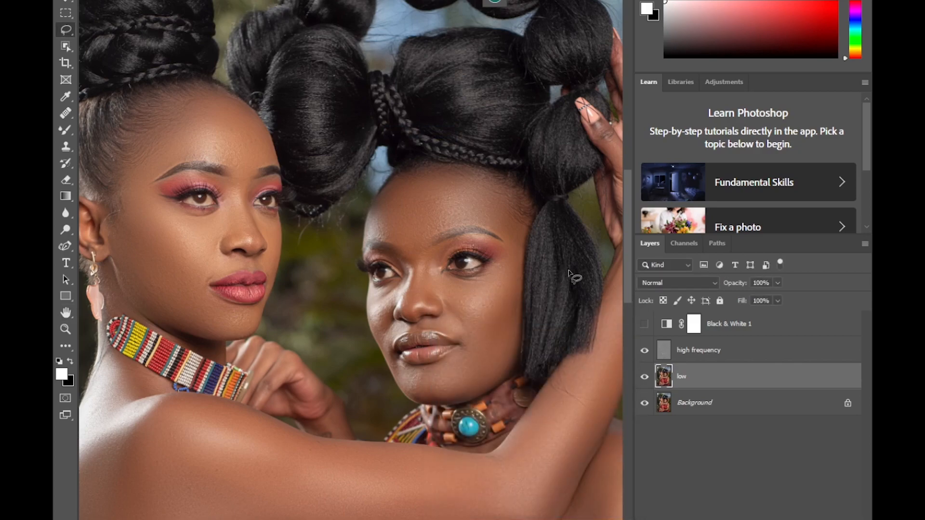
# Step: Group the Black & White 1, high frequency and low layers together
pyautogui.hotkey('ctrl', '0')
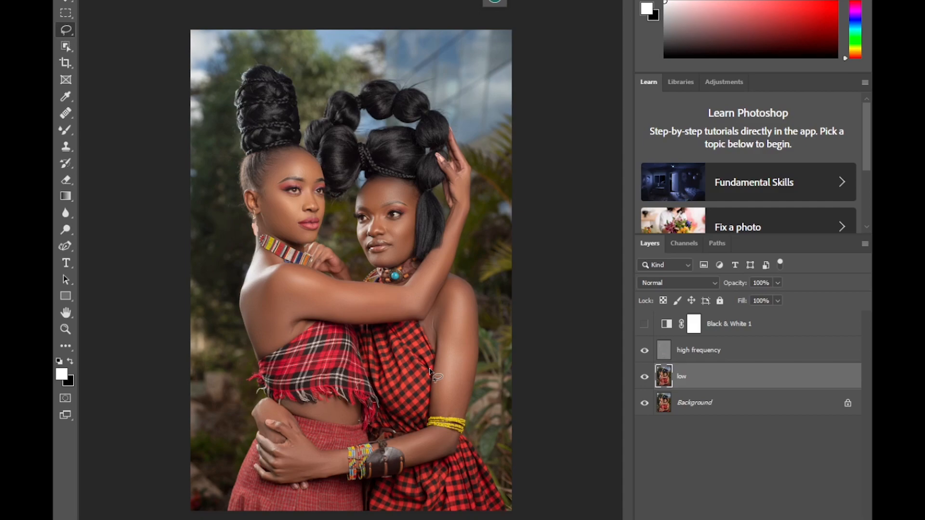
pyautogui.keyDown('shift'); pyautogui.click(706, 353); pyautogui.keyUp('shift')
pyautogui.keyDown('shift'); pyautogui.click(716, 332); pyautogui.keyUp('shift')
pyautogui.hotkey('ctrl', 'g')
# Step: Compare the skin retouching before and after by toggling the visibility of Group 1 in a closer view
pyautogui.scroll(5, 299, 252)
pyautogui.click(645, 320)
pyautogui.click(644, 320)
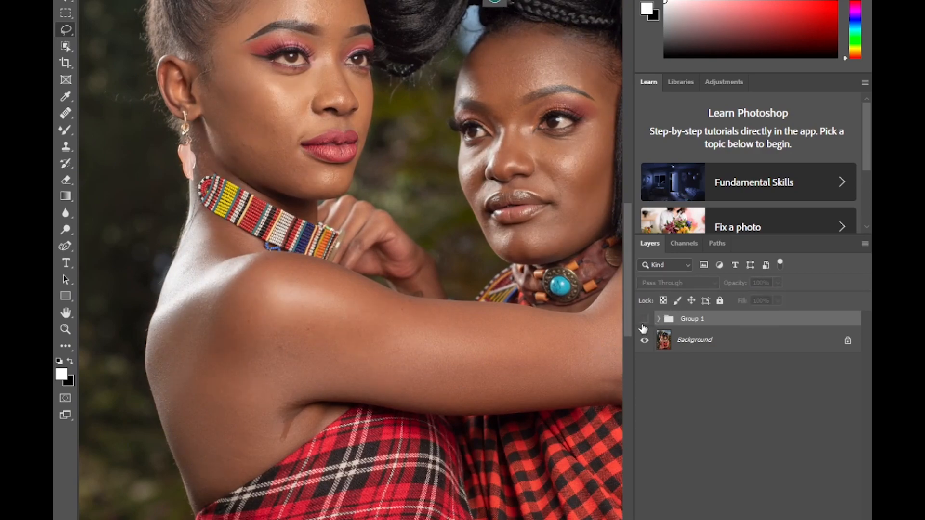
pyautogui.click(644, 321)
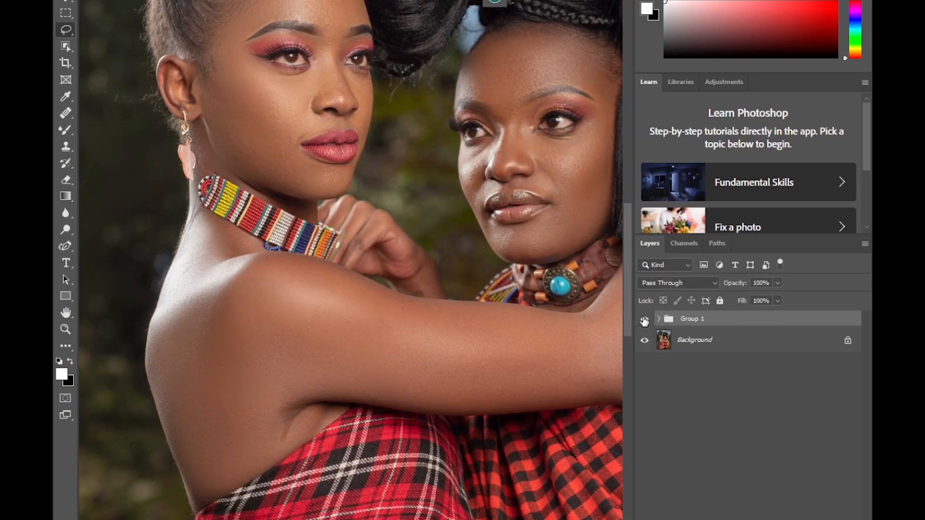
pyautogui.click(644, 320)
pyautogui.click(644, 320)
pyautogui.click(644, 320)
pyautogui.click(644, 320)
pyautogui.click(644, 320)
pyautogui.click(644, 320)
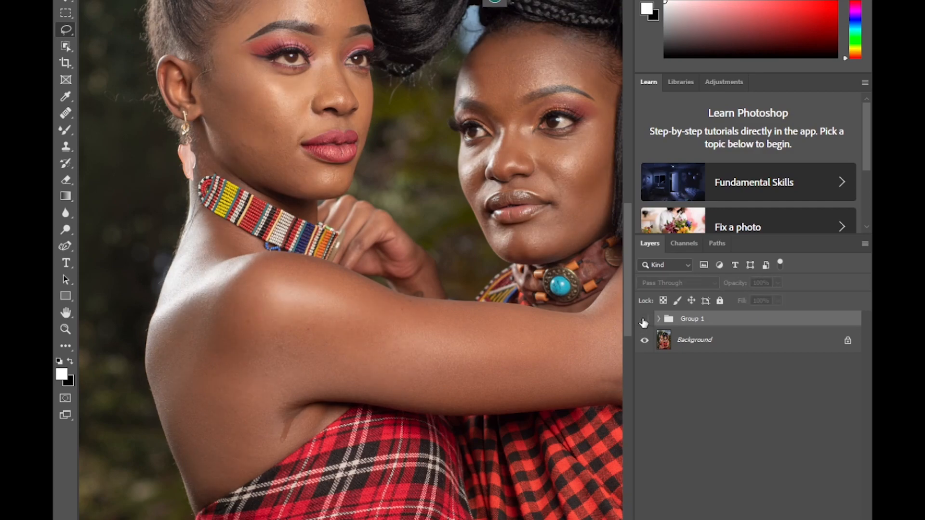
pyautogui.click(644, 320)
pyautogui.click(645, 321)
pyautogui.click(644, 320)
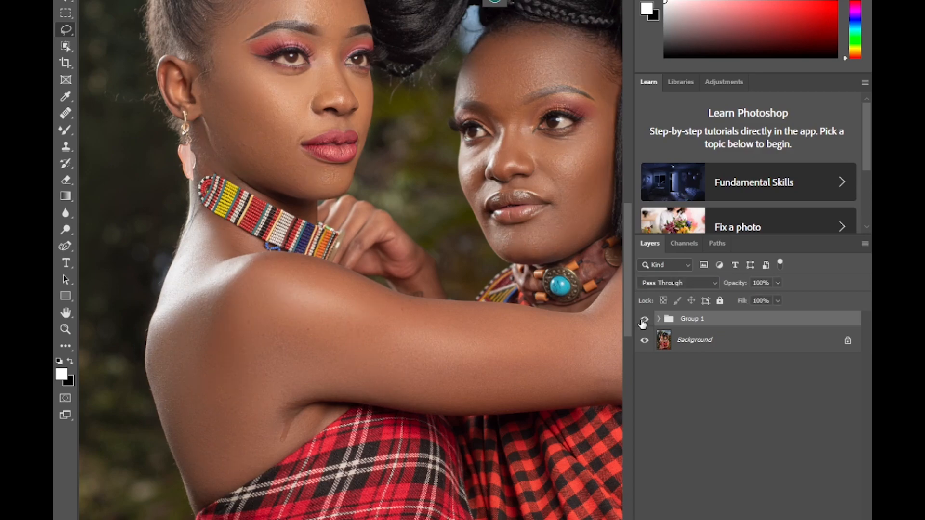
pyautogui.click(642, 321)
pyautogui.click(643, 321)
# Step: Expand Group 1, select the high frequency layer, and show the Black & White 1 layer
pyautogui.click(659, 318)
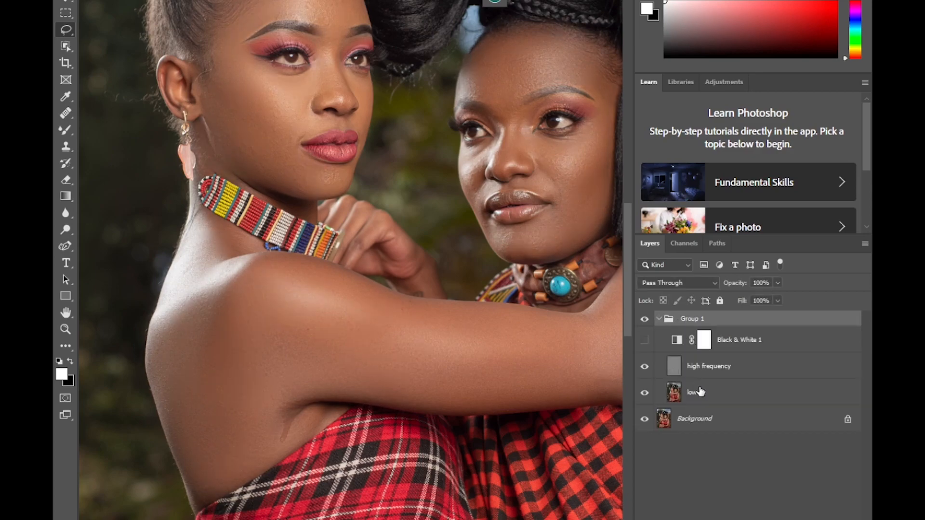
pyautogui.click(697, 369)
pyautogui.click(644, 340)
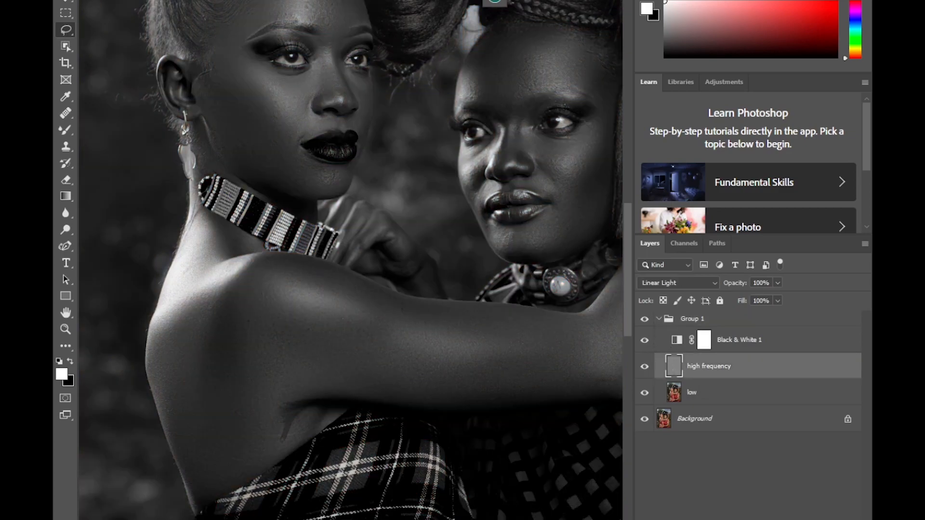
pyautogui.hotkey('ctrl', '+')
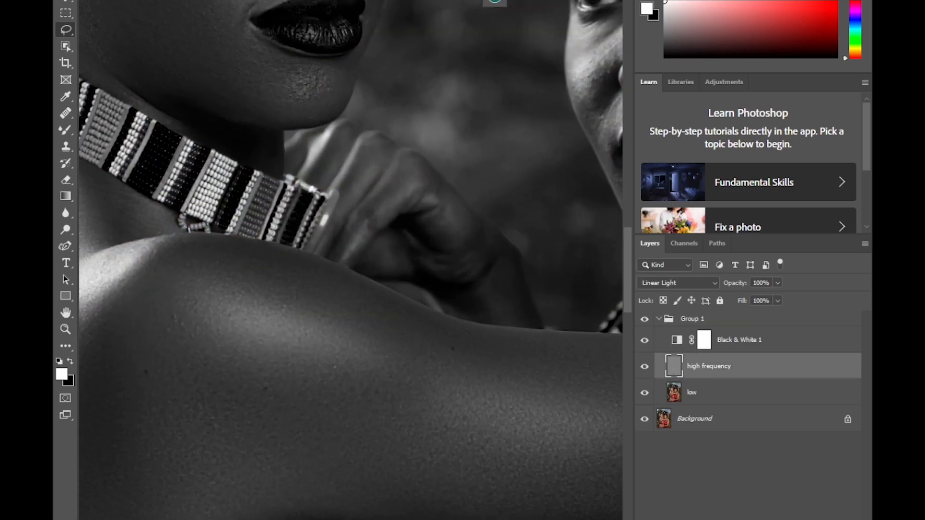
# Step: Try the Healing Brush on the left woman's shoulder on the high frequency layer, and undo the stroke
pyautogui.click(65, 114)
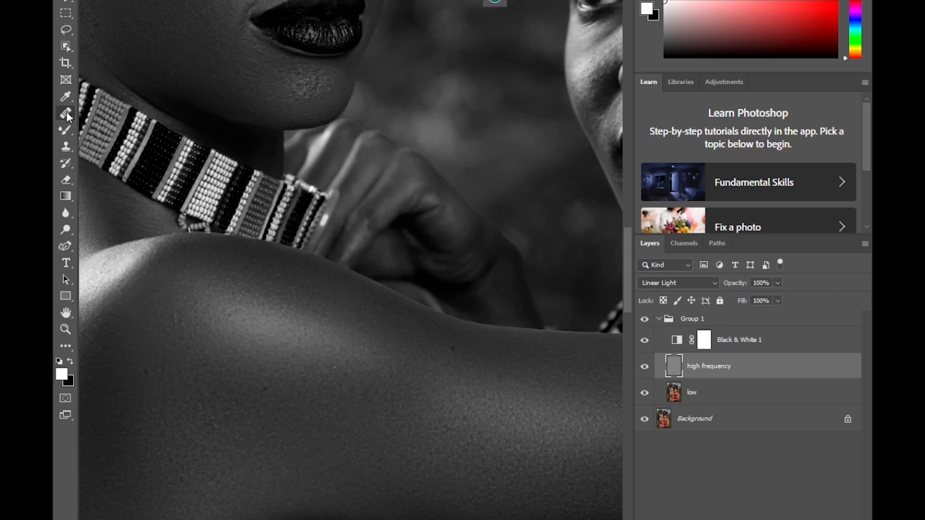
pyautogui.click(114, 119)
pyautogui.keyDown('alt'); pyautogui.click(166, 352); pyautogui.keyUp('alt')
pyautogui.moveTo(166, 333); pyautogui.dragTo(182, 316)
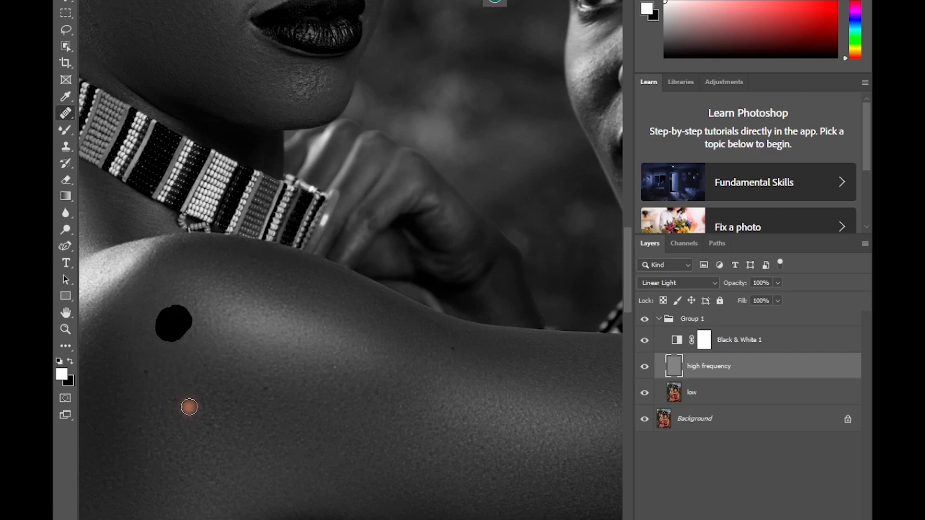
pyautogui.hotkey('ctrl', 'z')
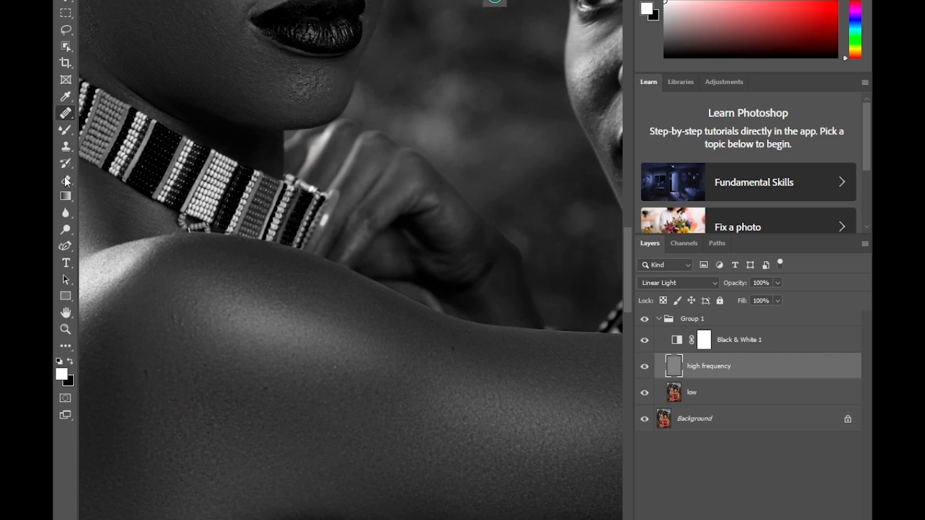
# Step: With the Clone Stamp, clone clean skin texture over the blemishes on the left woman's forehead on the high frequency layer
pyautogui.moveTo(65, 146); pyautogui.dragTo(122, 151)
pyautogui.click(123, 151)
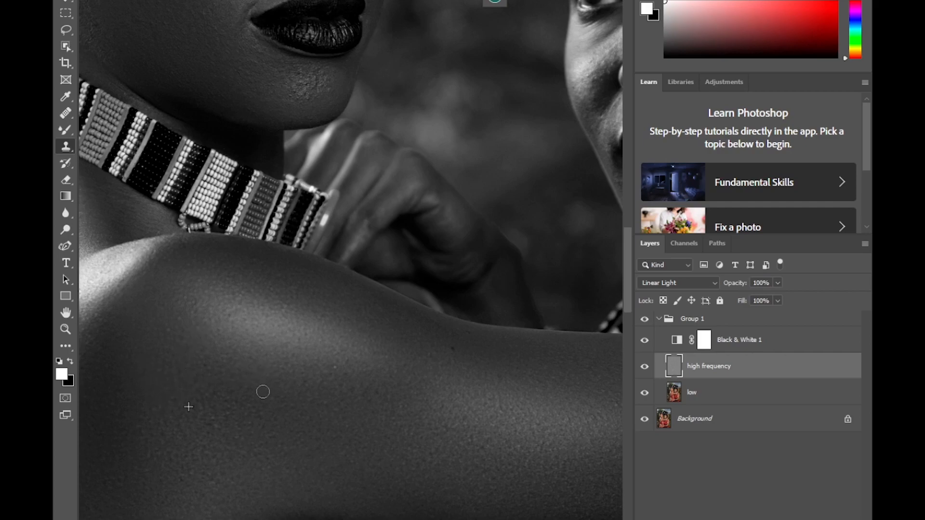
pyautogui.moveTo(630, 251); pyautogui.dragTo(626, 194)
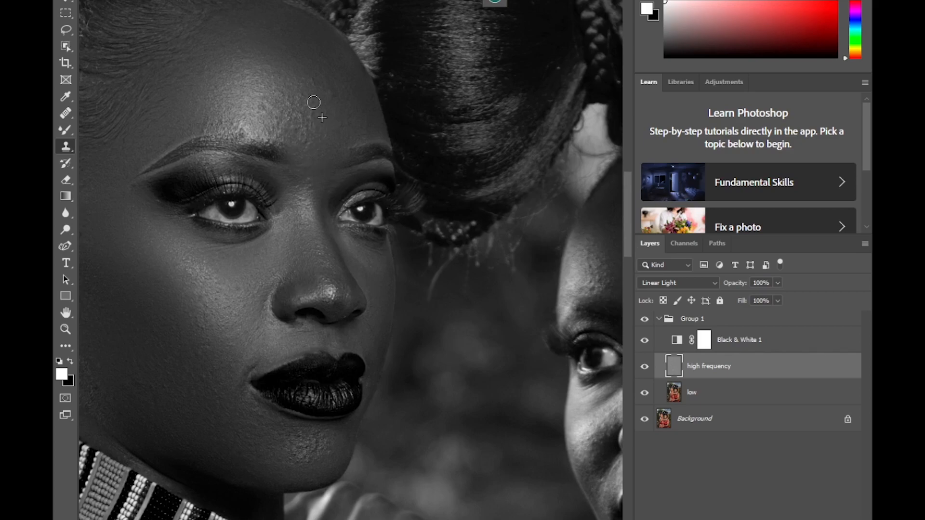
pyautogui.keyDown('alt'); pyautogui.click(266, 123); pyautogui.keyUp('alt')
pyautogui.click(269, 110)
pyautogui.keyDown('alt'); pyautogui.click(267, 124); pyautogui.keyUp('alt')
pyautogui.click(265, 105)
pyautogui.click(267, 110)
pyautogui.keyDown('alt'); pyautogui.click(317, 130); pyautogui.keyUp('alt')
pyautogui.moveTo(311, 117); pyautogui.dragTo(301, 135)
pyautogui.keyDown('alt'); pyautogui.click(316, 136); pyautogui.keyUp('alt')
pyautogui.click(307, 133)
pyautogui.keyDown('alt'); pyautogui.click(290, 100); pyautogui.keyUp('alt')
pyautogui.click(291, 116)
pyautogui.keyDown('alt'); pyautogui.click(296, 109); pyautogui.keyUp('alt')
pyautogui.click(309, 92)
pyautogui.keyDown('alt'); pyautogui.click(314, 148); pyautogui.keyUp('alt')
# Step: Clone clean skin texture over the spots on the left woman's outer cheek and jaw
pyautogui.keyDown('alt'); pyautogui.click(166, 332); pyautogui.keyUp('alt')
pyautogui.click(157, 333)
pyautogui.click(147, 329)
pyautogui.keyDown('alt'); pyautogui.click(166, 406); pyautogui.keyUp('alt')
pyautogui.click(105, 382)
# Step: Clone clean skin texture over the rough patches on the left woman's chin, undoing the first dab
pyautogui.click(271, 467)
pyautogui.hotkey('ctrl', 'z')
pyautogui.keyDown('alt'); pyautogui.click(303, 473); pyautogui.keyUp('alt')
pyautogui.moveTo(308, 458)
pyautogui.mouseDown()
pyautogui.moveTo(300, 457)
pyautogui.moveTo(330, 447)
pyautogui.mouseUp()
pyautogui.keyDown('alt'); pyautogui.click(295, 481); pyautogui.keyUp('alt')
pyautogui.click(295, 454)
pyautogui.click(320, 438)
pyautogui.click(314, 447)
pyautogui.keyDown('alt'); pyautogui.click(304, 476); pyautogui.keyUp('alt')
pyautogui.keyDown('alt'); pyautogui.click(272, 430); pyautogui.keyUp('alt')
pyautogui.moveTo(302, 438); pyautogui.dragTo(323, 436)
pyautogui.keyDown('alt'); pyautogui.click(295, 450); pyautogui.keyUp('alt')
pyautogui.moveTo(303, 467)
pyautogui.mouseDown()
pyautogui.moveTo(310, 454)
pyautogui.moveTo(298, 456)
pyautogui.moveTo(311, 458)
pyautogui.moveTo(321, 440)
pyautogui.mouseUp()
pyautogui.keyDown('alt'); pyautogui.click(294, 465); pyautogui.keyUp('alt')
pyautogui.keyDown('alt'); pyautogui.click(320, 456); pyautogui.keyUp('alt')
pyautogui.keyDown('alt'); pyautogui.click(327, 457); pyautogui.keyUp('alt')
# Step: Clone clean texture over the remaining spots on the left woman's cheek, and hide the Black & White 1 layer
pyautogui.keyDown('alt'); pyautogui.click(135, 351); pyautogui.keyUp('alt')
pyautogui.moveTo(147, 333)
pyautogui.mouseDown()
pyautogui.moveTo(157, 331)
pyautogui.moveTo(156, 349)
pyautogui.mouseUp()
pyautogui.keyDown('alt'); pyautogui.click(193, 321); pyautogui.keyUp('alt')
pyautogui.moveTo(196, 300); pyautogui.dragTo(202, 300)
pyautogui.click(231, 321)
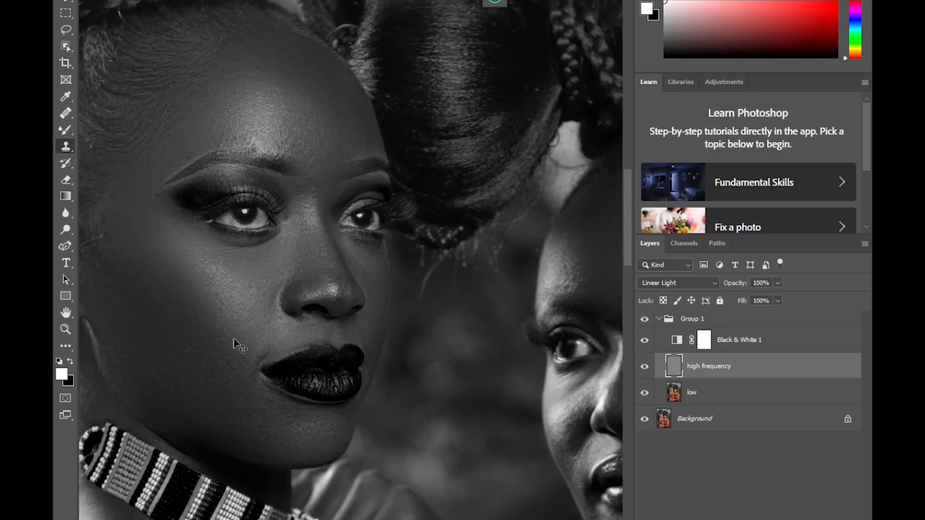
pyautogui.hotkey('ctrl', '-')
pyautogui.hotkey('ctrl', '-')
pyautogui.click(645, 340)
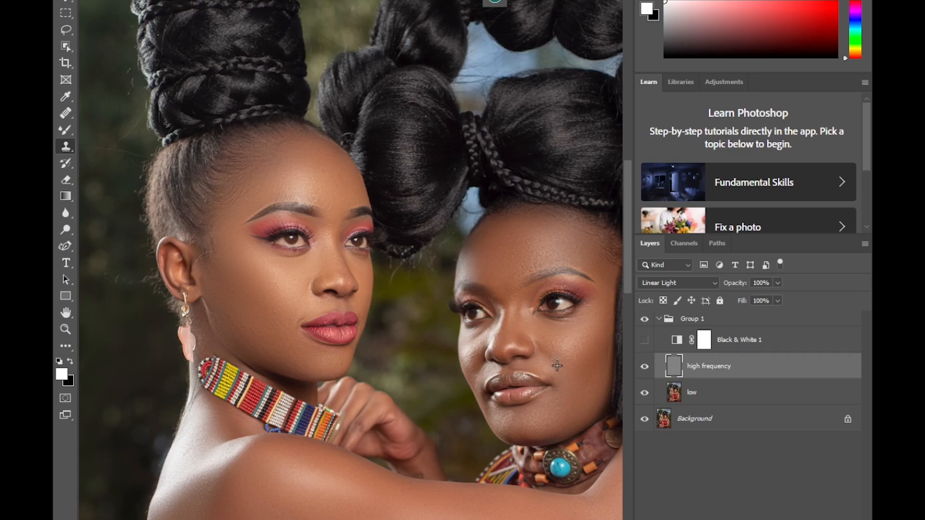
# Step: Patch the skin crease beneath the left woman's armpit with the Patch Tool, and deselect
pyautogui.moveTo(627, 247); pyautogui.dragTo(614, 328)
pyautogui.rightClick(66, 113)
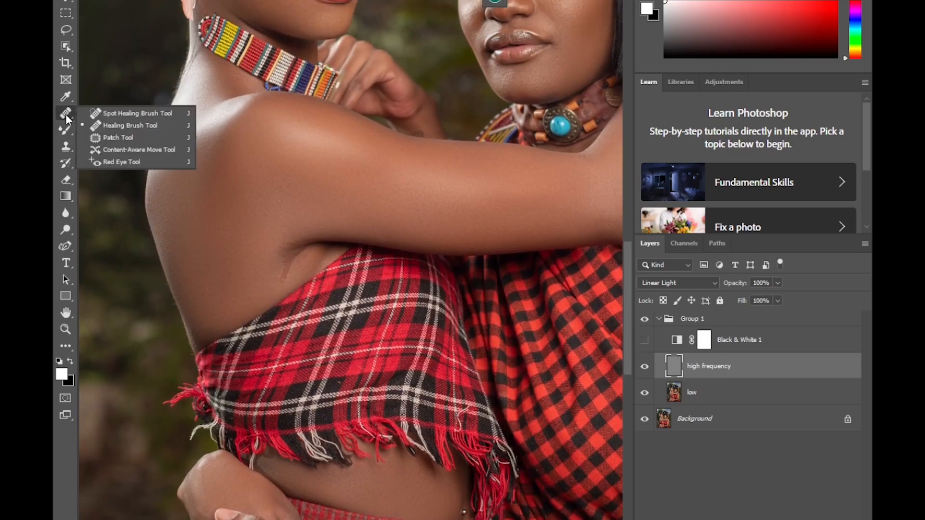
pyautogui.click(114, 138)
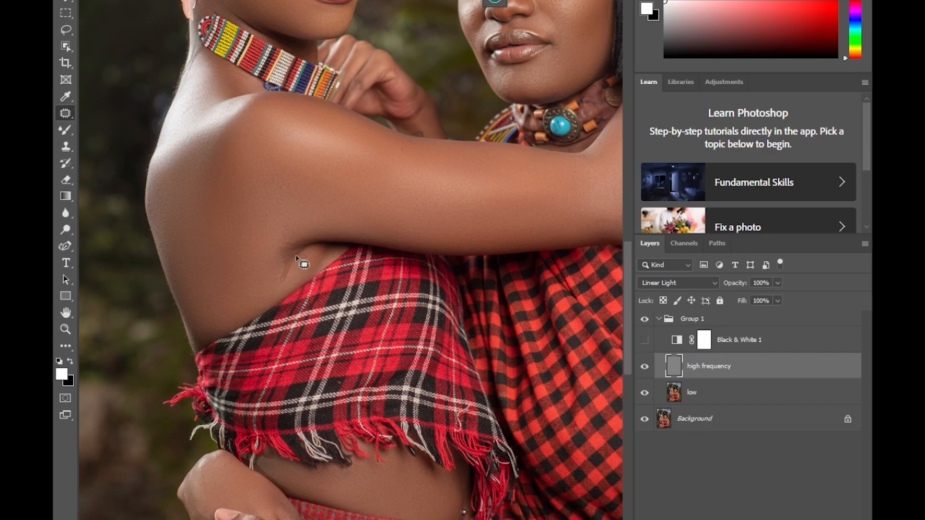
pyautogui.moveTo(282, 252)
pyautogui.mouseDown()
pyautogui.moveTo(286, 282)
pyautogui.moveTo(301, 249)
pyautogui.moveTo(281, 255)
pyautogui.moveTo(287, 267)
pyautogui.moveTo(325, 269)
pyautogui.mouseUp()
pyautogui.hotkey('ctrl', 'd')
# Step: Collapse Group 1 and compare the whole portrait before and after by toggling the group's visibility
pyautogui.scroll(-3, 280, 284)
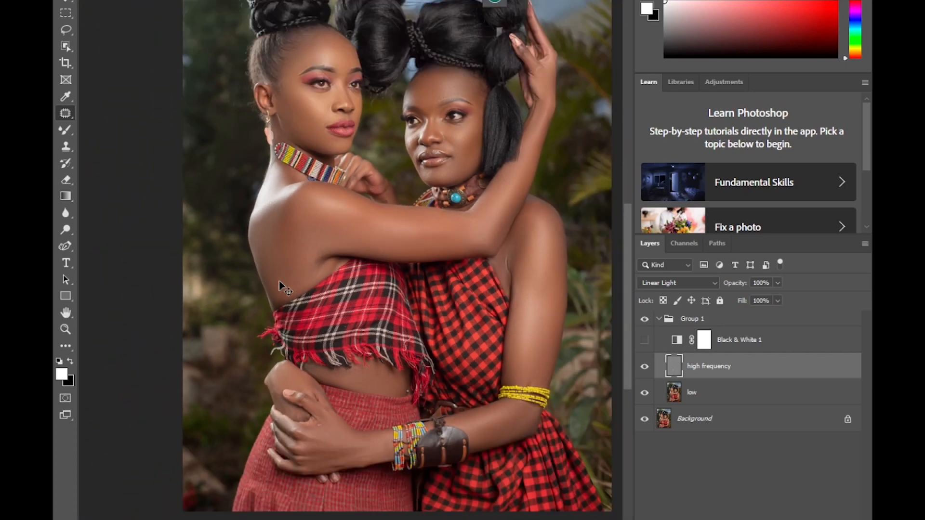
pyautogui.scroll(-2, 279, 284)
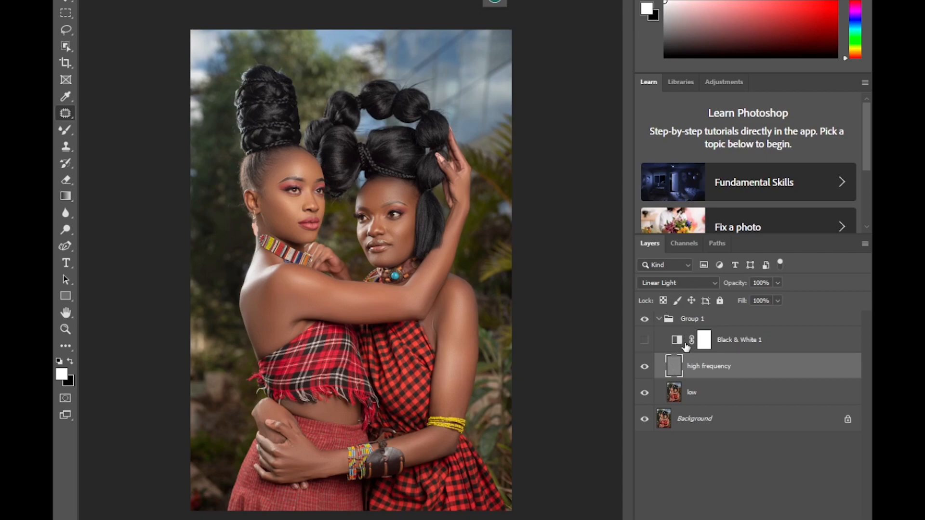
pyautogui.click(659, 319)
pyautogui.click(645, 319)
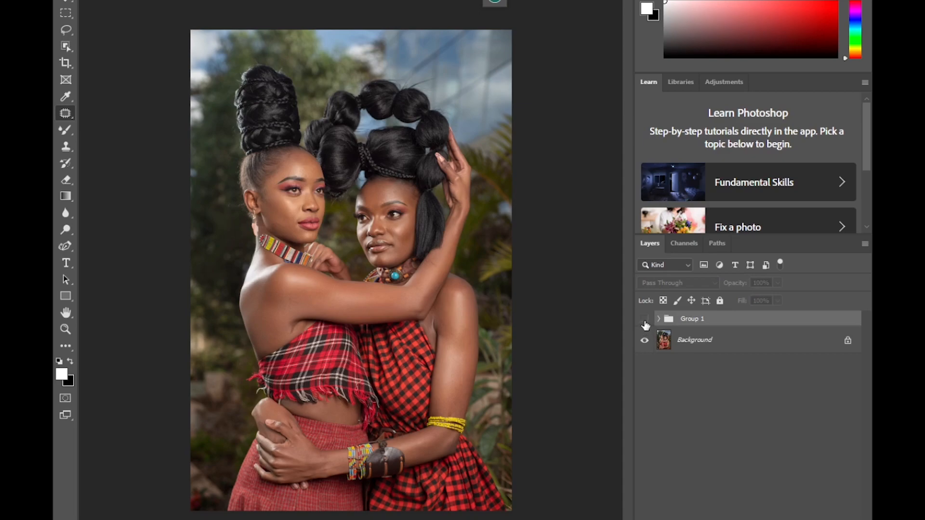
pyautogui.click(645, 322)
pyautogui.click(645, 320)
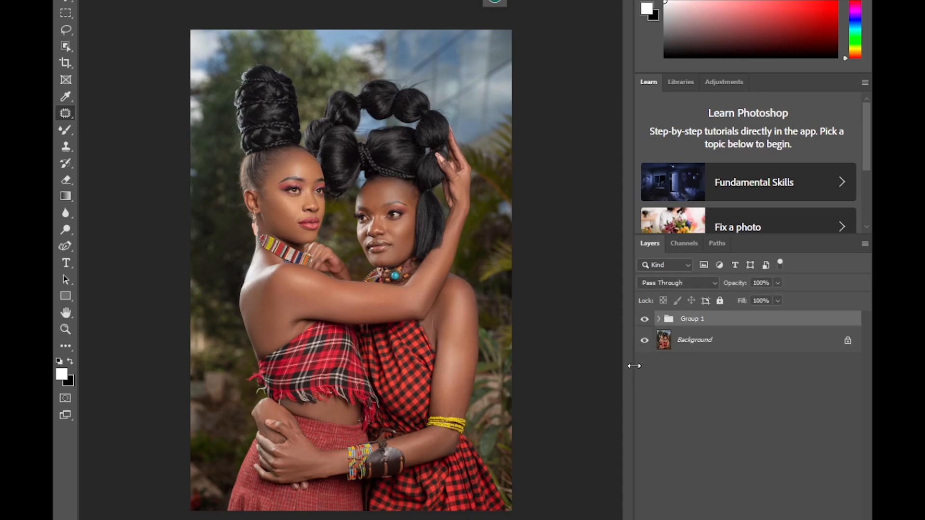
pyautogui.click(644, 322)
pyautogui.click(643, 322)
pyautogui.click(643, 322)
# Step: Add a Curves adjustment layer above Group 1, raise its midtones to brighten the image, and invert its mask to black
pyautogui.click(762, 519)
pyautogui.click(790, 385)
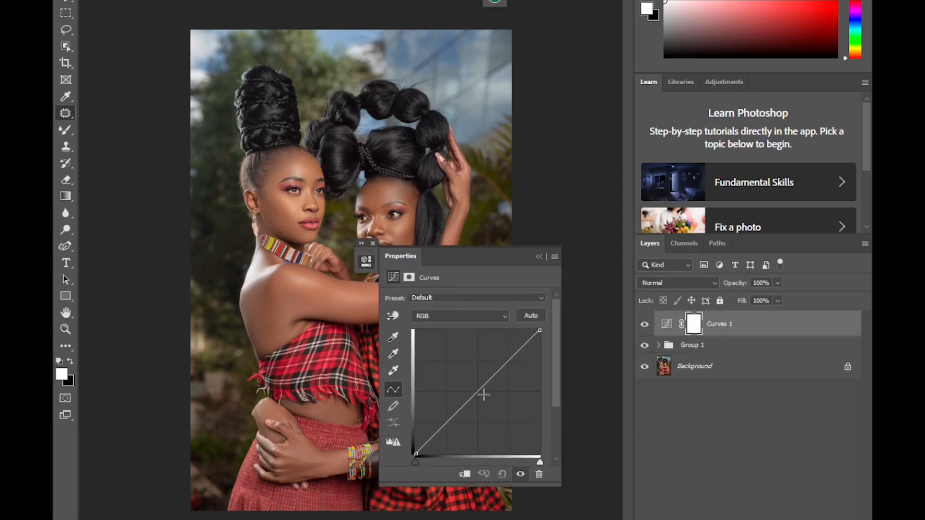
pyautogui.moveTo(478, 391); pyautogui.dragTo(469, 382)
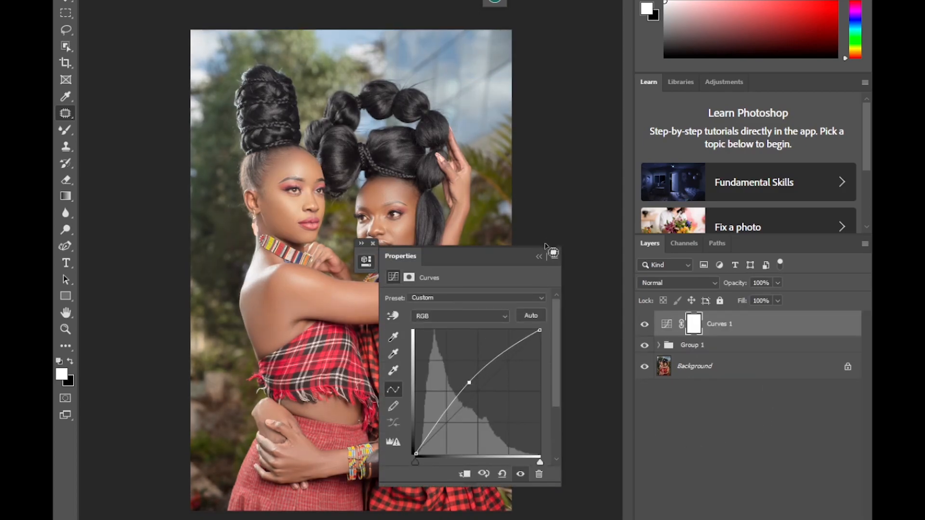
pyautogui.click(539, 256)
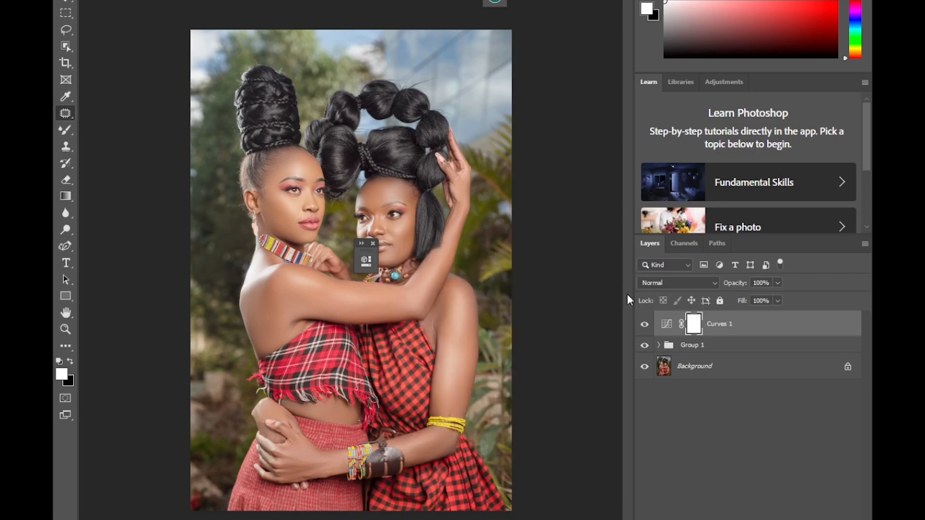
pyautogui.hotkey('ctrl', 'i')
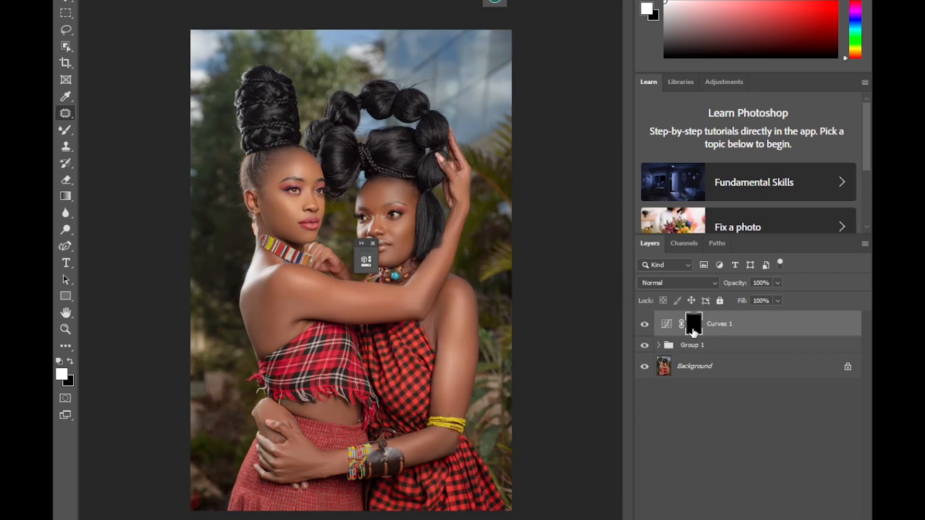
# Step: Rename the Curves 1 layer as dodge and duplicate it
pyautogui.doubleClick(716, 326)
pyautogui.write('dodge')
pyautogui.click(765, 330)
pyautogui.hotkey('ctrl', 'j')
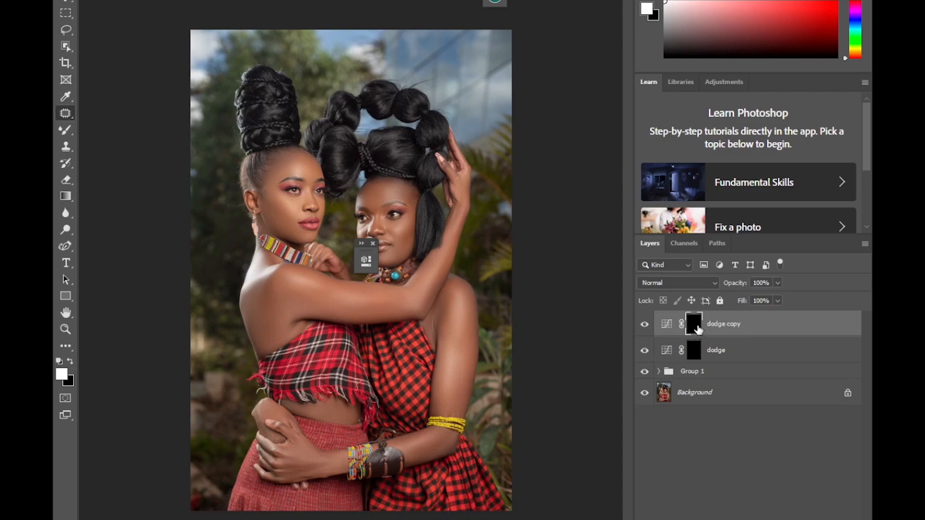
# Step: Pull the midpoint of the dodge copy layer's curve below the diagonal to darken the midtones
pyautogui.click(667, 329)
pyautogui.doubleClick(667, 332)
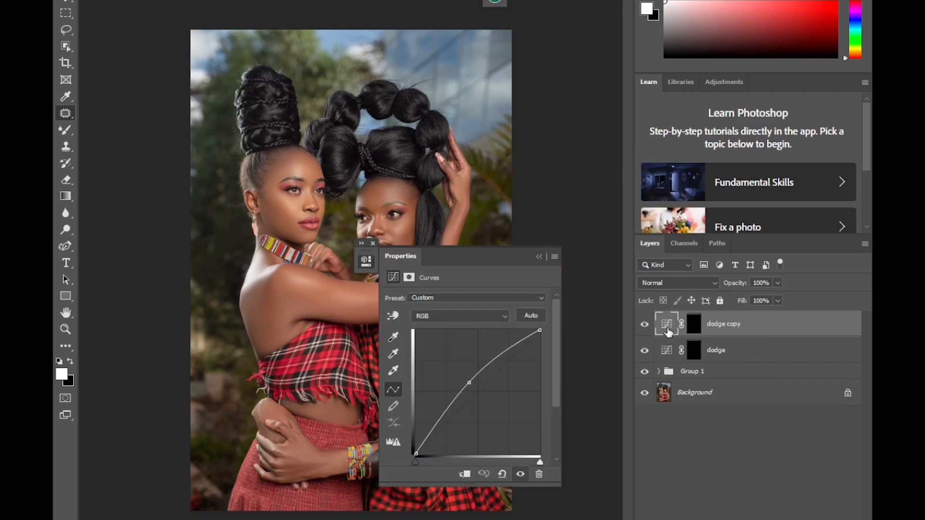
pyautogui.moveTo(467, 382); pyautogui.dragTo(483, 400)
pyautogui.click(540, 258)
# Step: Rename the dodge copy layer as burn
pyautogui.doubleClick(725, 325)
pyautogui.moveTo(742, 324); pyautogui.dragTo(711, 325)
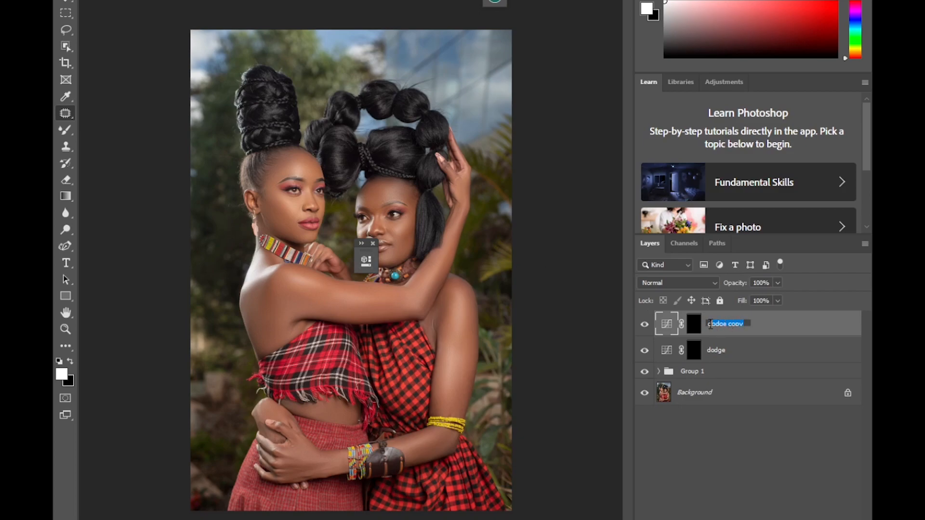
pyautogui.write('burn')
pyautogui.click(764, 326)
# Step: Add a Black & White adjustment layer above the burn layer and lower its Reds to -79
pyautogui.click(771, 519)
pyautogui.click(797, 449)
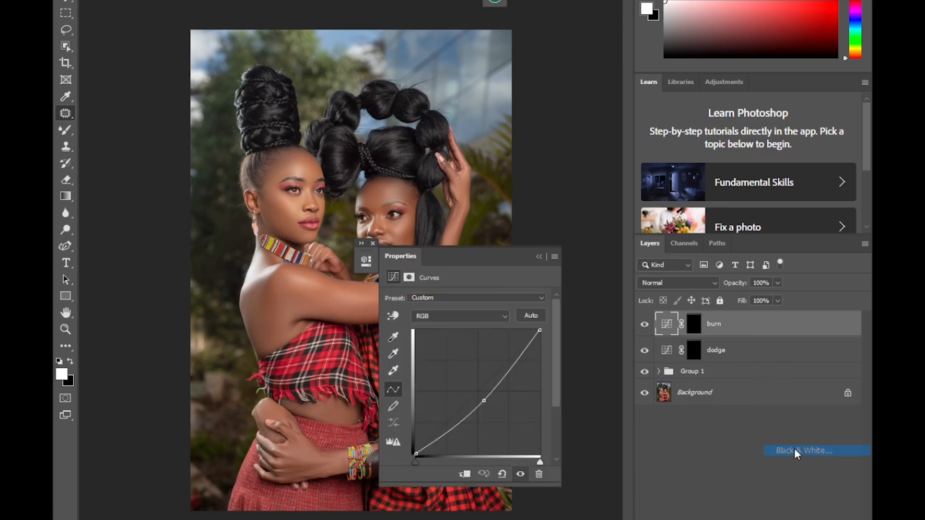
pyautogui.moveTo(447, 343); pyautogui.dragTo(426, 342)
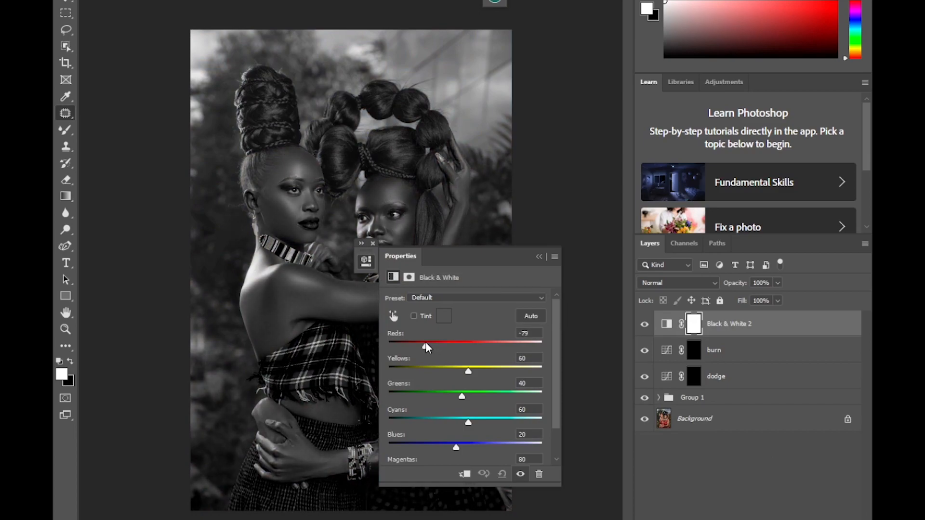
pyautogui.click(538, 256)
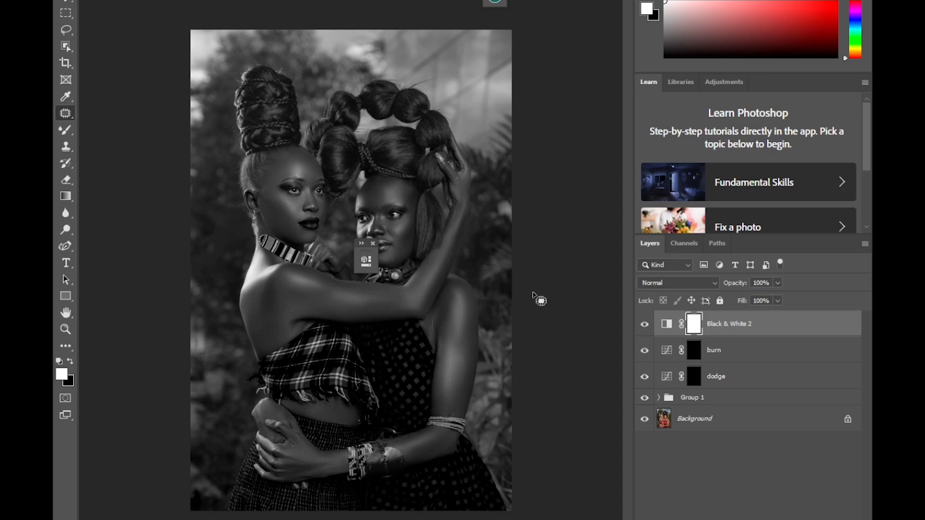
# Step: Switch to the Brush tool, target the dodge layer's mask, and shrink the brush to suit small facial highlights
pyautogui.hotkey('ctrl', '+')
pyautogui.hotkey('ctrl', '+')
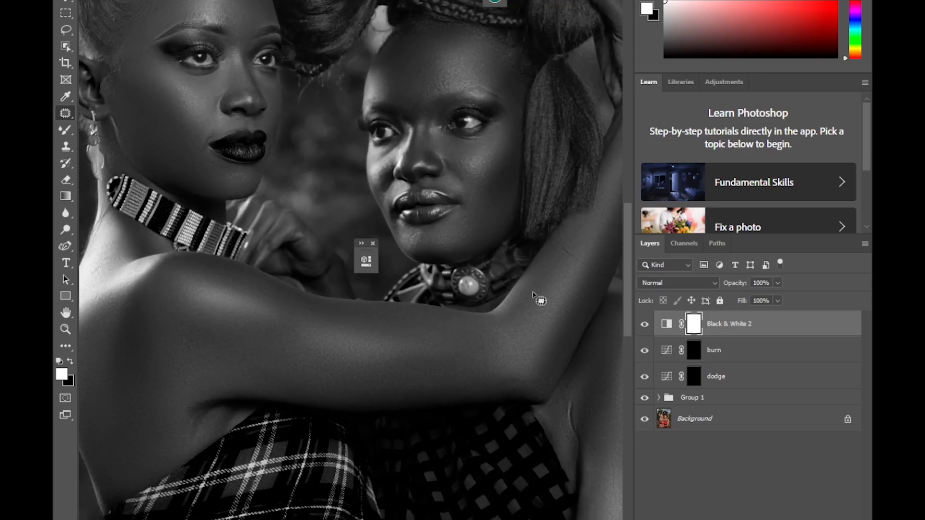
pyautogui.rightClick(66, 130)
pyautogui.click(115, 127)
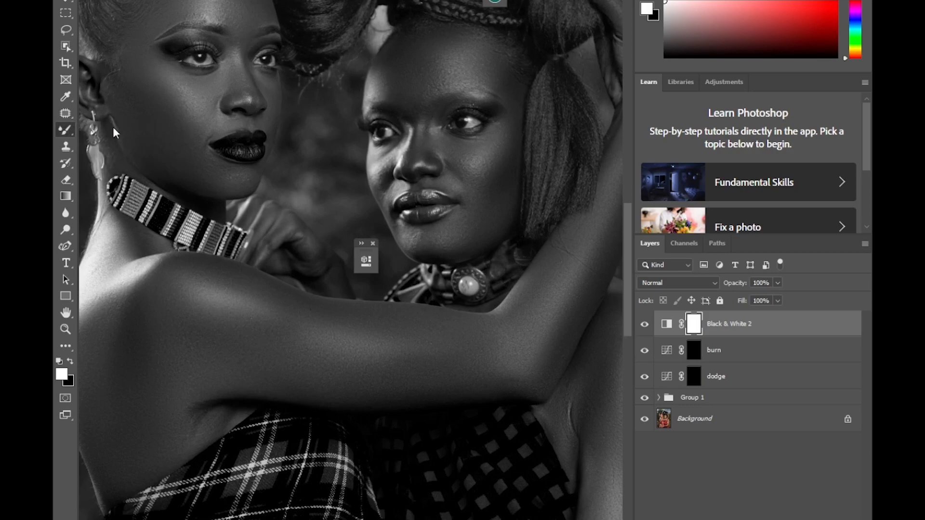
pyautogui.click(693, 378)
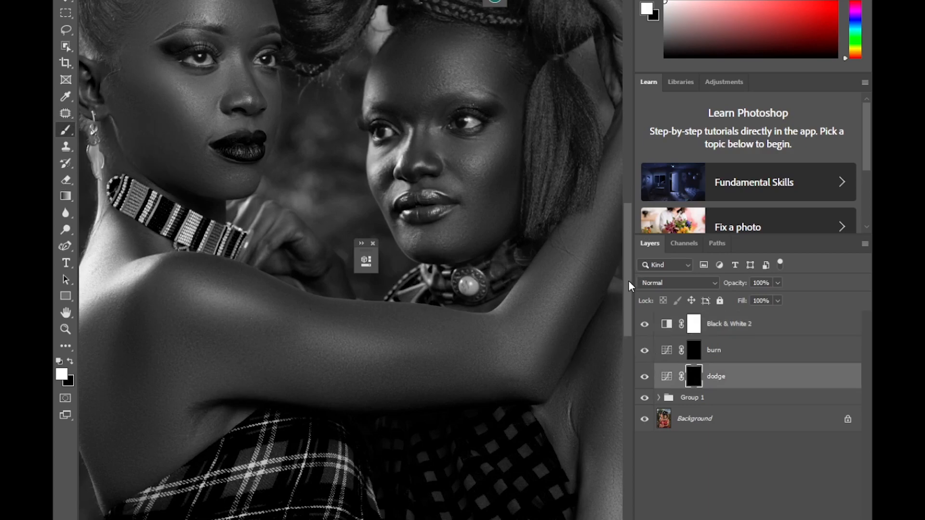
pyautogui.moveTo(628, 281); pyautogui.dragTo(623, 232)
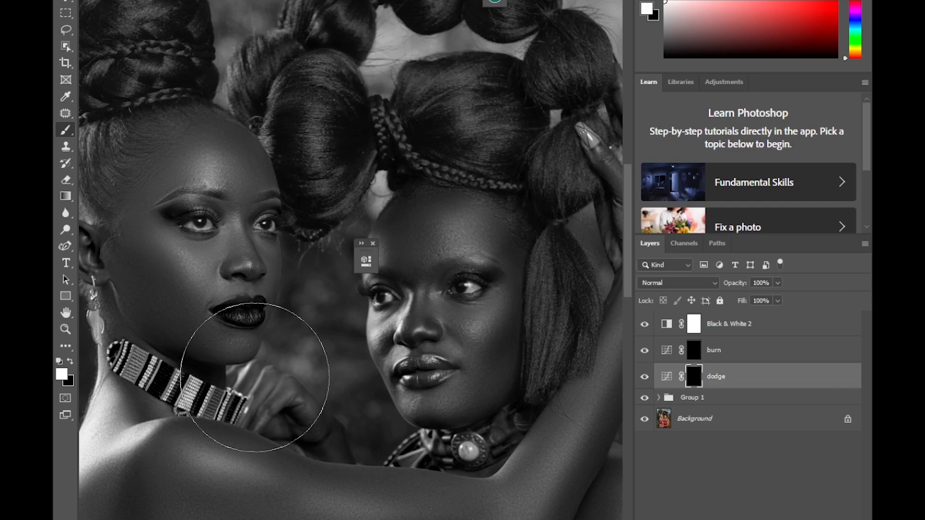
pyautogui.press('[')
pyautogui.press('[')
pyautogui.press('[')
pyautogui.press('[')
pyautogui.press('[')
pyautogui.press('[')
pyautogui.press('[')
pyautogui.press('[')
pyautogui.press('[')
pyautogui.press('[')
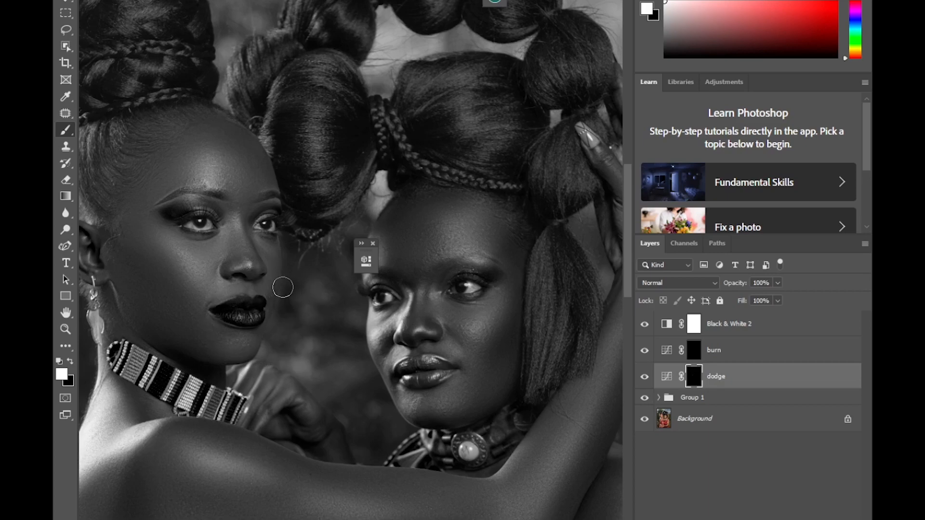
# Step: Paint white on the dodge mask along the nose of the woman on the right with a small brush to lift its highlights
pyautogui.hotkey('ctrl', '+')
pyautogui.hotkey('ctrl', '+')
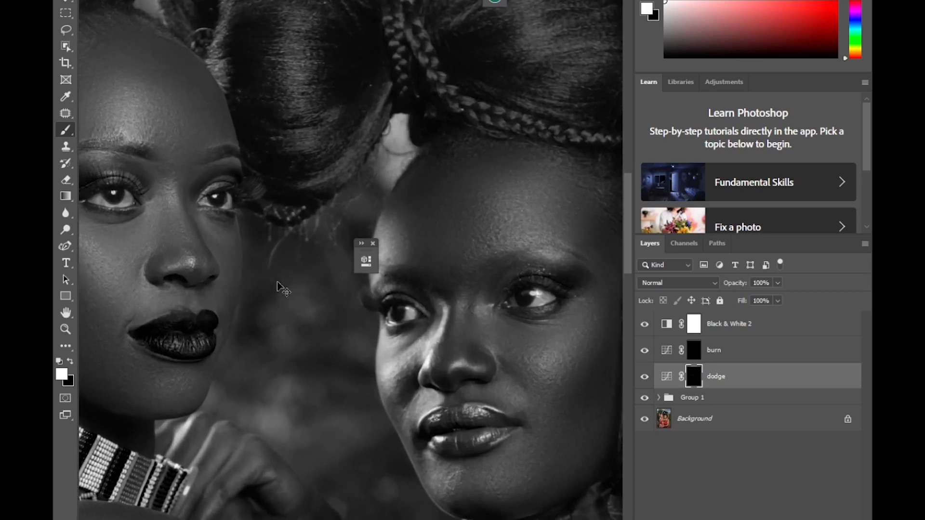
pyautogui.press('[')
pyautogui.press('[')
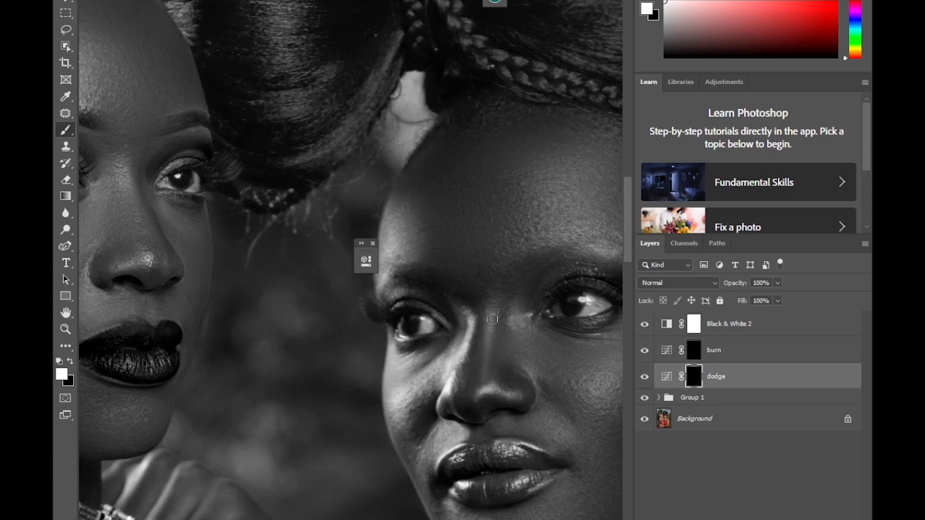
pyautogui.press(']')
pyautogui.press(']')
pyautogui.rightClick(495, 354)
pyautogui.click(490, 327)
pyautogui.press('[')
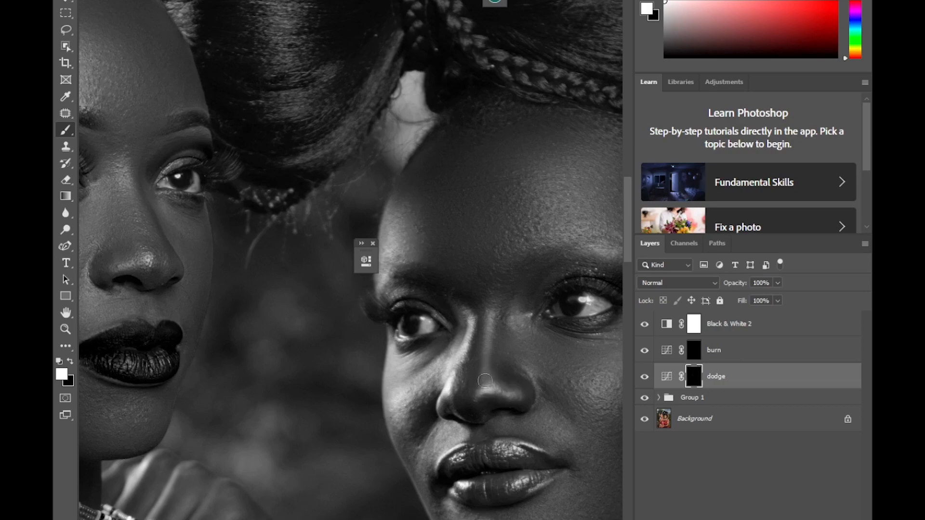
pyautogui.moveTo(463, 344); pyautogui.dragTo(447, 387)
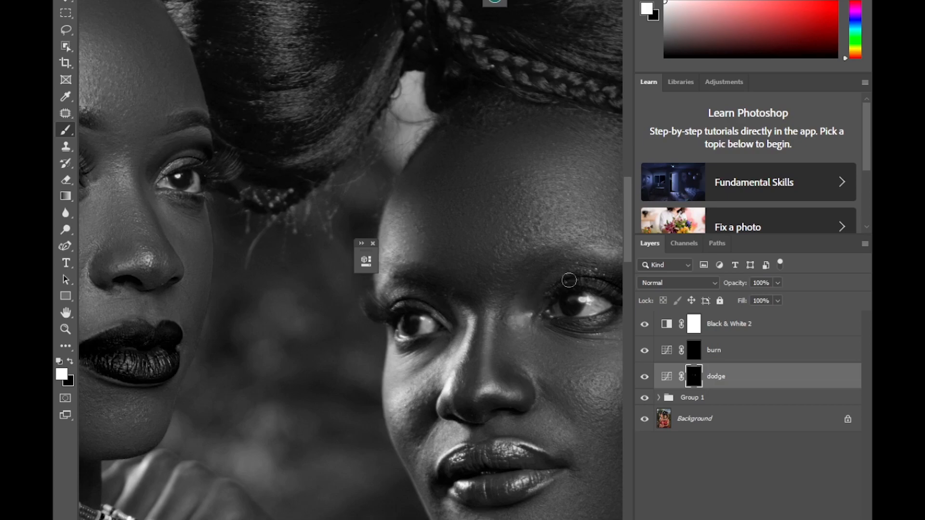
# Step: Paint white on the dodge mask over the left woman's nose bridge, cheek, forehead and chin, enlarging the brush for the broader areas
pyautogui.moveTo(407, 519); pyautogui.dragTo(385, 519)
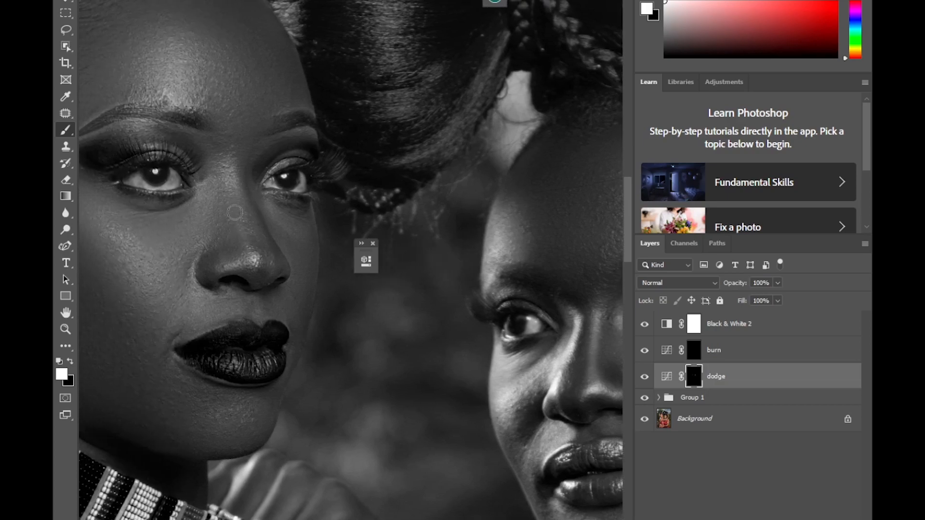
pyautogui.moveTo(241, 219); pyautogui.dragTo(249, 251)
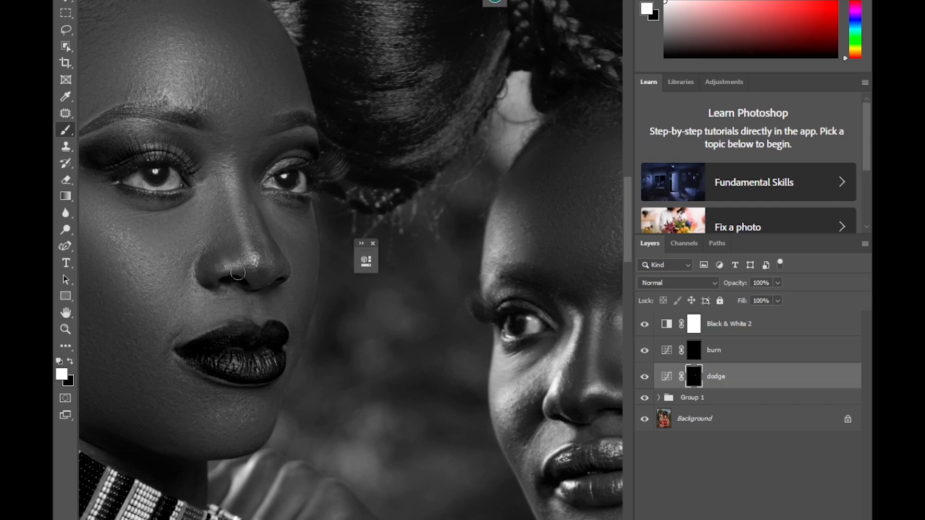
pyautogui.moveTo(370, 519); pyautogui.dragTo(351, 519)
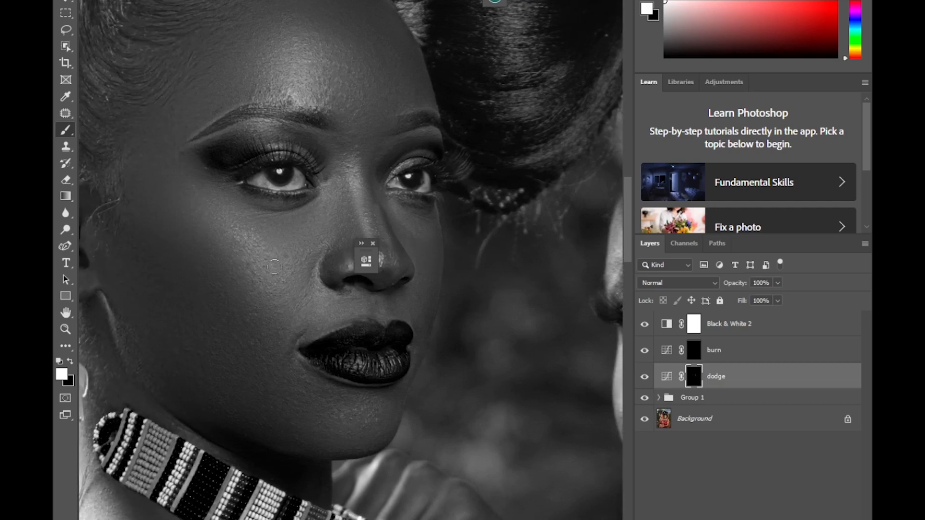
pyautogui.moveTo(272, 267)
pyautogui.mouseDown()
pyautogui.moveTo(206, 193)
pyautogui.moveTo(280, 276)
pyautogui.moveTo(209, 201)
pyautogui.moveTo(261, 257)
pyautogui.mouseUp()
pyautogui.press(']')
pyautogui.press(']')
pyautogui.moveTo(276, 143)
pyautogui.mouseDown()
pyautogui.moveTo(301, 119)
pyautogui.moveTo(303, 48)
pyautogui.moveTo(307, 103)
pyautogui.moveTo(298, 79)
pyautogui.moveTo(301, 124)
pyautogui.moveTo(289, 30)
pyautogui.moveTo(303, 99)
pyautogui.mouseUp()
pyautogui.moveTo(417, 412)
pyautogui.mouseDown()
pyautogui.moveTo(362, 418)
pyautogui.moveTo(371, 422)
pyautogui.moveTo(364, 402)
pyautogui.moveTo(383, 391)
pyautogui.mouseUp()
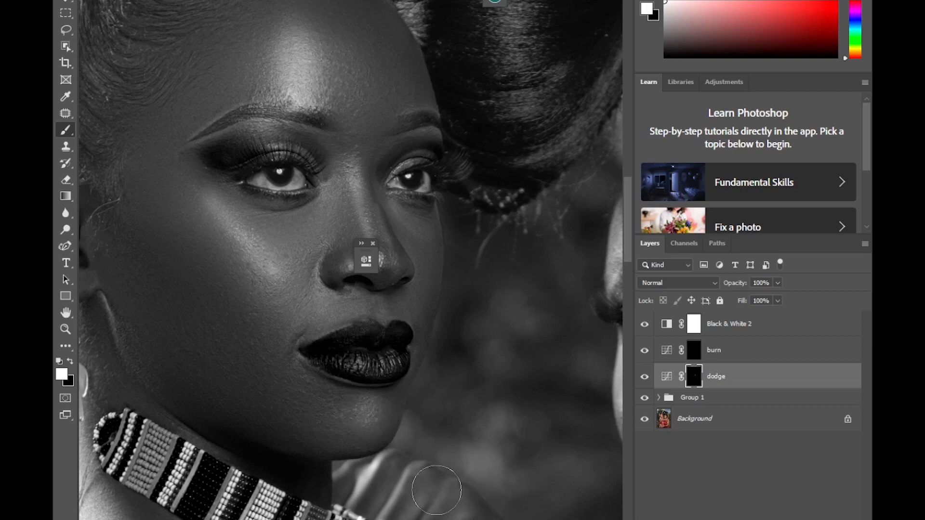
# Step: Close the floating panel over the photo and brush white on the dodge layer's mask over both women's skin highlights
pyautogui.scroll(-5, 436, 489)
pyautogui.scroll(-1, 436, 490)
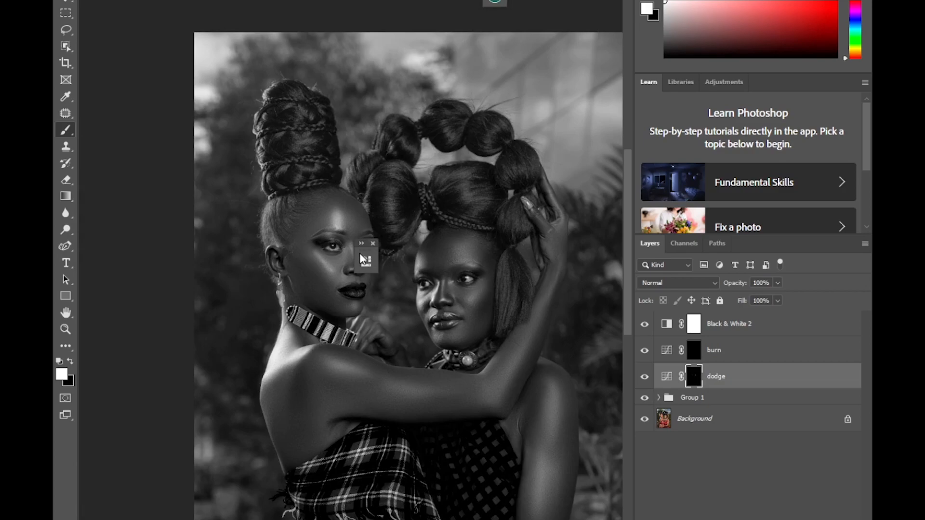
pyautogui.click(373, 244)
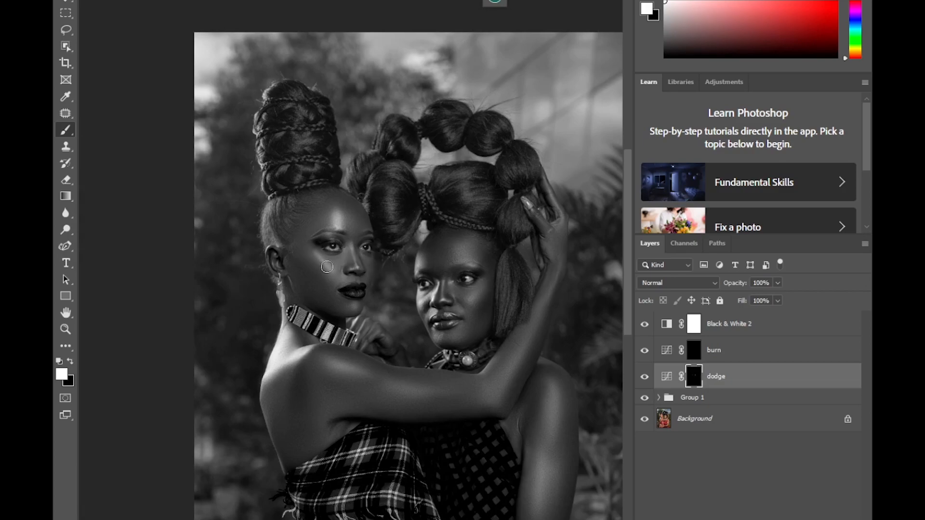
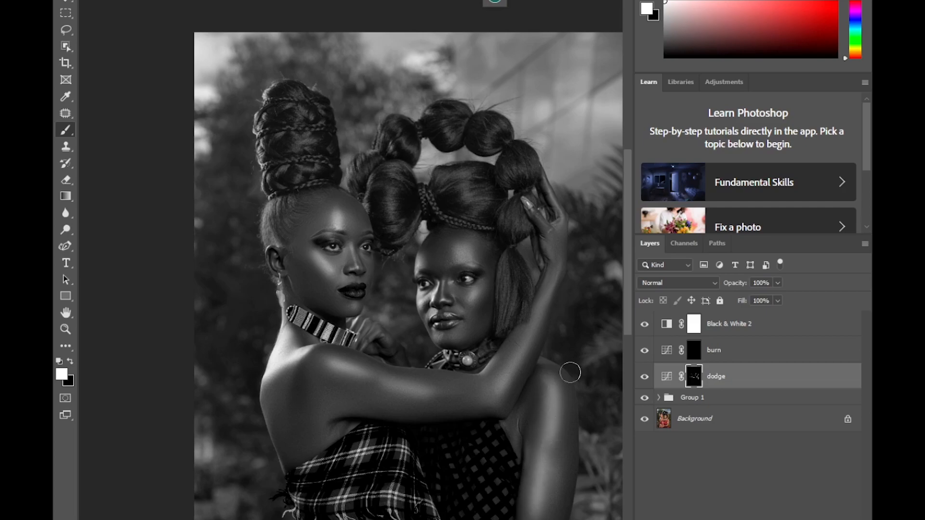
# Step: Brush white on the burn layer's mask over the shadow areas of the skin, including the beaded-collar woman's cheek
pyautogui.scroll(-5, 625, 321)
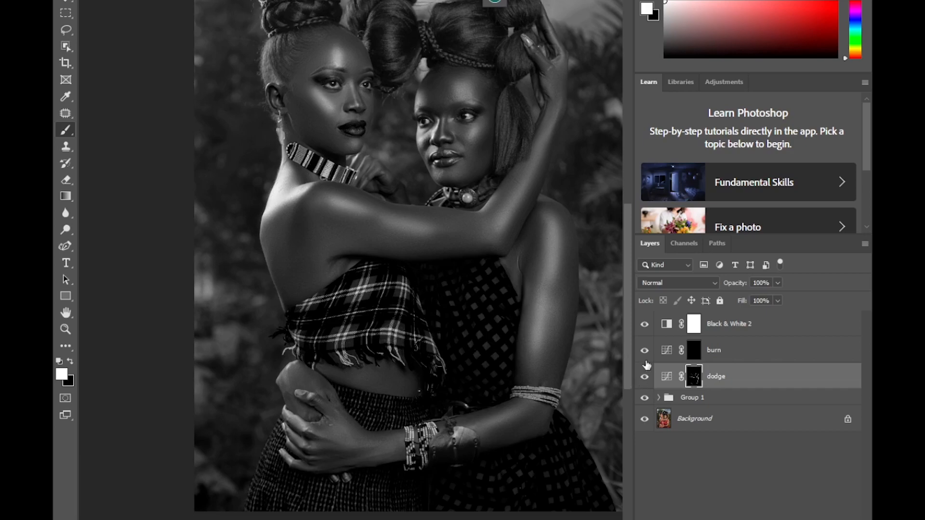
pyautogui.click(693, 353)
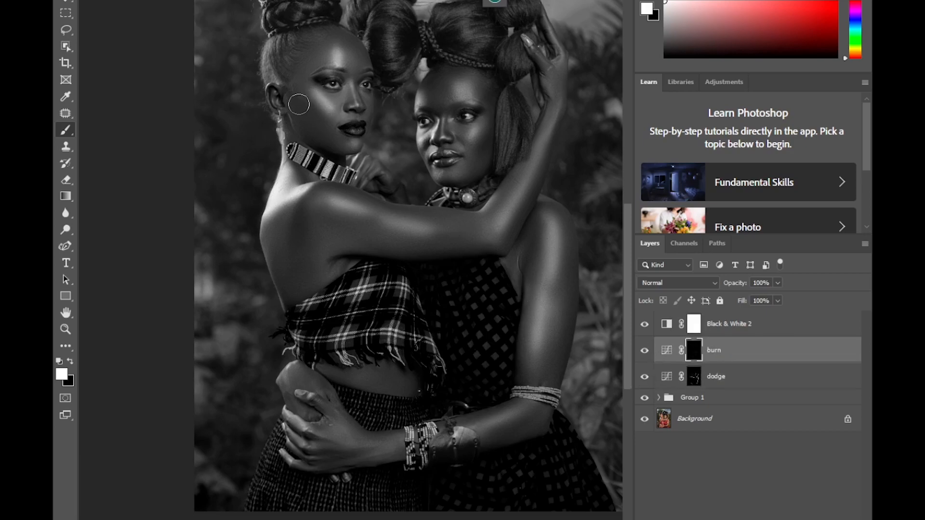
pyautogui.moveTo(311, 117)
pyautogui.mouseDown()
pyautogui.moveTo(299, 96)
pyautogui.moveTo(306, 111)
pyautogui.mouseUp()
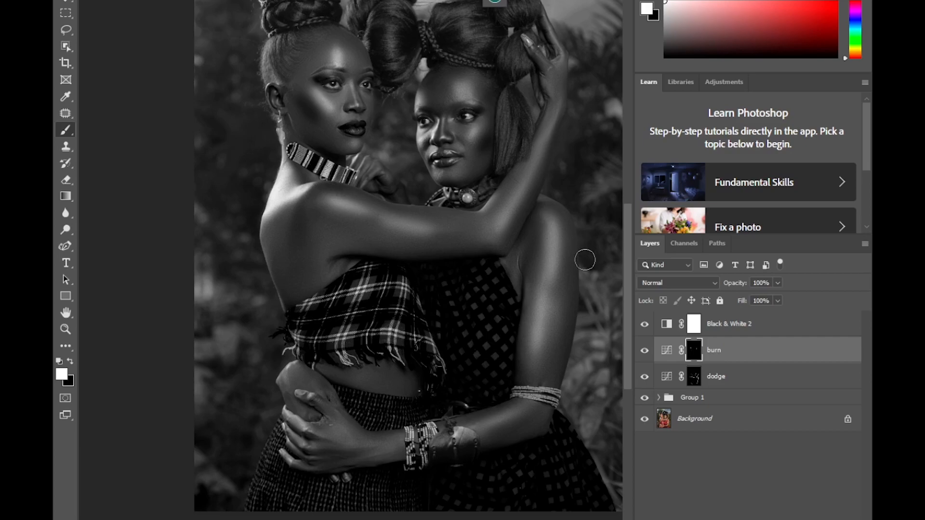
# Step: Hide the Black & White 2 layer and group the burn and dodge layers together
pyautogui.click(645, 324)
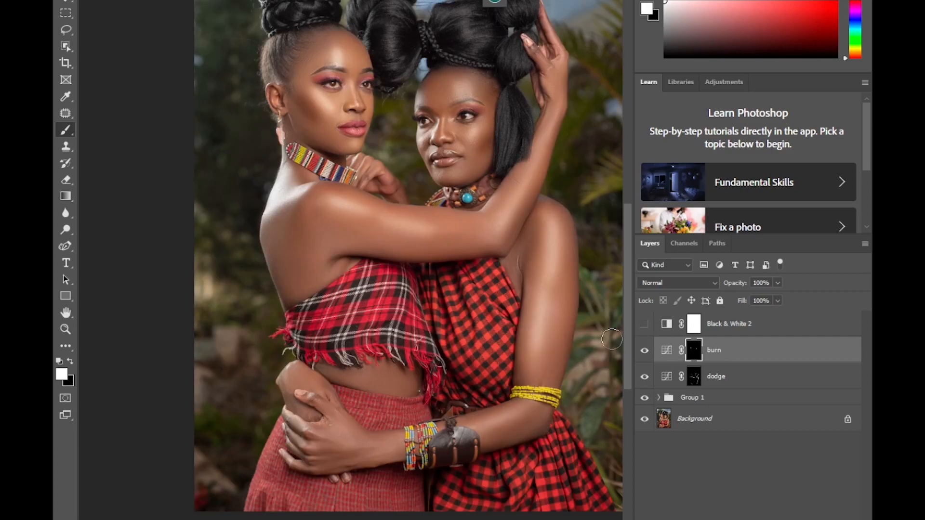
pyautogui.keyDown('shift'); pyautogui.click(725, 386); pyautogui.keyUp('shift')
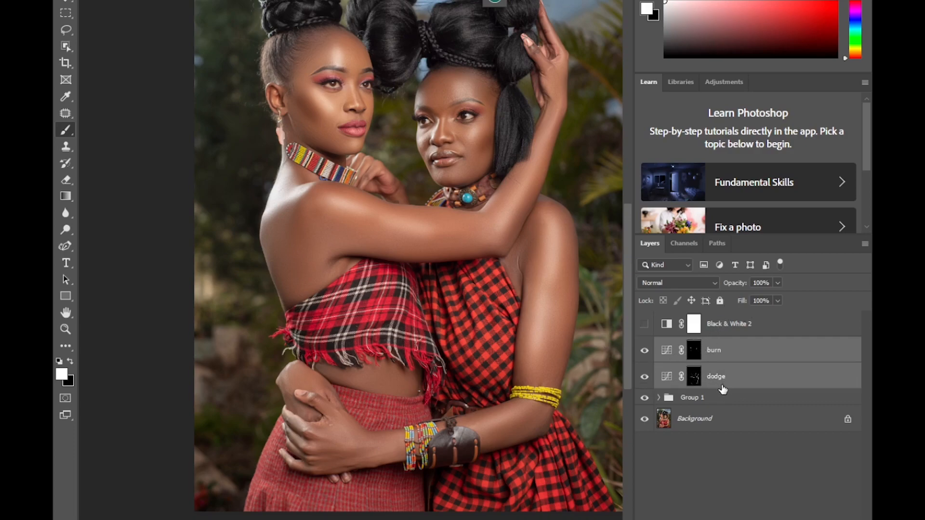
pyautogui.hotkey('ctrl', 'g')
# Step: Set the opacity of the dodge and burn group to 38% and compare the photo with the group hidden and shown
pyautogui.click(777, 284)
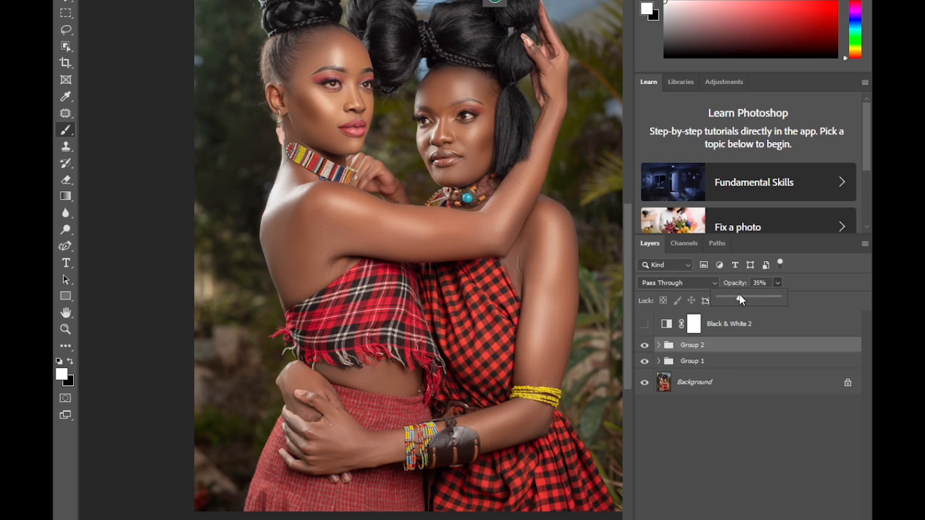
pyautogui.moveTo(740, 300); pyautogui.dragTo(739, 299)
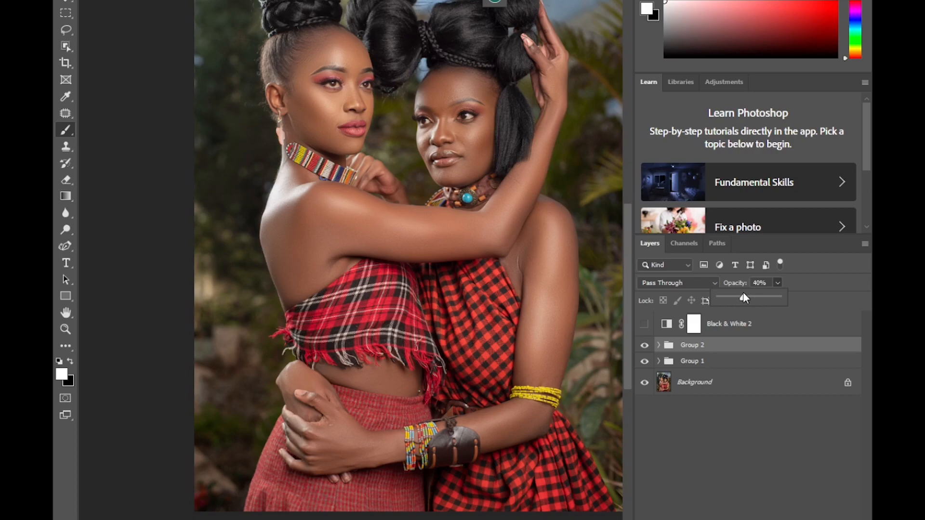
pyautogui.moveTo(742, 292); pyautogui.dragTo(740, 294)
pyautogui.click(623, 345)
pyautogui.click(644, 345)
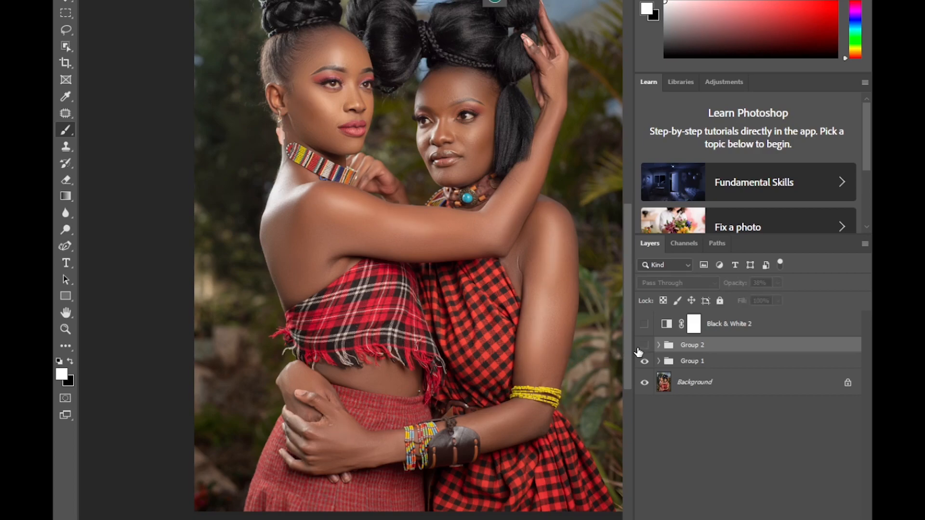
pyautogui.click(638, 347)
pyautogui.click(639, 350)
pyautogui.click(643, 347)
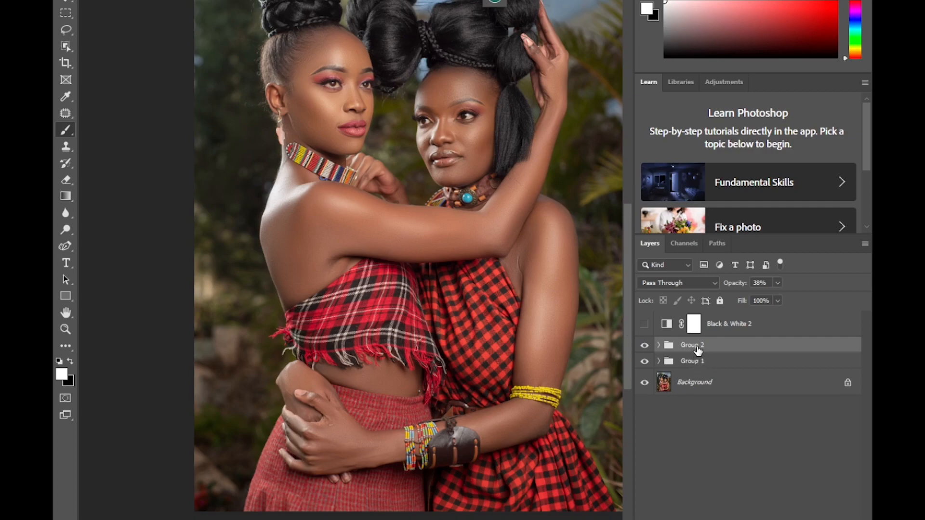
pyautogui.click(722, 324)
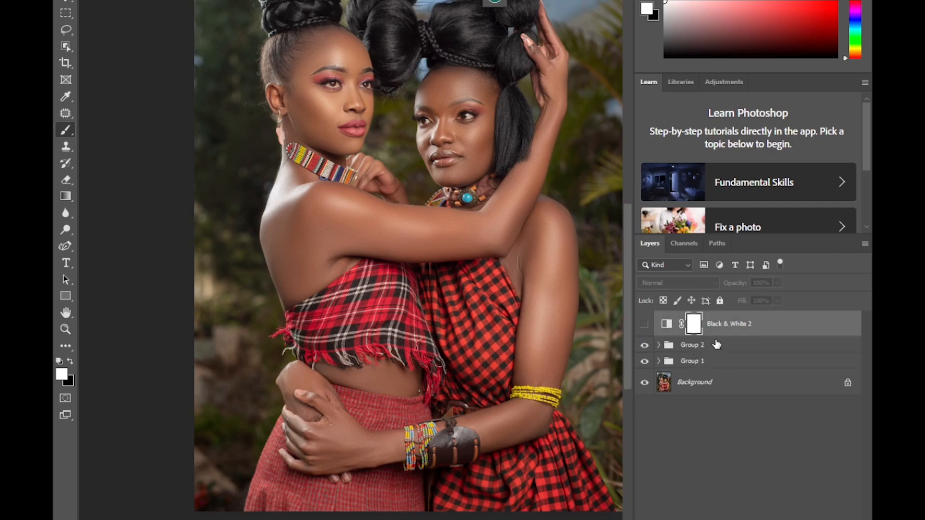
pyautogui.keyDown('shift'); pyautogui.click(703, 360); pyautogui.keyUp('shift')
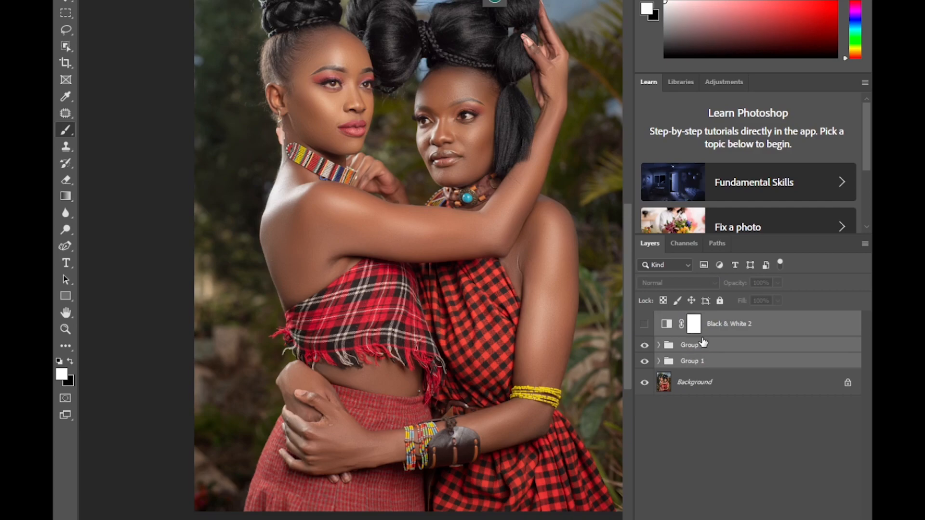
pyautogui.moveTo(703, 342); pyautogui.dragTo(702, 335)
pyautogui.click(700, 381)
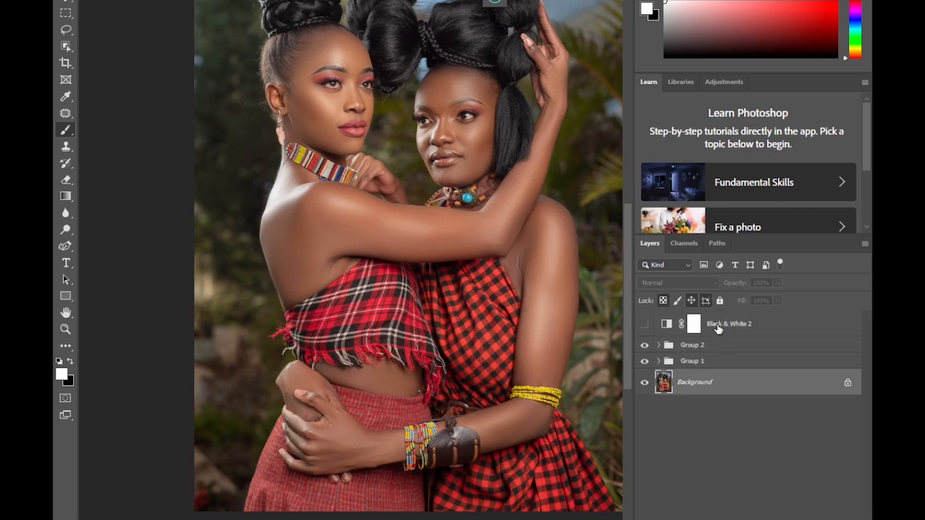
pyautogui.keyDown('ctrl'); pyautogui.click(717, 329); pyautogui.keyUp('ctrl')
pyautogui.keyDown('ctrl'); pyautogui.click(699, 344); pyautogui.keyUp('ctrl')
pyautogui.keyDown('ctrl'); pyautogui.click(696, 359); pyautogui.keyUp('ctrl')
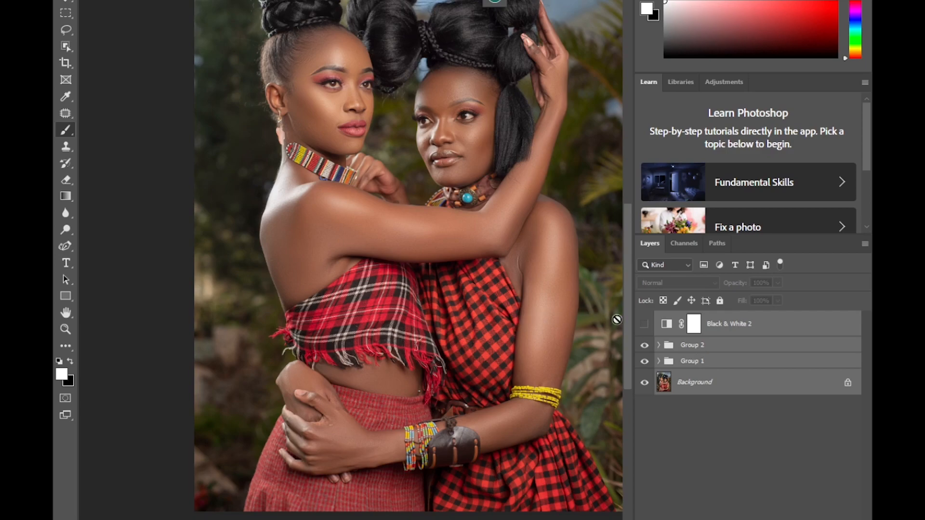
# Step: Delete the Black & White 2 layer and stamp all visible layers into a new merged layer above the groups
pyautogui.click(744, 336)
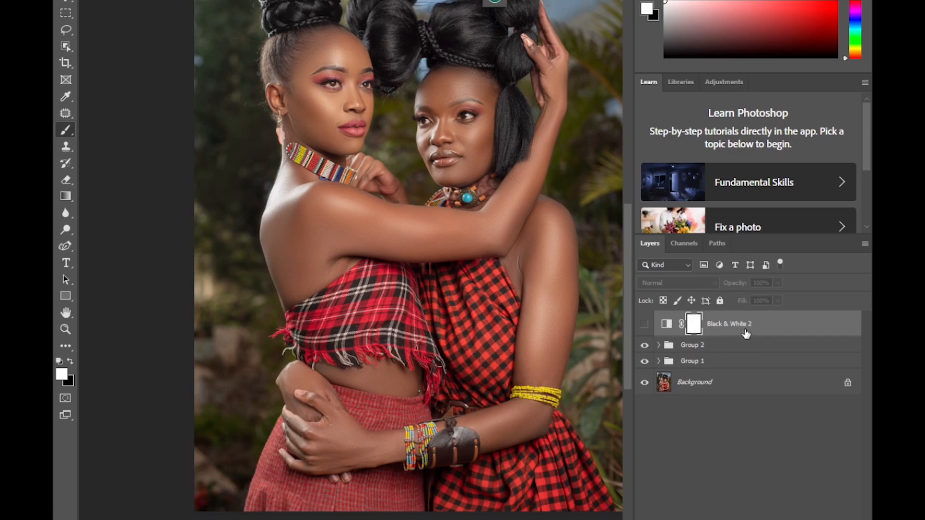
pyautogui.press('Delete')
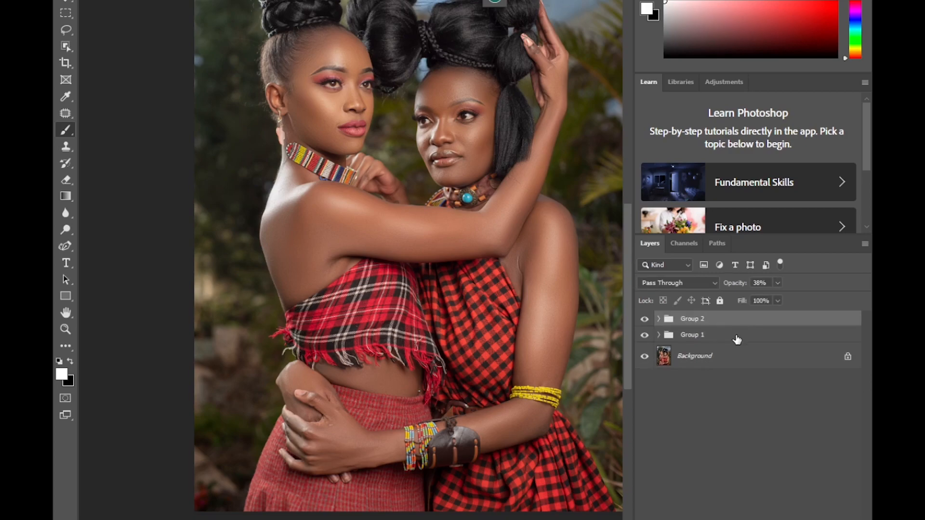
pyautogui.keyDown('shift'); pyautogui.click(704, 355); pyautogui.keyUp('shift')
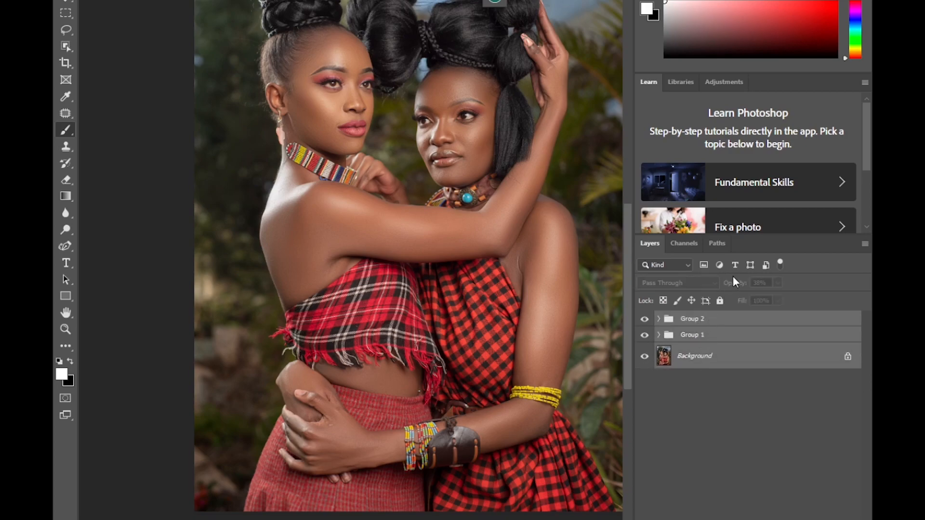
pyautogui.hotkey('ctrl', 'shift', 'alt', 'e')
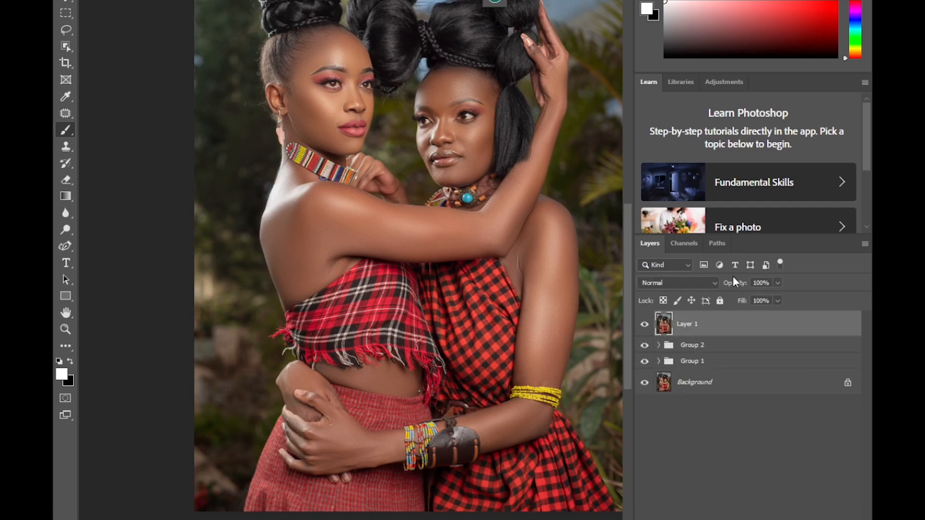
# Step: Open the Camera Raw Filter on the merged layer
pyautogui.moveTo(624, 253)
pyautogui.mouseDown()
pyautogui.moveTo(623, 225)
pyautogui.moveTo(620, 262)
pyautogui.moveTo(620, 245)
pyautogui.mouseUp()
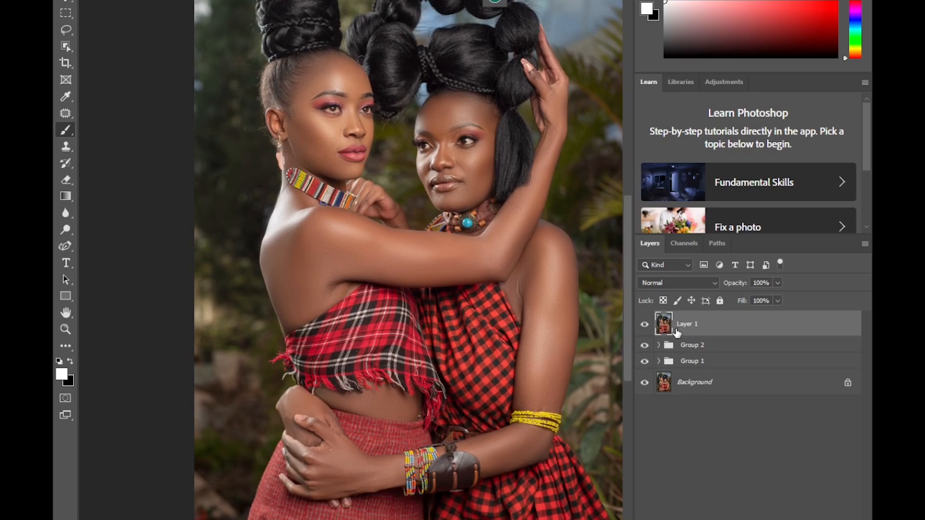
pyautogui.click(225, 0)
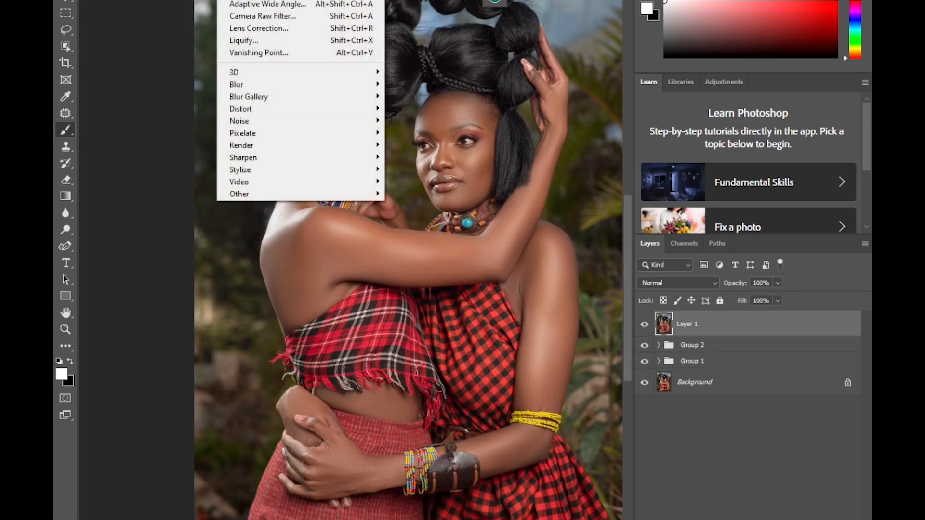
pyautogui.click(247, 17)
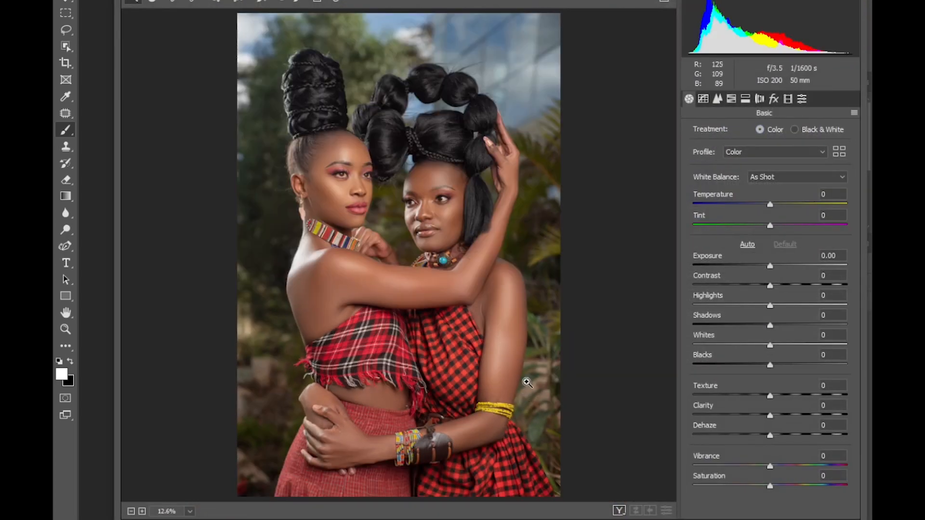
# Step: Set up the Adjustment Brush for the eye whites of the woman in the checked dress with Tint -14, Exposure +1.65 and Shadows +73
pyautogui.click(430, 222)
pyautogui.click(418, 245)
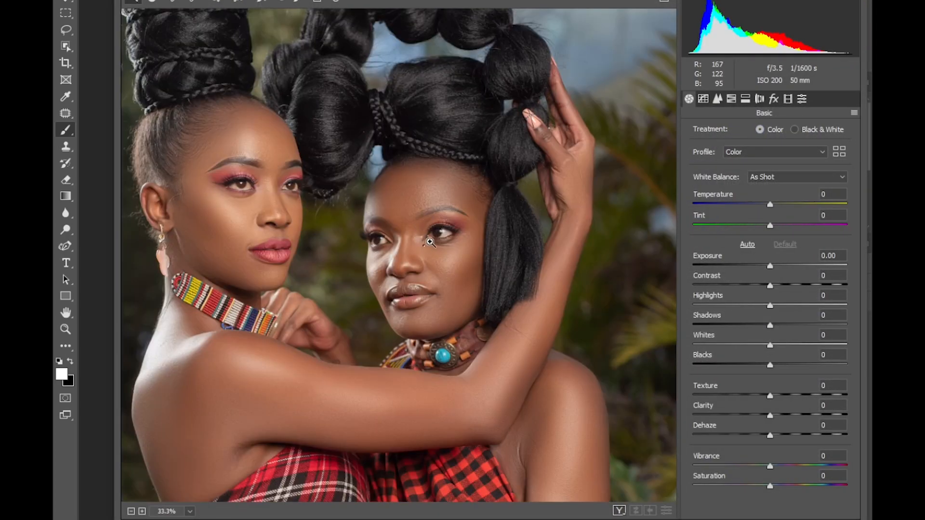
pyautogui.click(440, 249)
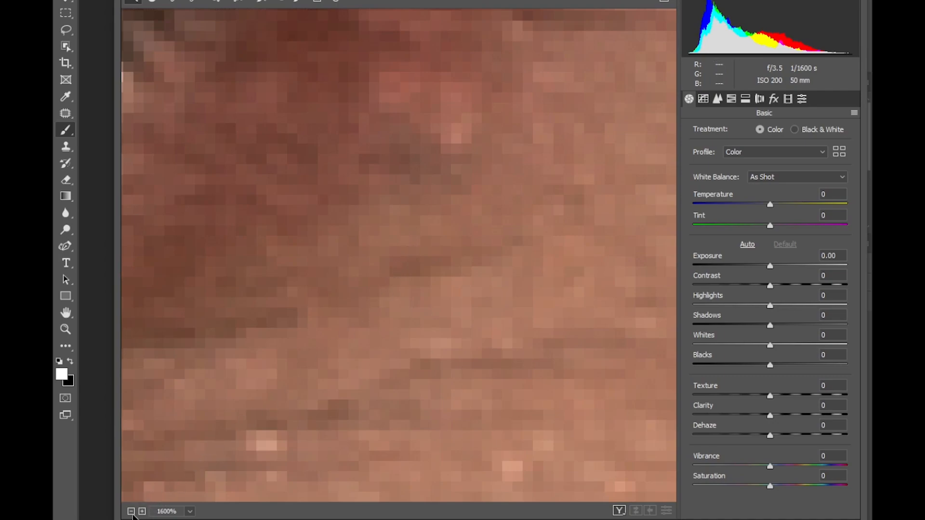
pyautogui.click(130, 511)
pyautogui.click(130, 511)
pyautogui.click(130, 511)
pyautogui.click(130, 511)
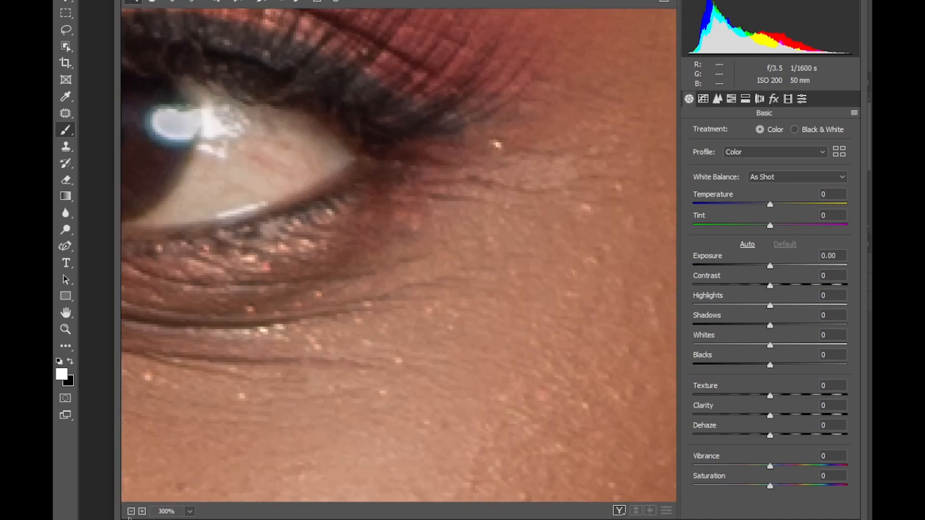
pyautogui.click(130, 511)
pyautogui.click(148, 4)
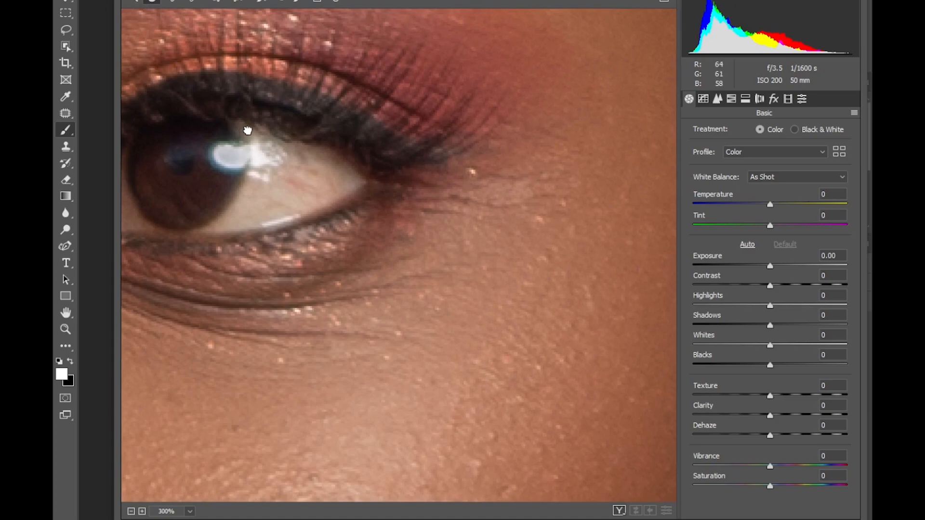
pyautogui.moveTo(206, 104); pyautogui.dragTo(344, 126)
pyautogui.press('k')
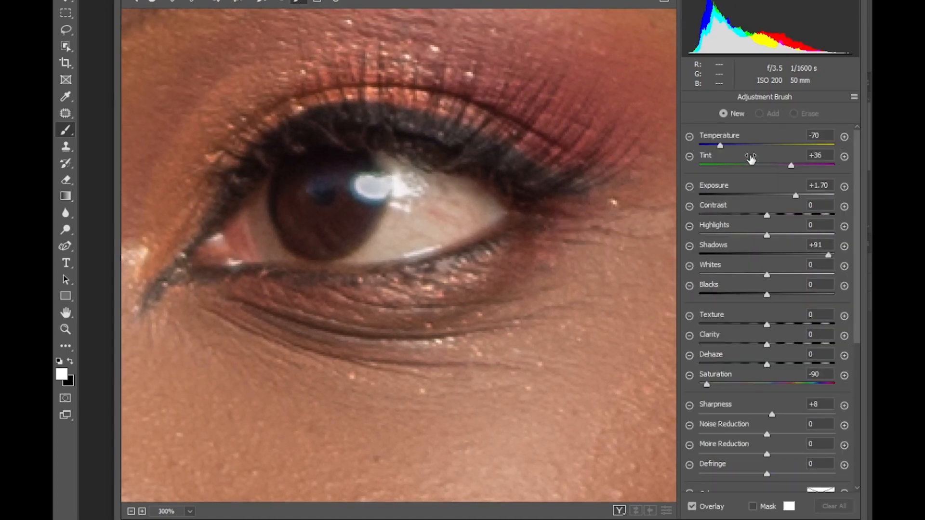
pyautogui.click(765, 165)
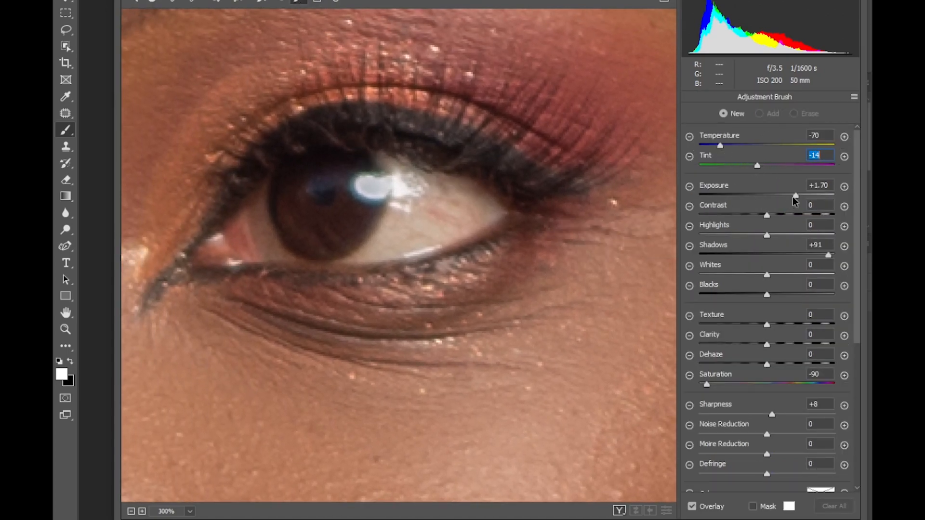
pyautogui.moveTo(796, 197); pyautogui.dragTo(799, 198)
pyautogui.moveTo(828, 256); pyautogui.dragTo(816, 256)
# Step: Paint the adjustment over the white of the eye on both sides of the iris, using a smaller brush for the corners
pyautogui.moveTo(456, 206)
pyautogui.mouseDown()
pyautogui.moveTo(410, 225)
pyautogui.moveTo(413, 199)
pyautogui.moveTo(370, 249)
pyautogui.moveTo(466, 215)
pyautogui.moveTo(410, 178)
pyautogui.moveTo(426, 171)
pyautogui.moveTo(420, 210)
pyautogui.moveTo(376, 244)
pyautogui.moveTo(480, 207)
pyautogui.moveTo(426, 188)
pyautogui.moveTo(425, 207)
pyautogui.moveTo(374, 187)
pyautogui.moveTo(401, 193)
pyautogui.moveTo(409, 203)
pyautogui.moveTo(395, 167)
pyautogui.mouseUp()
pyautogui.press('[')
pyautogui.press('[')
pyautogui.moveTo(273, 220)
pyautogui.mouseDown()
pyautogui.moveTo(261, 242)
pyautogui.moveTo(261, 201)
pyautogui.mouseUp()
pyautogui.moveTo(341, 187)
pyautogui.mouseDown()
pyautogui.moveTo(359, 182)
pyautogui.moveTo(325, 182)
pyautogui.moveTo(354, 171)
pyautogui.mouseUp()
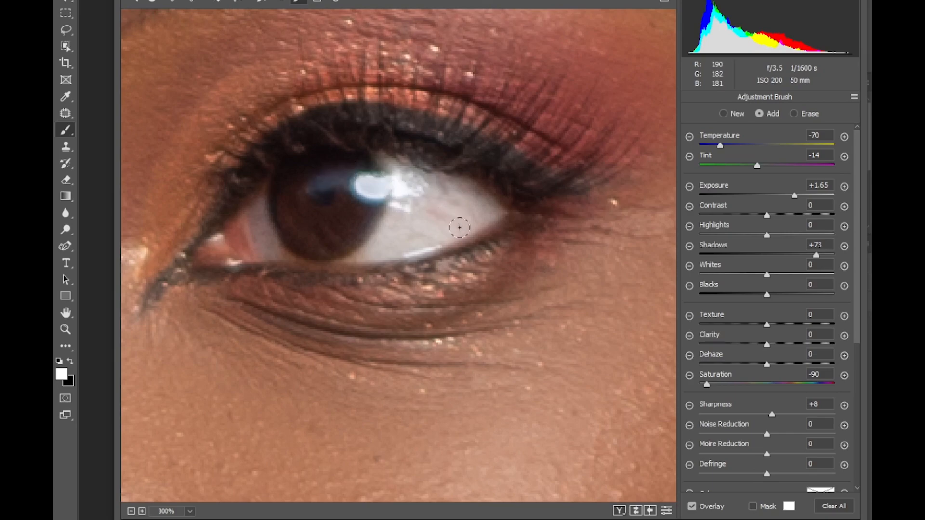
# Step: Slightly lower the brush exposure and paint over the white of the same woman's other eye
pyautogui.click(150, 3)
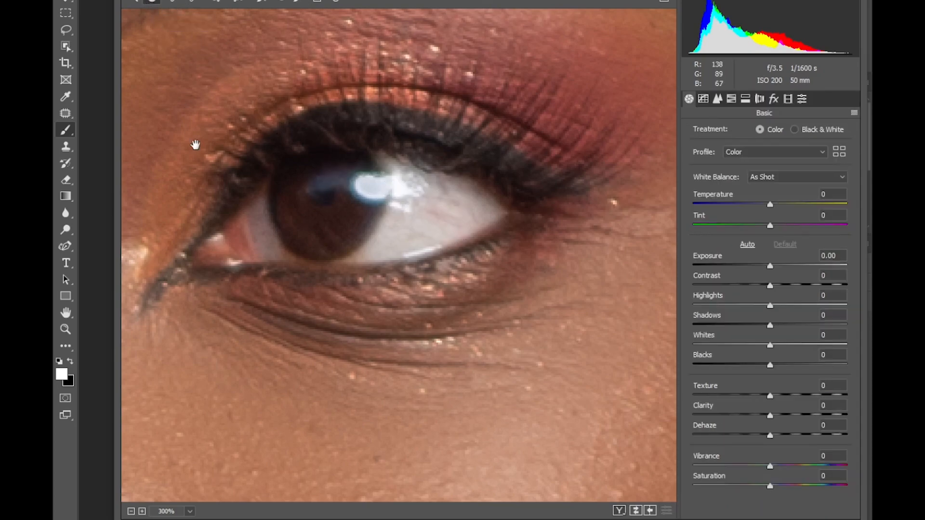
pyautogui.moveTo(285, 257)
pyautogui.mouseDown()
pyautogui.moveTo(490, 262)
pyautogui.moveTo(504, 240)
pyautogui.mouseUp()
pyautogui.moveTo(227, 340); pyautogui.dragTo(371, 267)
pyautogui.moveTo(308, 246); pyautogui.dragTo(425, 243)
pyautogui.click(297, 4)
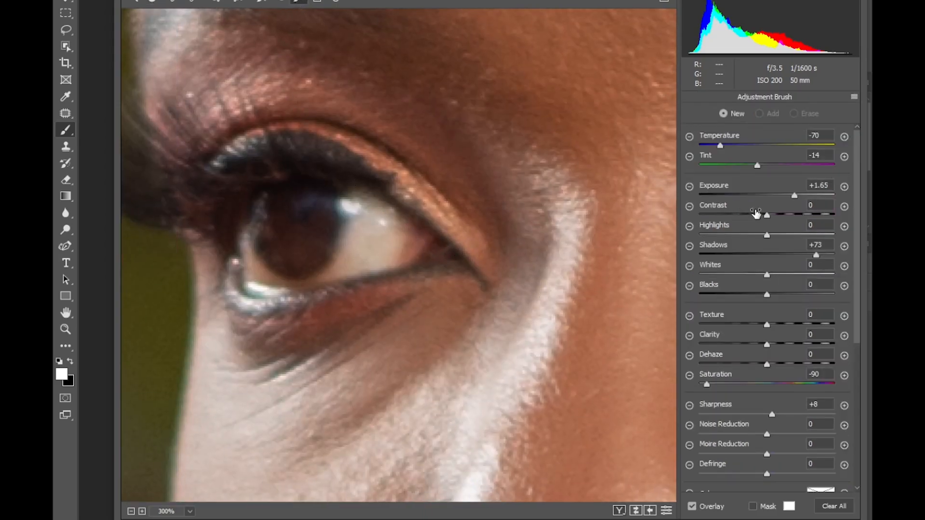
pyautogui.moveTo(793, 195); pyautogui.dragTo(786, 197)
pyautogui.moveTo(355, 219)
pyautogui.mouseDown()
pyautogui.moveTo(359, 249)
pyautogui.moveTo(373, 225)
pyautogui.moveTo(400, 236)
pyautogui.moveTo(348, 261)
pyautogui.moveTo(363, 218)
pyautogui.moveTo(352, 200)
pyautogui.mouseUp()
pyautogui.moveTo(417, 243)
pyautogui.mouseDown()
pyautogui.moveTo(334, 268)
pyautogui.moveTo(363, 211)
pyautogui.moveTo(388, 250)
pyautogui.mouseUp()
pyautogui.moveTo(263, 208); pyautogui.dragTo(297, 199)
pyautogui.moveTo(315, 200); pyautogui.dragTo(342, 201)
# Step: Paint the eye-white adjustment with Exposure +1.35 over both sides of the far eye of the woman in the plaid top
pyautogui.click(153, 2)
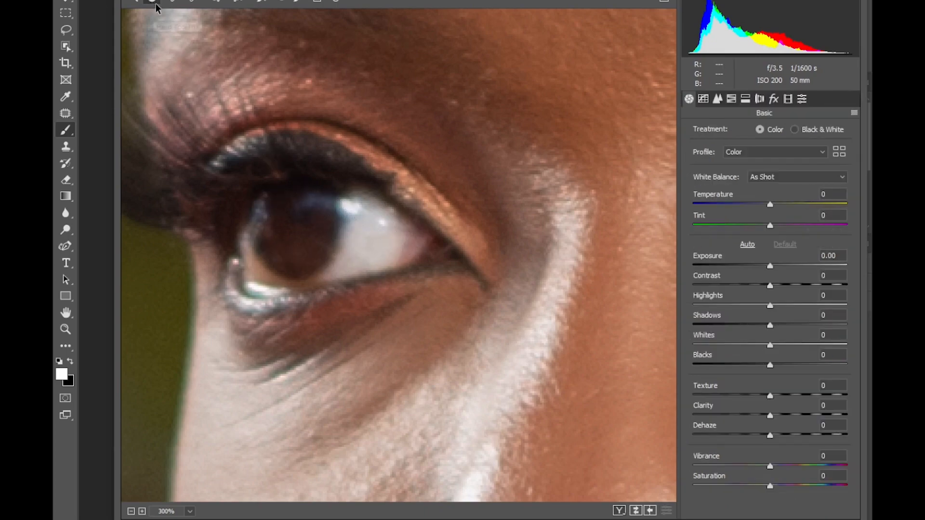
pyautogui.moveTo(380, 245); pyautogui.dragTo(497, 286)
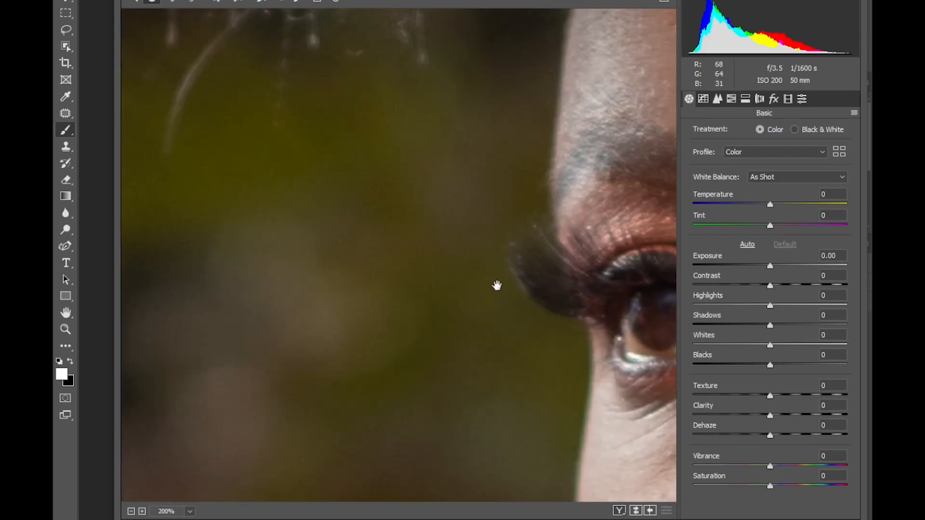
pyautogui.moveTo(282, 247); pyautogui.dragTo(504, 351)
pyautogui.moveTo(276, 300); pyautogui.dragTo(454, 316)
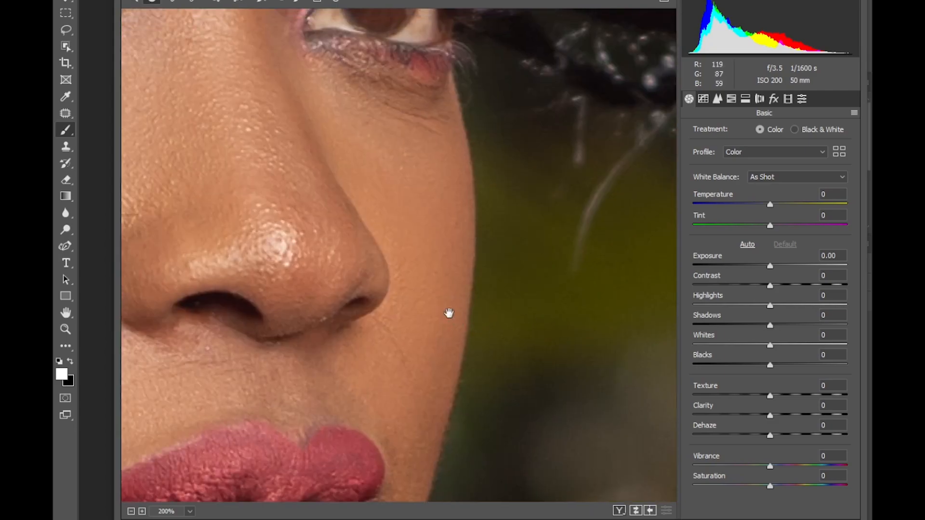
pyautogui.moveTo(424, 285); pyautogui.dragTo(428, 400)
pyautogui.moveTo(395, 327); pyautogui.dragTo(417, 428)
pyautogui.click(297, 2)
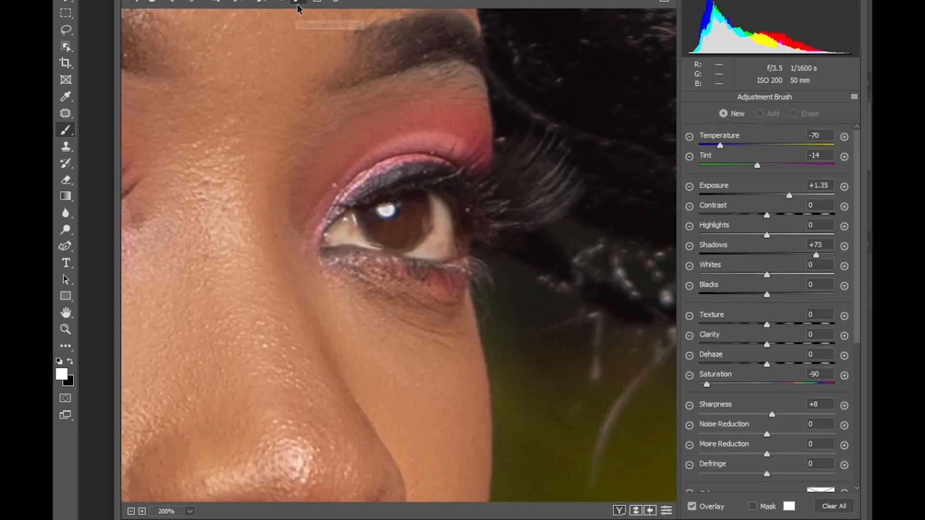
pyautogui.click(386, 211)
pyautogui.moveTo(449, 227); pyautogui.dragTo(429, 247)
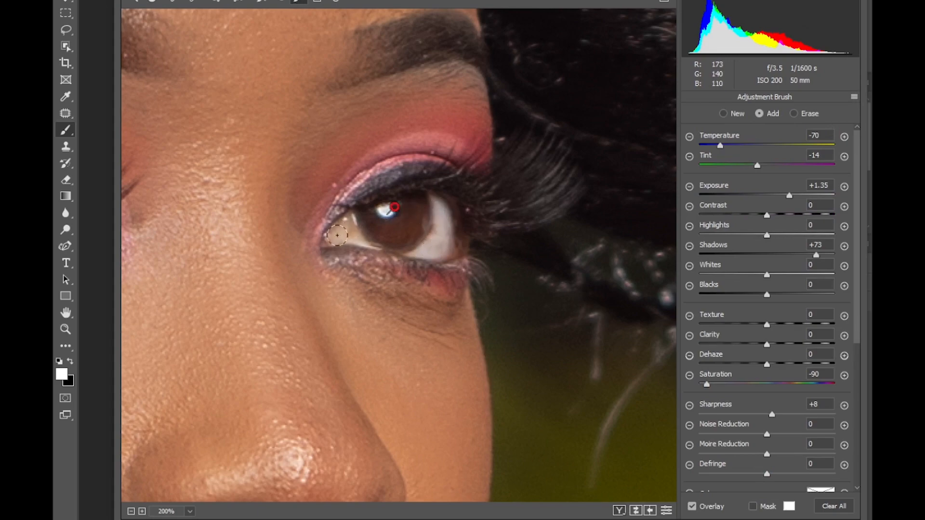
pyautogui.hotkey('ctrl', 'z')
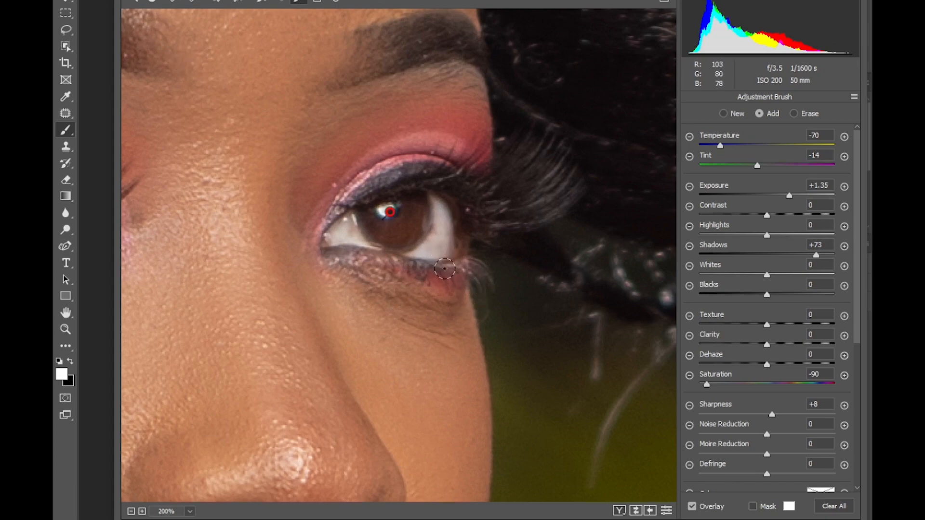
# Step: Whiten the near eye of the woman in the plaid top on both sides of the iris with Exposure +2.50 and Contrast -2
pyautogui.click(151, 2)
pyautogui.moveTo(233, 167)
pyautogui.mouseDown()
pyautogui.moveTo(351, 260)
pyautogui.moveTo(525, 256)
pyautogui.mouseUp()
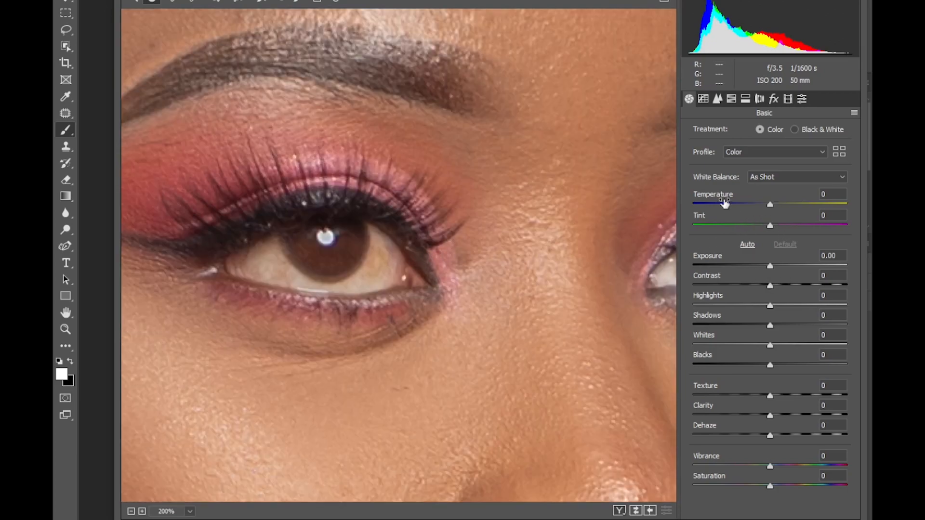
pyautogui.press('k')
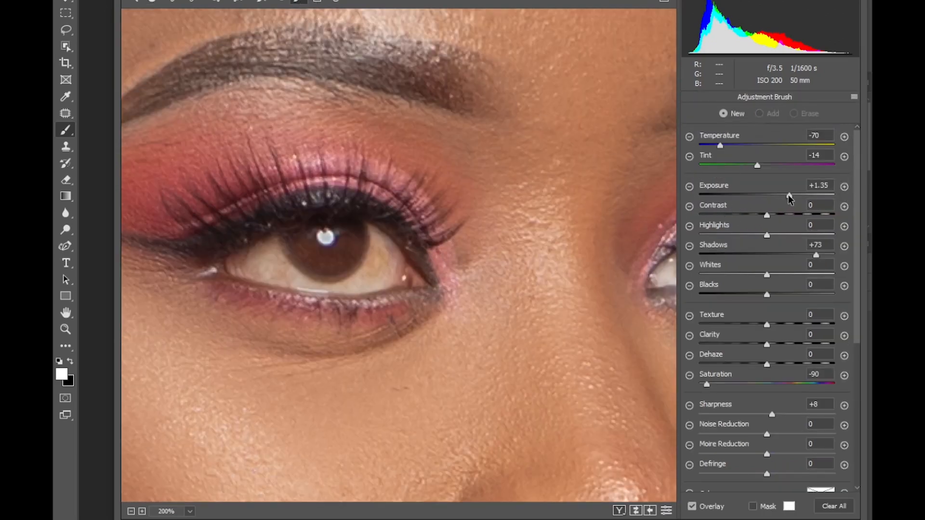
pyautogui.moveTo(374, 247); pyautogui.dragTo(375, 269)
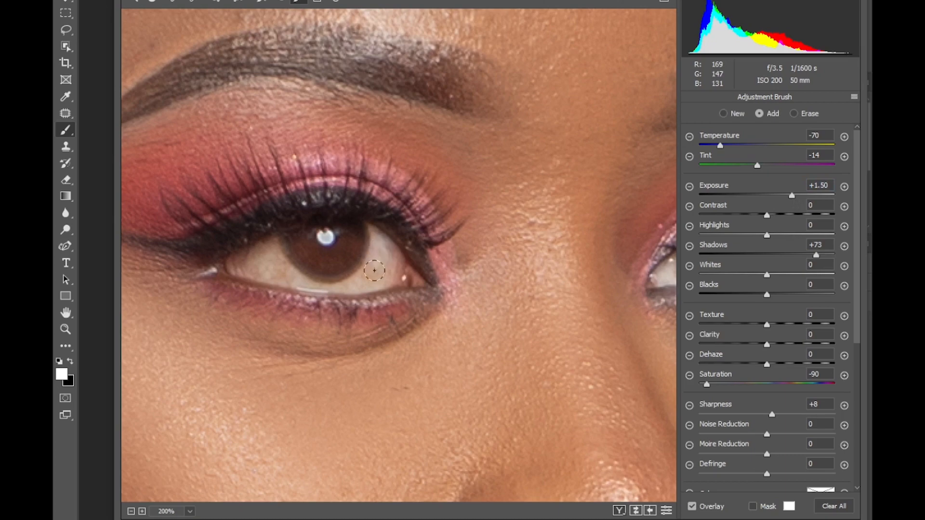
pyautogui.moveTo(752, 199); pyautogui.dragTo(815, 196)
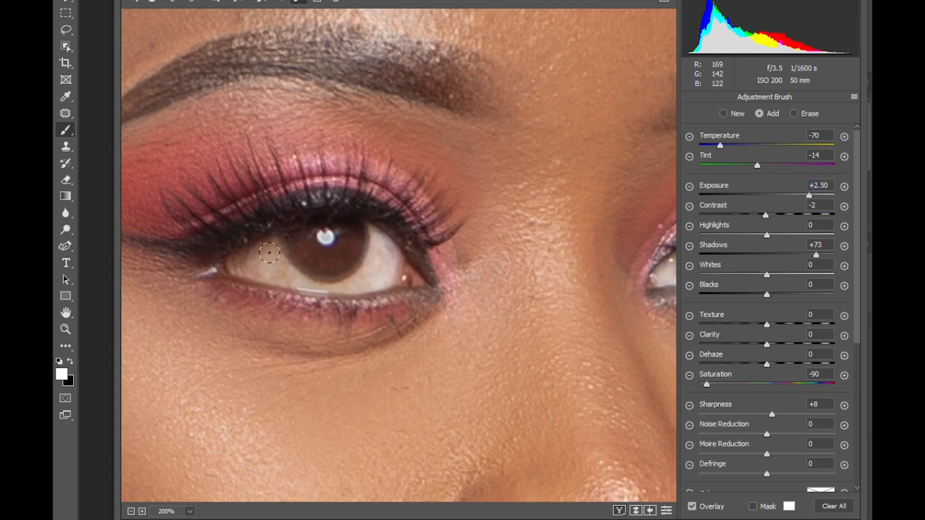
pyautogui.moveTo(293, 274)
pyautogui.mouseDown()
pyautogui.moveTo(253, 269)
pyautogui.moveTo(254, 260)
pyautogui.moveTo(310, 281)
pyautogui.moveTo(362, 281)
pyautogui.mouseUp()
pyautogui.click(330, 239)
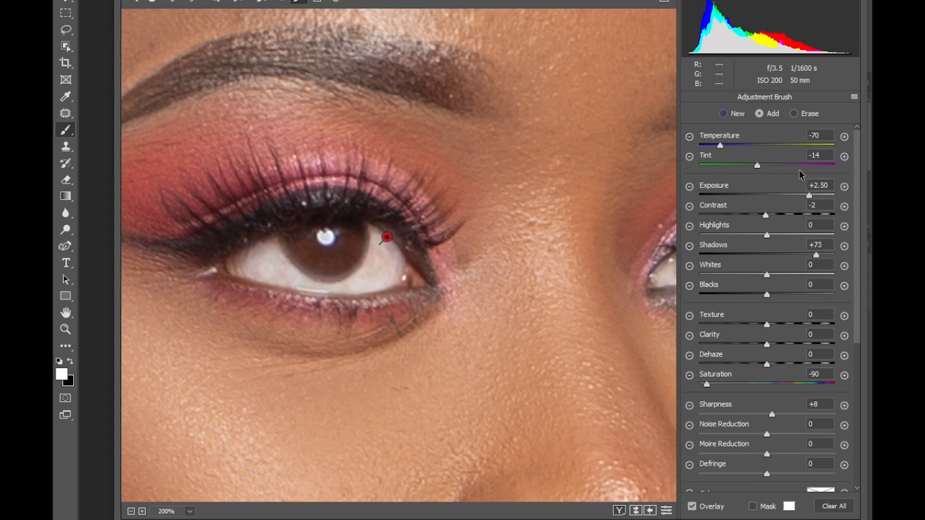
# Step: Create a new brush adjustment with Temperature +84, Tint +79 and Saturation +70 and paint it over the same eye's iris
pyautogui.click(724, 114)
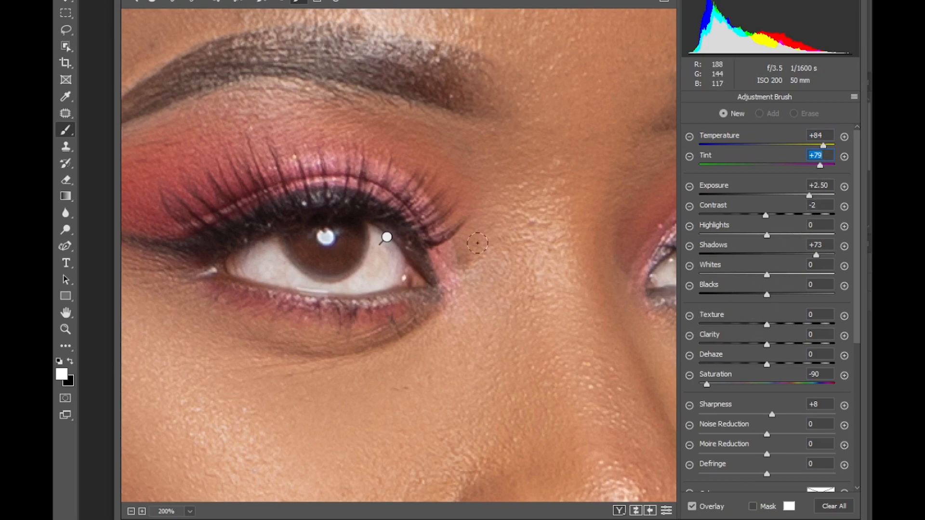
pyautogui.moveTo(359, 227)
pyautogui.mouseDown()
pyautogui.moveTo(337, 260)
pyautogui.moveTo(315, 255)
pyautogui.moveTo(311, 238)
pyautogui.mouseUp()
pyautogui.click(804, 383)
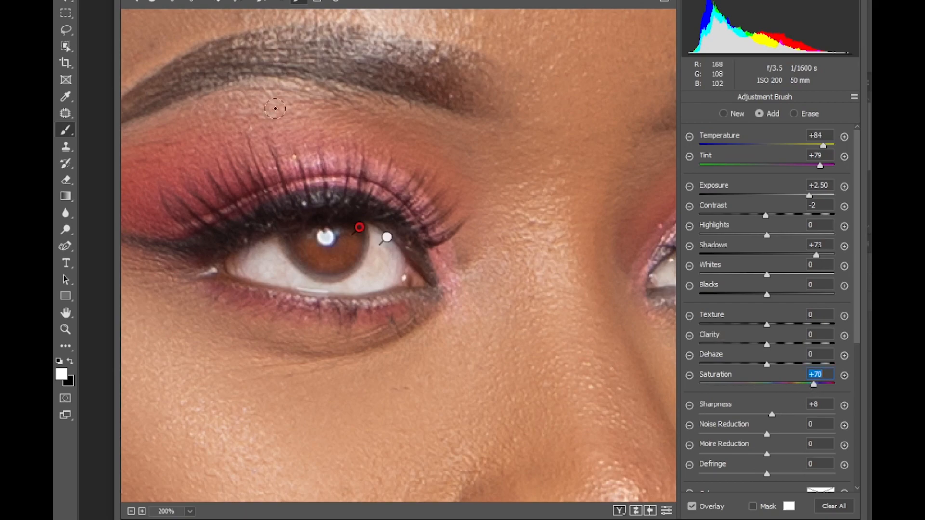
# Step: Paint the warm iris adjustment over the iris of the same woman's far eye
pyautogui.press('h')
pyautogui.moveTo(460, 258); pyautogui.dragTo(328, 238)
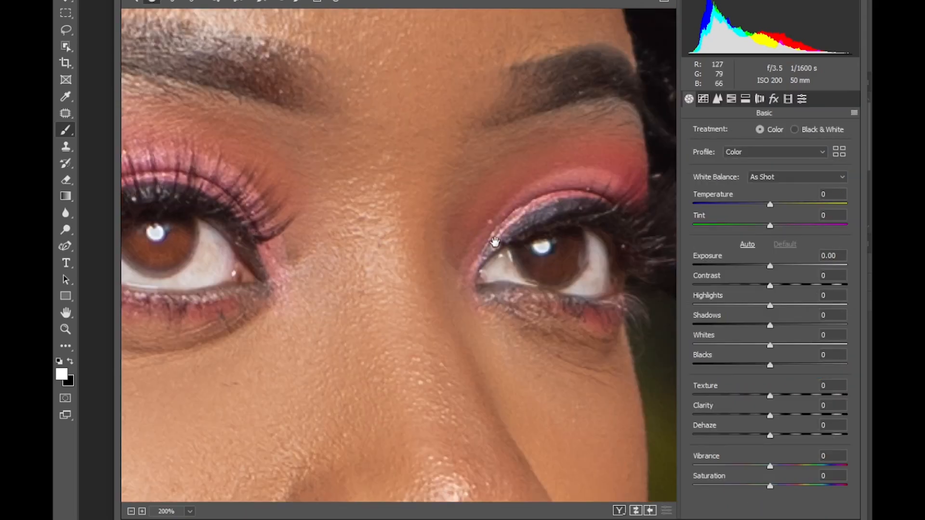
pyautogui.moveTo(487, 241); pyautogui.dragTo(433, 231)
pyautogui.click(298, 1)
pyautogui.moveTo(495, 231)
pyautogui.mouseDown()
pyautogui.moveTo(481, 259)
pyautogui.moveTo(464, 251)
pyautogui.moveTo(488, 254)
pyautogui.mouseUp()
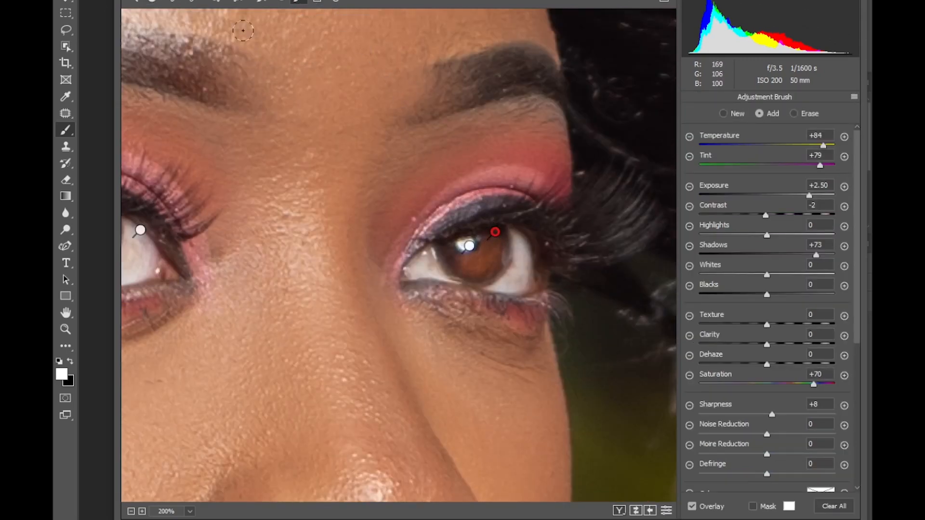
# Step: Paint the warm iris adjustment over the eye on the hair side of the woman in the checked dress and apply the filter
pyautogui.click(156, 2)
pyautogui.moveTo(447, 322); pyautogui.dragTo(328, 333)
pyautogui.moveTo(435, 303); pyautogui.dragTo(321, 308)
pyautogui.moveTo(463, 292); pyautogui.dragTo(409, 258)
pyautogui.moveTo(397, 463)
pyautogui.mouseDown()
pyautogui.moveTo(390, 317)
pyautogui.moveTo(379, 367)
pyautogui.mouseUp()
pyautogui.click(299, 2)
pyautogui.click(156, 1)
pyautogui.moveTo(531, 286); pyautogui.dragTo(421, 287)
pyautogui.moveTo(498, 308)
pyautogui.mouseDown()
pyautogui.moveTo(404, 276)
pyautogui.moveTo(397, 308)
pyautogui.mouseUp()
pyautogui.click(299, 2)
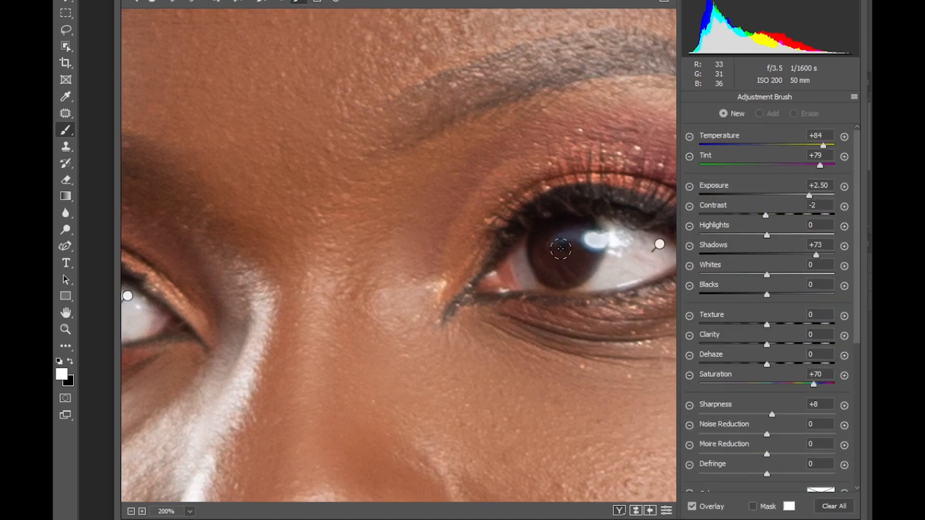
pyautogui.moveTo(551, 237)
pyautogui.mouseDown()
pyautogui.moveTo(556, 268)
pyautogui.moveTo(576, 260)
pyautogui.mouseUp()
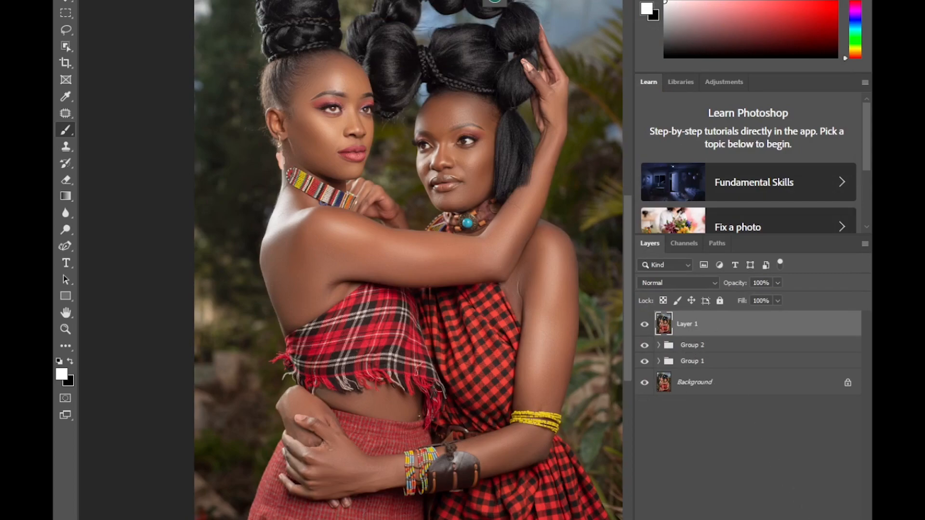
# Step: Add a Curves adjustment layer above the merged layer and pull its midpoint down very slightly
pyautogui.click(803, 519)
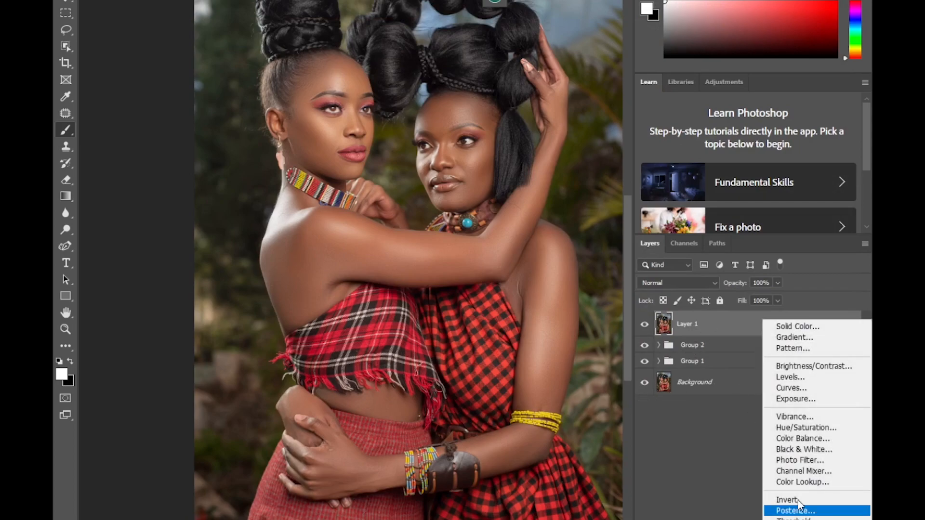
pyautogui.click(790, 388)
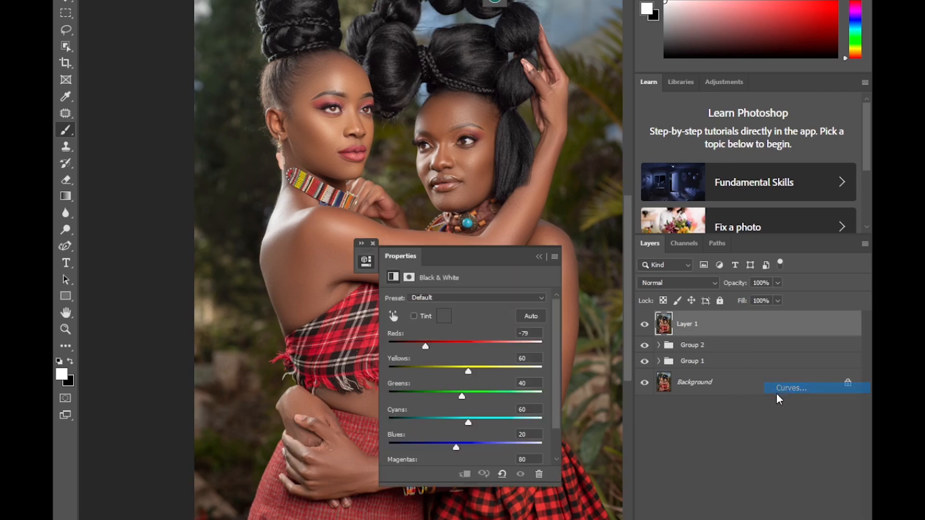
pyautogui.moveTo(474, 397)
pyautogui.mouseDown()
pyautogui.moveTo(475, 384)
pyautogui.moveTo(481, 397)
pyautogui.mouseUp()
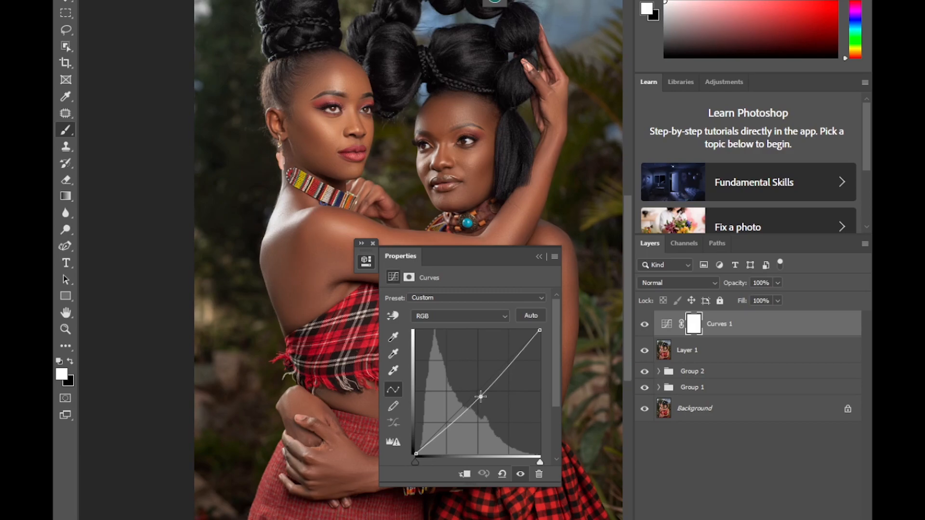
pyautogui.moveTo(480, 396); pyautogui.dragTo(480, 395)
pyautogui.moveTo(481, 397); pyautogui.dragTo(478, 397)
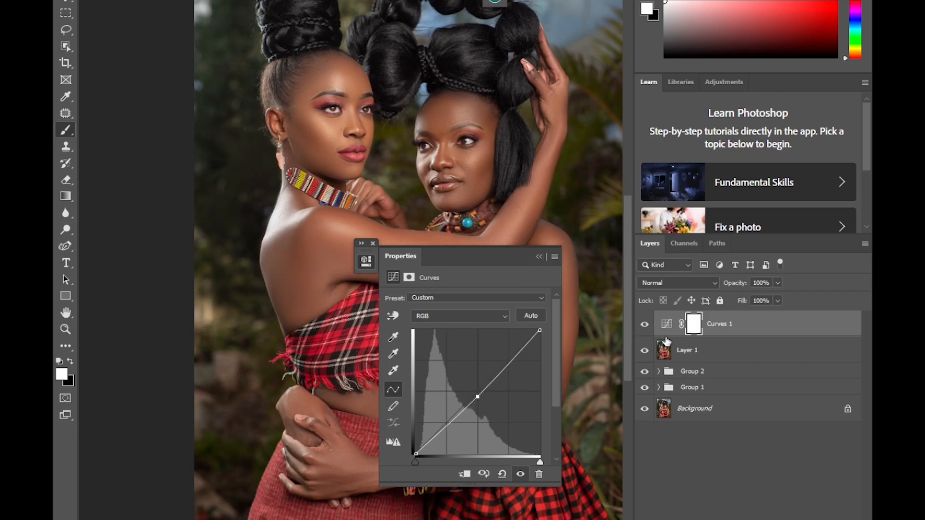
pyautogui.click(538, 257)
# Step: Add a second Curves adjustment layer with raised midtones and invert its mask to black
pyautogui.click(780, 519)
pyautogui.click(790, 386)
pyautogui.moveTo(477, 393); pyautogui.dragTo(471, 383)
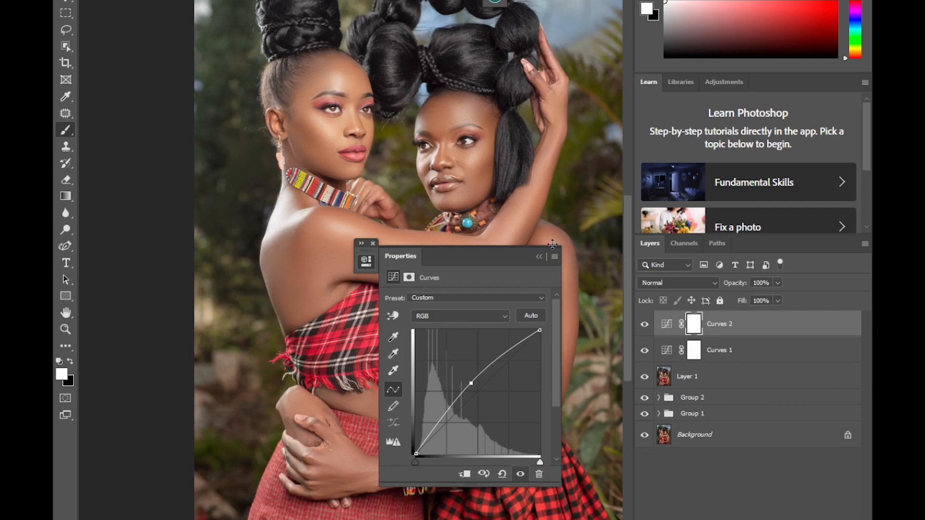
pyautogui.click(539, 258)
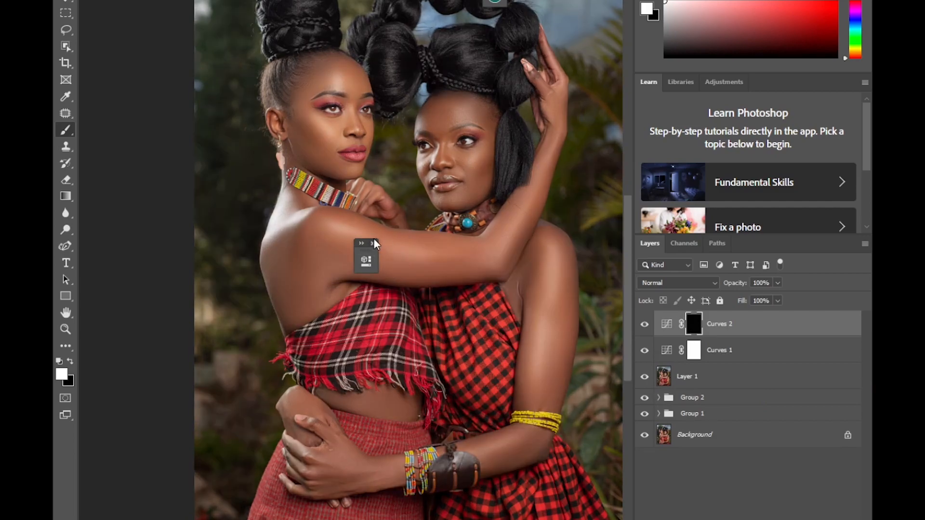
pyautogui.click(373, 244)
# Step: With a much larger white Brush, paint on the Curves 2 mask over the lower dress, skirt and waist to brighten them
pyautogui.rightClick(71, 133)
pyautogui.click(108, 129)
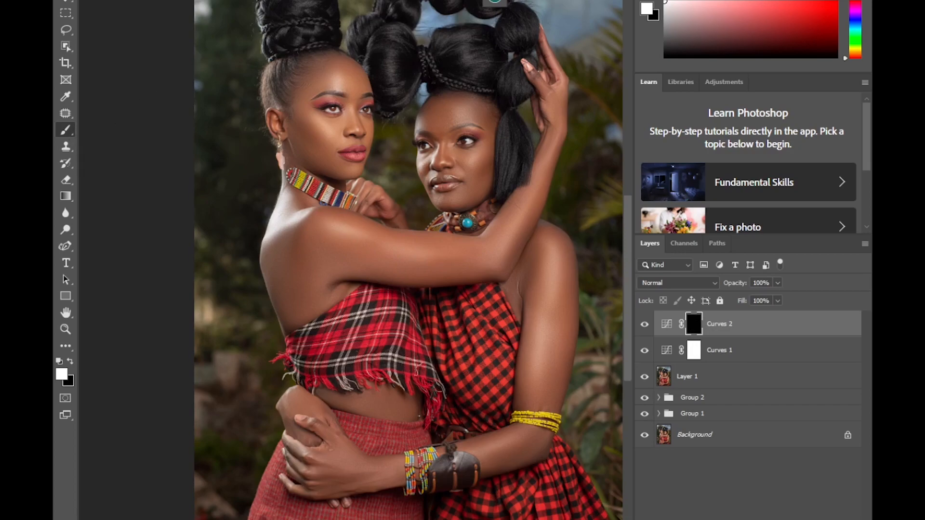
pyautogui.press(']')
pyautogui.press(']')
pyautogui.press(']')
pyautogui.press(']')
pyautogui.press(']')
pyautogui.press(']')
pyautogui.press(']')
pyautogui.press(']')
pyautogui.moveTo(486, 447)
pyautogui.mouseDown()
pyautogui.moveTo(511, 462)
pyautogui.moveTo(376, 505)
pyautogui.moveTo(563, 487)
pyautogui.moveTo(583, 519)
pyautogui.mouseUp()
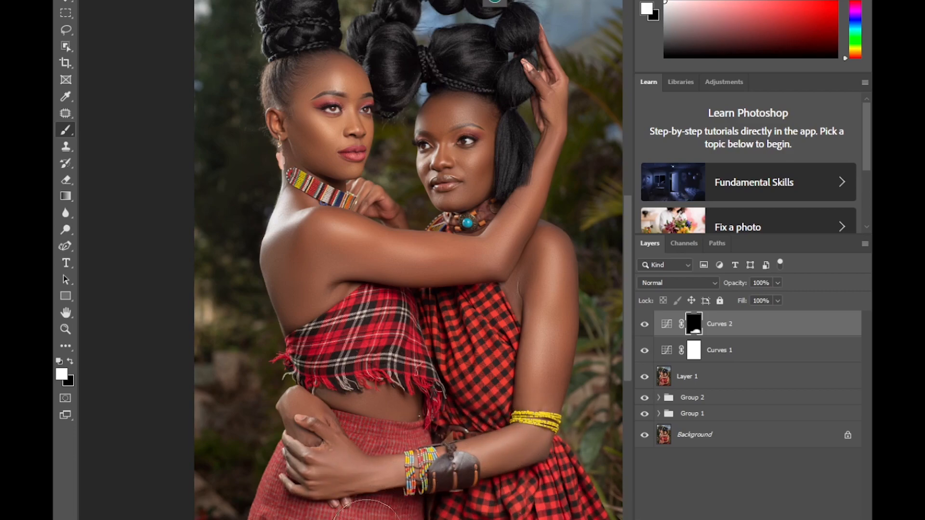
pyautogui.moveTo(384, 430)
pyautogui.mouseDown()
pyautogui.moveTo(371, 402)
pyautogui.moveTo(395, 400)
pyautogui.moveTo(337, 388)
pyautogui.moveTo(389, 408)
pyautogui.mouseUp()
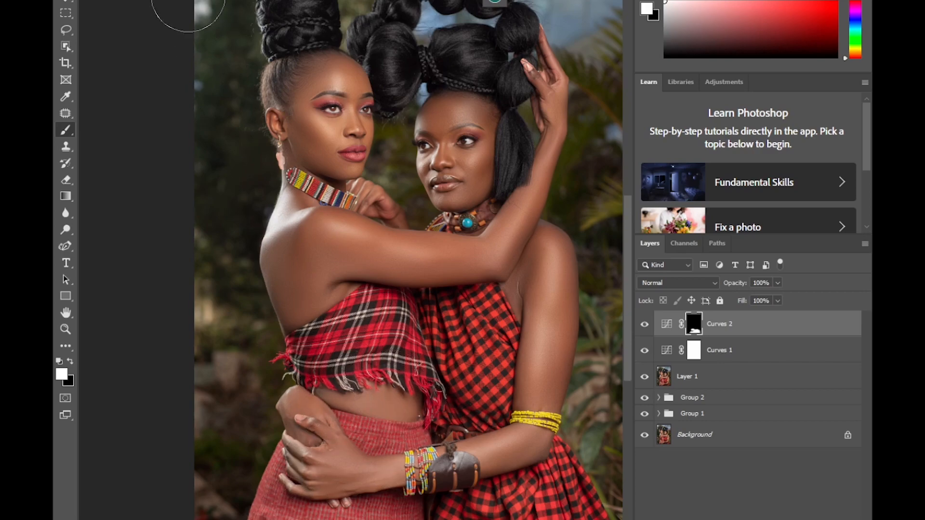
# Step: Brush over the upper arm beside the checked dress on the Curves 2 mask, undo that stroke and switch the foreground colour to black
pyautogui.click(102, 0)
pyautogui.click(54, 240)
pyautogui.moveTo(558, 361); pyautogui.dragTo(550, 391)
pyautogui.hotkey('ctrl', 'z')
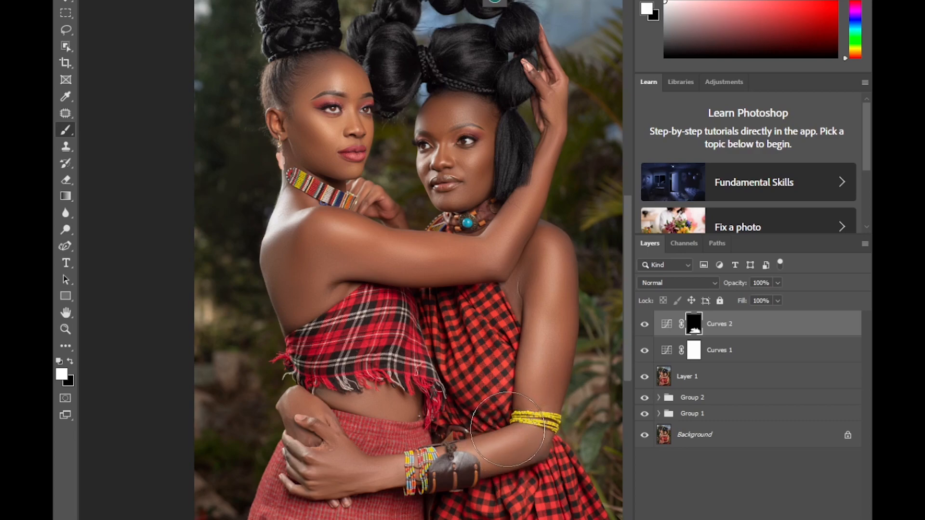
pyautogui.press('x')
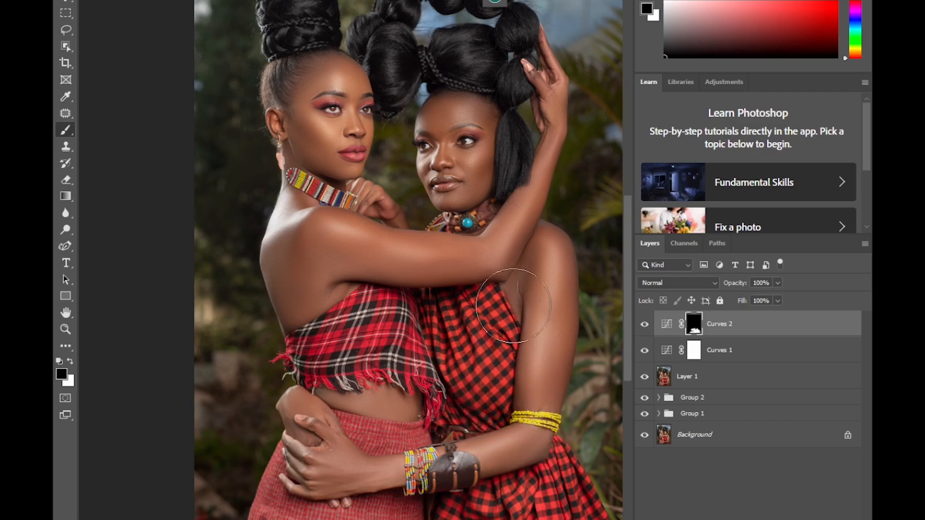
# Step: Compare the portrait with and without Curves 2 and set that layer's opacity to 63%
pyautogui.moveTo(633, 278); pyautogui.dragTo(623, 274)
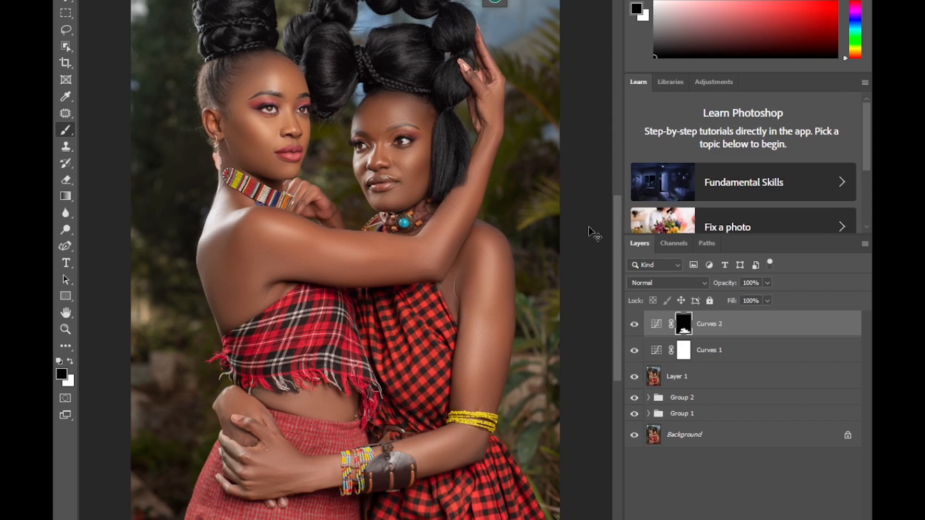
pyautogui.hotkey('ctrl', '0')
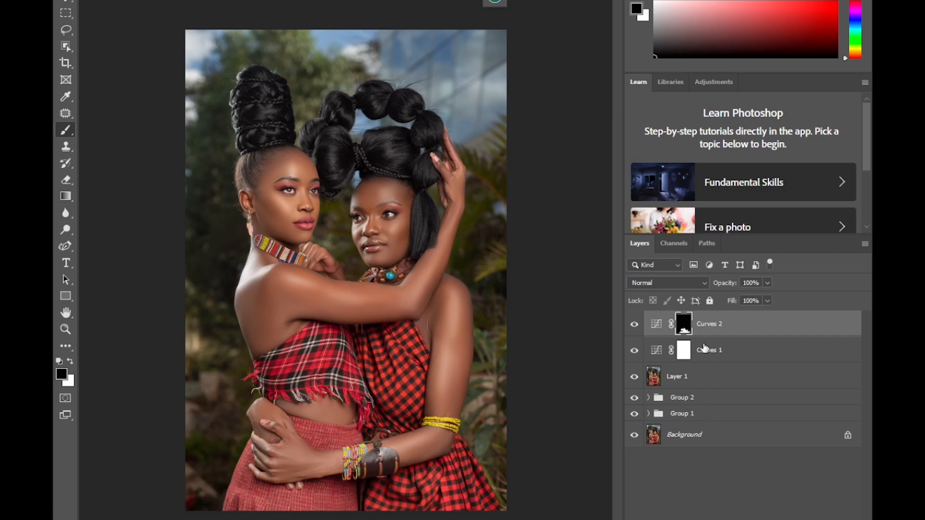
pyautogui.click(634, 327)
pyautogui.click(634, 328)
pyautogui.click(634, 329)
pyautogui.click(632, 331)
pyautogui.click(766, 283)
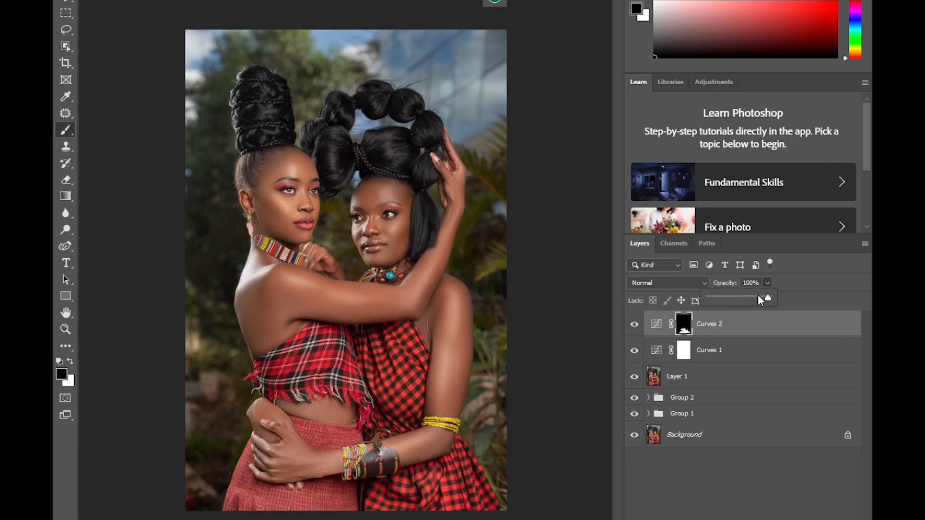
pyautogui.moveTo(750, 298); pyautogui.dragTo(746, 299)
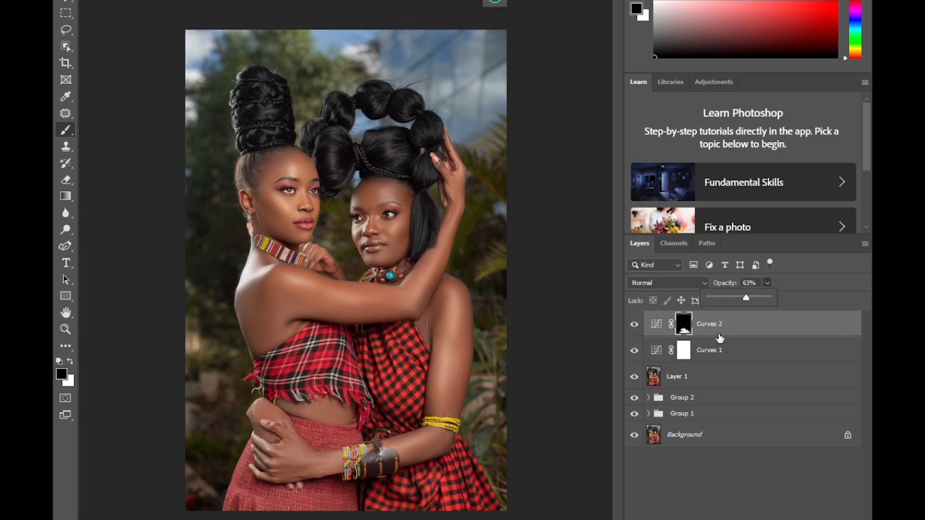
# Step: Compare the portrait with and without Curves 1 and select that adjustment layer
pyautogui.click(631, 355)
pyautogui.click(634, 356)
pyautogui.click(634, 355)
pyautogui.click(692, 364)
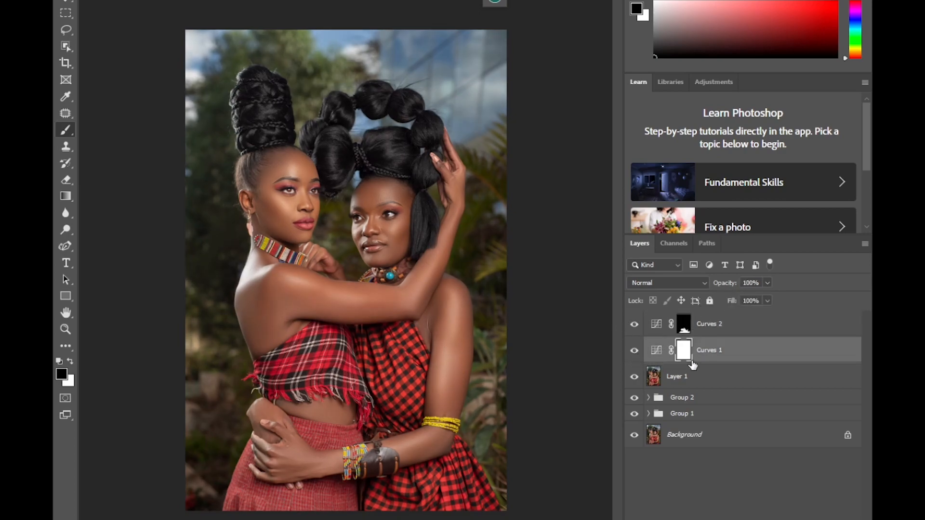
pyautogui.click(730, 519)
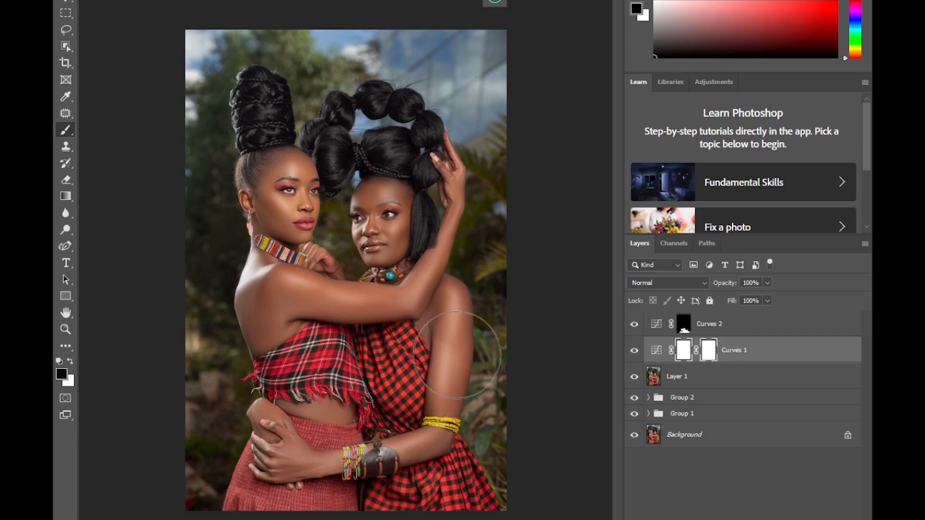
pyautogui.press('x')
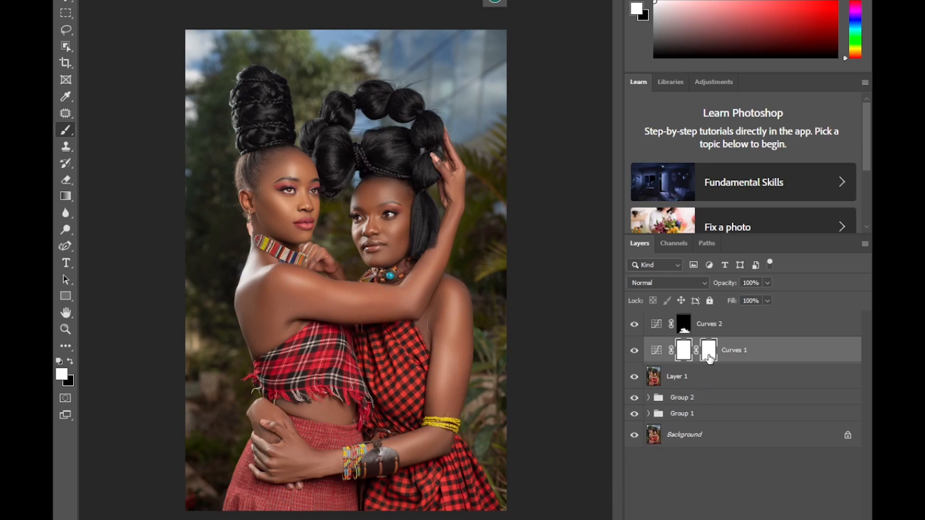
pyautogui.hotkey('ctrl', 'i')
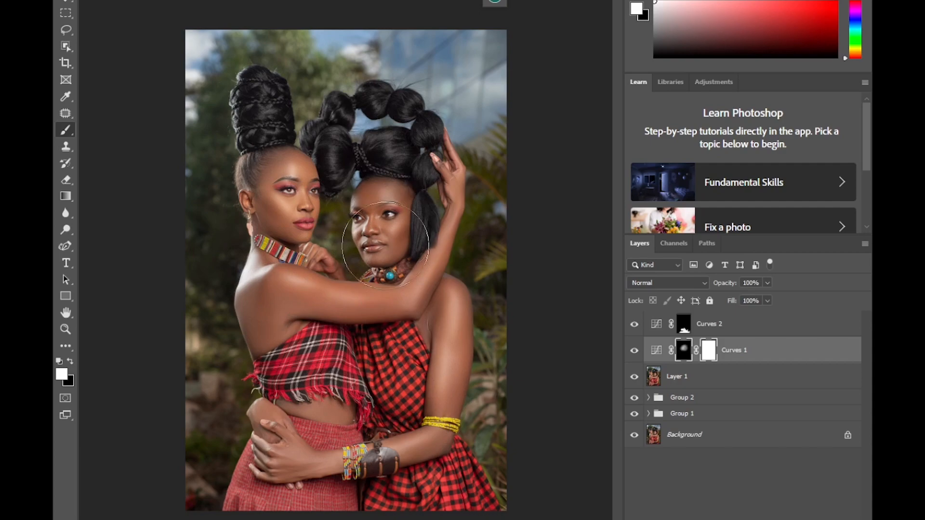
pyautogui.moveTo(286, 398)
pyautogui.mouseDown()
pyautogui.moveTo(330, 415)
pyautogui.moveTo(291, 359)
pyautogui.moveTo(291, 412)
pyautogui.mouseUp()
pyautogui.hotkey('ctrl', 'z')
pyautogui.hotkey('ctrl', 'i')
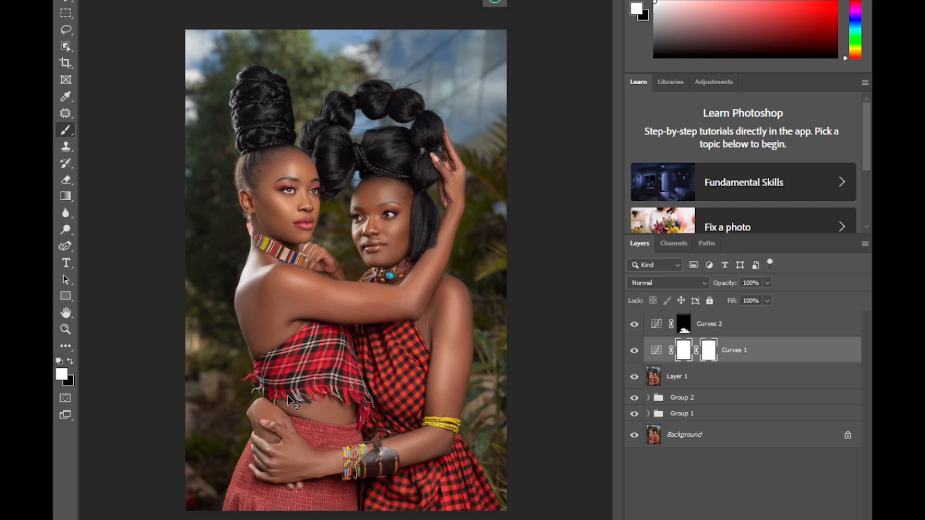
pyautogui.hotkey('ctrl', 'z')
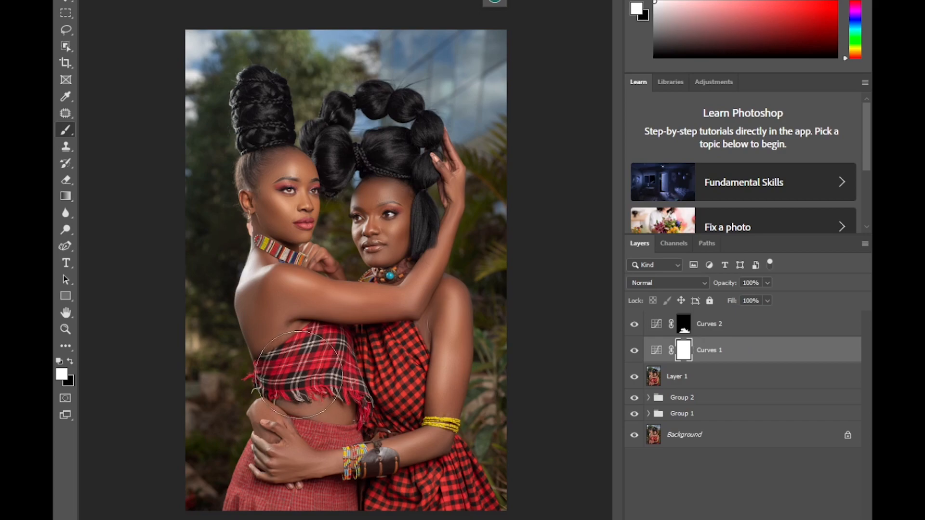
# Step: Paint with a large black Brush on the Curves 1 mask over both women to hide that adjustment there
pyautogui.press('x')
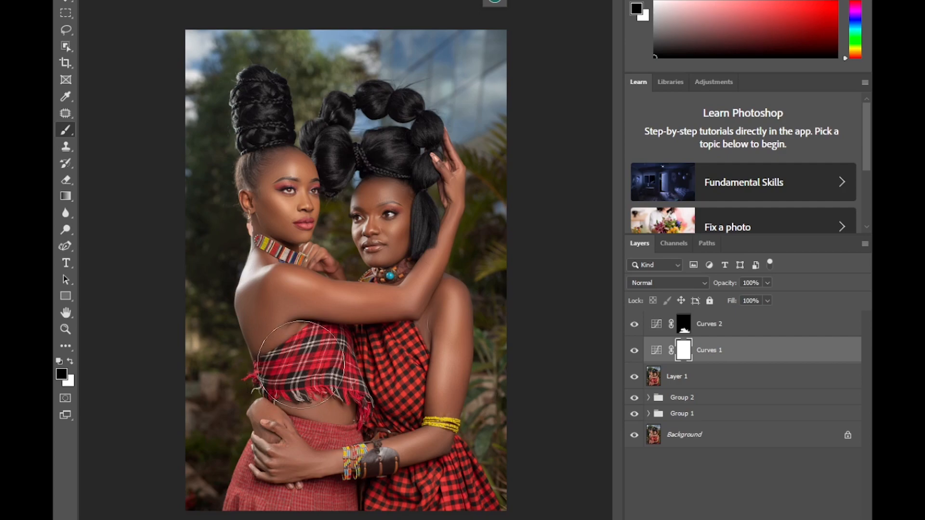
pyautogui.moveTo(434, 244)
pyautogui.mouseDown()
pyautogui.moveTo(289, 170)
pyautogui.moveTo(308, 239)
pyautogui.mouseUp()
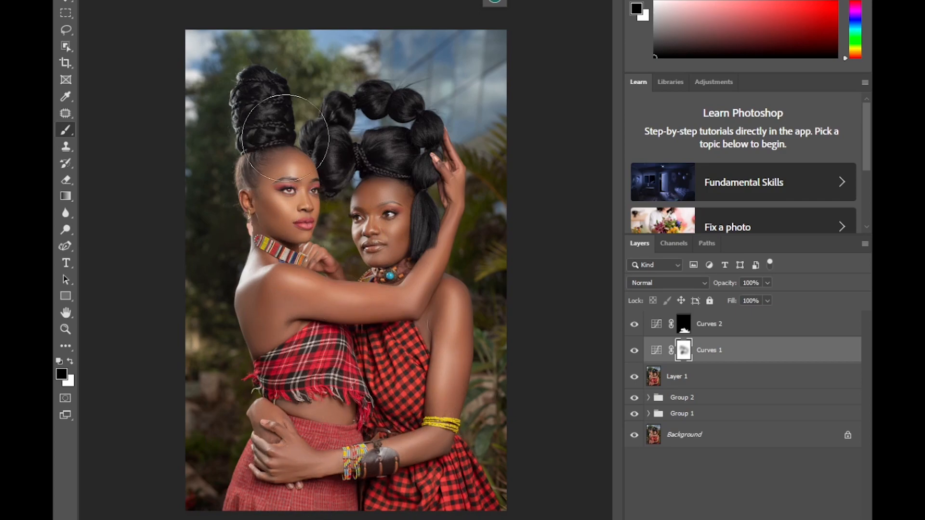
pyautogui.moveTo(411, 195)
pyautogui.mouseDown()
pyautogui.moveTo(357, 269)
pyautogui.moveTo(390, 433)
pyautogui.moveTo(473, 516)
pyautogui.mouseUp()
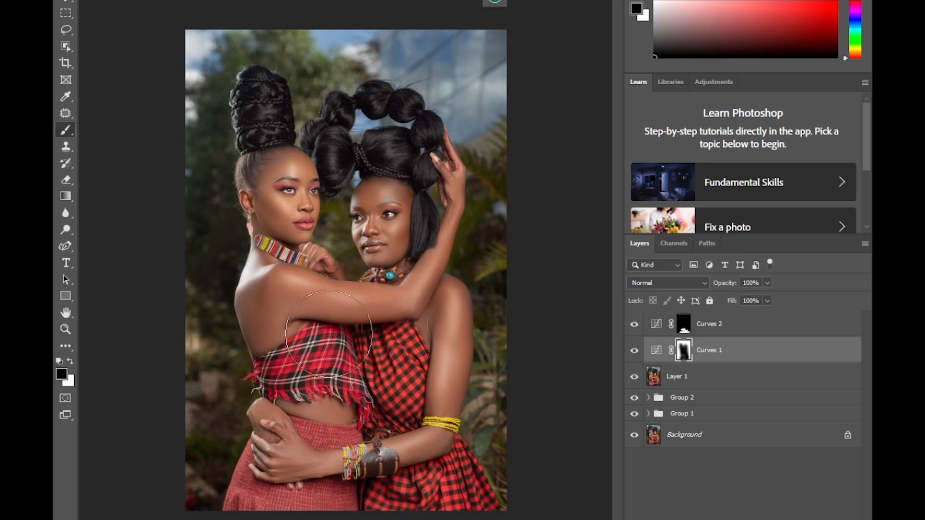
pyautogui.scroll(3, 322, 266)
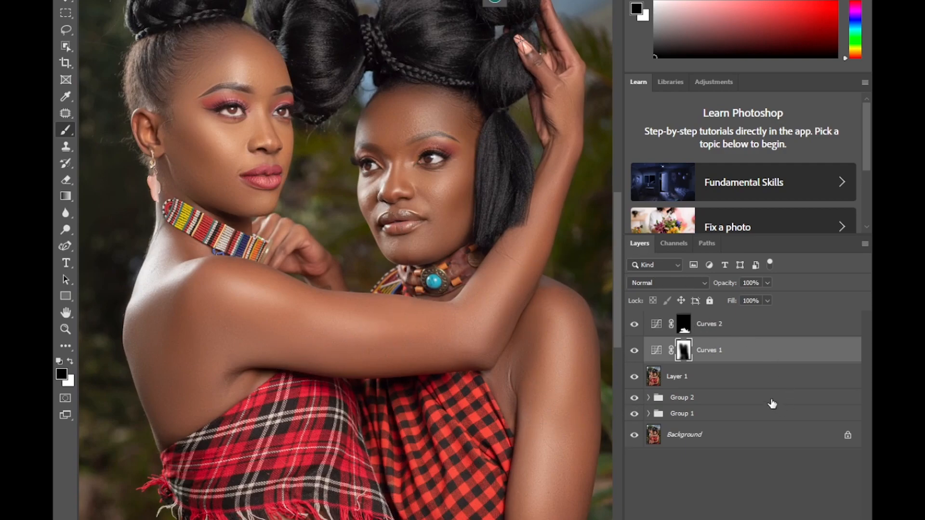
# Step: Flatten all the layers and groups into the Background and duplicate it as a new layer
pyautogui.click(715, 330)
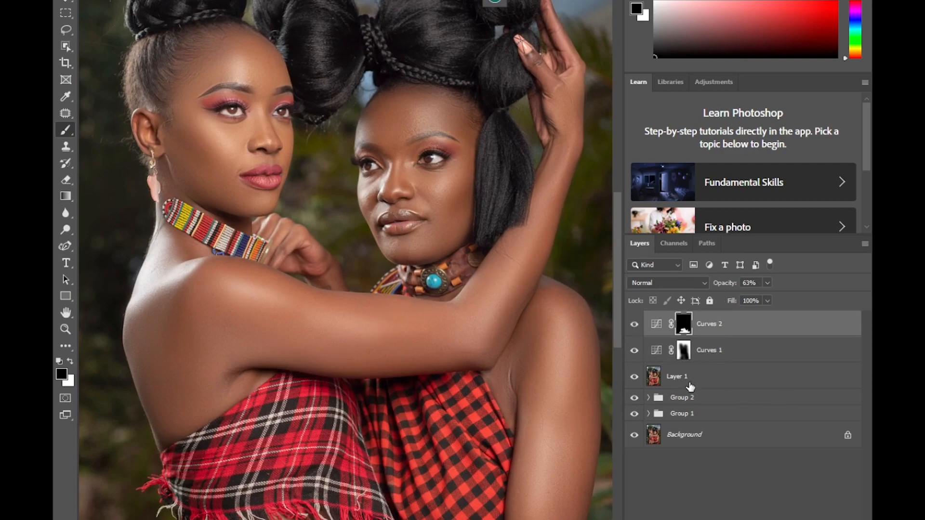
pyautogui.keyDown('shift'); pyautogui.click(686, 439); pyautogui.keyUp('shift')
pyautogui.press('x')
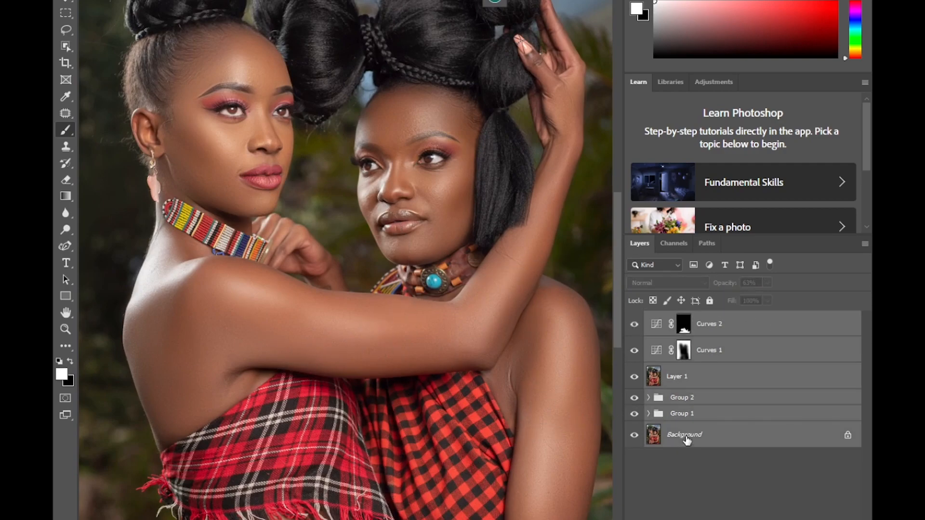
pyautogui.rightClick(687, 394)
pyautogui.click(717, 459)
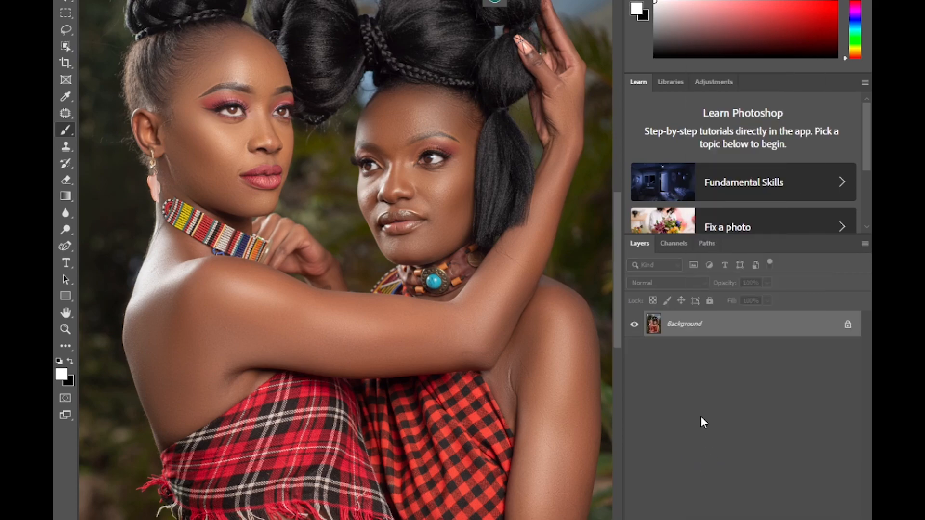
pyautogui.hotkey('ctrl', 'j')
pyautogui.hotkey('ctrl', '0')
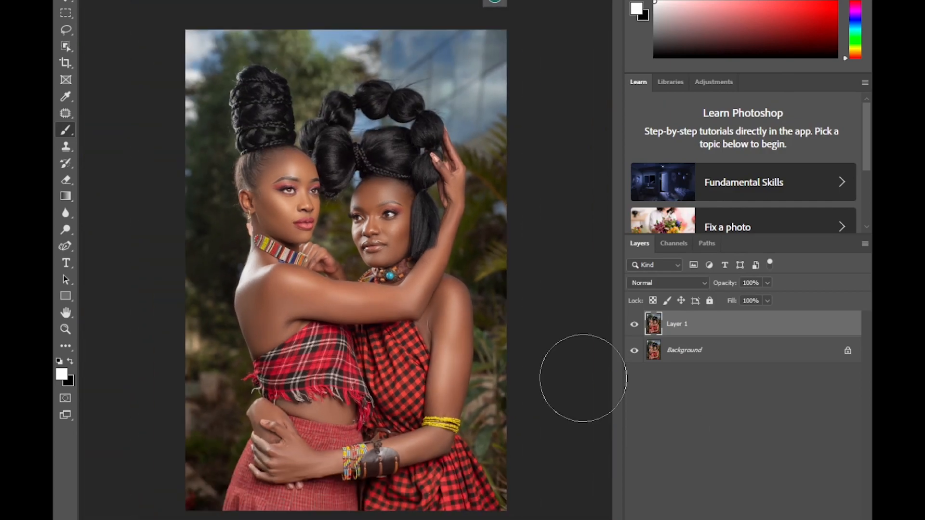
pyautogui.press('[')
pyautogui.press('[')
pyautogui.press('[')
pyautogui.press('[')
pyautogui.press('[')
pyautogui.press('[')
pyautogui.press('[')
pyautogui.press('[')
pyautogui.click(799, 519)
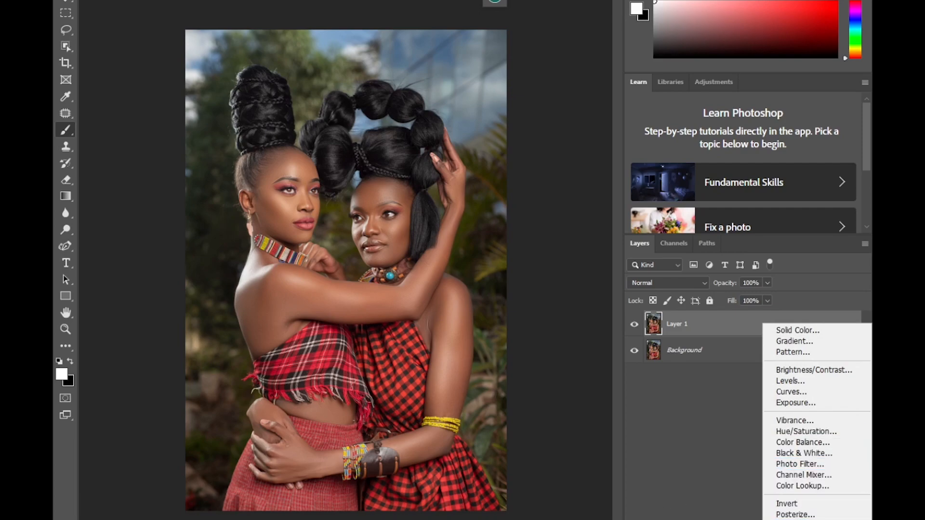
pyautogui.click(799, 519)
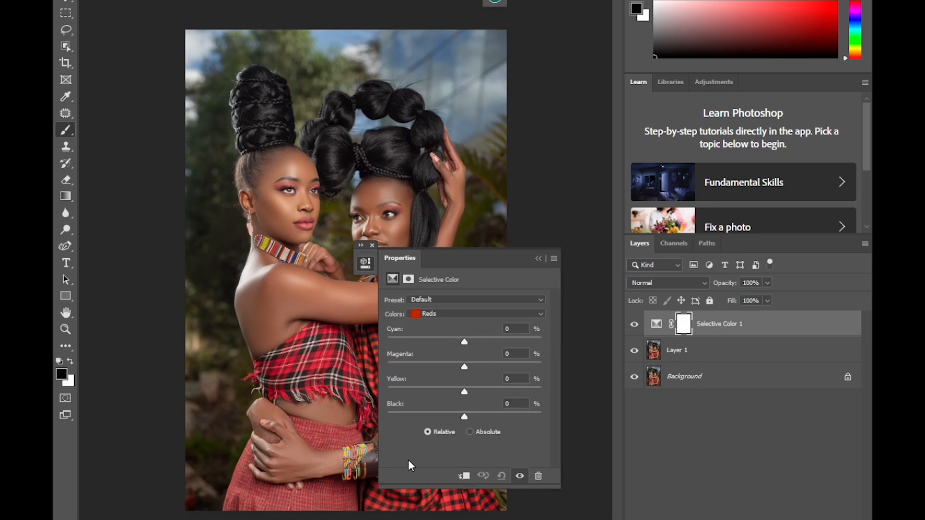
pyautogui.hotkey('ctrl', '+')
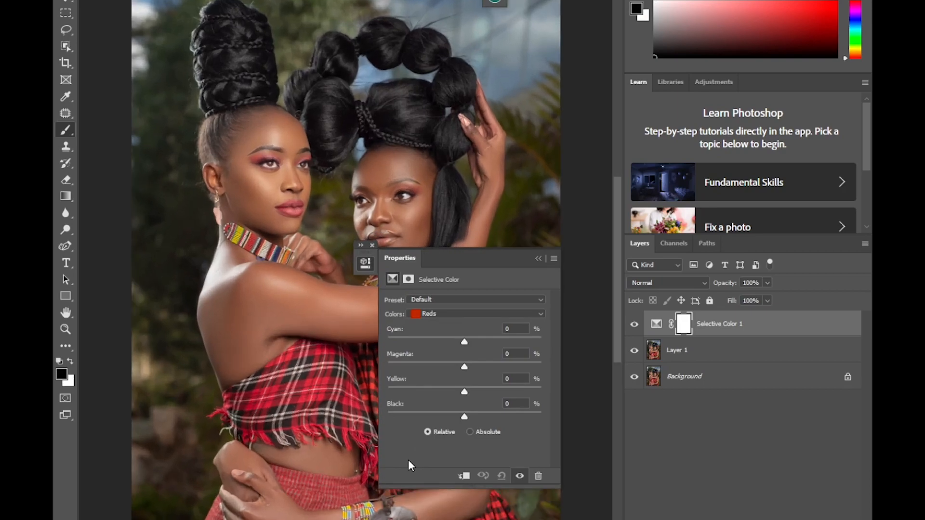
pyautogui.click(538, 259)
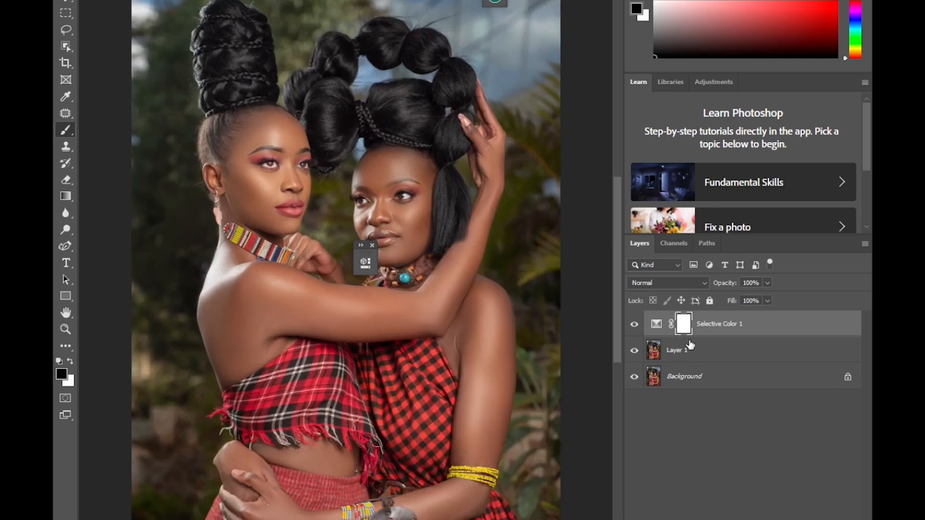
pyautogui.press('Delete')
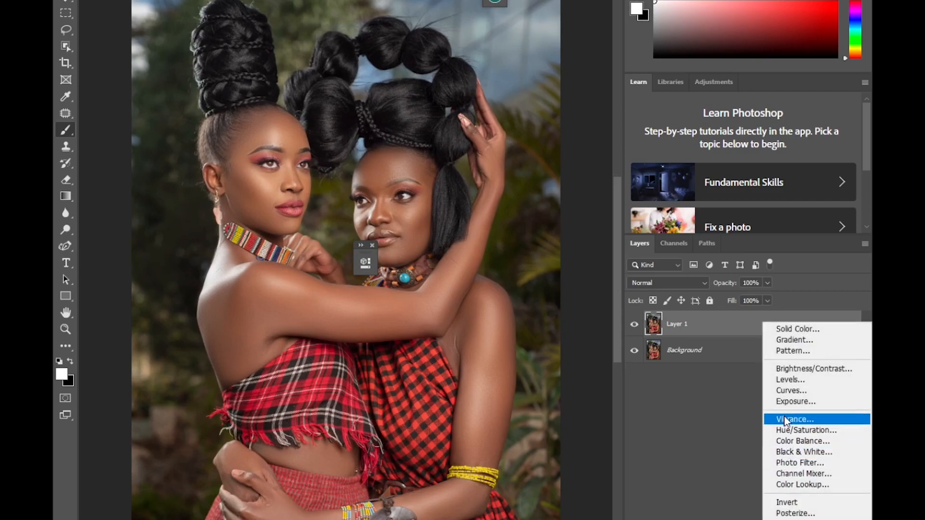
# Step: Add a Levels adjustment layer above Layer 1 with the black input level at 8 and the white input level at 243
pyautogui.click(785, 379)
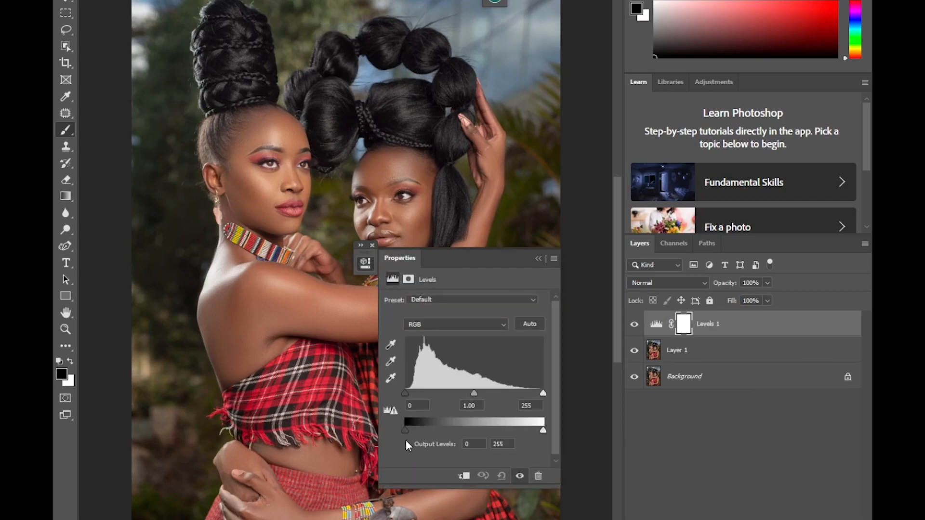
pyautogui.moveTo(403, 391); pyautogui.dragTo(408, 392)
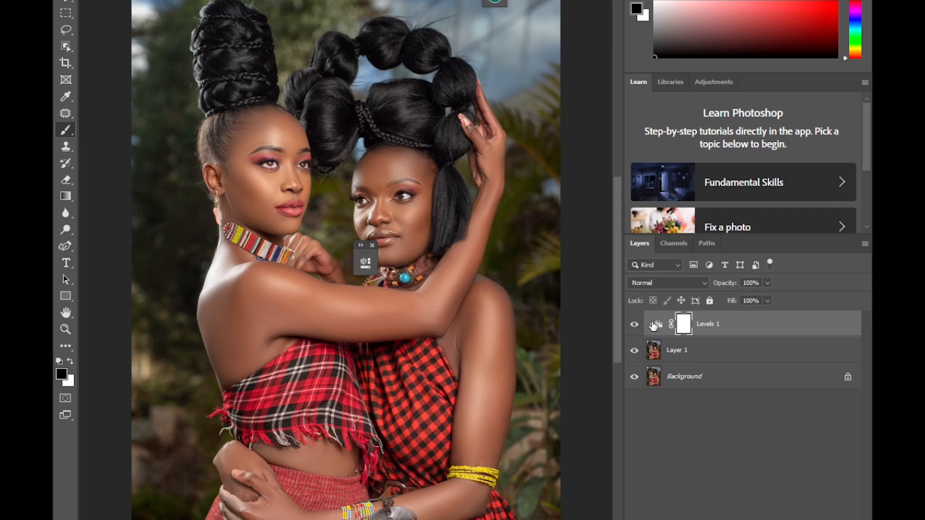
pyautogui.click(657, 325)
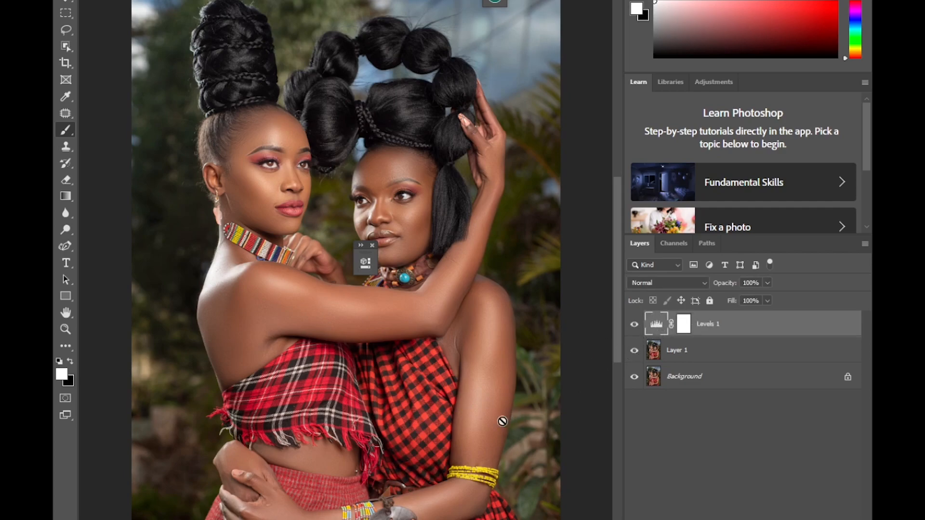
pyautogui.doubleClick(653, 324)
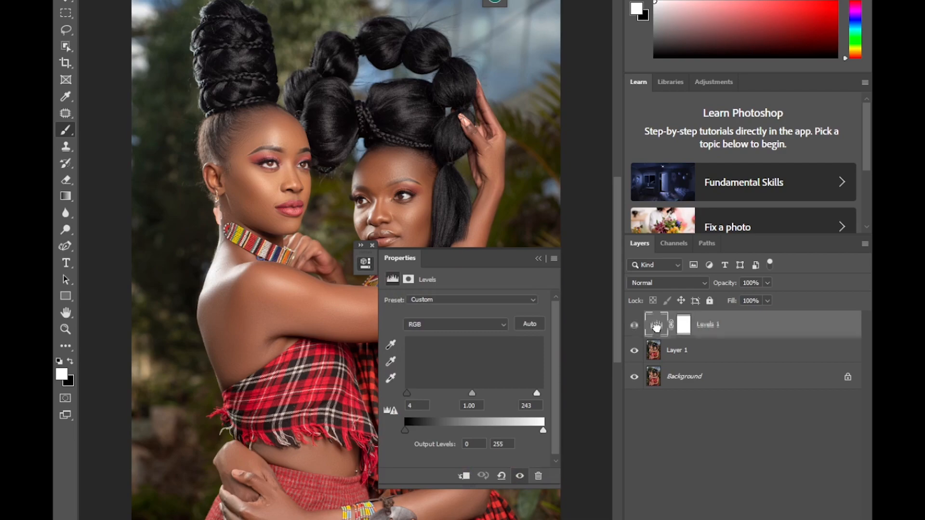
pyautogui.moveTo(407, 393); pyautogui.dragTo(413, 390)
pyautogui.click(538, 259)
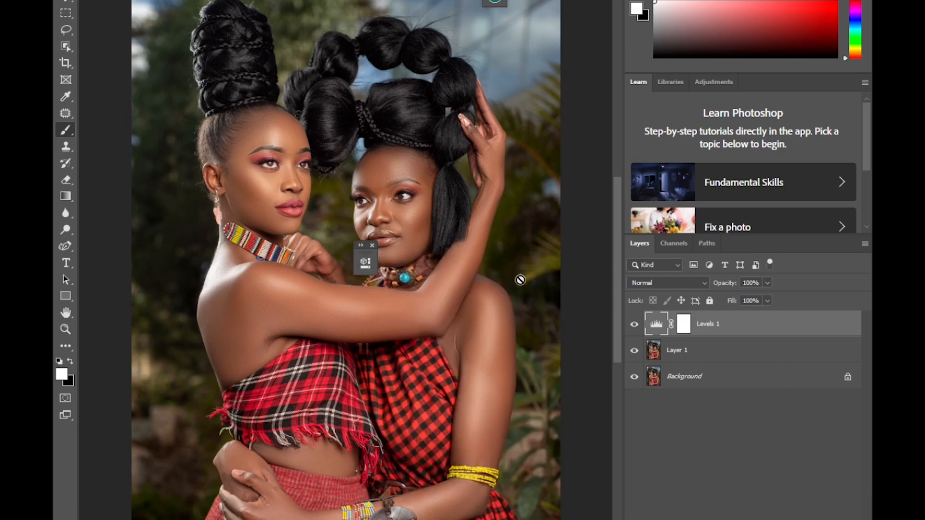
pyautogui.hotkey('ctrl', '-')
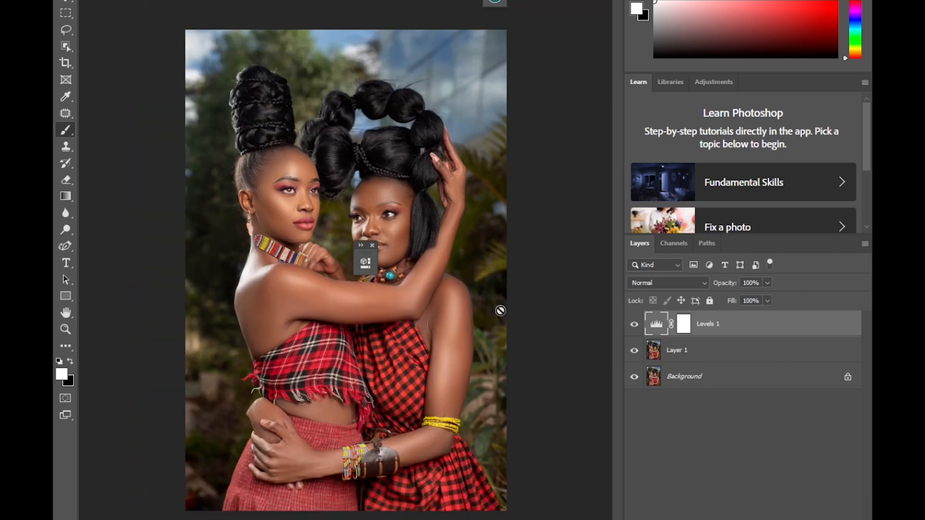
pyautogui.click(371, 246)
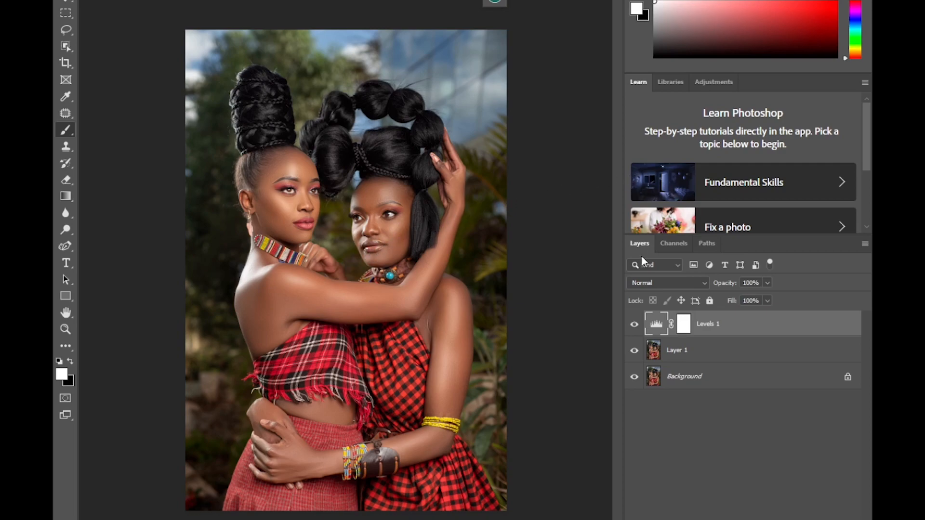
# Step: Add a Selective Color adjustment layer, set Black to +1% in the Blacks range and fine-tune Yellow there
pyautogui.click(777, 513)
pyautogui.click(795, 517)
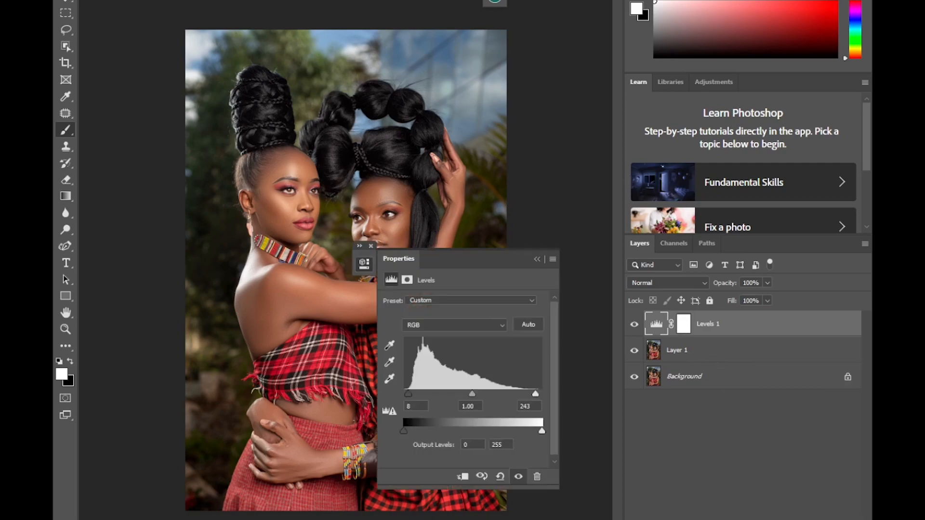
pyautogui.click(444, 316)
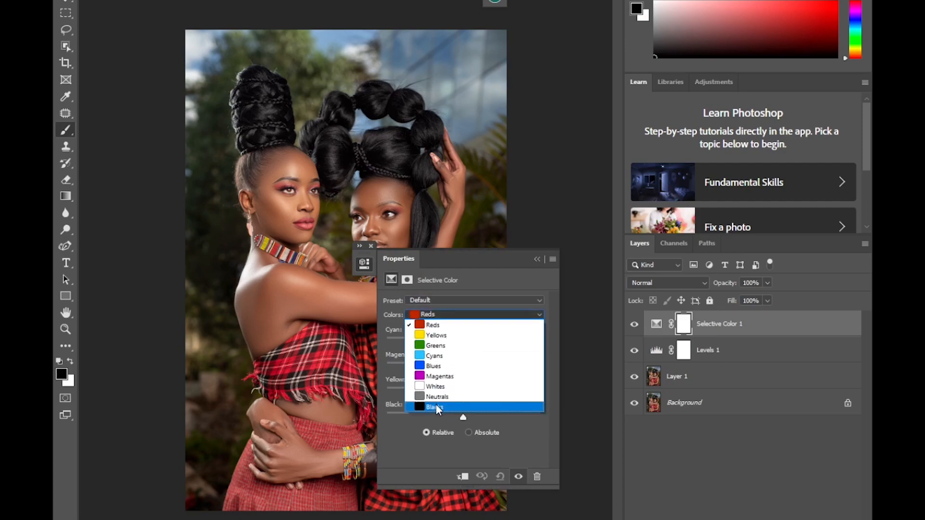
pyautogui.click(436, 404)
pyautogui.moveTo(464, 417); pyautogui.dragTo(464, 417)
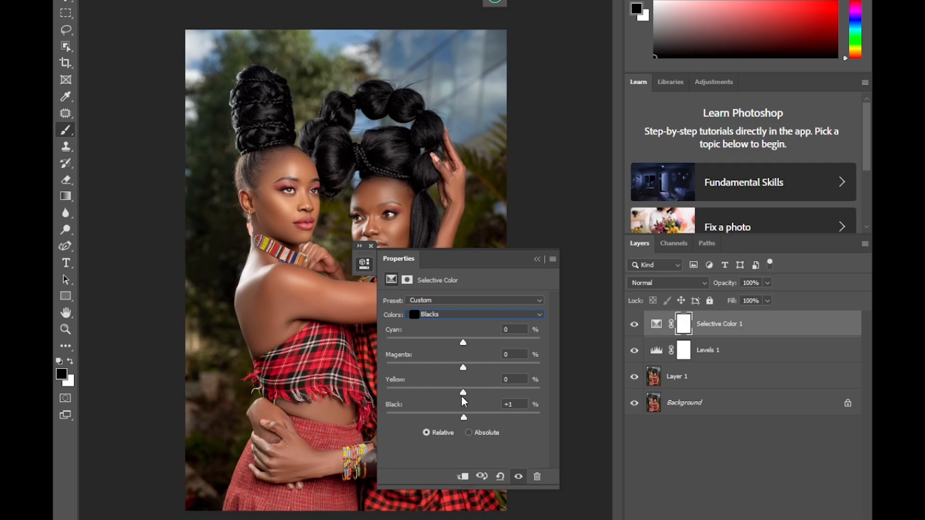
pyautogui.moveTo(462, 395); pyautogui.dragTo(462, 394)
pyautogui.click(535, 259)
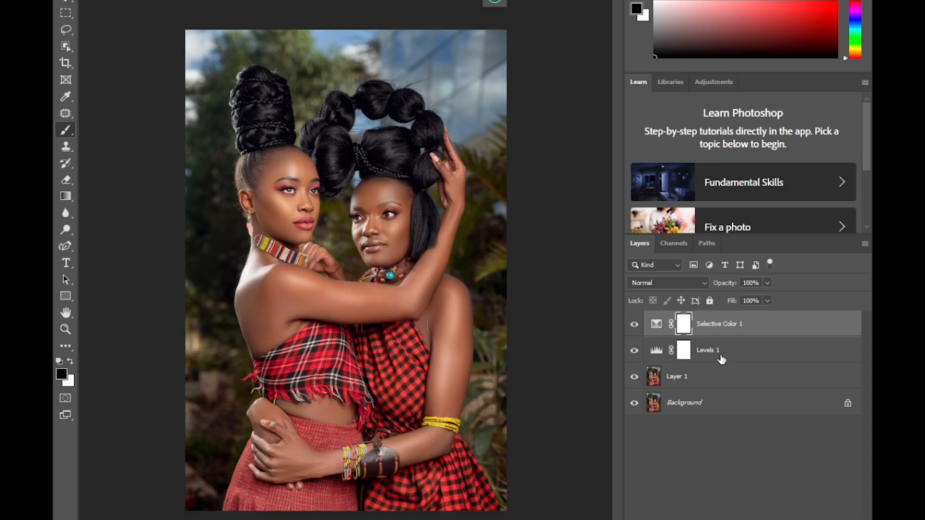
# Step: Add a second Selective Color layer and set the Yellows range to Cyan -12% and Yellow +2%
pyautogui.click(762, 519)
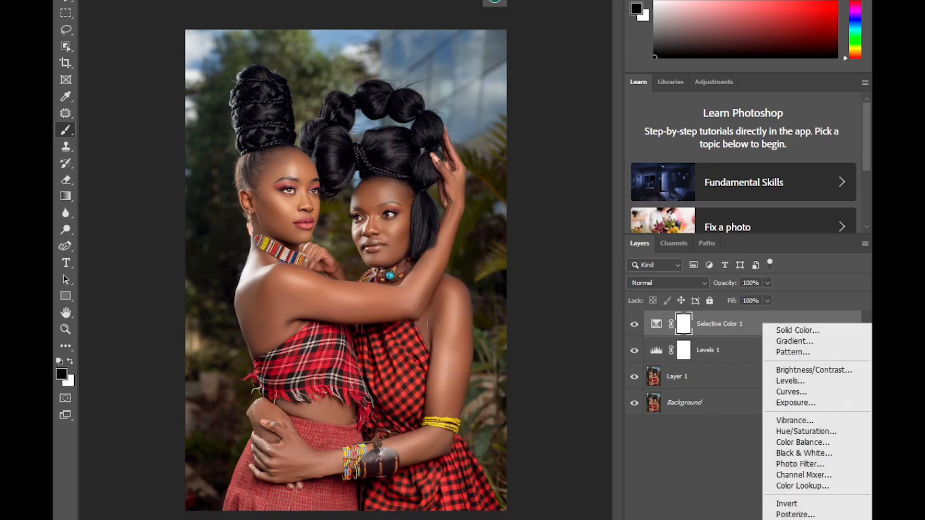
pyautogui.click(797, 519)
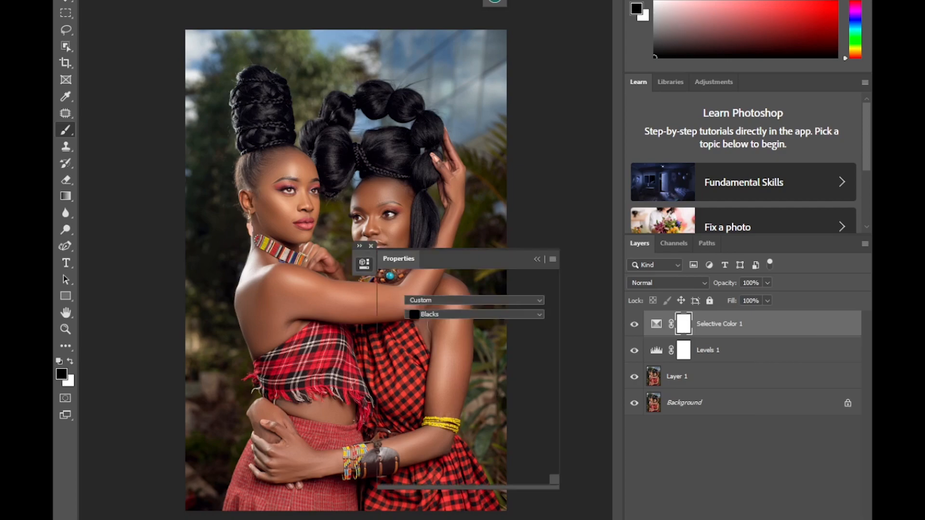
pyautogui.click(445, 313)
pyautogui.click(447, 331)
pyautogui.moveTo(463, 342); pyautogui.dragTo(457, 343)
pyautogui.moveTo(462, 391); pyautogui.dragTo(464, 389)
pyautogui.moveTo(456, 343)
pyautogui.mouseDown()
pyautogui.moveTo(431, 341)
pyautogui.moveTo(455, 345)
pyautogui.mouseUp()
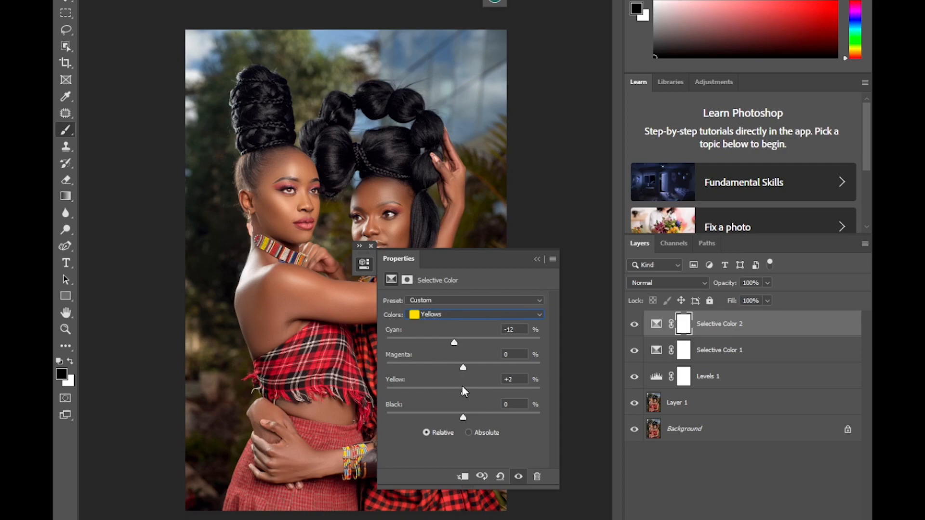
# Step: In the Reds range of Selective Color 2, lower Cyan slightly and raise Yellow slightly
pyautogui.click(457, 315)
pyautogui.click(442, 327)
pyautogui.moveTo(461, 349); pyautogui.dragTo(458, 344)
pyautogui.moveTo(463, 391); pyautogui.dragTo(468, 395)
# Step: In the Greens range of Selective Color 2, lower Cyan to its minimum and adjust Magenta and Yellow
pyautogui.click(463, 315)
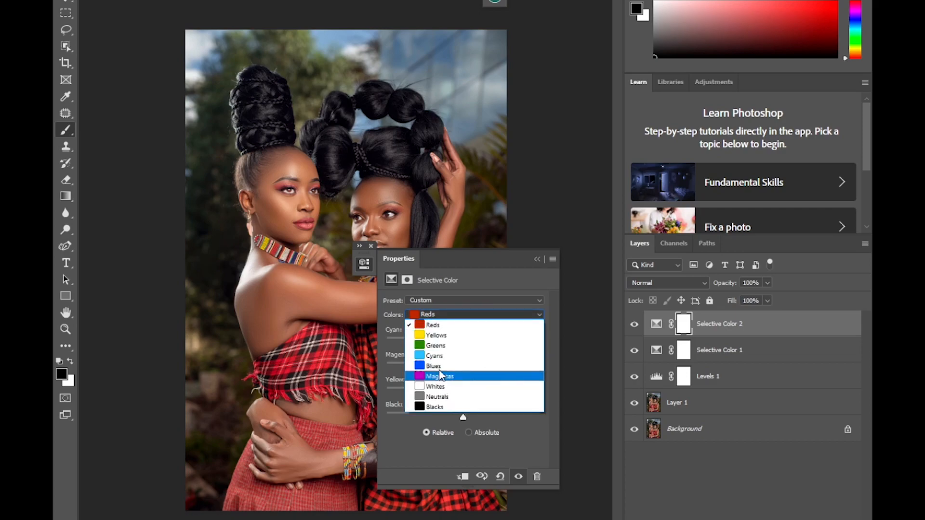
pyautogui.click(438, 346)
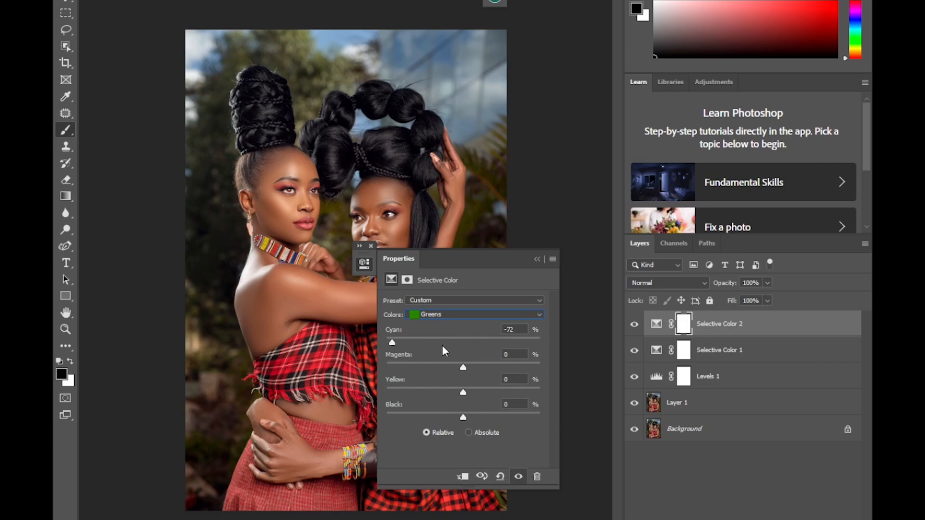
pyautogui.moveTo(458, 340); pyautogui.dragTo(386, 341)
pyautogui.moveTo(463, 367); pyautogui.dragTo(512, 363)
pyautogui.moveTo(462, 391); pyautogui.dragTo(429, 401)
pyautogui.moveTo(476, 384); pyautogui.dragTo(473, 385)
# Step: Set the Whites range of Selective Color 2 to Cyan +7%, Magenta -2%, Yellow +3% and Black -7%
pyautogui.click(439, 315)
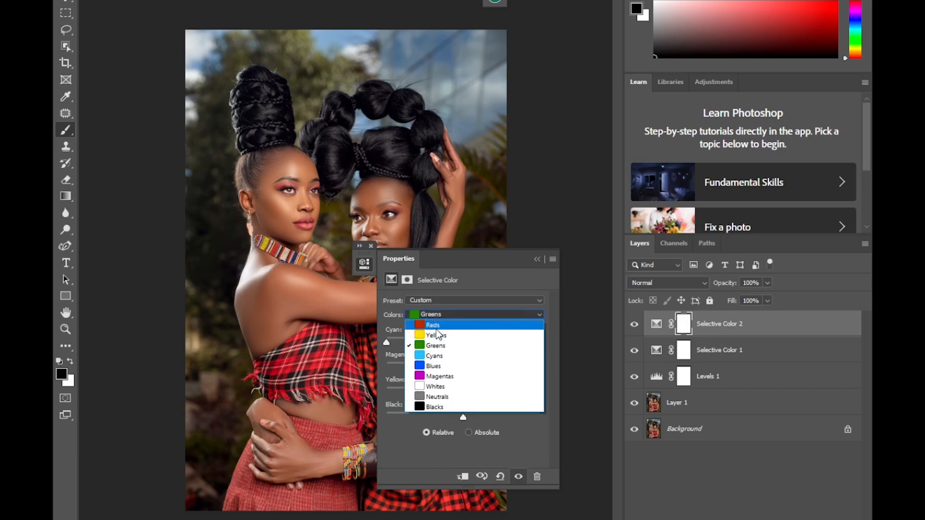
pyautogui.click(438, 388)
pyautogui.moveTo(449, 341); pyautogui.dragTo(458, 411)
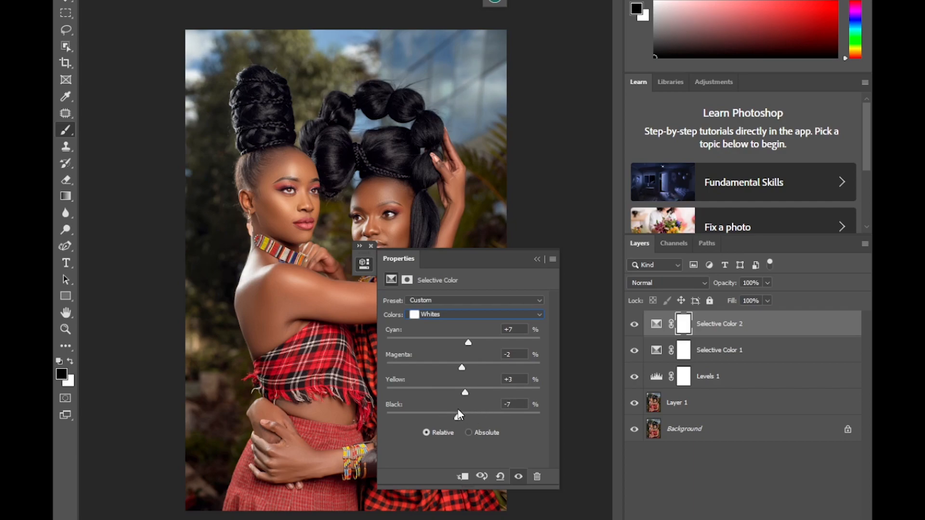
pyautogui.click(537, 260)
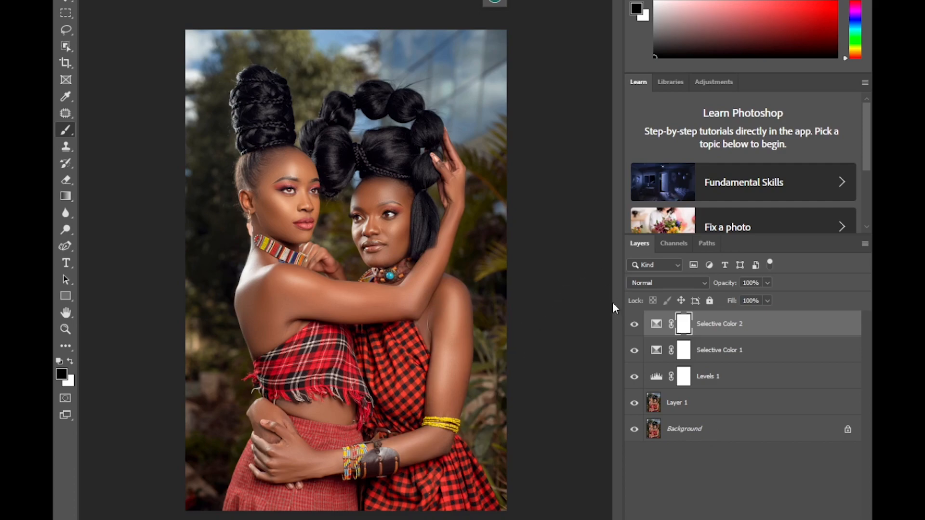
# Step: Compare the image with and without the Selective Color 2 adjustment
pyautogui.click(634, 325)
pyautogui.click(634, 328)
pyautogui.click(634, 329)
pyautogui.click(633, 330)
pyautogui.click(632, 331)
pyautogui.click(632, 331)
pyautogui.click(632, 330)
pyautogui.click(632, 329)
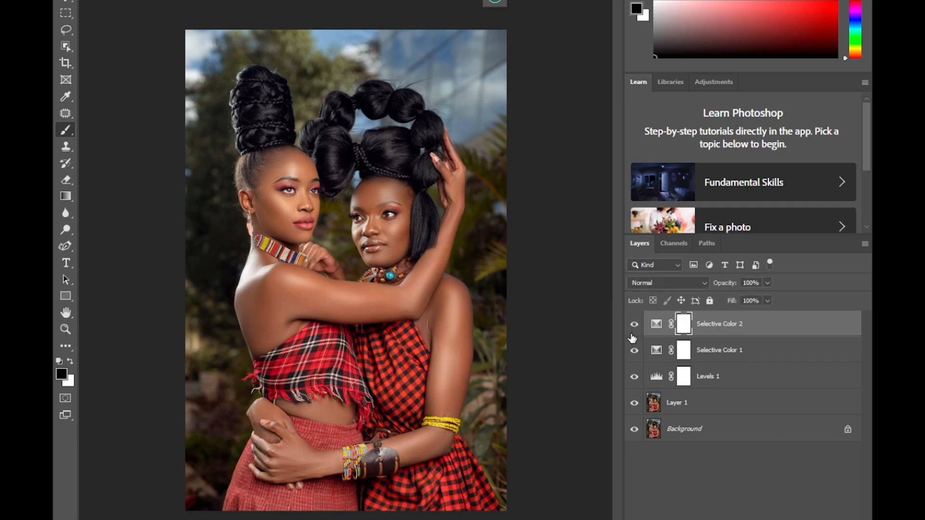
# Step: Group Levels 1 and both Selective Color layers, and compare the image with and without the group
pyautogui.keyDown('shift'); pyautogui.click(721, 354); pyautogui.keyUp('shift')
pyautogui.keyDown('shift'); pyautogui.click(716, 377); pyautogui.keyUp('shift')
pyautogui.hotkey('ctrl', 'g')
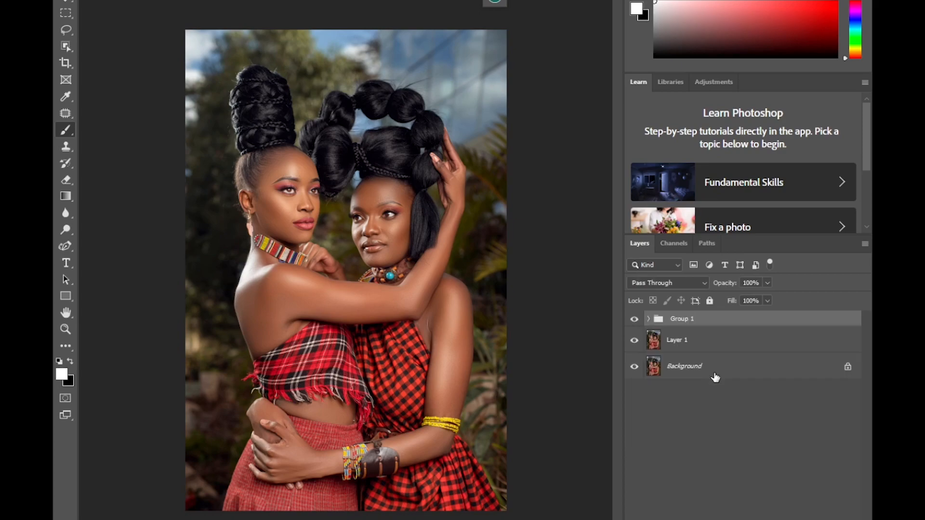
pyautogui.click(634, 320)
pyautogui.click(633, 320)
pyautogui.click(632, 320)
pyautogui.click(633, 321)
pyautogui.click(633, 320)
pyautogui.click(632, 321)
# Step: Stamp all visible layers into a new layer and lower its Temperature to -6 in the Camera Raw filter
pyautogui.hotkey('ctrl', 'shift', 'alt', 'e')
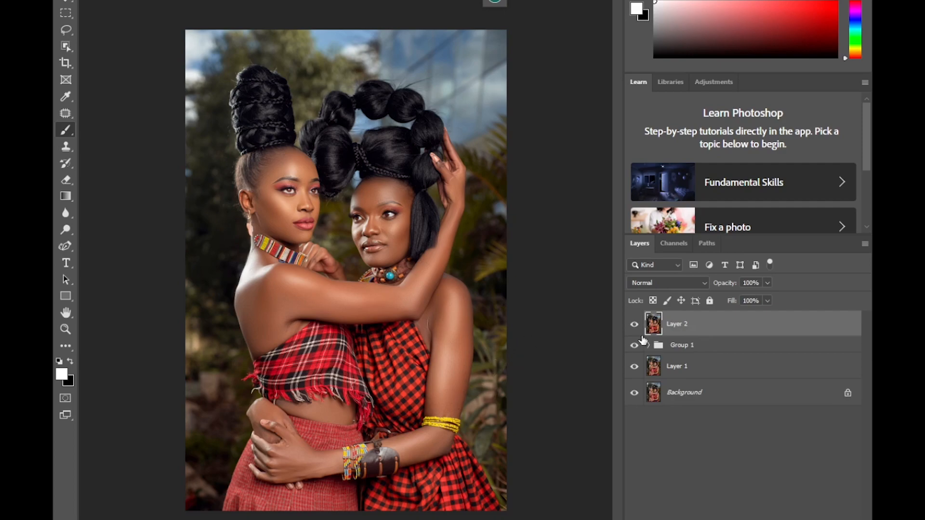
pyautogui.click(229, 0)
pyautogui.click(247, 18)
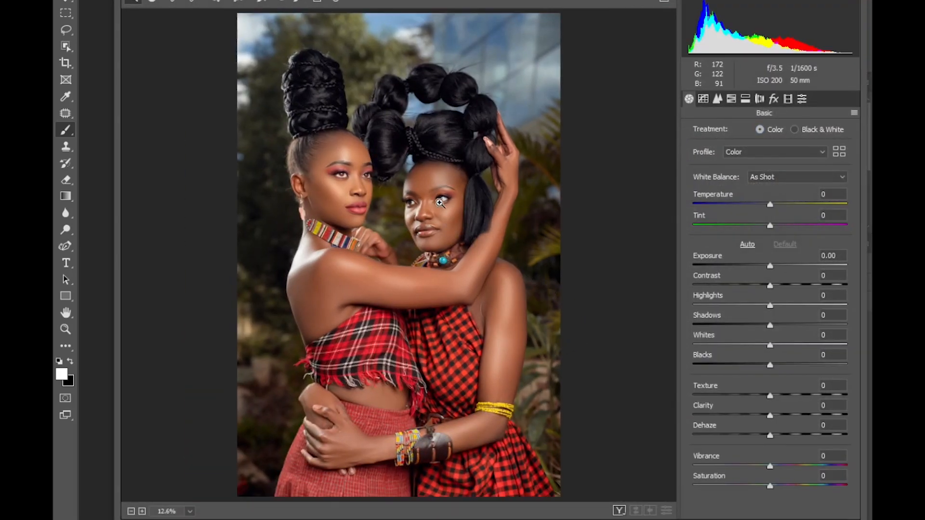
pyautogui.click(441, 204)
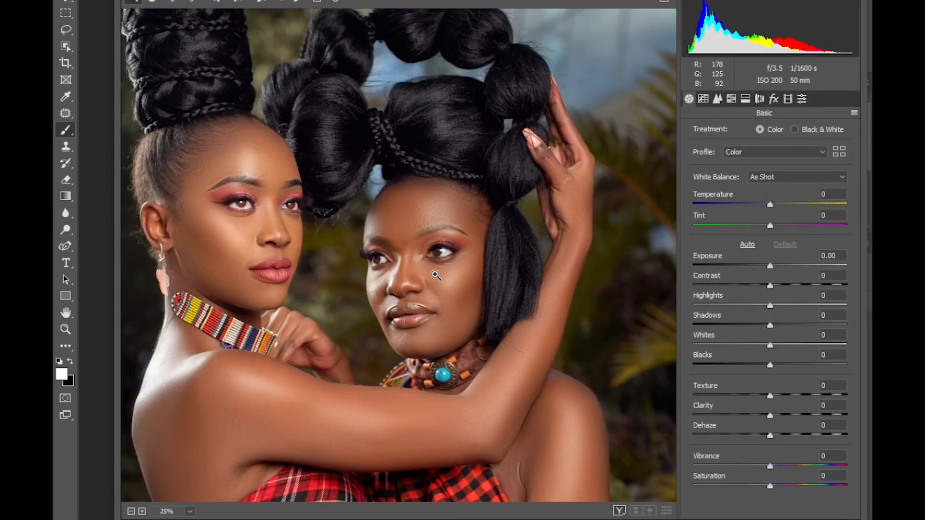
pyautogui.click(437, 276)
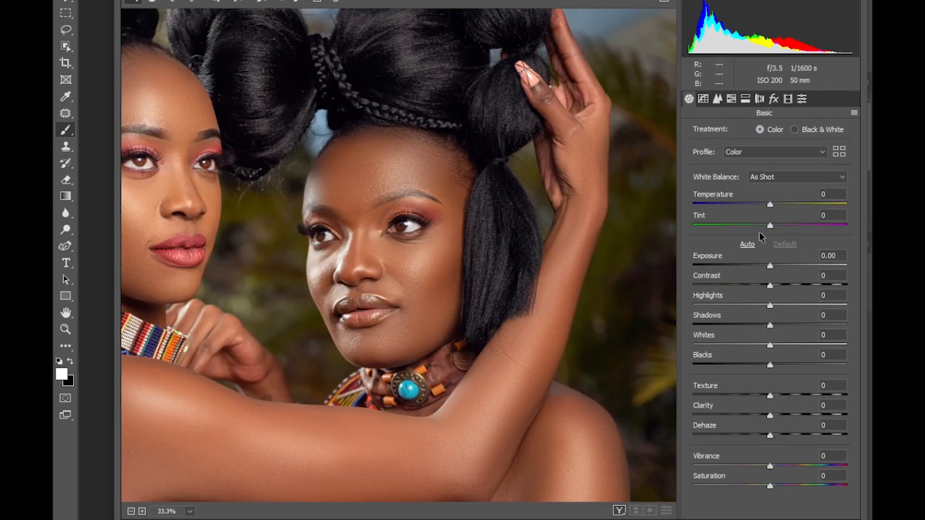
pyautogui.click(770, 206)
pyautogui.moveTo(770, 206); pyautogui.dragTo(768, 208)
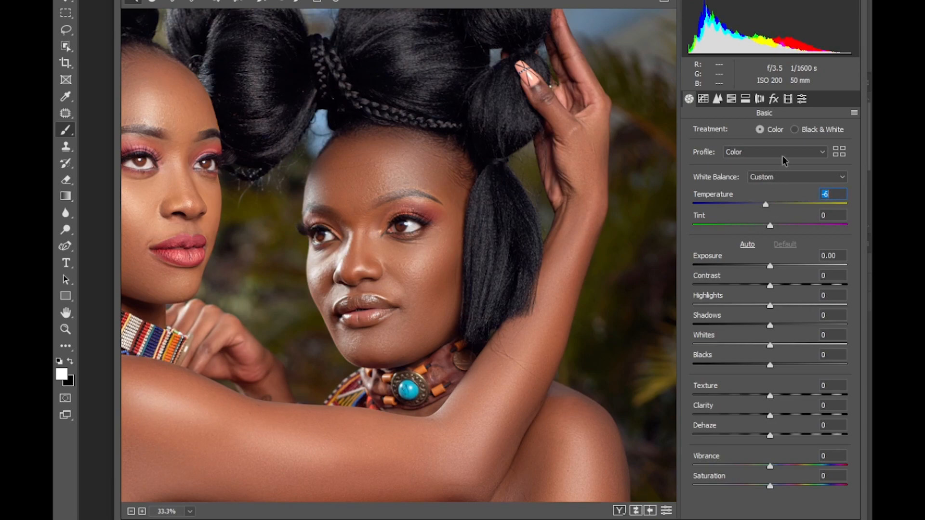
# Step: In the Camera Raw Calibration settings, set Red Primary Hue to -4, fine-tune the Blue Primary and apply the filter
pyautogui.click(788, 99)
pyautogui.moveTo(769, 221); pyautogui.dragTo(767, 223)
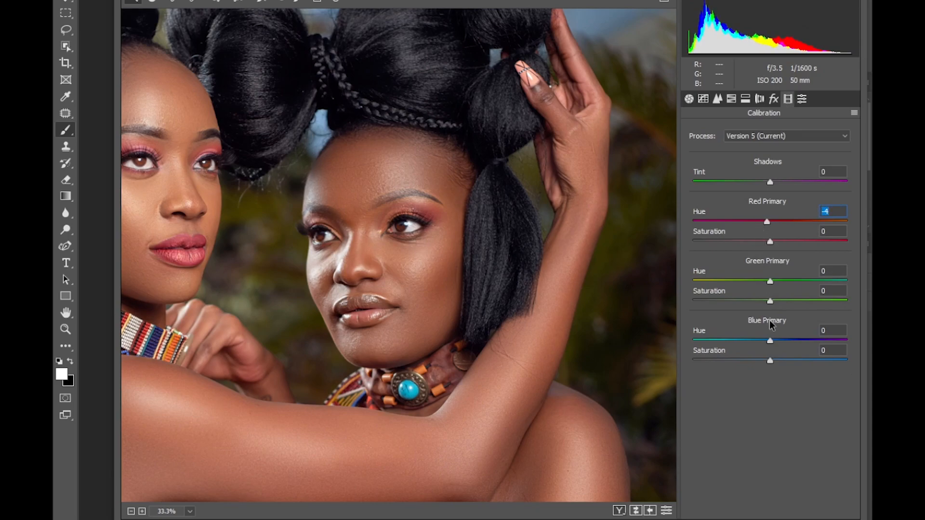
pyautogui.moveTo(770, 339); pyautogui.dragTo(770, 359)
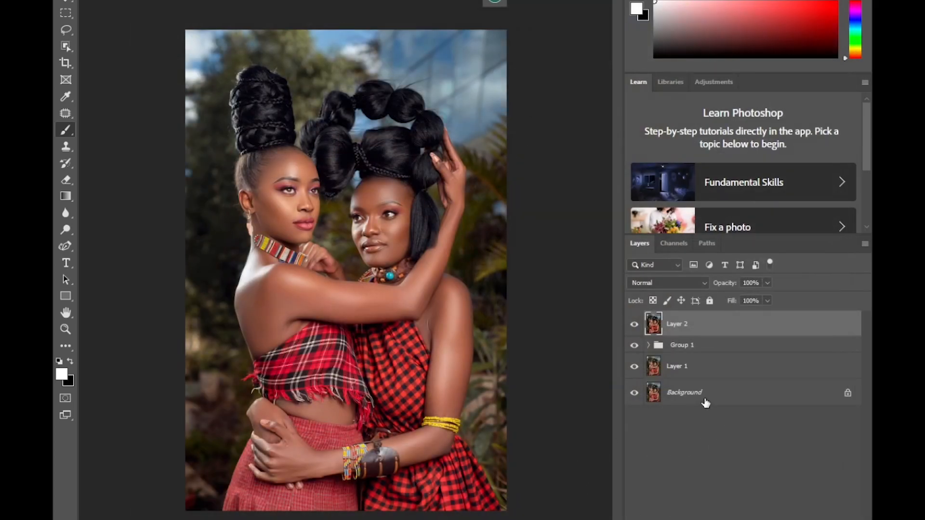
# Step: Compare the image with and without the Camera Raw changes on Layer 2
pyautogui.click(634, 325)
pyautogui.click(633, 325)
pyautogui.click(633, 325)
pyautogui.click(633, 324)
pyautogui.click(634, 325)
# Step: Add a Color Balance adjustment layer with Midtones at Cyan–Red +2, Magenta–Green +2 and Yellow–Blue -5
pyautogui.click(770, 518)
pyautogui.click(802, 439)
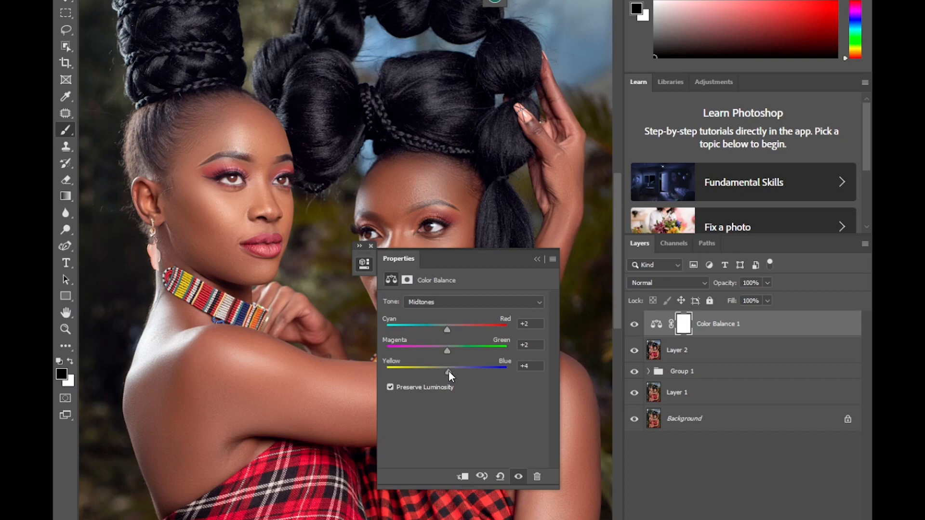
pyautogui.moveTo(449, 371); pyautogui.dragTo(445, 371)
# Step: In the Color Balance Shadows, set Cyan–Red to -4 and fine-tune Yellow–Blue
pyautogui.click(442, 302)
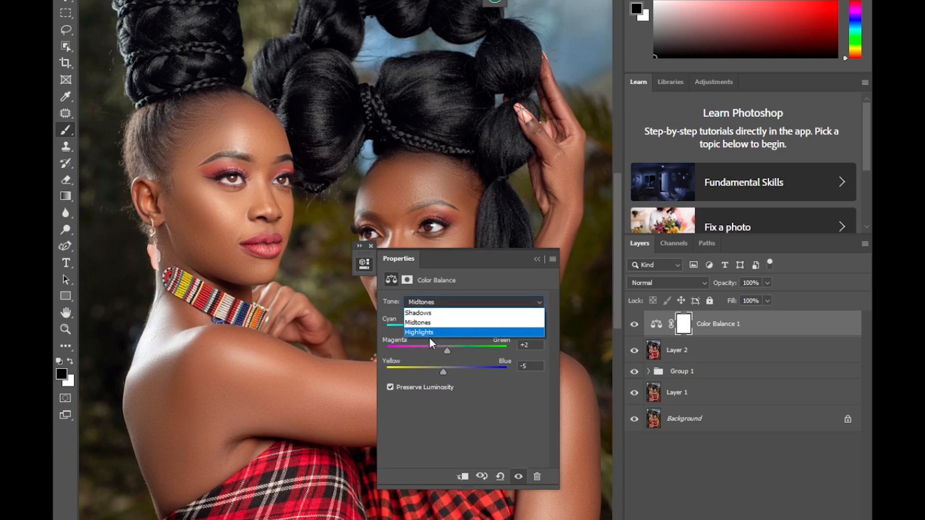
pyautogui.click(418, 313)
pyautogui.moveTo(448, 328); pyautogui.dragTo(443, 324)
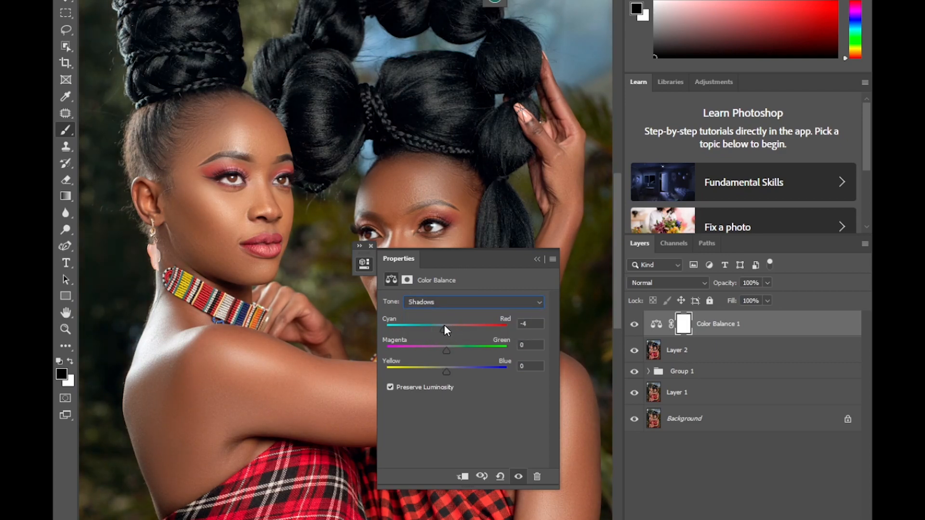
pyautogui.moveTo(447, 367); pyautogui.dragTo(447, 365)
# Step: In the Color Balance Highlights, shift Cyan–Red and Yellow–Blue slightly
pyautogui.click(434, 301)
pyautogui.click(428, 333)
pyautogui.moveTo(448, 327); pyautogui.dragTo(448, 329)
pyautogui.moveTo(447, 366); pyautogui.dragTo(450, 365)
pyautogui.click(537, 259)
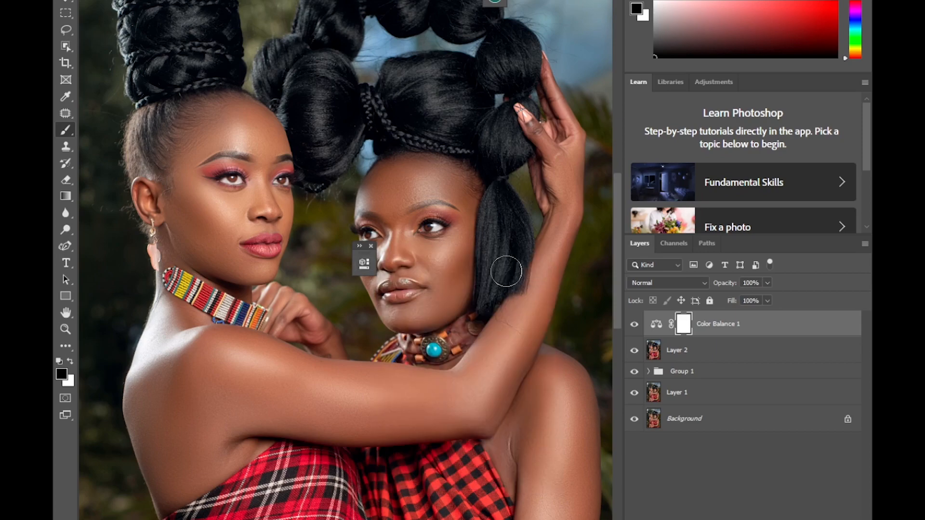
# Step: Compare the whole portrait with and without the Color Balance 1 adjustment
pyautogui.hotkey('ctrl', '0')
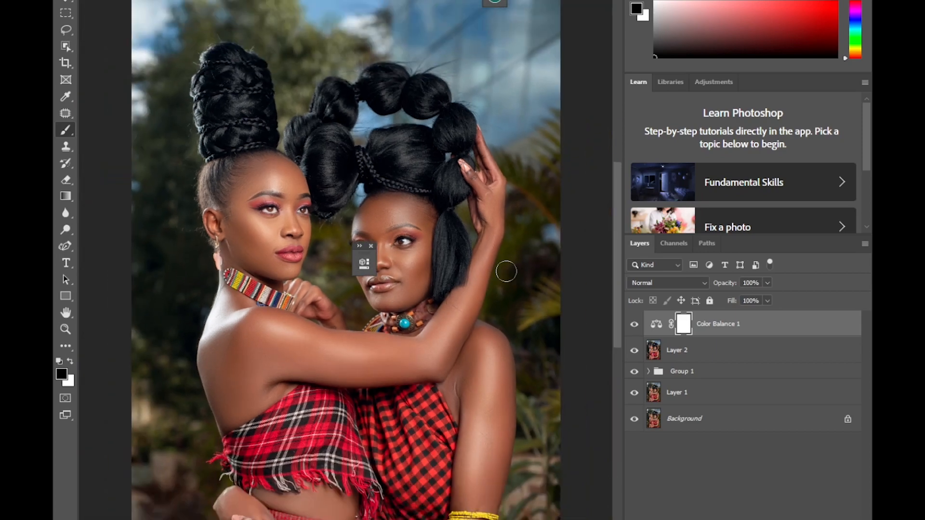
pyautogui.hotkey('ctrl', '0')
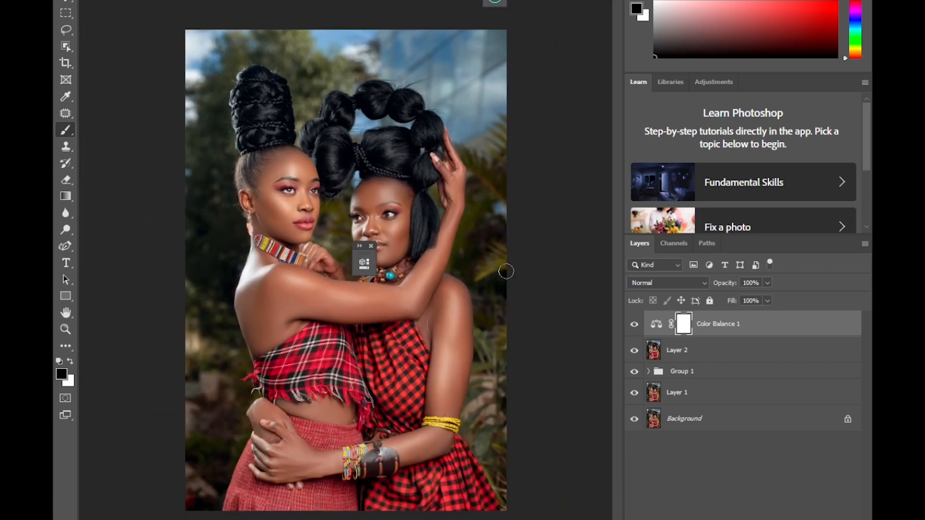
pyautogui.click(634, 324)
pyautogui.click(635, 326)
pyautogui.click(635, 327)
pyautogui.click(634, 324)
# Step: Lower the opacity of the Color Balance 1 layer to 45%
pyautogui.click(722, 331)
pyautogui.press('x')
pyautogui.click(766, 283)
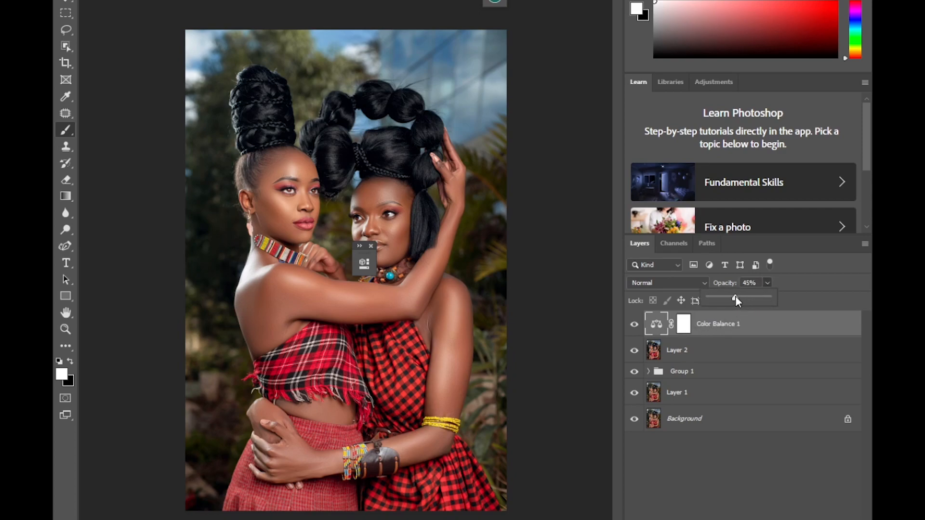
# Step: Compare the image with and without Layer 2 and reduce that layer's opacity to 78%
pyautogui.click(684, 350)
pyautogui.click(684, 350)
pyautogui.click(635, 354)
pyautogui.click(635, 356)
pyautogui.click(634, 356)
pyautogui.click(635, 355)
pyautogui.click(635, 355)
pyautogui.click(636, 355)
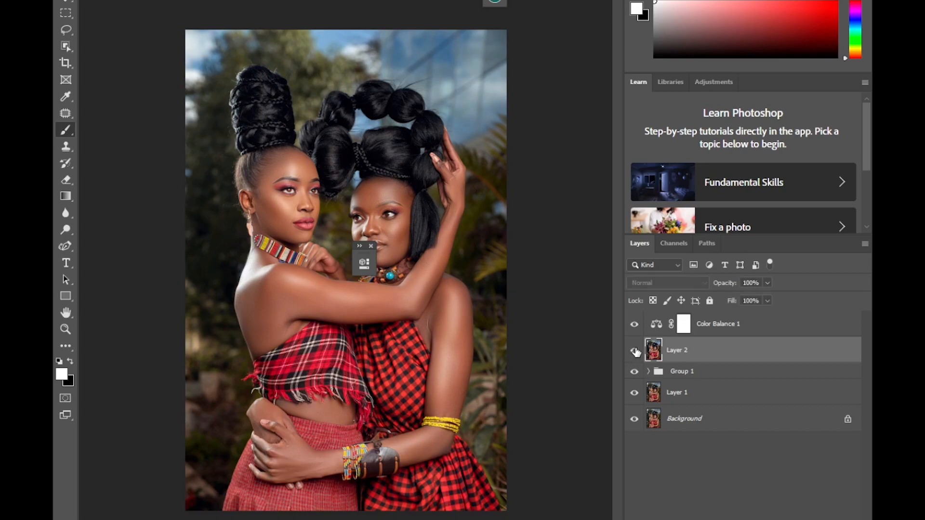
pyautogui.click(767, 283)
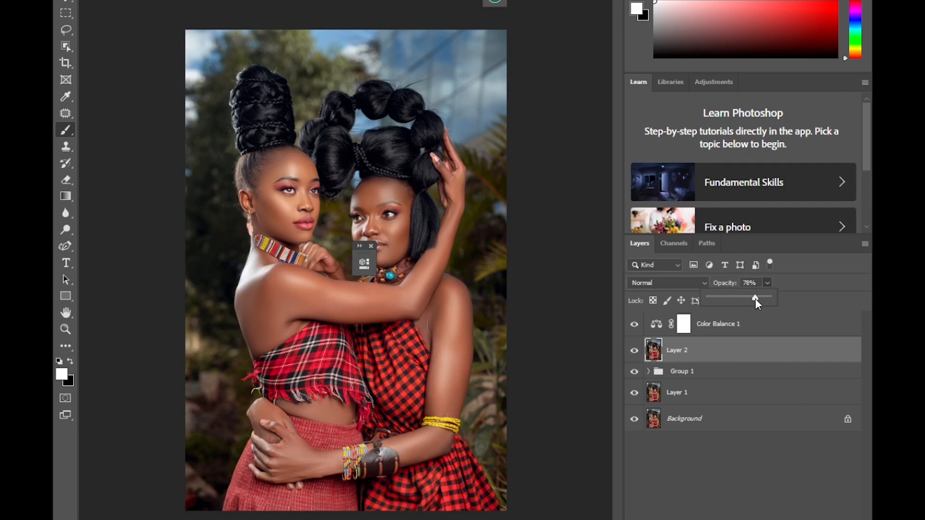
# Step: Group Color Balance 1 with Layer 2, and compare the image with and without each of the two groups
pyautogui.click(723, 324)
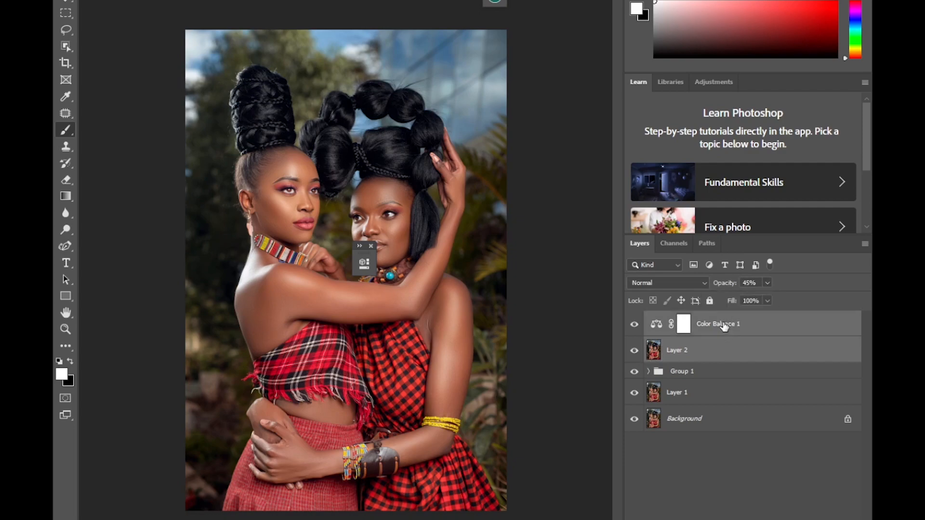
pyautogui.hotkey('ctrl', 'g')
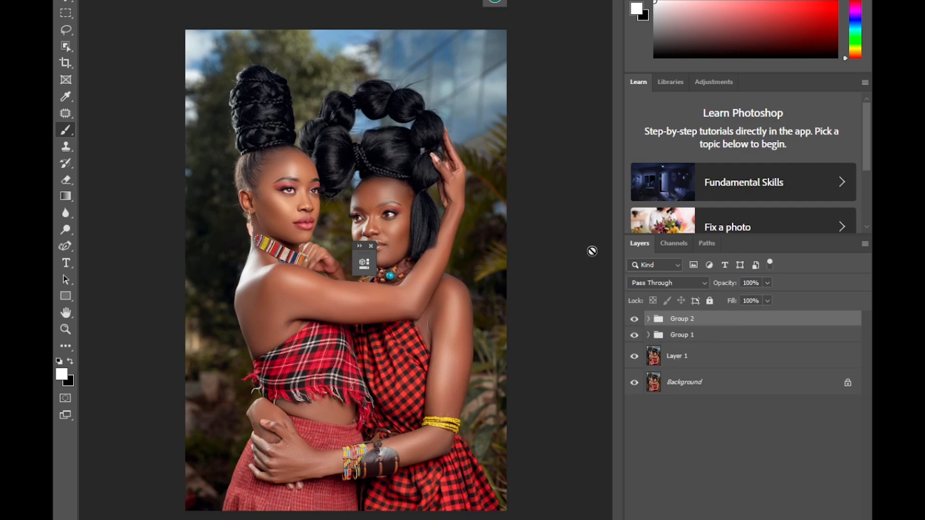
pyautogui.click(633, 319)
pyautogui.click(634, 319)
pyautogui.click(634, 335)
pyautogui.click(634, 335)
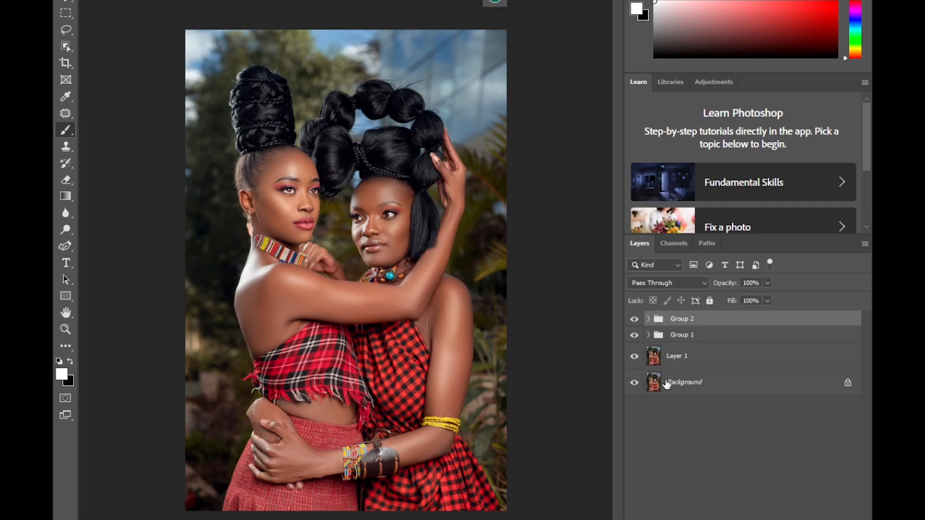
# Step: Merge both groups, Layer 1 and the Background into a single layer
pyautogui.keyDown('shift'); pyautogui.click(683, 386); pyautogui.keyUp('shift')
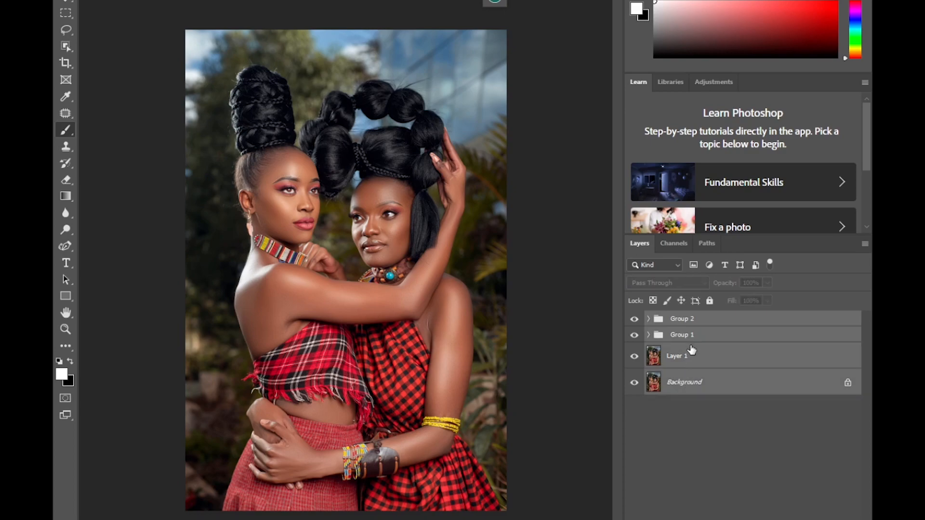
pyautogui.rightClick(690, 354)
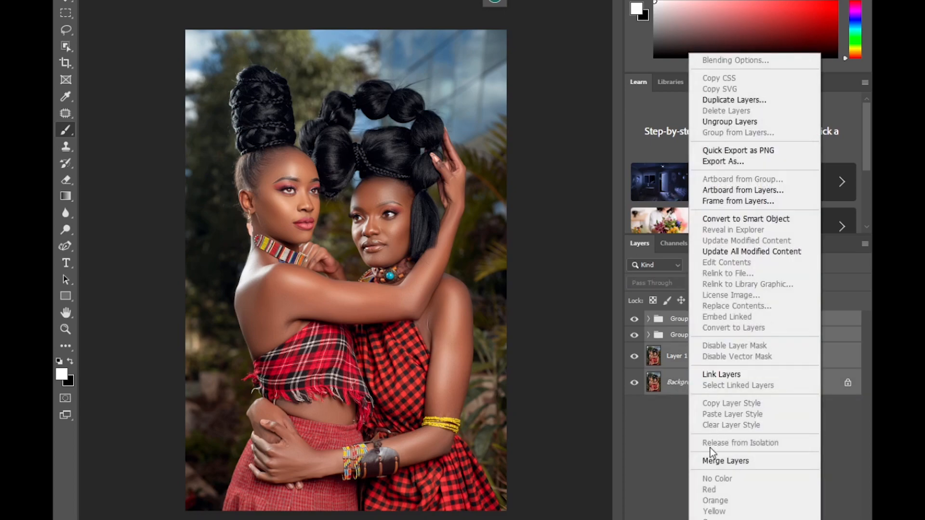
pyautogui.click(708, 460)
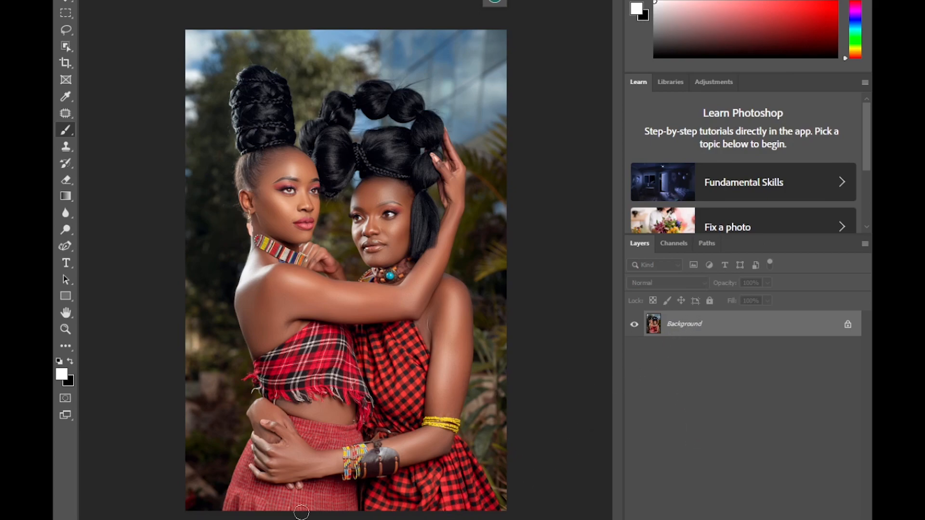
# Step: Add a Curves adjustment layer above the Background and lift the RGB midtones slightly
pyautogui.click(792, 519)
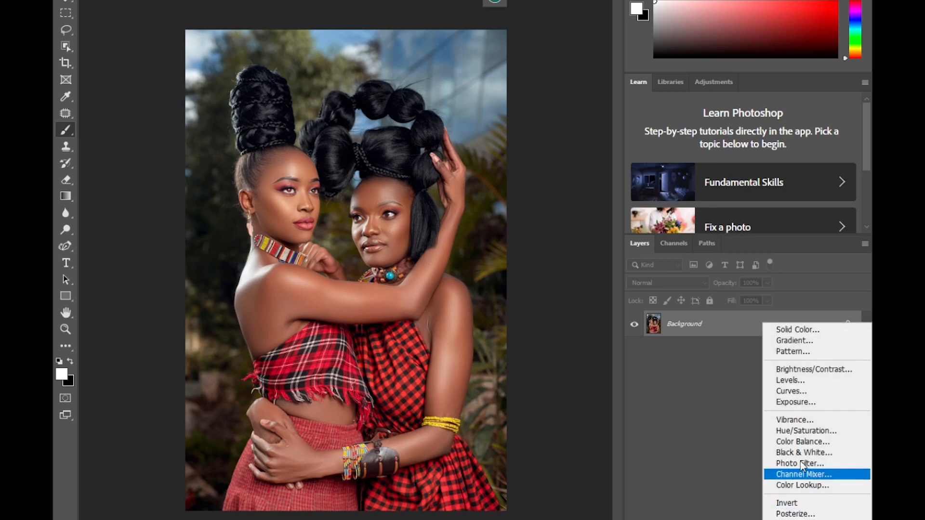
pyautogui.click(788, 392)
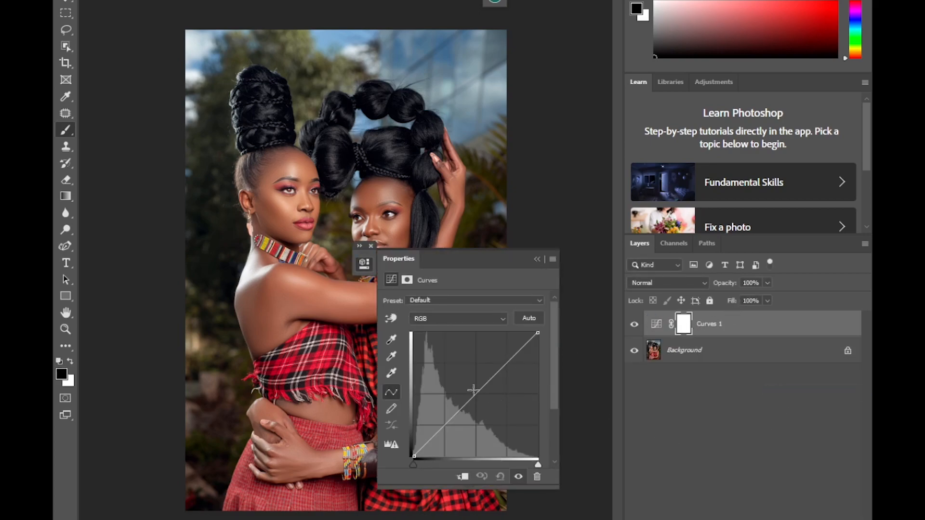
pyautogui.moveTo(473, 393); pyautogui.dragTo(468, 388)
pyautogui.click(537, 261)
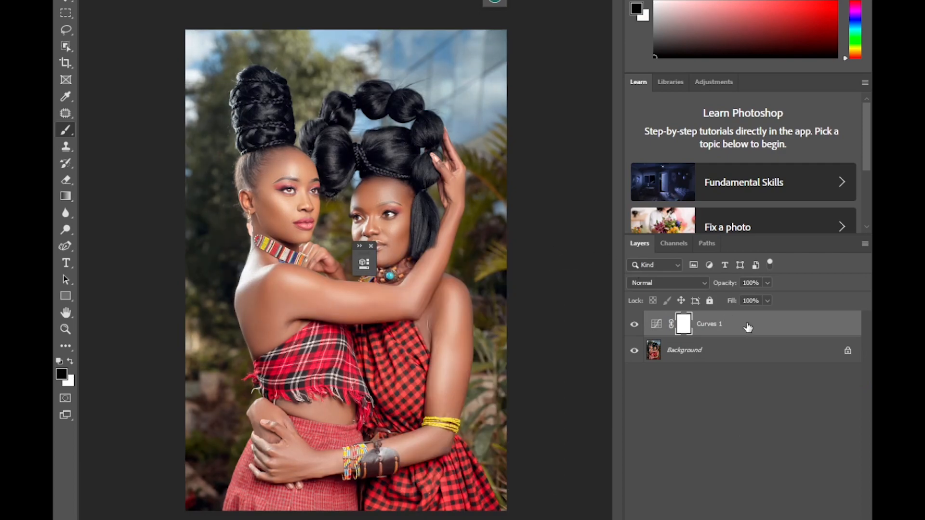
# Step: Split the dark Underlying Layer Blend If slider of Curves 1 to about 99 / 217 to restrict it to highlights
pyautogui.doubleClick(740, 335)
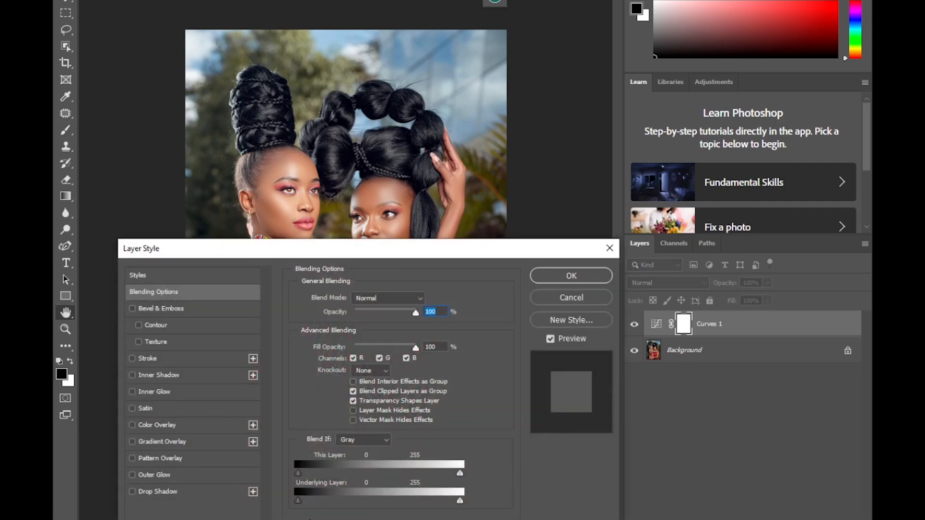
pyautogui.moveTo(316, 500); pyautogui.dragTo(424, 456)
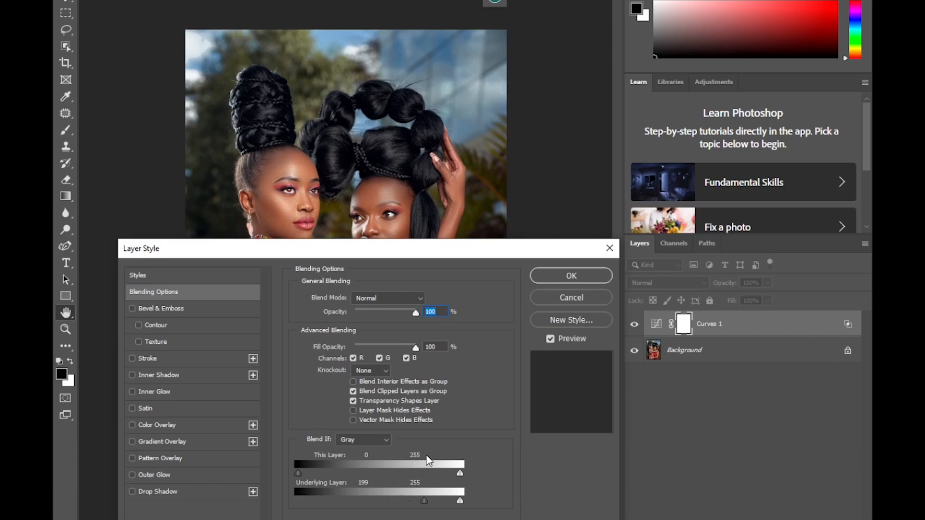
pyautogui.moveTo(424, 501); pyautogui.dragTo(371, 508)
pyautogui.press('alt')
pyautogui.moveTo(425, 501); pyautogui.dragTo(438, 497)
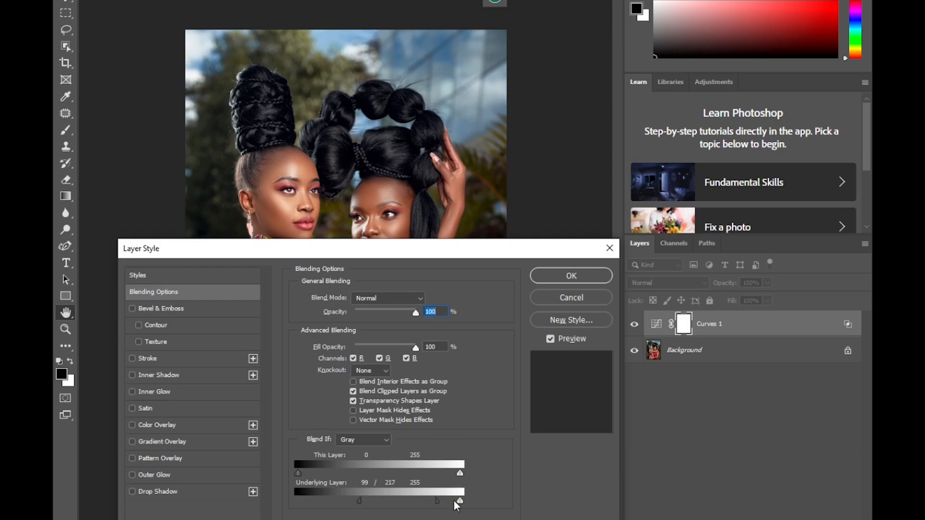
pyautogui.moveTo(442, 498); pyautogui.dragTo(441, 499)
pyautogui.click(573, 278)
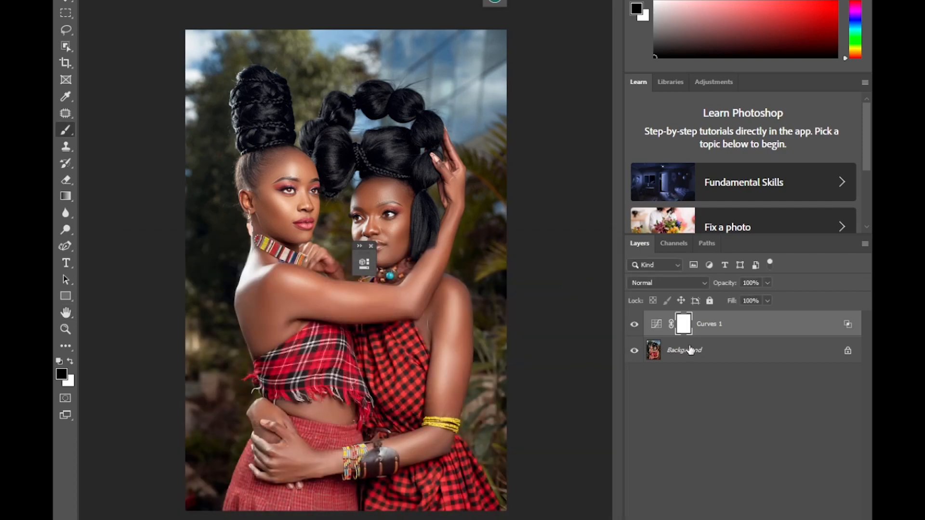
# Step: Invert the Curves 1 mask and paint white with a smaller brush over the highlights on both faces
pyautogui.hotkey('ctrl', 'i')
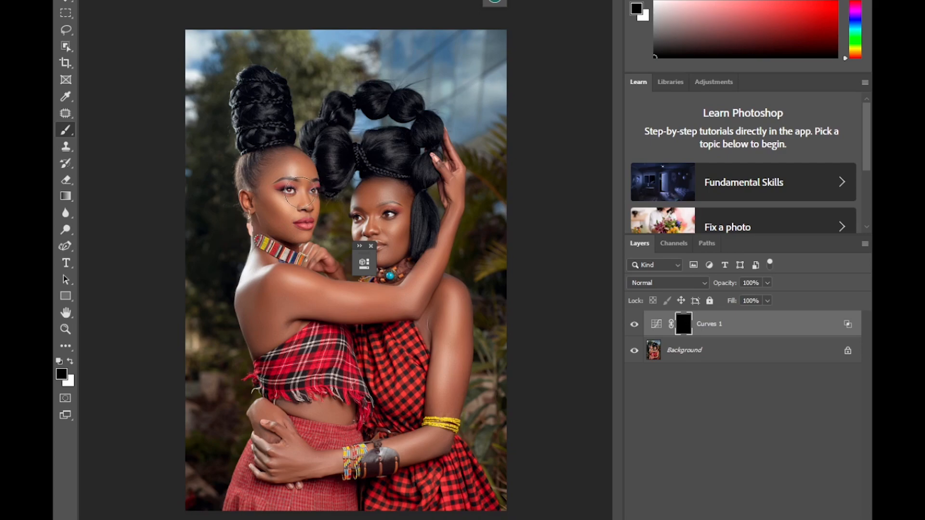
pyautogui.press('x')
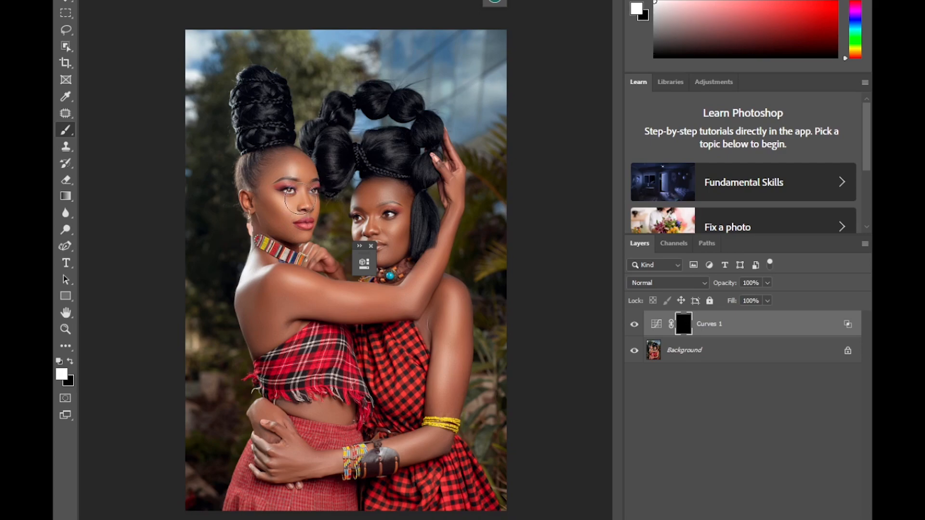
pyautogui.press('[')
pyautogui.press('[')
pyautogui.press('[')
pyautogui.hotkey('ctrl', '+')
pyautogui.hotkey('ctrl', '+')
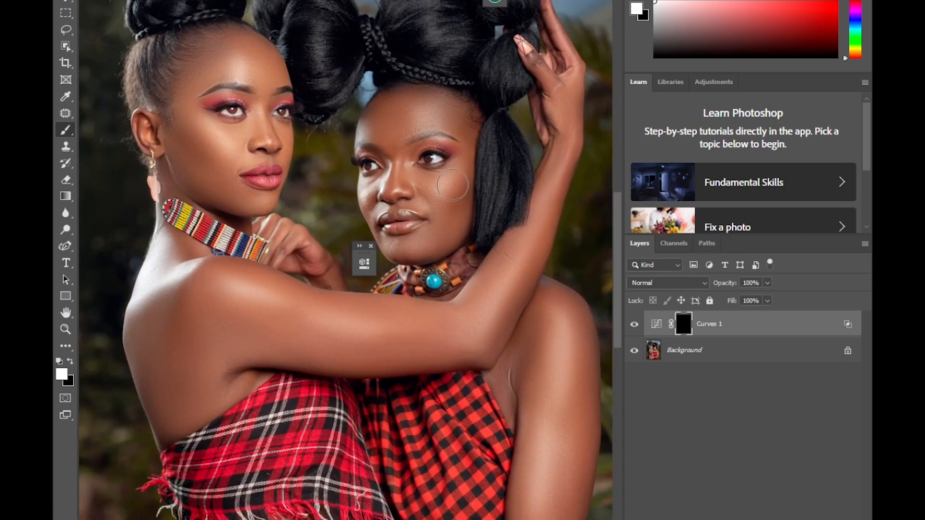
pyautogui.moveTo(399, 198); pyautogui.dragTo(398, 149)
pyautogui.moveTo(226, 121); pyautogui.dragTo(232, 140)
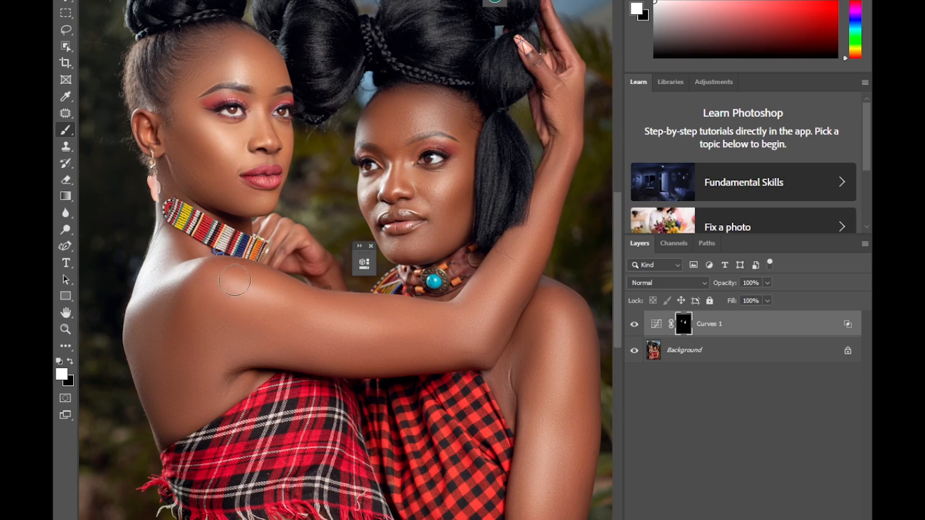
# Step: Paint white on the Curves 1 mask over the highlights of both women's shoulders and arms
pyautogui.moveTo(270, 295)
pyautogui.mouseDown()
pyautogui.moveTo(211, 277)
pyautogui.moveTo(159, 284)
pyautogui.mouseUp()
pyautogui.moveTo(422, 333)
pyautogui.mouseDown()
pyautogui.moveTo(487, 332)
pyautogui.moveTo(536, 221)
pyautogui.moveTo(566, 101)
pyautogui.moveTo(475, 312)
pyautogui.mouseUp()
pyautogui.moveTo(375, 325); pyautogui.dragTo(286, 317)
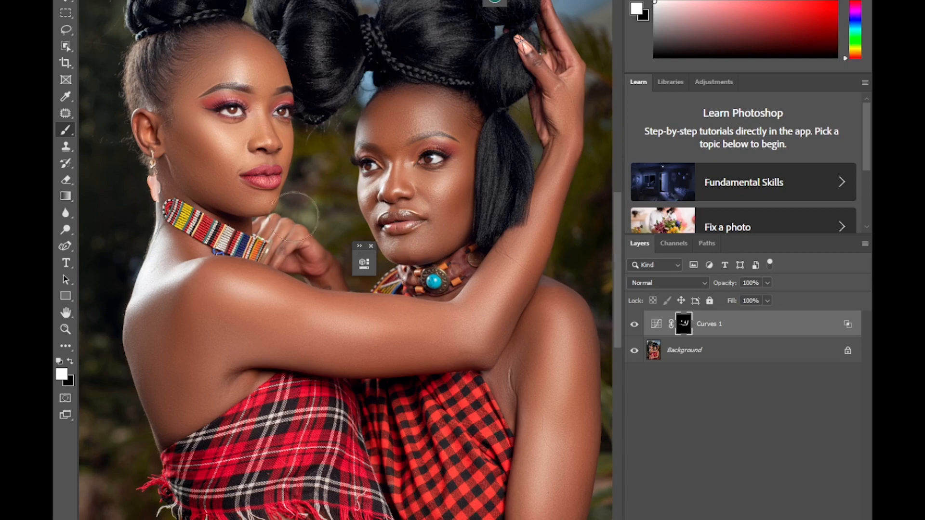
pyautogui.moveTo(537, 350)
pyautogui.mouseDown()
pyautogui.moveTo(523, 487)
pyautogui.moveTo(541, 387)
pyautogui.moveTo(533, 305)
pyautogui.moveTo(500, 329)
pyautogui.moveTo(530, 295)
pyautogui.moveTo(525, 499)
pyautogui.moveTo(534, 461)
pyautogui.mouseUp()
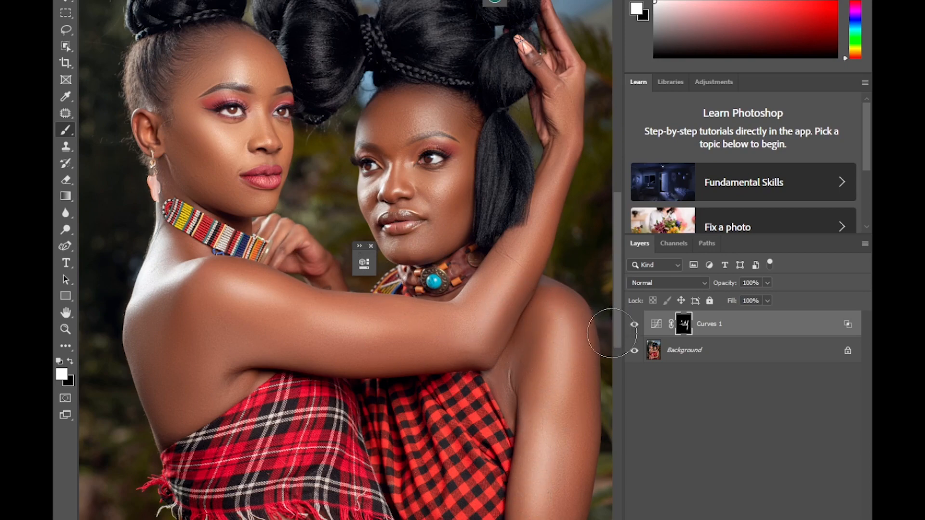
pyautogui.scroll(-5, 611, 361)
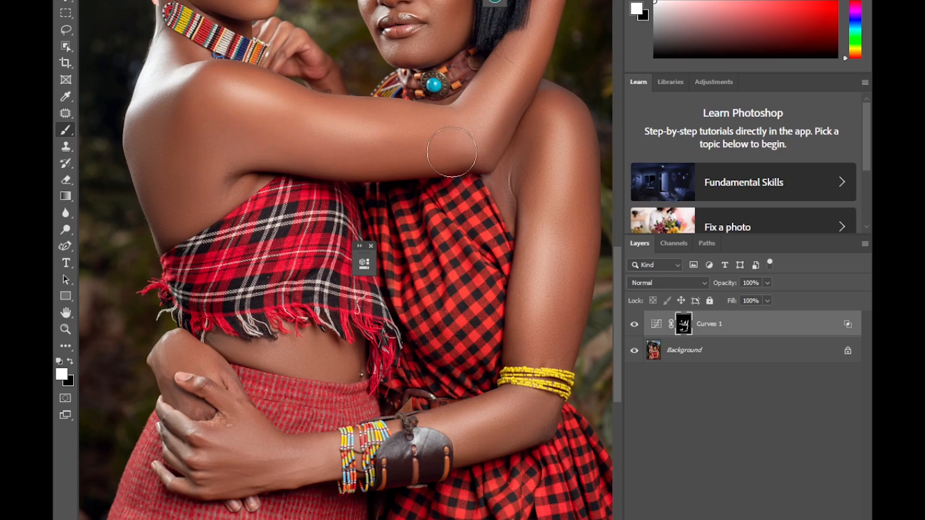
pyautogui.scroll(-2, 620, 308)
pyautogui.scroll(10, 620, 307)
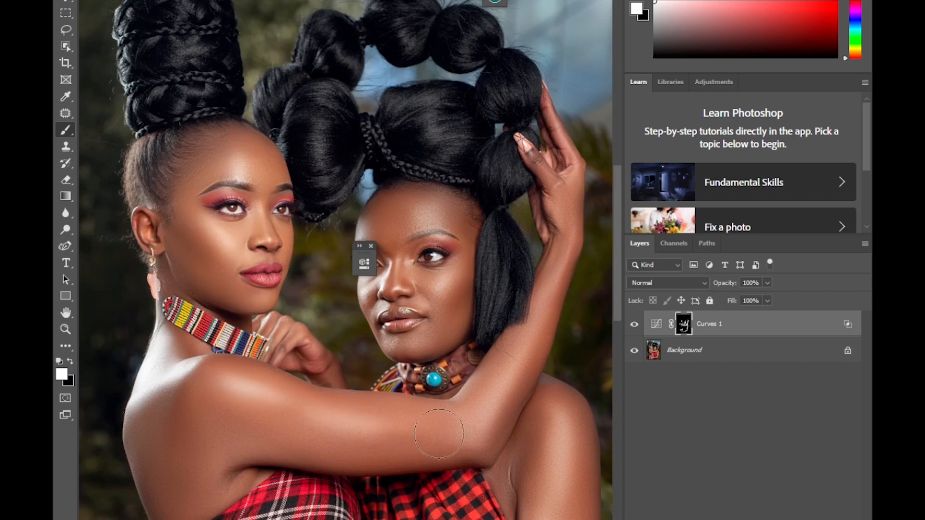
pyautogui.rightClick(496, 434)
pyautogui.click(451, 277)
pyautogui.hotkey('ctrl', '0')
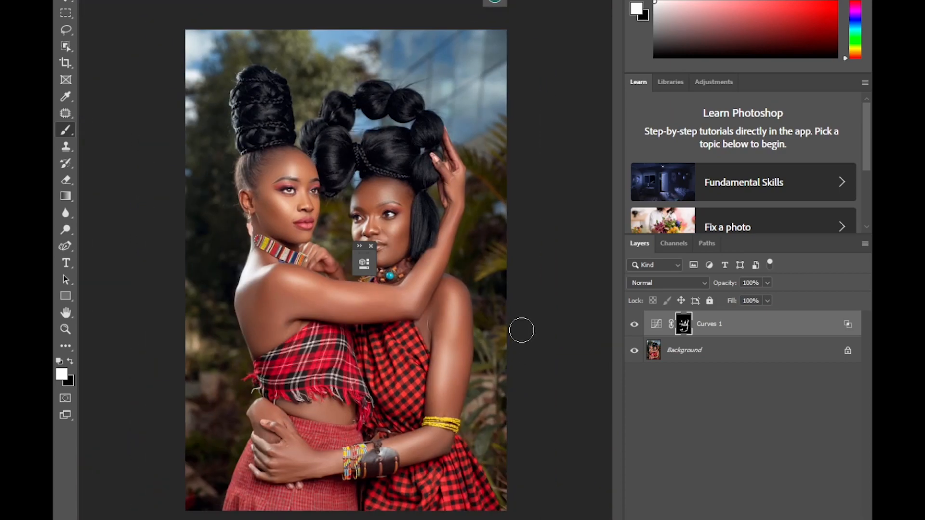
# Step: Reduce the Curves 1 opacity to 26% and merge it with the Background
pyautogui.click(765, 283)
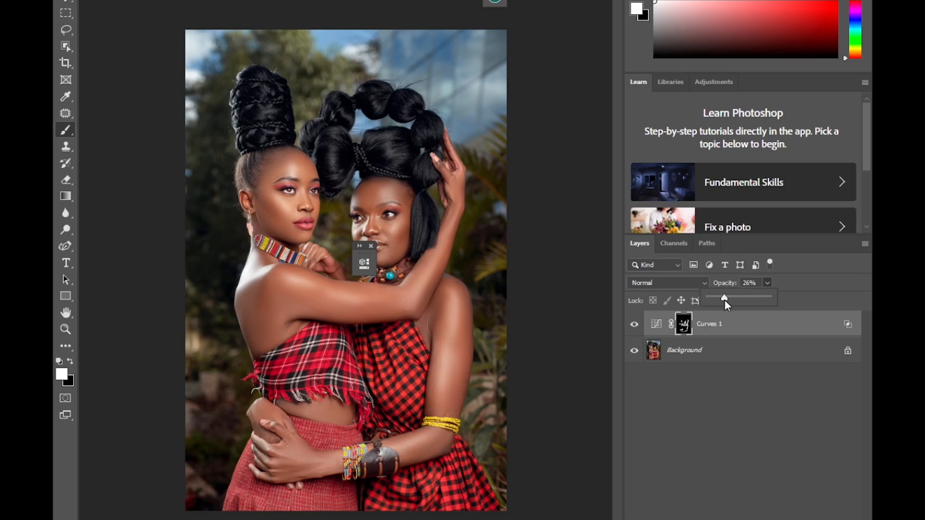
pyautogui.click(684, 351)
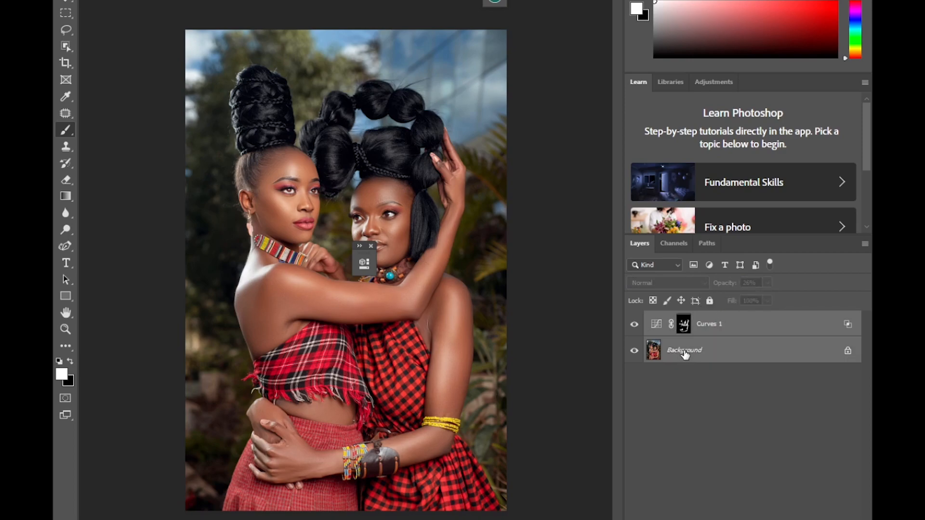
pyautogui.rightClick(688, 350)
pyautogui.click(718, 444)
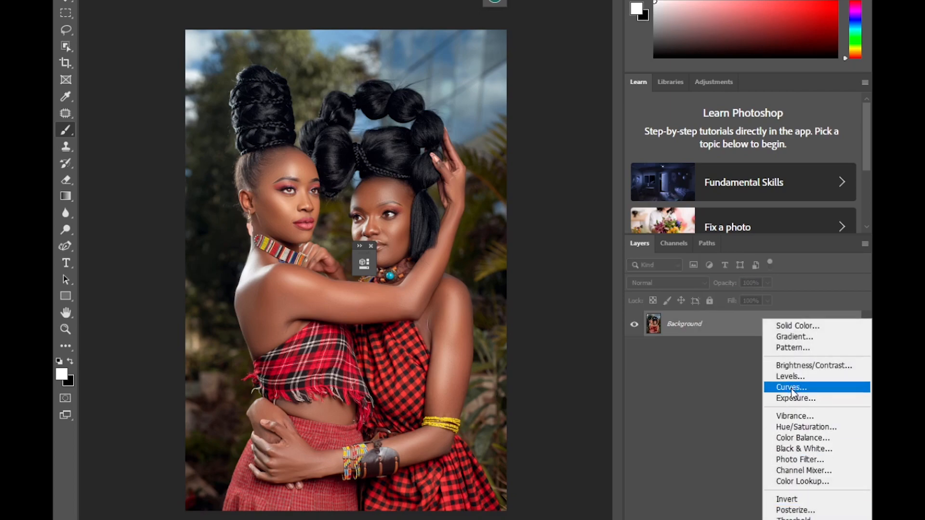
# Step: Brighten the right woman's lower arm with a new Curves layer of slightly lifted RGB midtones, painted in through an inverted mask
pyautogui.click(776, 389)
pyautogui.moveTo(489, 389); pyautogui.dragTo(475, 383)
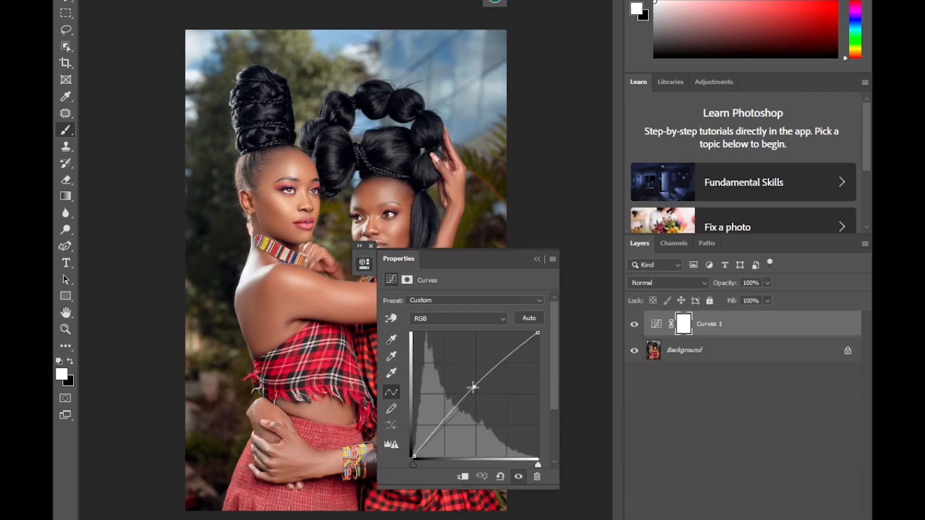
pyautogui.click(536, 259)
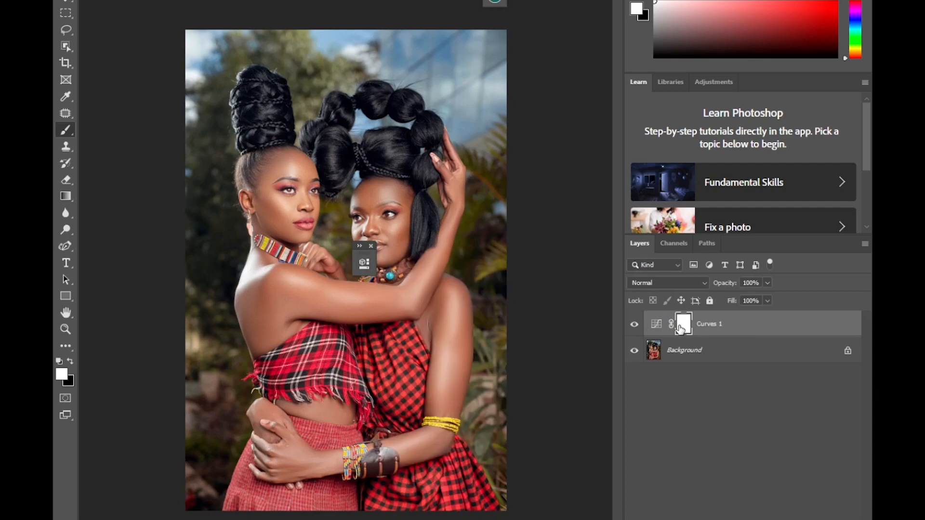
pyautogui.hotkey('ctrl', 'i')
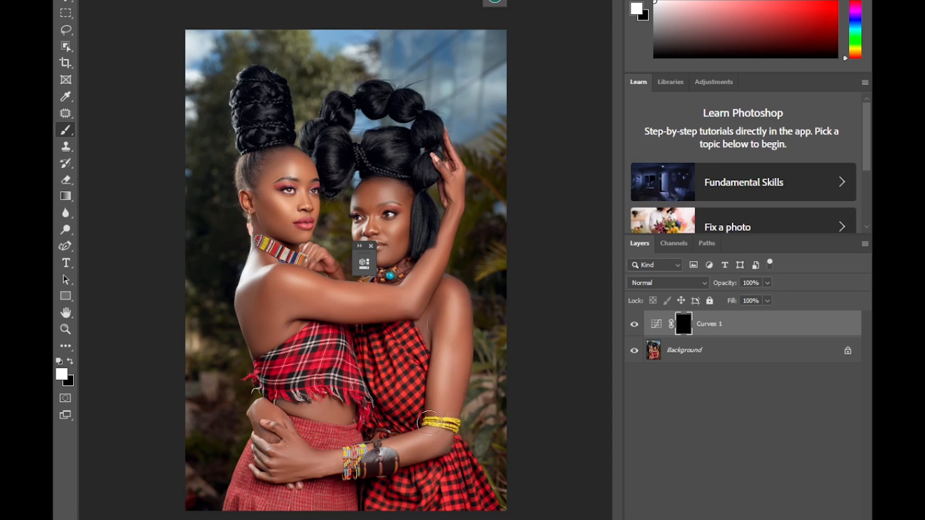
pyautogui.moveTo(424, 431); pyautogui.dragTo(428, 432)
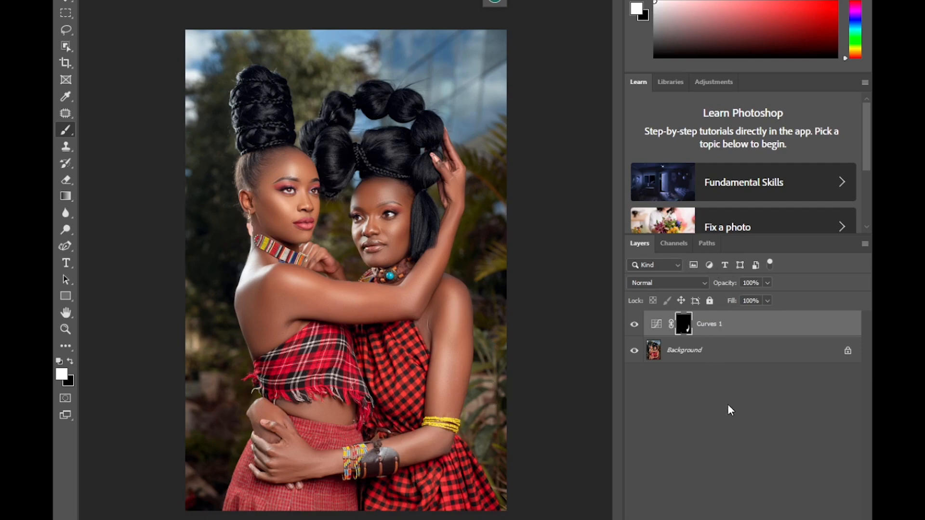
# Step: Add a Brightness/Contrast layer above Curves 1 with slightly raised contrast, and reduce its opacity to 61%
pyautogui.click(764, 519)
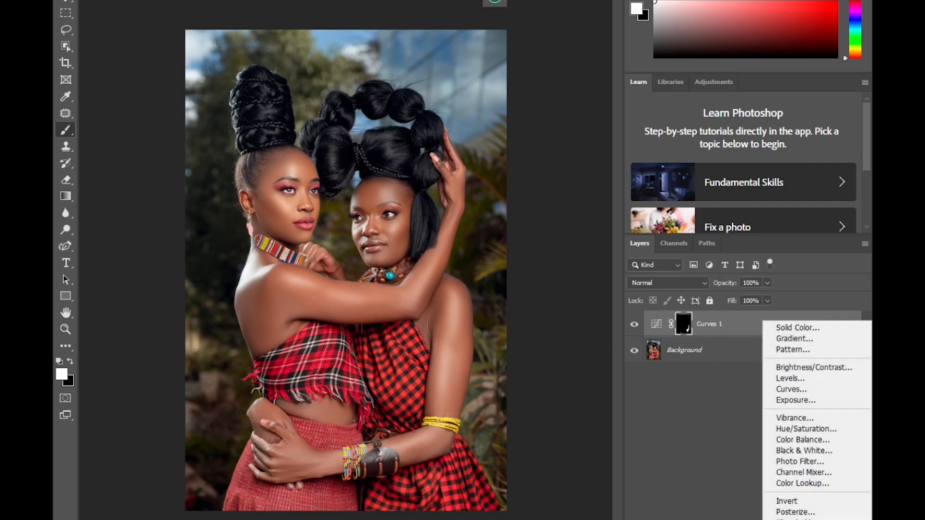
pyautogui.click(799, 369)
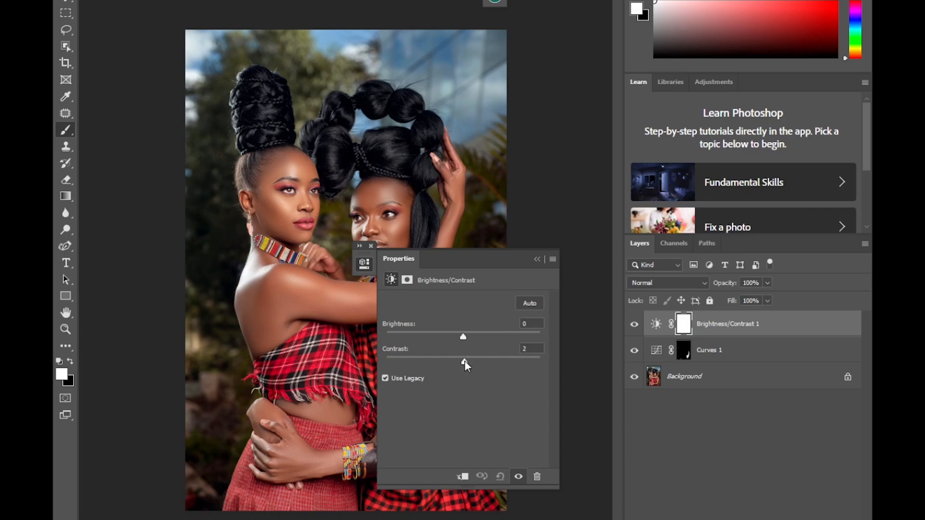
pyautogui.moveTo(466, 360); pyautogui.dragTo(466, 359)
pyautogui.click(537, 259)
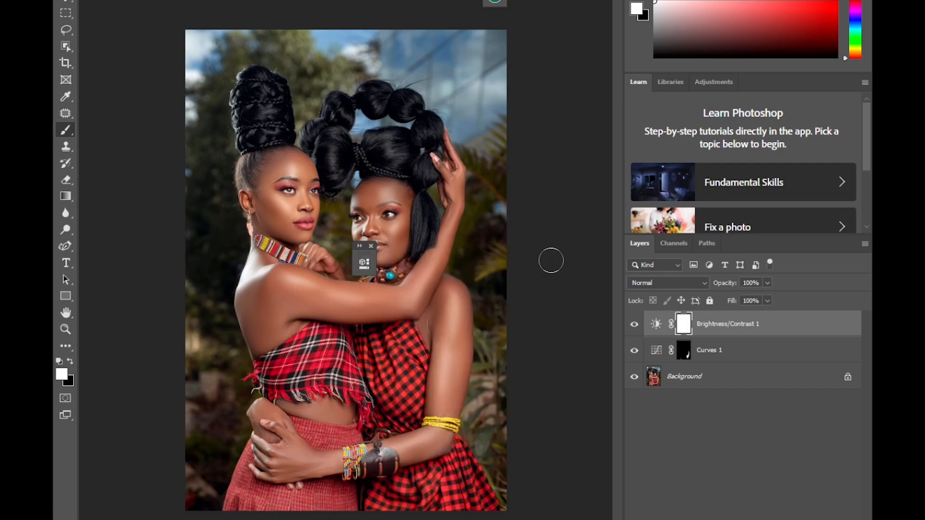
pyautogui.click(370, 246)
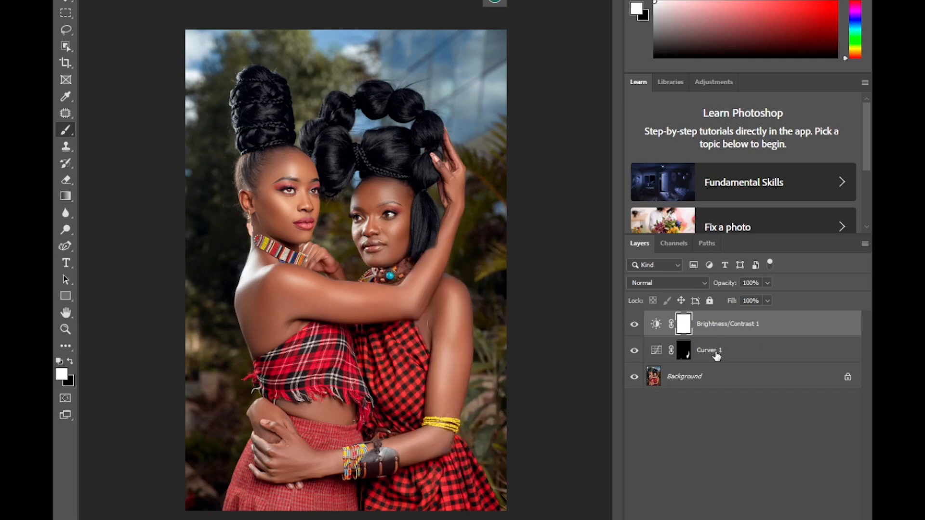
pyautogui.click(768, 284)
pyautogui.click(745, 298)
# Step: Merge Brightness/Contrast 1, Curves 1 and the Background into a single layer
pyautogui.keyDown('ctrl'); pyautogui.click(719, 359); pyautogui.keyUp('ctrl')
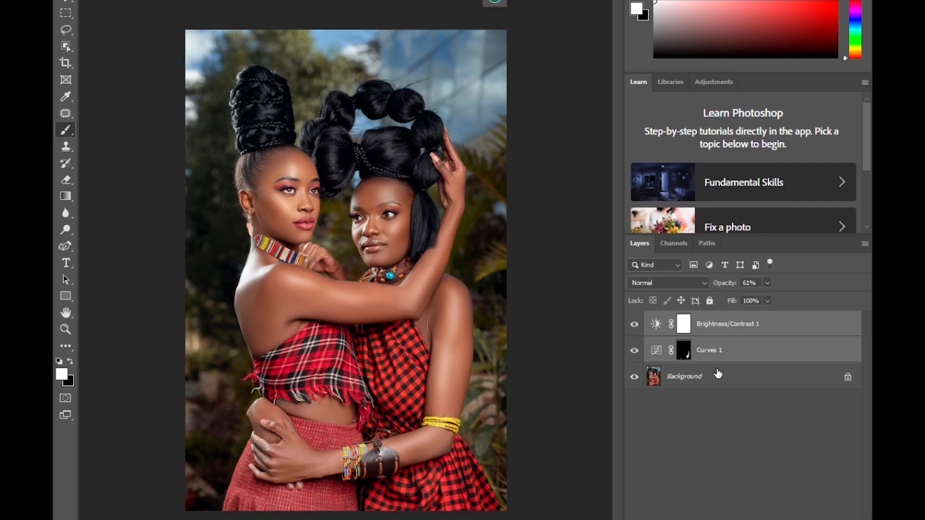
pyautogui.keyDown('ctrl'); pyautogui.click(718, 374); pyautogui.keyUp('ctrl')
pyautogui.rightClick(727, 346)
pyautogui.click(602, 398)
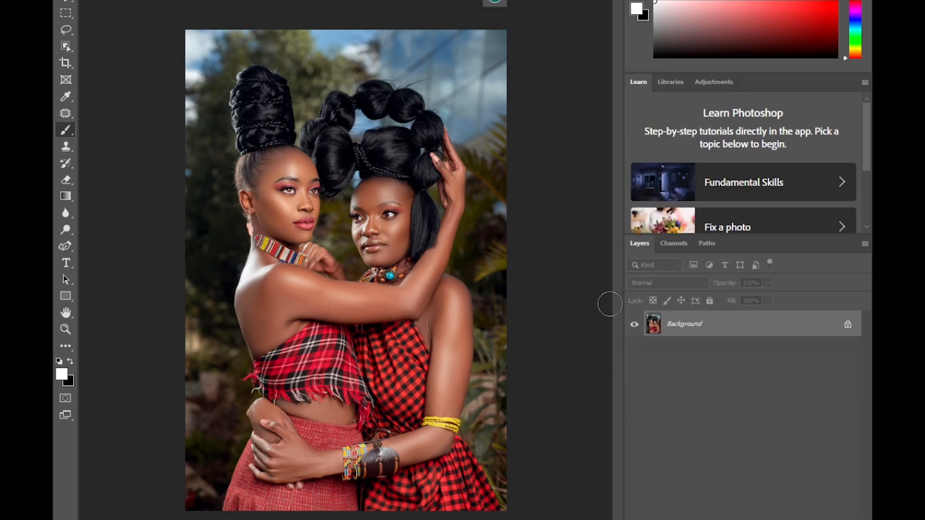
# Step: Duplicate the Background and add a Hue/Saturation adjustment layer above the copy with its default values
pyautogui.hotkey('ctrl', '+')
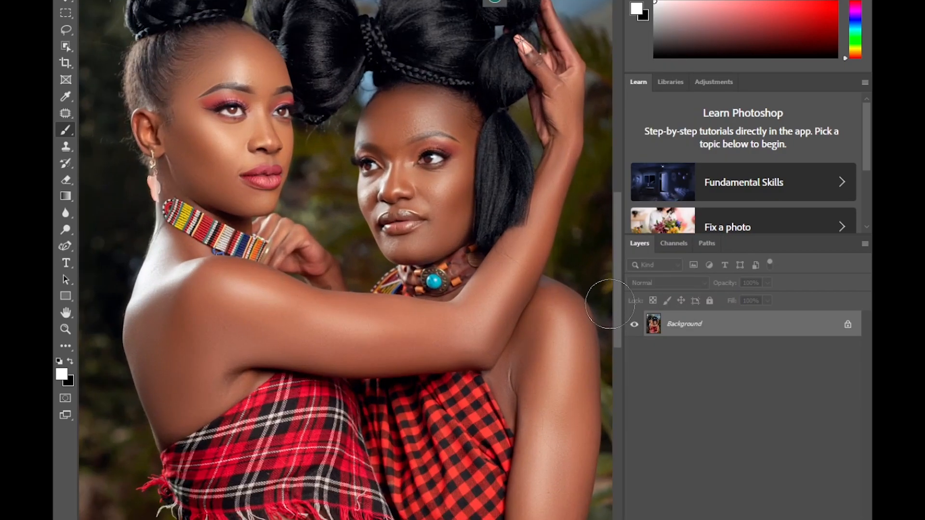
pyautogui.hotkey('ctrl', 'j')
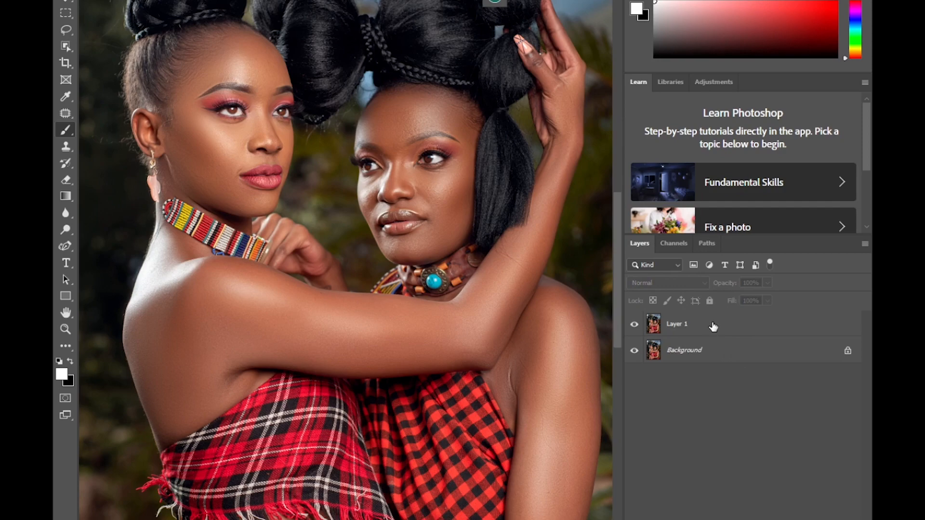
pyautogui.click(766, 519)
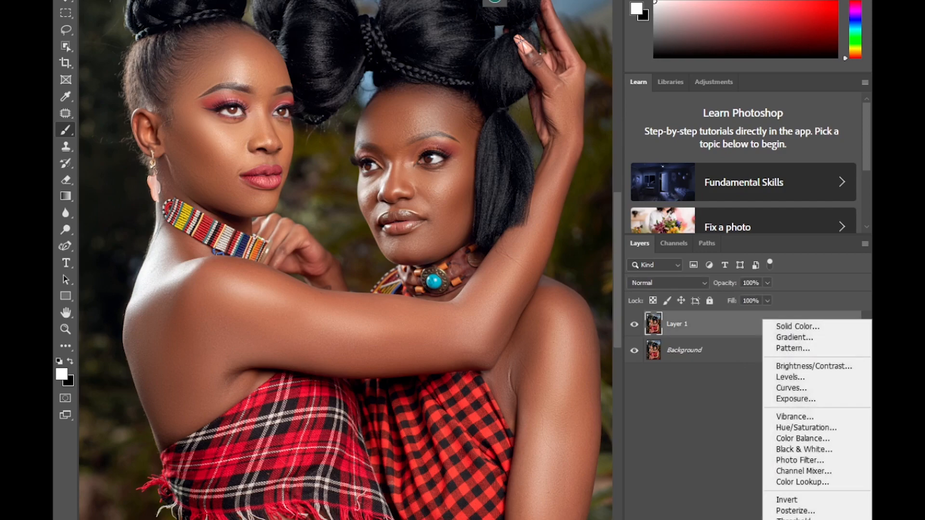
pyautogui.click(789, 427)
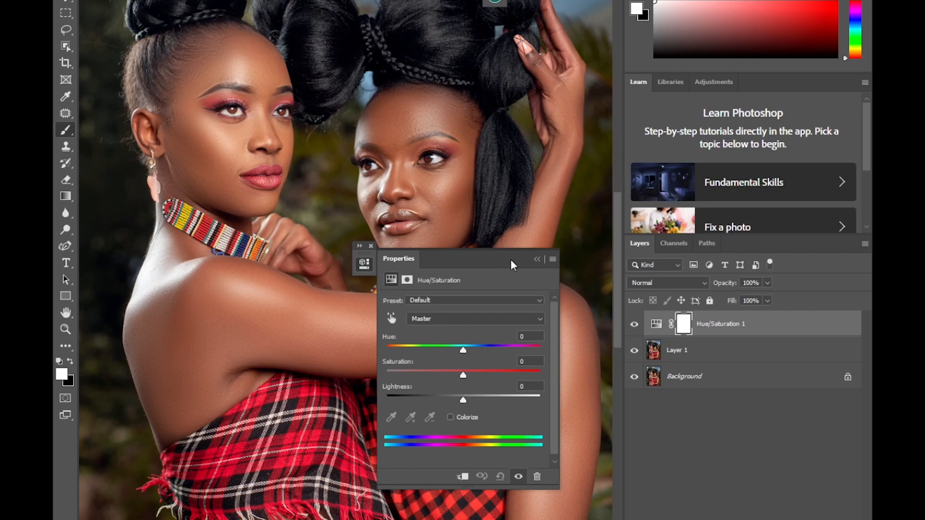
pyautogui.click(542, 260)
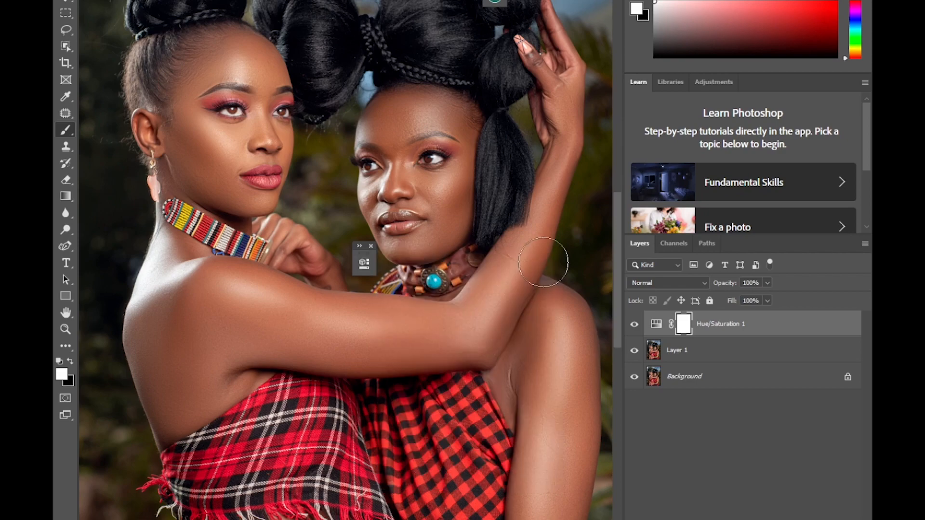
# Step: Set the Hue/Saturation 1 layer's blend mode to Linear Burn and lower its fill to 2%
pyautogui.click(664, 282)
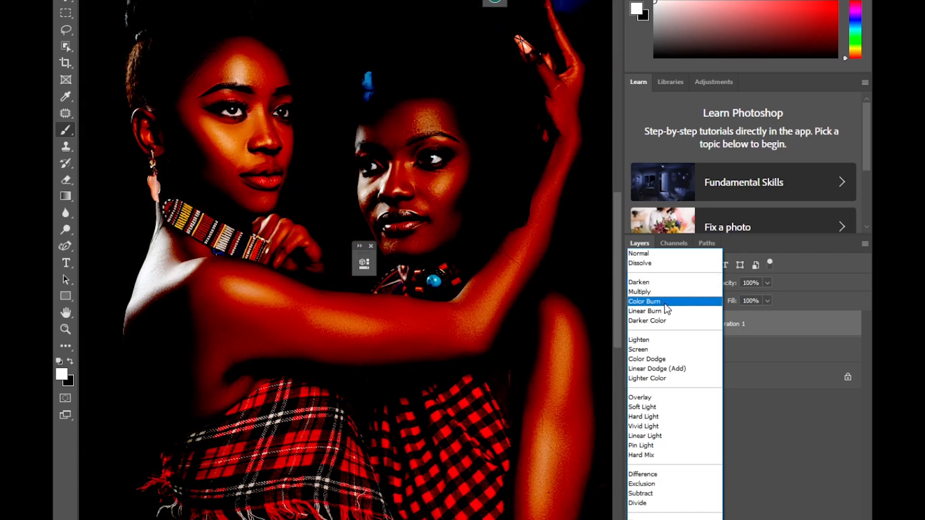
pyautogui.click(659, 302)
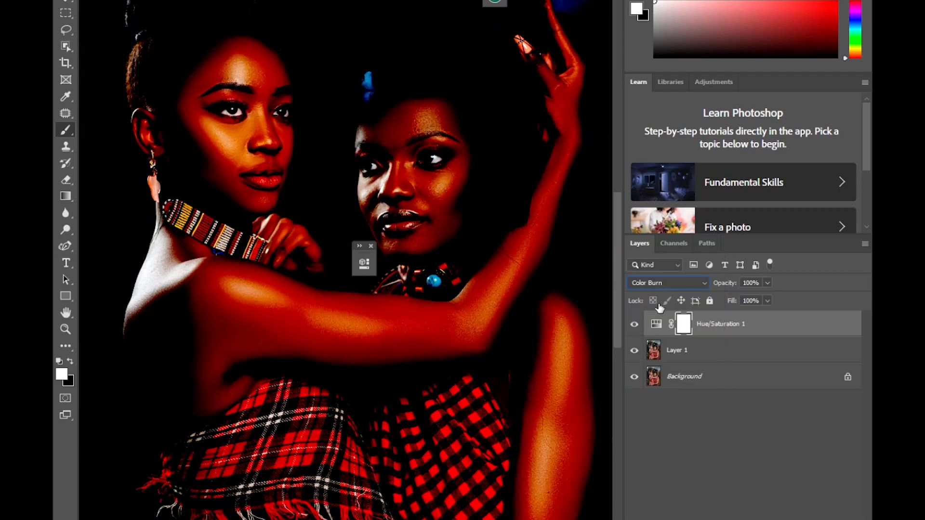
pyautogui.click(660, 284)
pyautogui.click(659, 307)
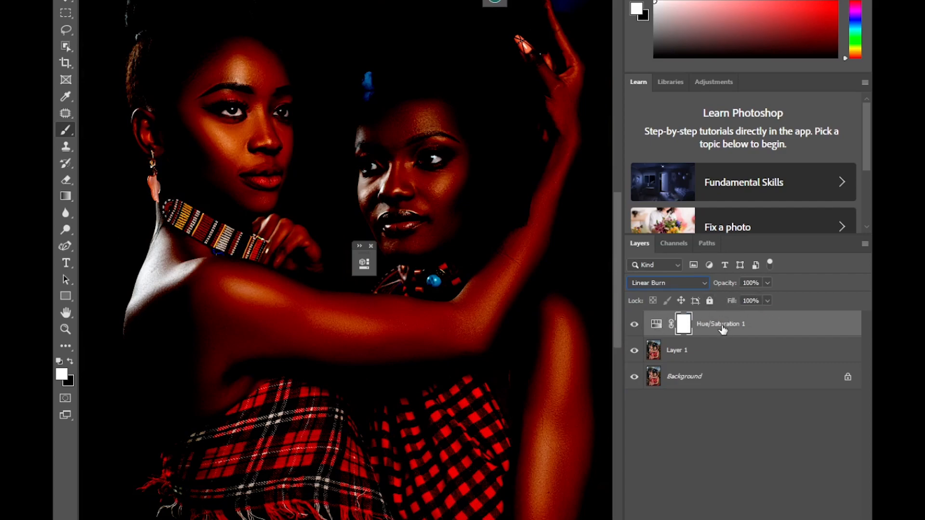
pyautogui.click(767, 301)
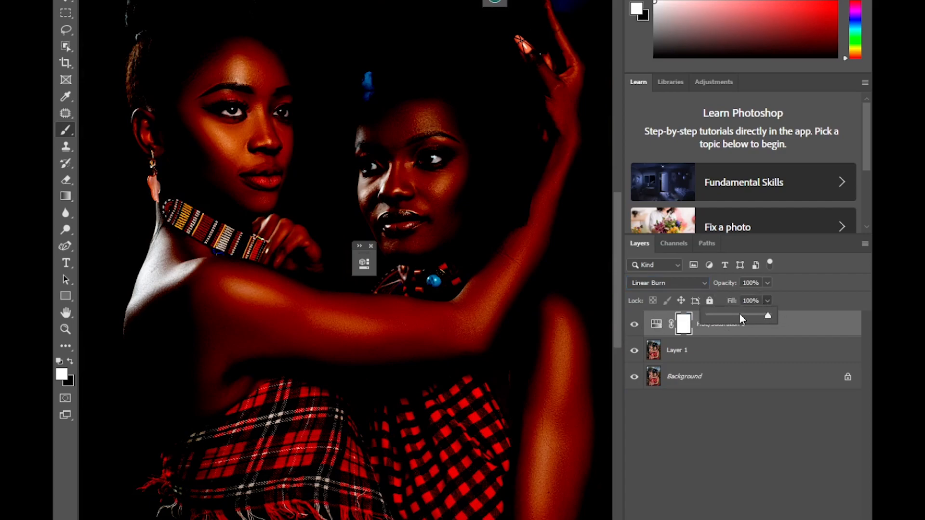
pyautogui.moveTo(725, 316); pyautogui.dragTo(710, 317)
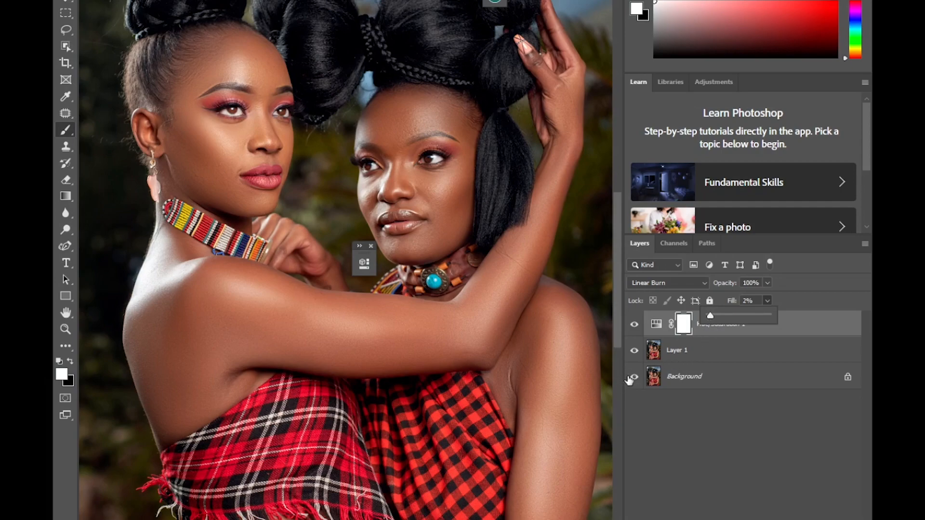
# Step: Add a second Hue/Saturation layer with default values, blend it as Linear Dodge (Add) and lower its fill to 2%
pyautogui.click(806, 519)
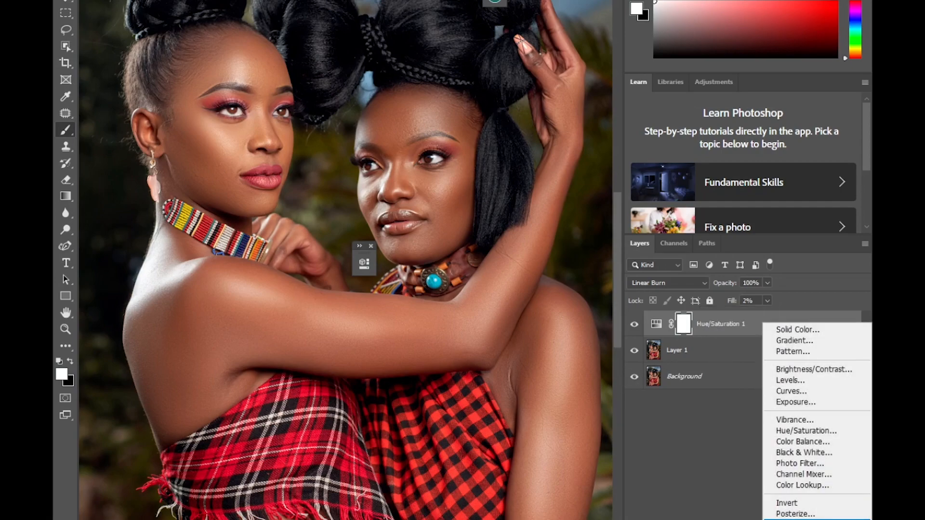
pyautogui.click(795, 431)
pyautogui.click(658, 281)
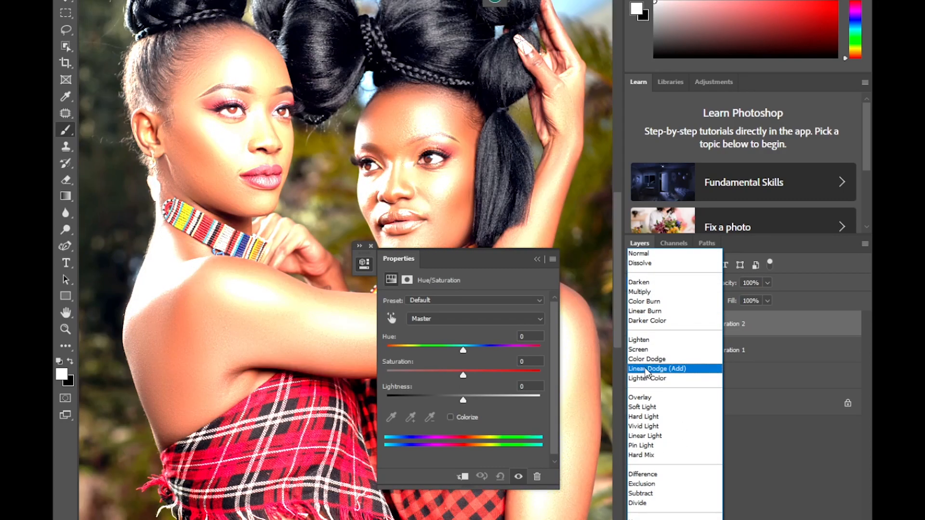
pyautogui.click(646, 369)
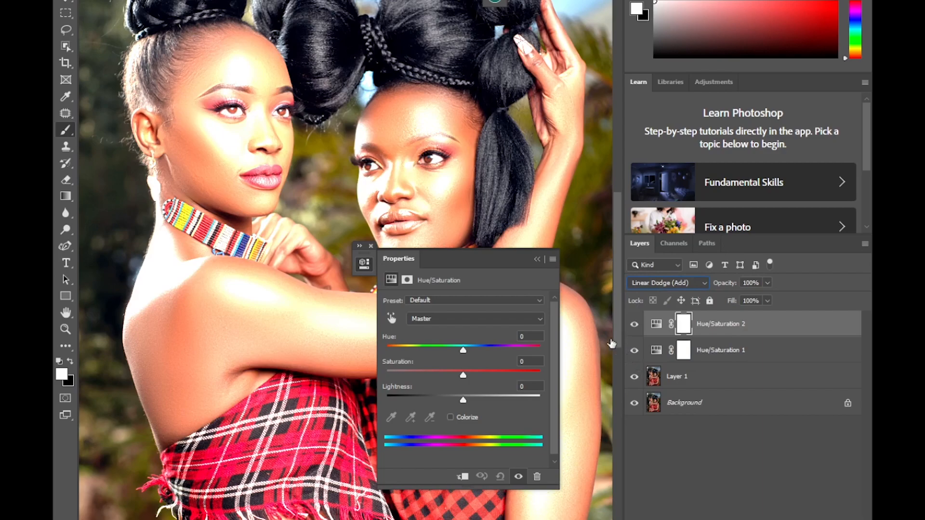
pyautogui.click(537, 260)
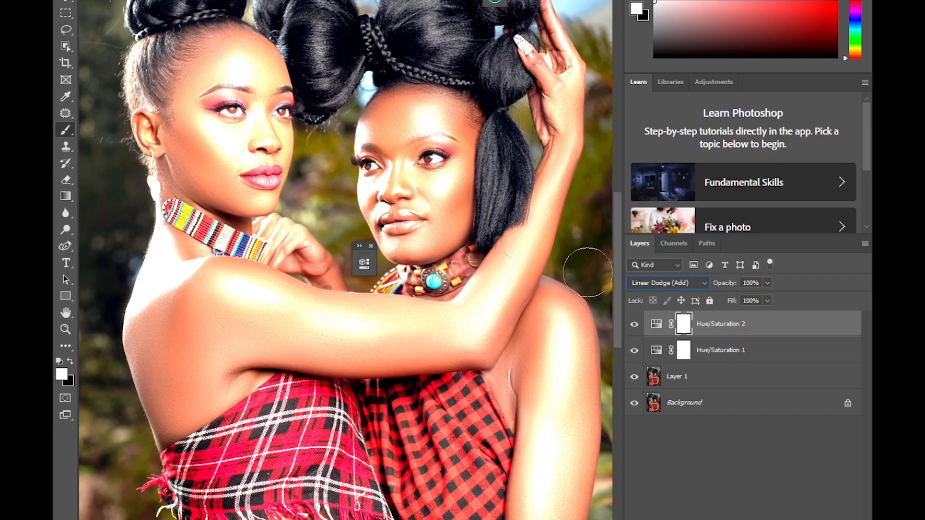
pyautogui.click(767, 301)
pyautogui.moveTo(729, 318); pyautogui.dragTo(712, 316)
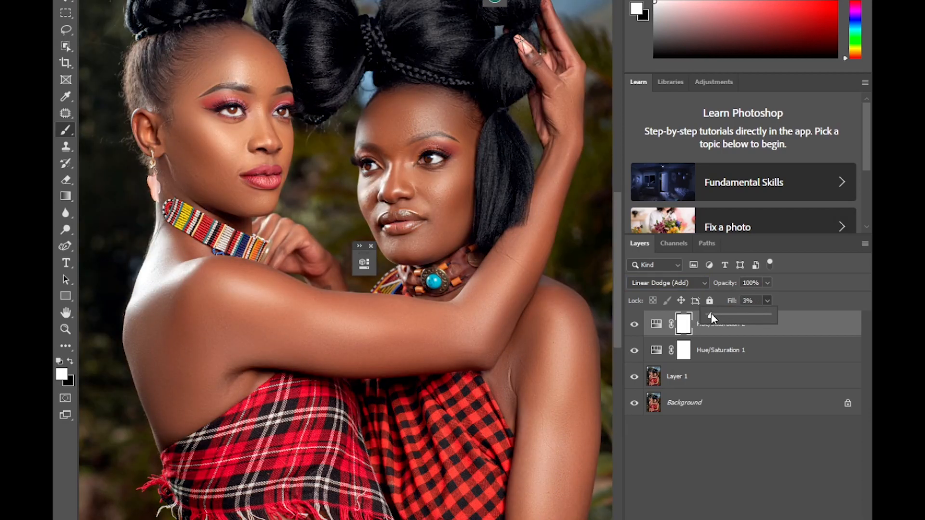
pyautogui.moveTo(711, 314); pyautogui.dragTo(710, 314)
pyautogui.hotkey('ctrl', '-')
pyautogui.hotkey('ctrl', '-')
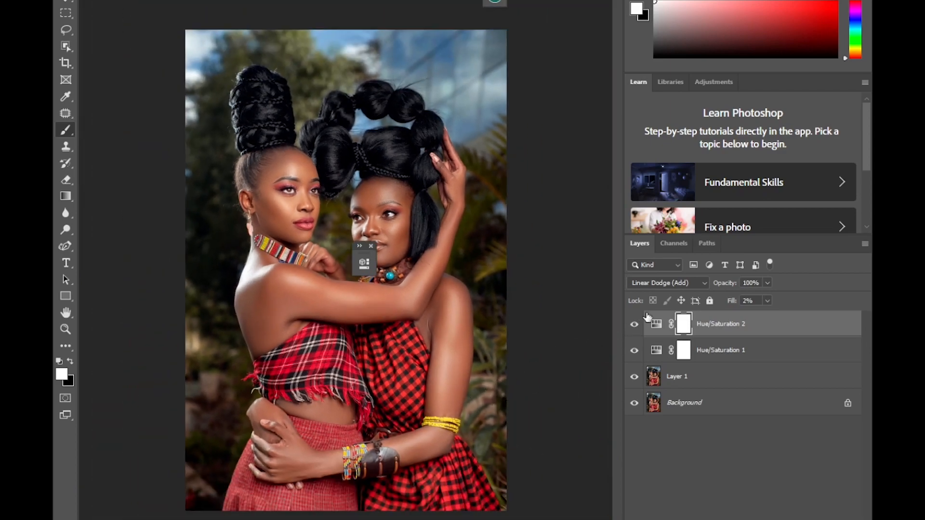
# Step: Group the two Hue/Saturation layers and give the group a white layer mask
pyautogui.click(370, 246)
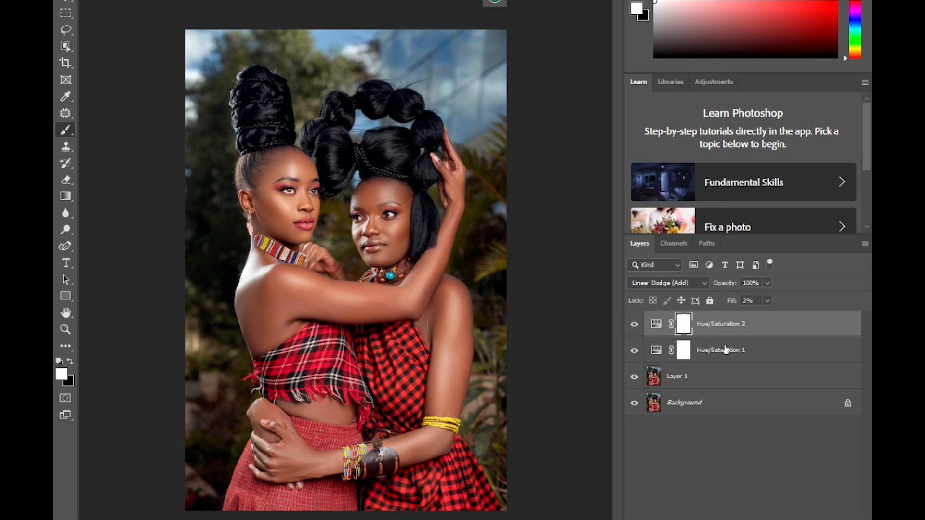
pyautogui.keyDown('shift'); pyautogui.click(714, 356); pyautogui.keyUp('shift')
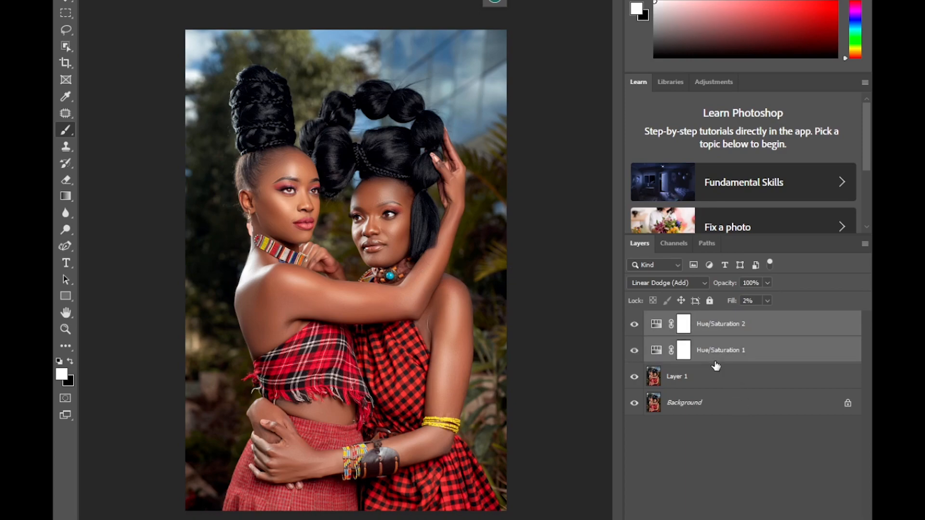
pyautogui.hotkey('ctrl', 'g')
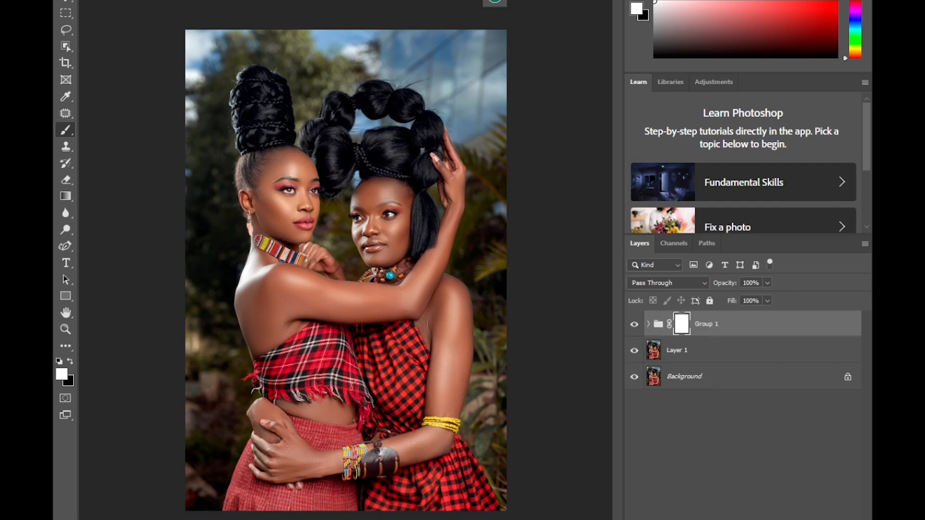
# Step: Paint black over the background on the Group 1 mask with an enlarged brush, keeping the effect only on the two women
pyautogui.rightClick(73, 131)
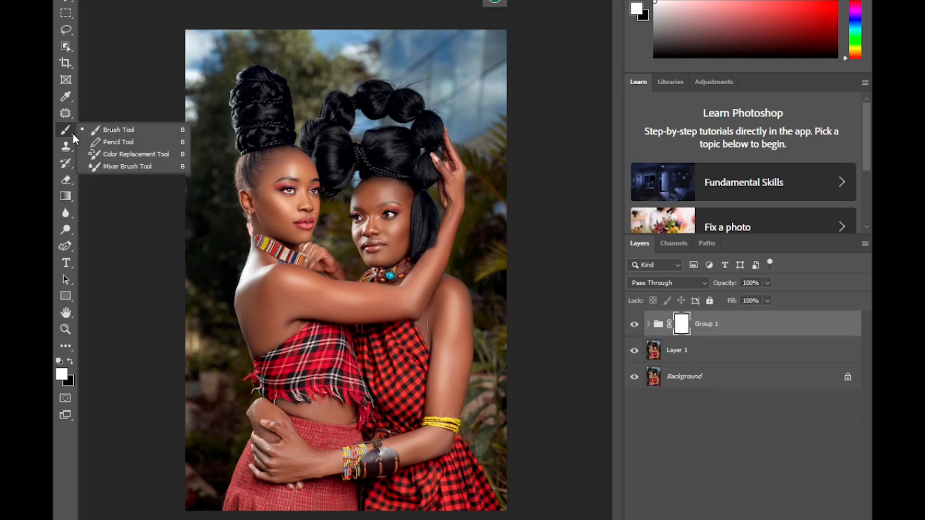
pyautogui.click(117, 141)
pyautogui.rightClick(67, 129)
pyautogui.click(120, 135)
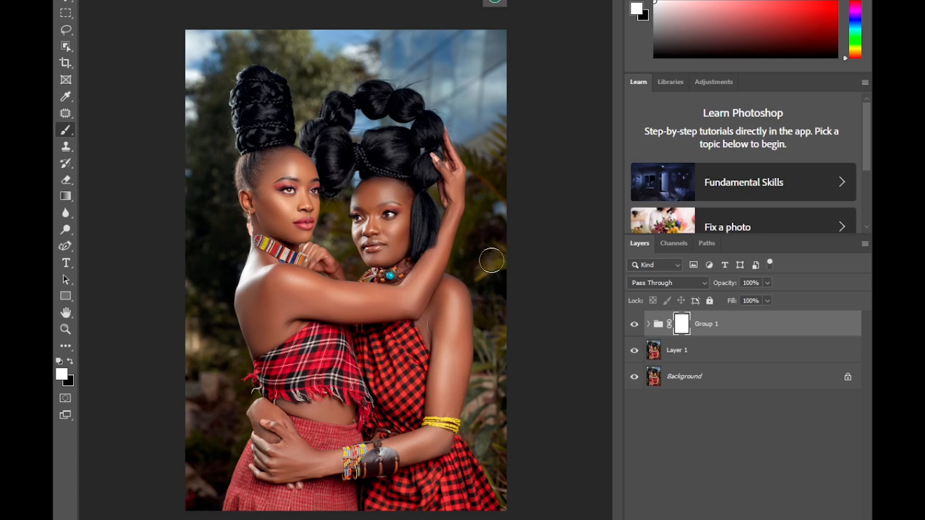
pyautogui.press(']')
pyautogui.press(']')
pyautogui.press(']')
pyautogui.press(']')
pyautogui.press(']')
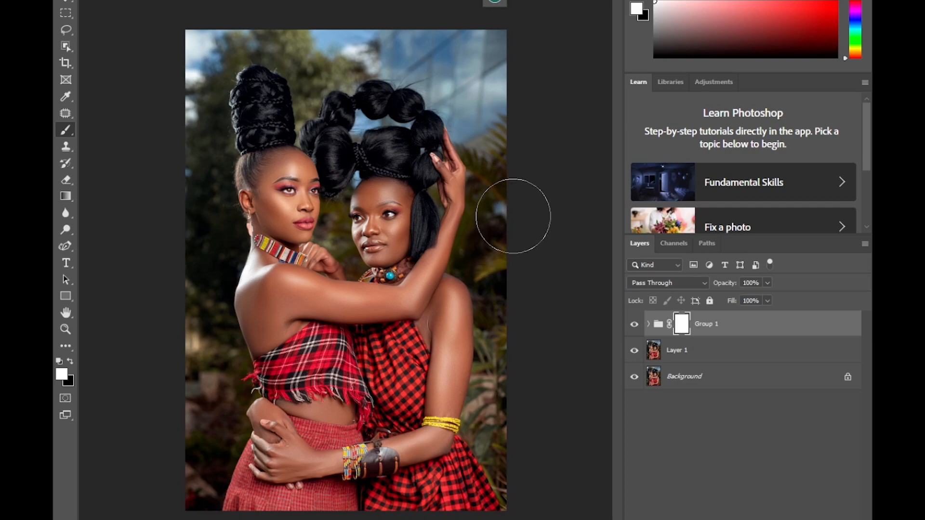
pyautogui.press('x')
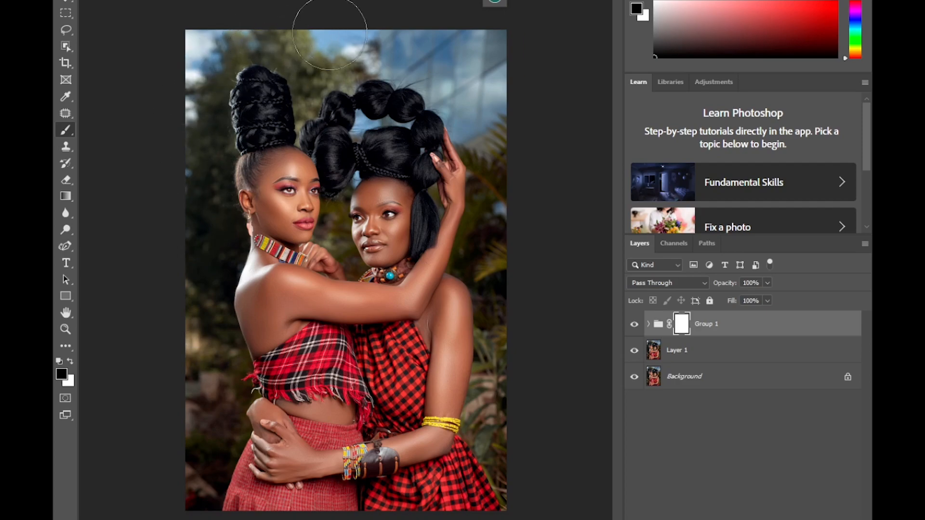
pyautogui.moveTo(479, 68)
pyautogui.mouseDown()
pyautogui.moveTo(512, 62)
pyautogui.moveTo(506, 124)
pyautogui.moveTo(437, 53)
pyautogui.mouseUp()
# Step: Merge Group 1, Layer 1 and the Background into a single layer
pyautogui.click(678, 353)
pyautogui.press('x')
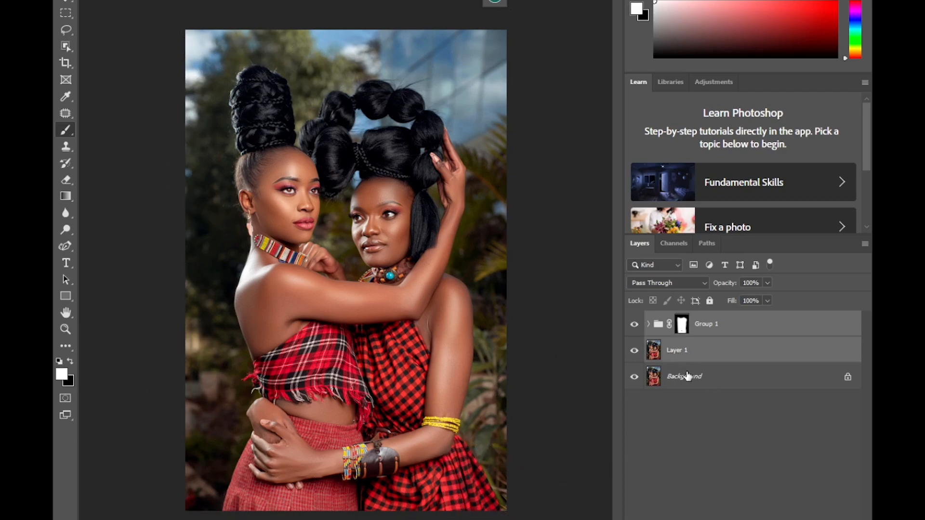
pyautogui.hotkey('ctrl', 'e')
pyautogui.hotkey('ctrl', 'e')
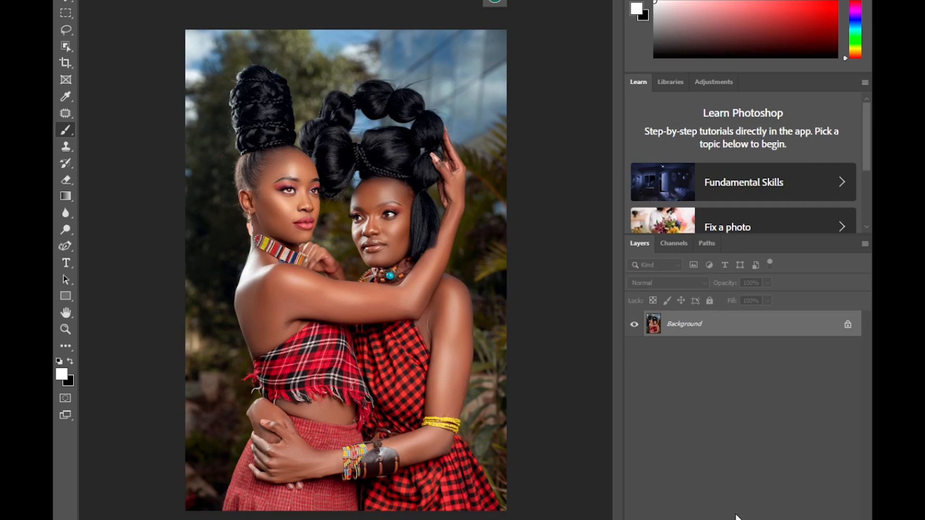
# Step: Crop the portrait, trimming its upper and lower edges slightly and extending the canvas a little beyond both sides
pyautogui.press('c')
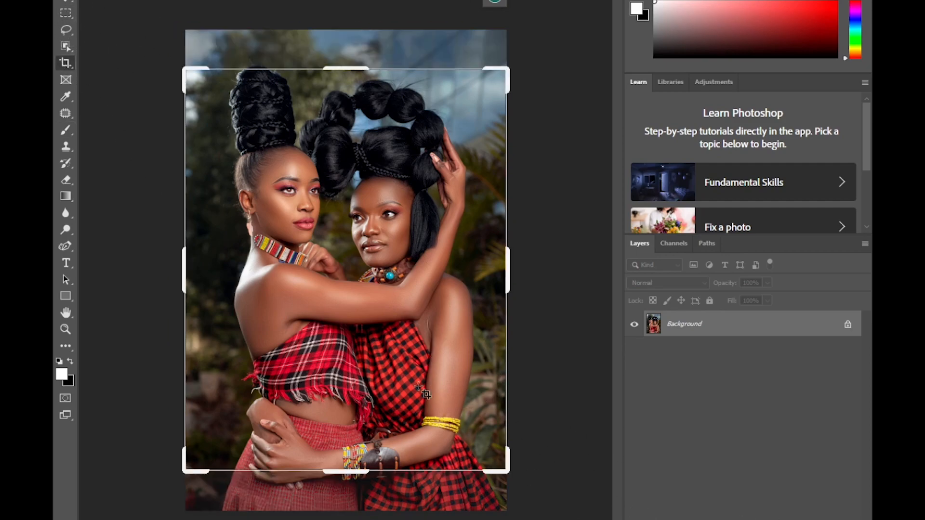
pyautogui.moveTo(354, 475)
pyautogui.mouseDown()
pyautogui.moveTo(347, 470)
pyautogui.moveTo(356, 478)
pyautogui.mouseUp()
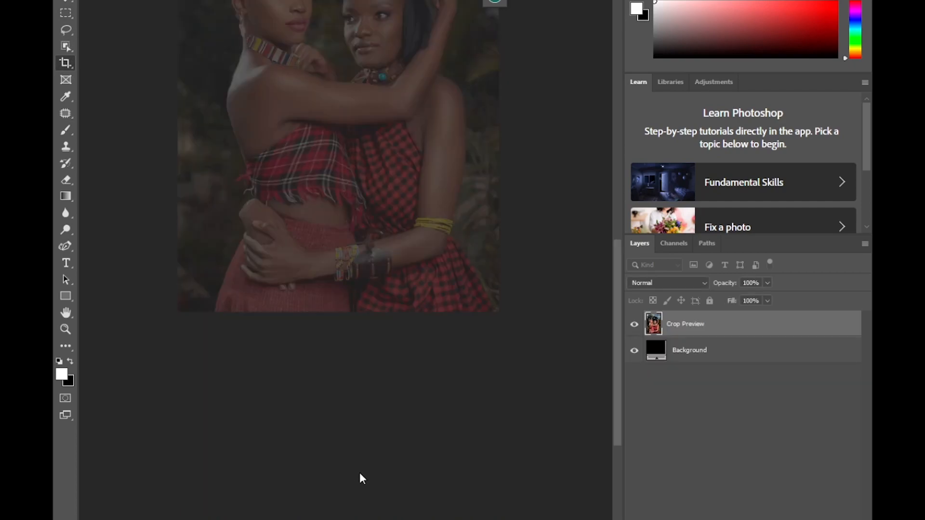
pyautogui.hotkey('ctrl', 'z')
pyautogui.moveTo(356, 472); pyautogui.dragTo(355, 488)
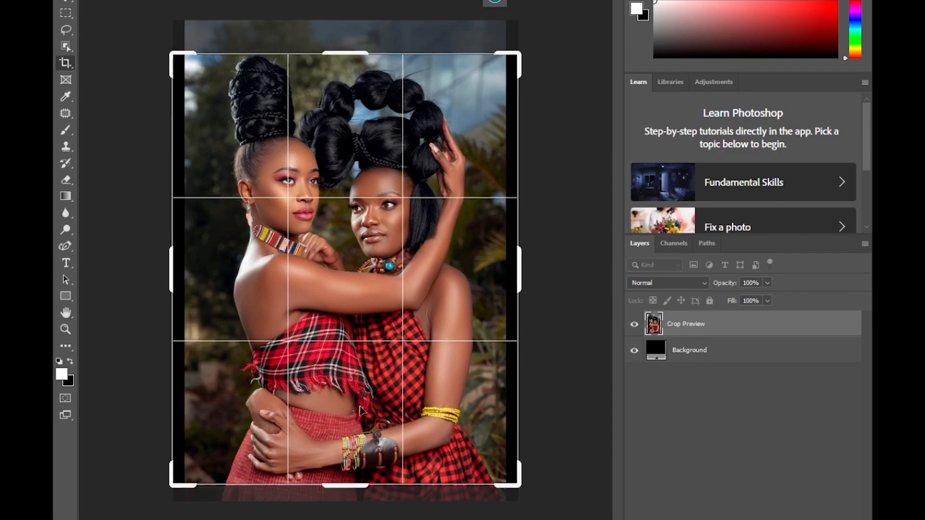
pyautogui.moveTo(337, 50); pyautogui.dragTo(337, 43)
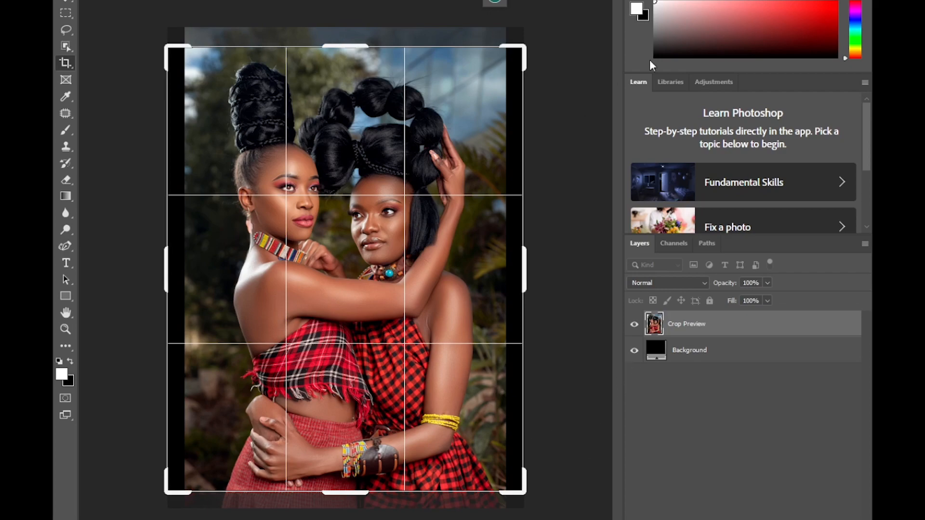
pyautogui.press('Return')
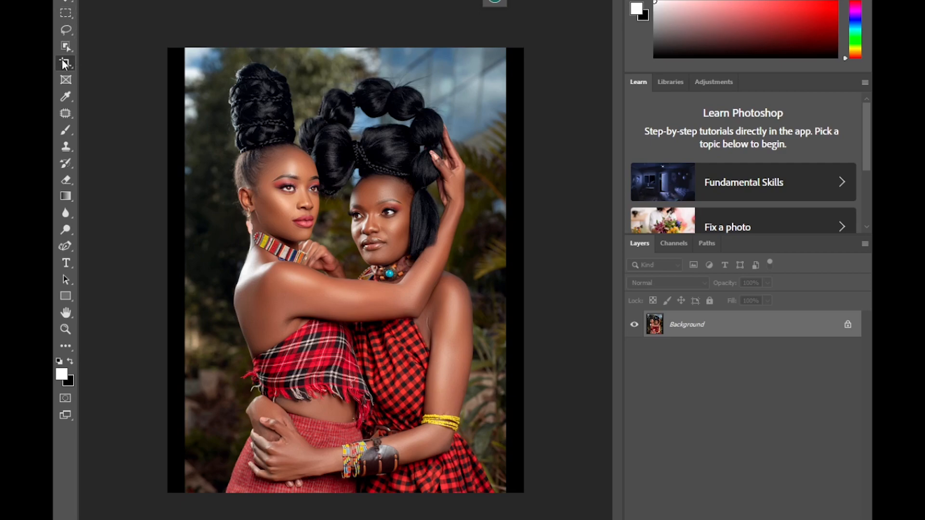
# Step: Fill the black strip along the photo's right edge with adjacent background using the Patch Tool, and clear the selection
pyautogui.click(72, 116)
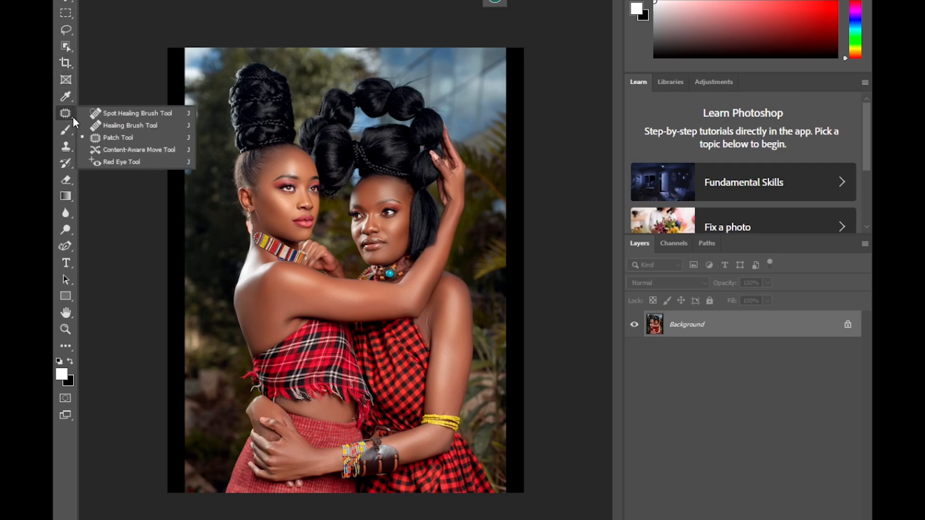
pyautogui.click(108, 139)
pyautogui.moveTo(481, 47); pyautogui.dragTo(490, 347)
pyautogui.hotkey('ctrl', 'd')
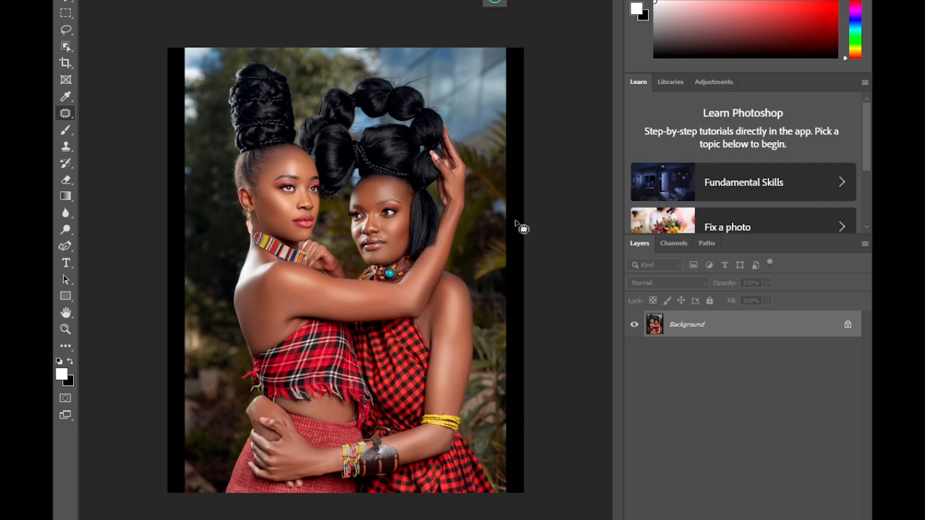
pyautogui.moveTo(504, 46)
pyautogui.mouseDown()
pyautogui.moveTo(504, 487)
pyautogui.moveTo(509, 500)
pyautogui.moveTo(535, 500)
pyautogui.moveTo(556, 96)
pyautogui.moveTo(553, 41)
pyautogui.moveTo(504, 40)
pyautogui.mouseUp()
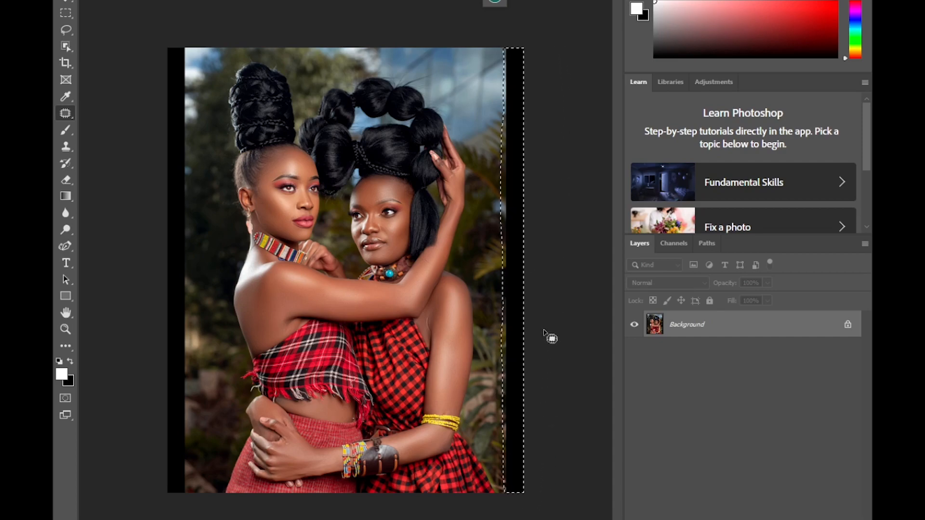
pyautogui.moveTo(514, 345); pyautogui.dragTo(503, 337)
pyautogui.hotkey('ctrl', 'd')
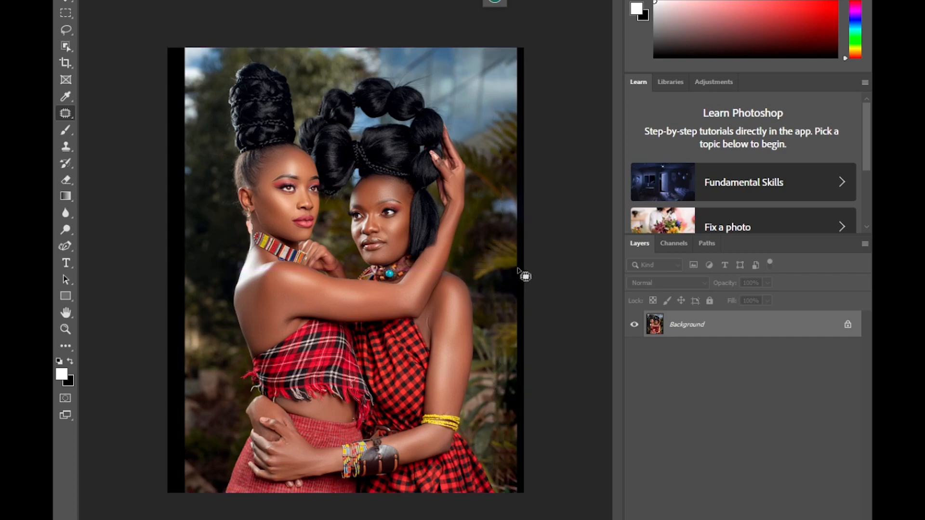
pyautogui.moveTo(512, 49)
pyautogui.mouseDown()
pyautogui.moveTo(513, 474)
pyautogui.moveTo(530, 482)
pyautogui.moveTo(561, 209)
pyautogui.moveTo(566, 49)
pyautogui.moveTo(546, 32)
pyautogui.moveTo(506, 39)
pyautogui.mouseUp()
pyautogui.moveTo(529, 280); pyautogui.dragTo(495, 310)
pyautogui.hotkey('ctrl', 'd')
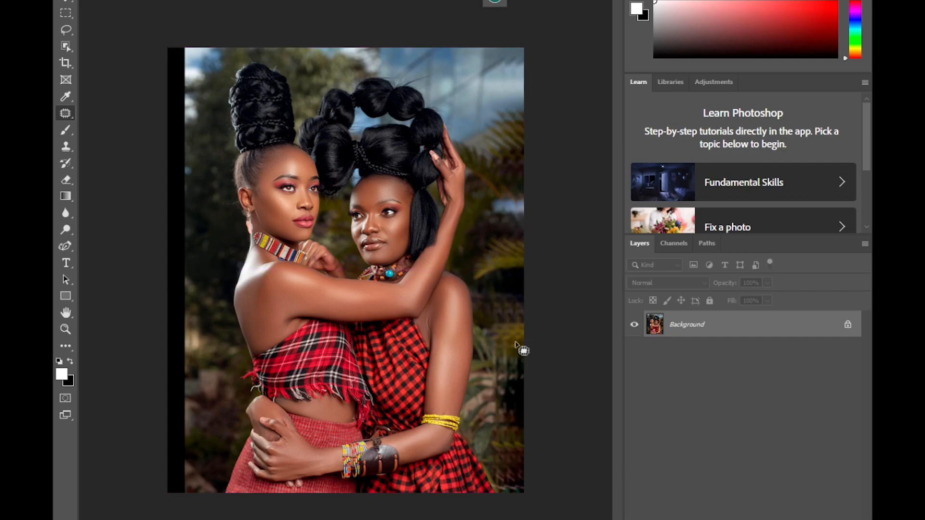
# Step: Patch the black strip along the photo's left edge with adjacent background and clear the selection
pyautogui.moveTo(185, 48)
pyautogui.mouseDown()
pyautogui.moveTo(188, 507)
pyautogui.moveTo(160, 505)
pyautogui.moveTo(146, 460)
pyautogui.moveTo(137, 313)
pyautogui.moveTo(140, 32)
pyautogui.moveTo(190, 56)
pyautogui.mouseUp()
pyautogui.moveTo(194, 308); pyautogui.dragTo(204, 331)
pyautogui.hotkey('ctrl', 'd')
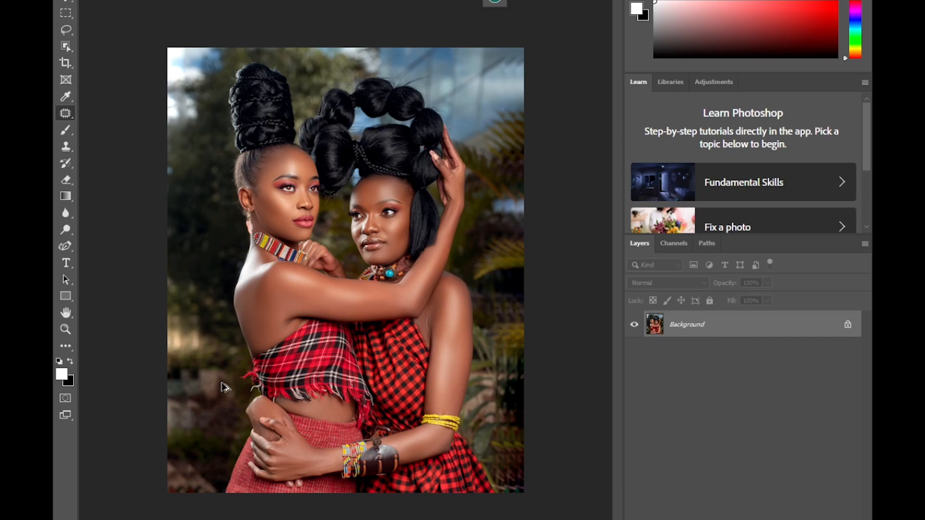
# Step: Open the Save for Web export settings and cancel without saving
pyautogui.hotkey('ctrl', 'alt', 'shift', 's')
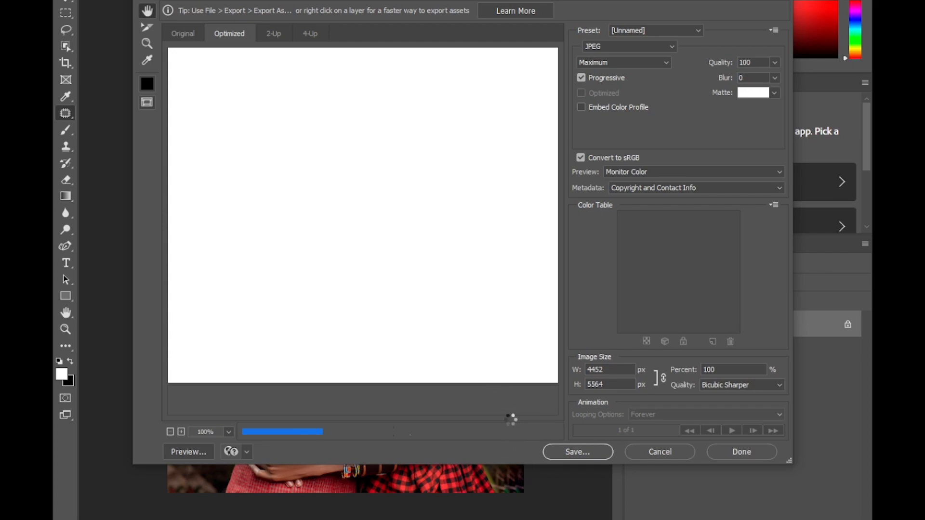
pyautogui.click(657, 450)
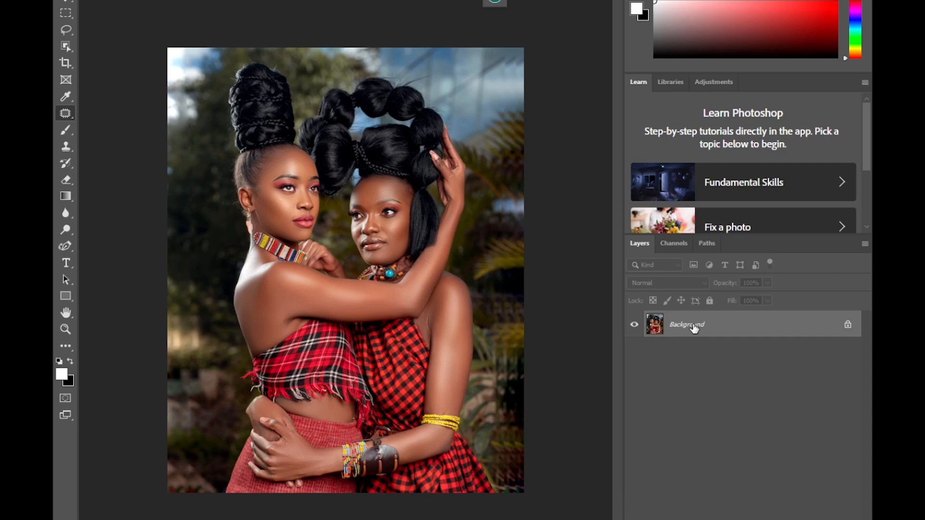
# Step: Duplicate the Background layer and apply the High Pass filter with a reduced radius to the copy
pyautogui.hotkey('ctrl', 'j')
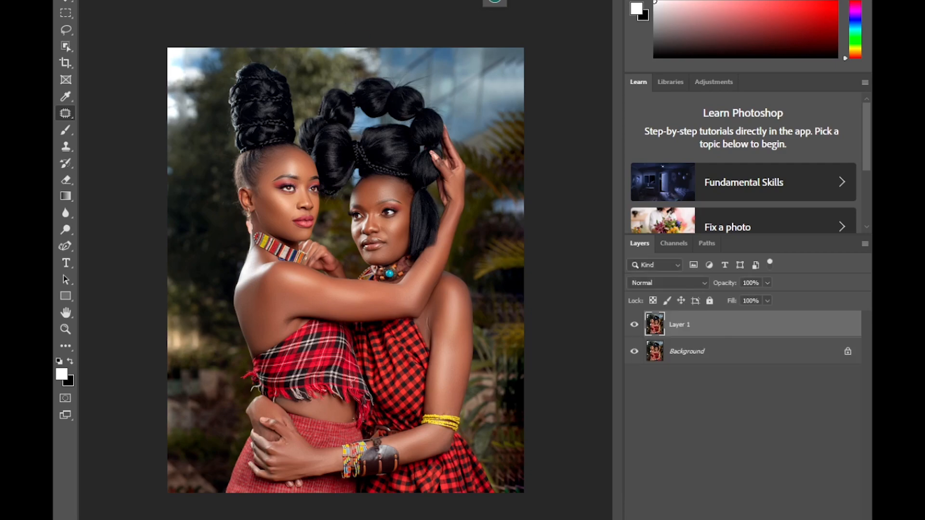
pyautogui.click(226, 1)
pyautogui.moveTo(247, 192)
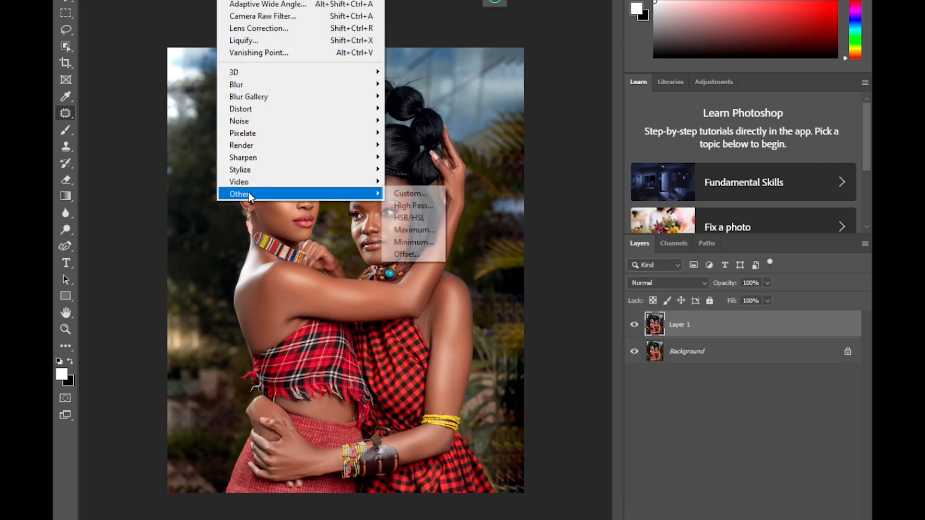
pyautogui.click(405, 206)
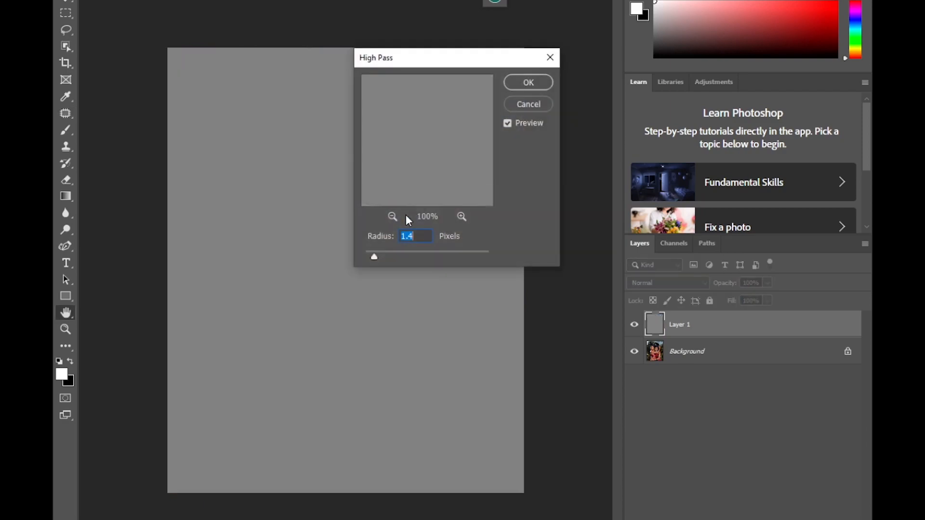
pyautogui.moveTo(416, 236); pyautogui.dragTo(410, 233)
pyautogui.write('0')
pyautogui.click(528, 82)
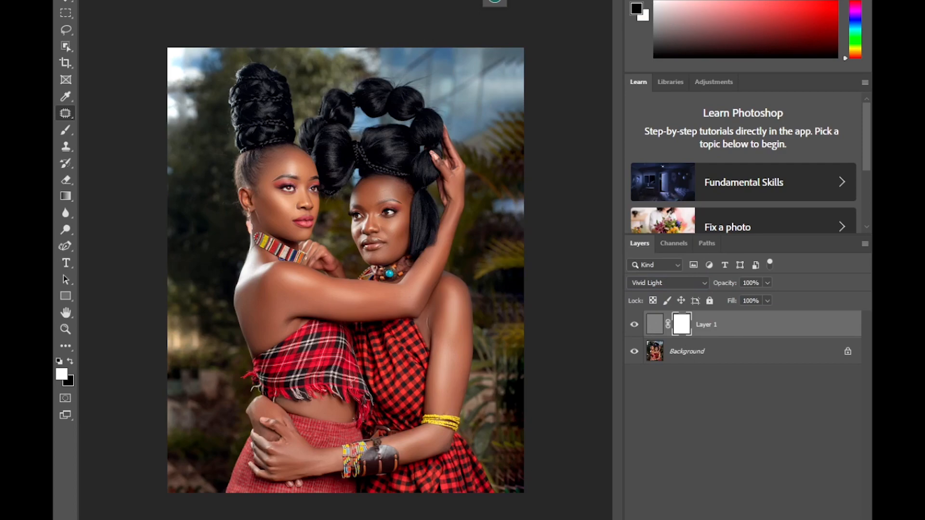
# Step: Set the High Pass layer's blend mode to Vivid Light and hide it with a black-filled layer mask
pyautogui.press('x')
pyautogui.hotkey('alt', 'BackSpace')
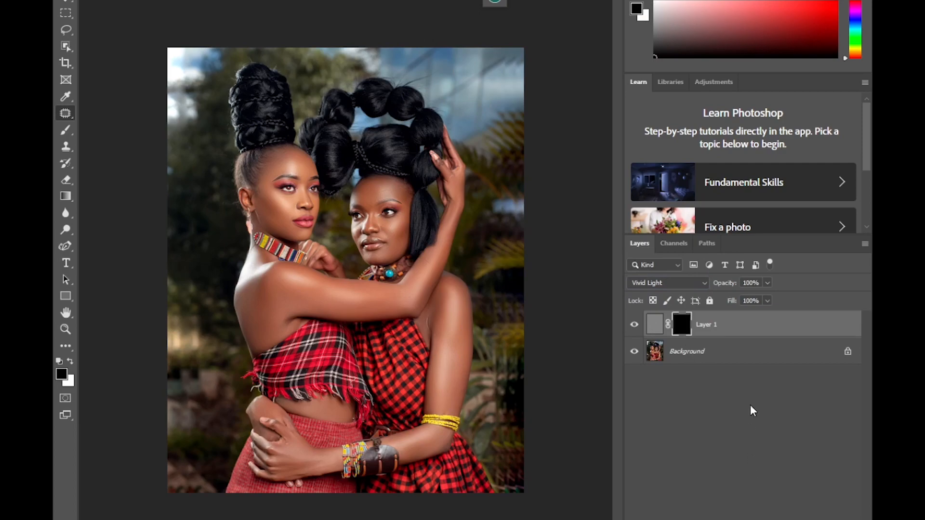
# Step: Paint white on the High Pass layer's mask over small facial details of both women using the Brush tool
pyautogui.hotkey('ctrl', '+')
pyautogui.hotkey('ctrl', '+')
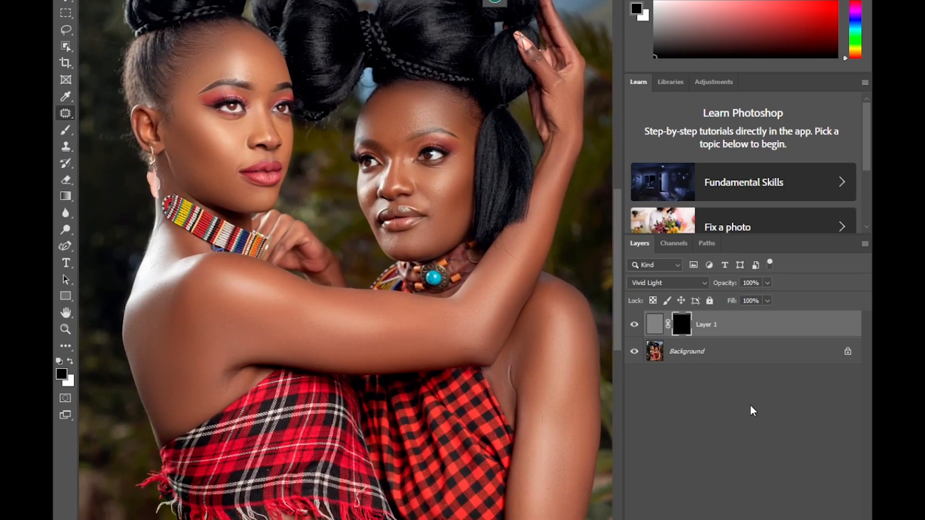
pyautogui.press('b')
pyautogui.press('x')
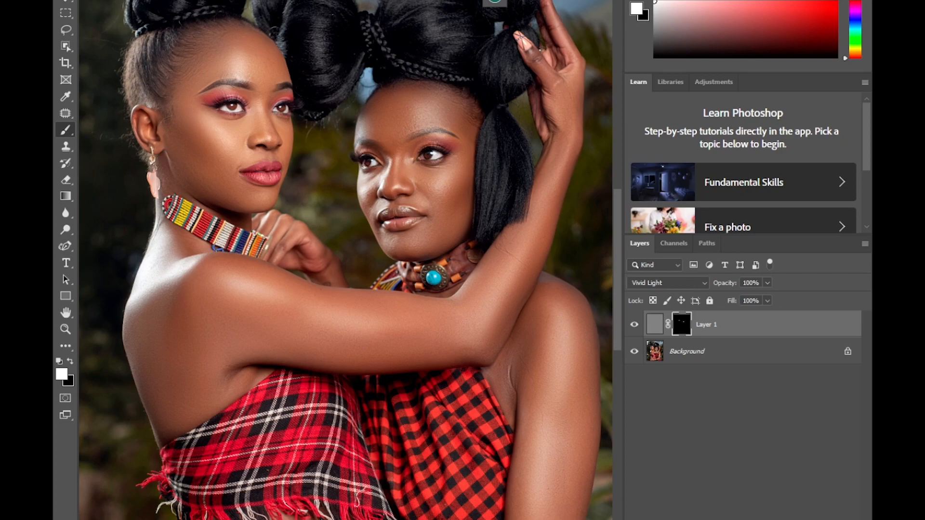
# Step: Enlarge the brush and paint the mask white over both women's hair, skin and clothing to reveal the sharpening
pyautogui.press(']')
pyautogui.press(']')
pyautogui.press(']')
pyautogui.press(']')
pyautogui.press(']')
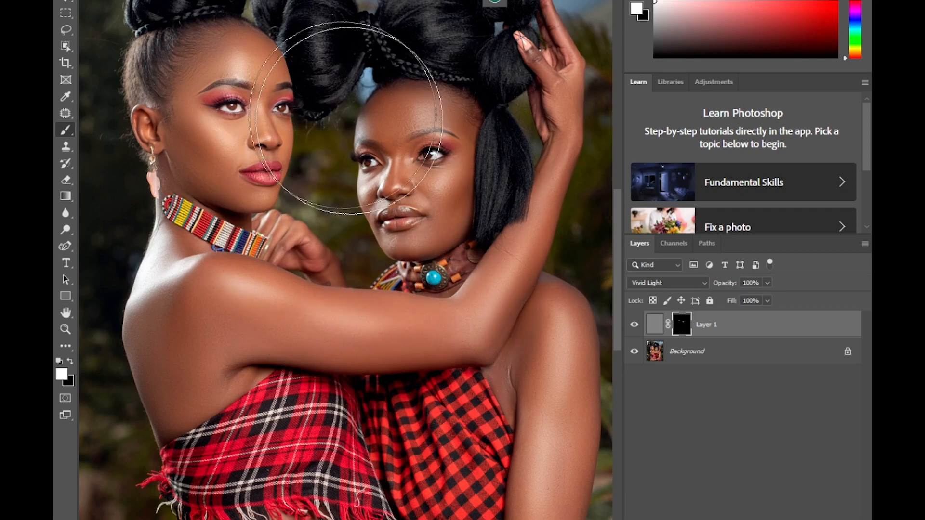
pyautogui.moveTo(535, 519)
pyautogui.mouseDown()
pyautogui.moveTo(398, 351)
pyautogui.moveTo(227, 413)
pyautogui.moveTo(331, 149)
pyautogui.moveTo(413, 360)
pyautogui.mouseUp()
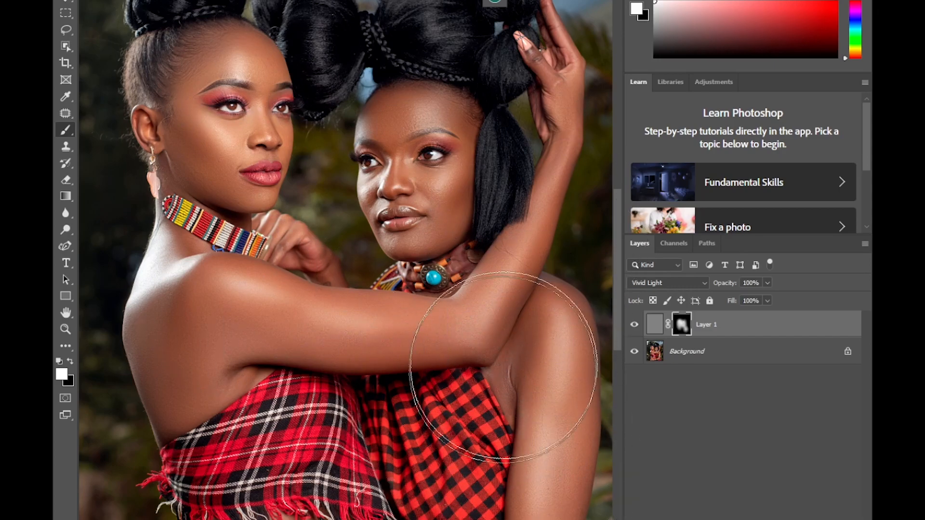
pyautogui.hotkey('ctrl', '-')
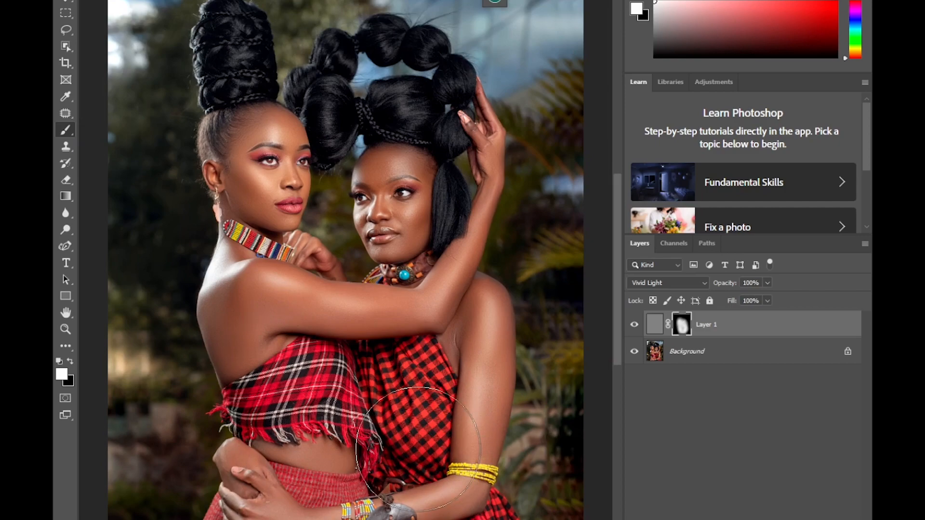
pyautogui.hotkey('ctrl', '-')
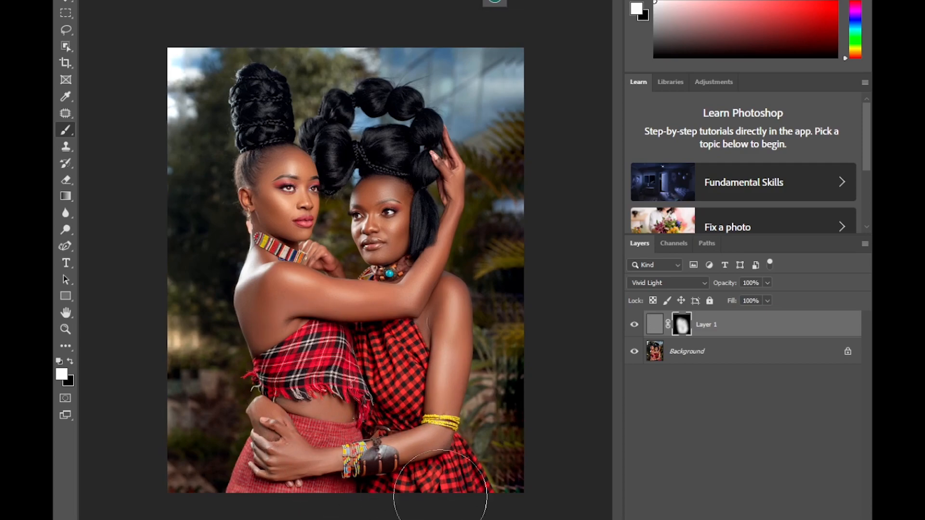
pyautogui.moveTo(284, 149)
pyautogui.mouseDown()
pyautogui.moveTo(387, 326)
pyautogui.moveTo(343, 460)
pyautogui.moveTo(322, 413)
pyautogui.moveTo(288, 372)
pyautogui.mouseUp()
# Step: Export the portrait through Save for Web as a Maximum-quality (100) JPEG to the Desktop
pyautogui.hotkey('ctrl', 'alt', 'shift', 's')
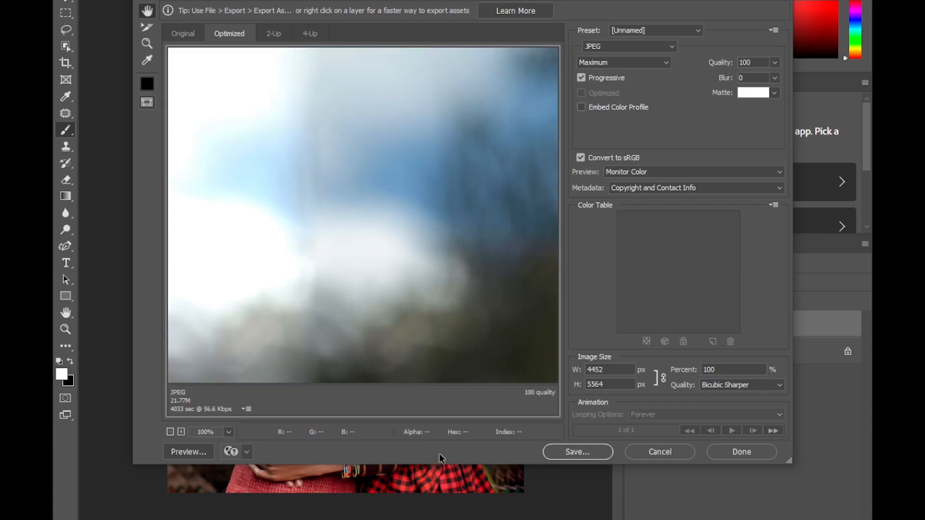
pyautogui.click(554, 447)
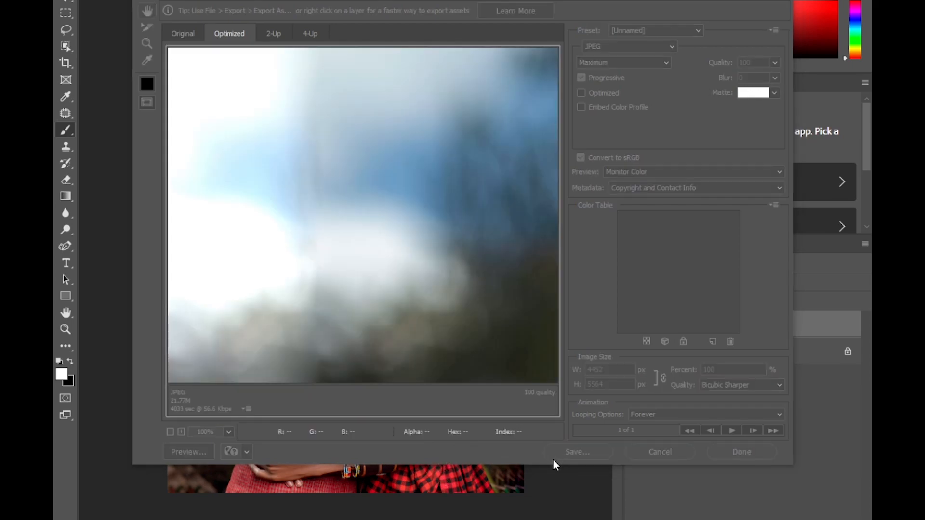
pyautogui.scroll(-10, 469, 252)
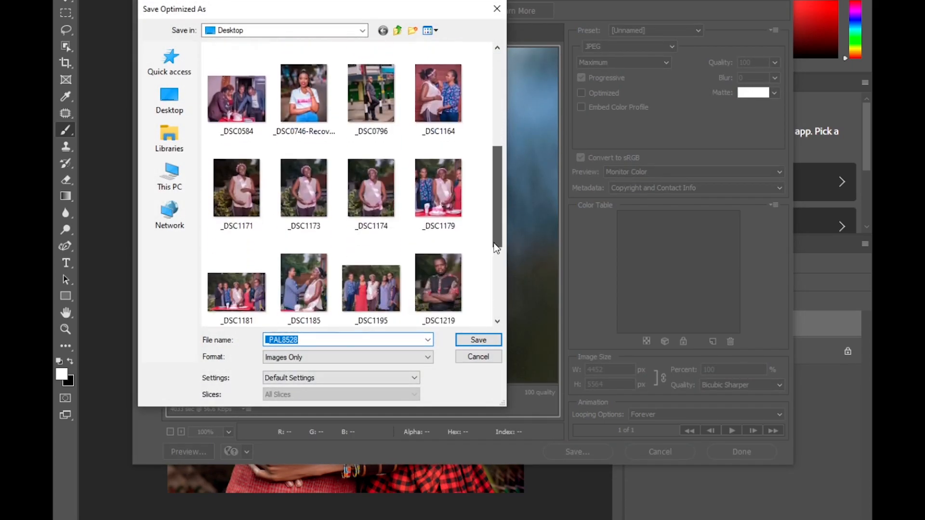
pyautogui.click(463, 342)
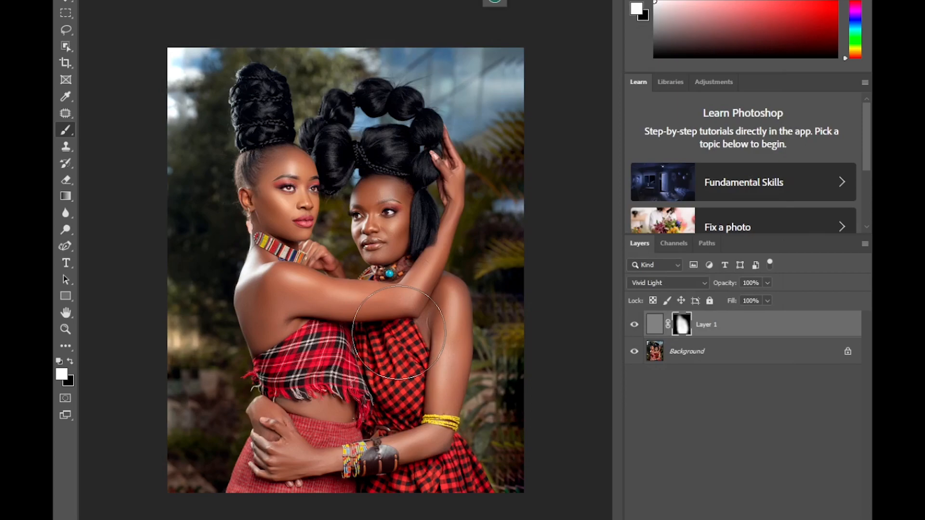
# Step: Revert the document to its saved version and examine the unretouched faces and skin close up
pyautogui.click(695, 356)
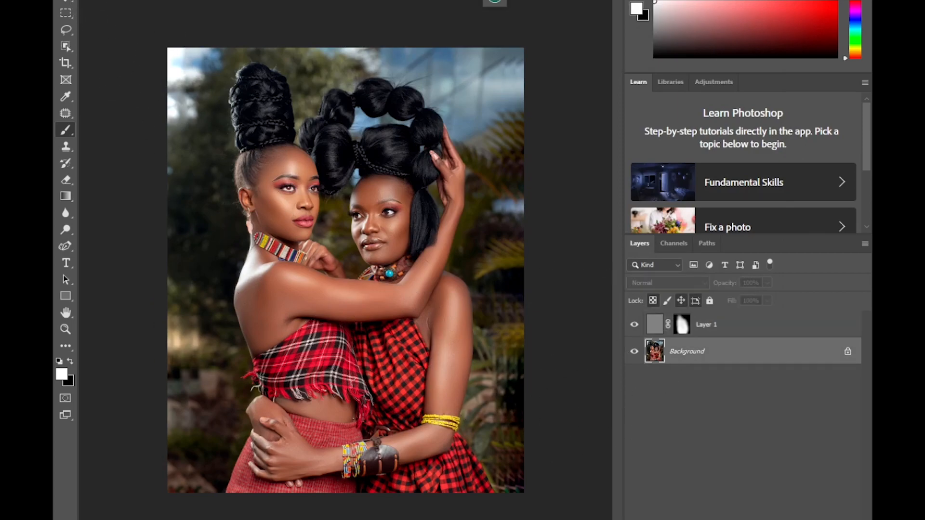
pyautogui.click(80, 0)
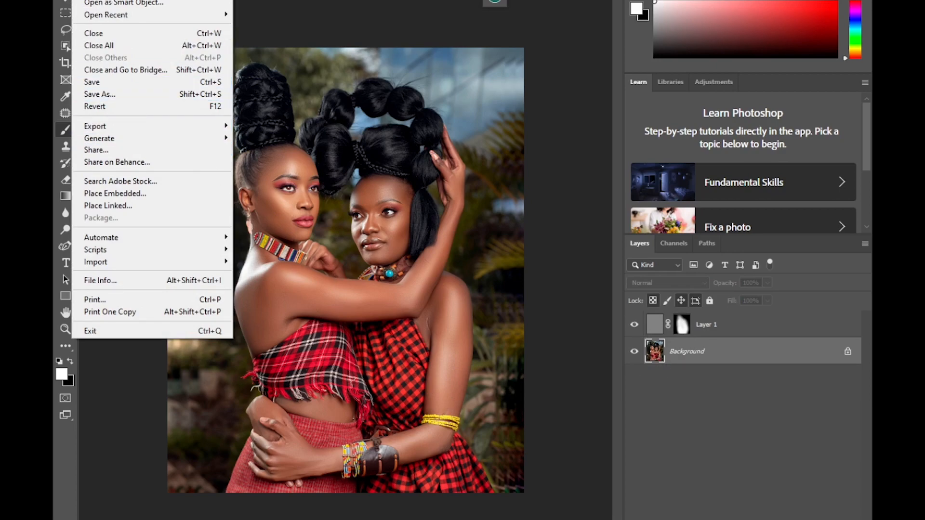
pyautogui.click(100, 105)
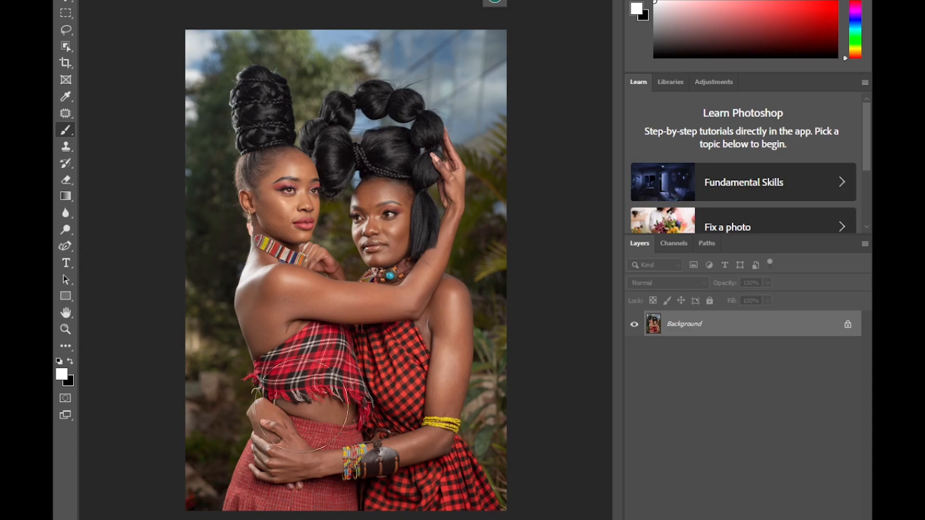
pyautogui.hotkey('ctrl', '+')
pyautogui.hotkey('ctrl', '+')
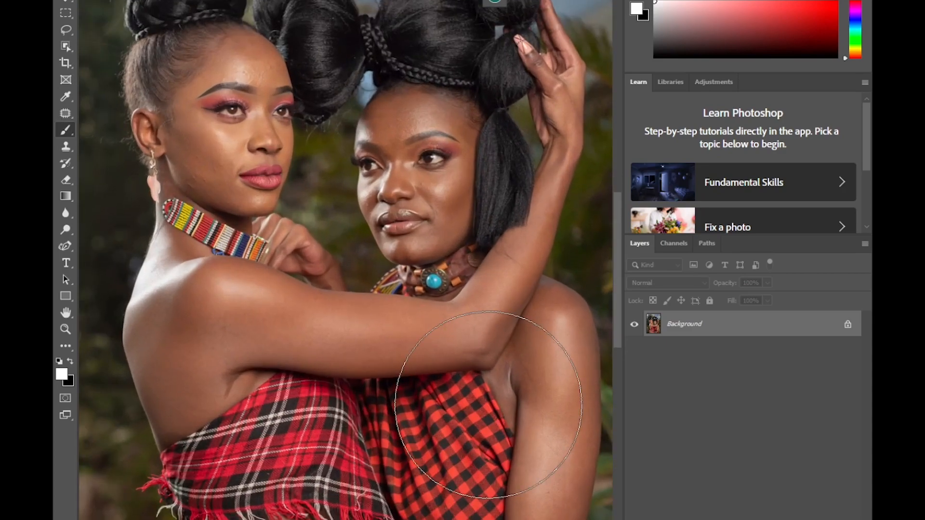
pyautogui.hotkey('ctrl', '+')
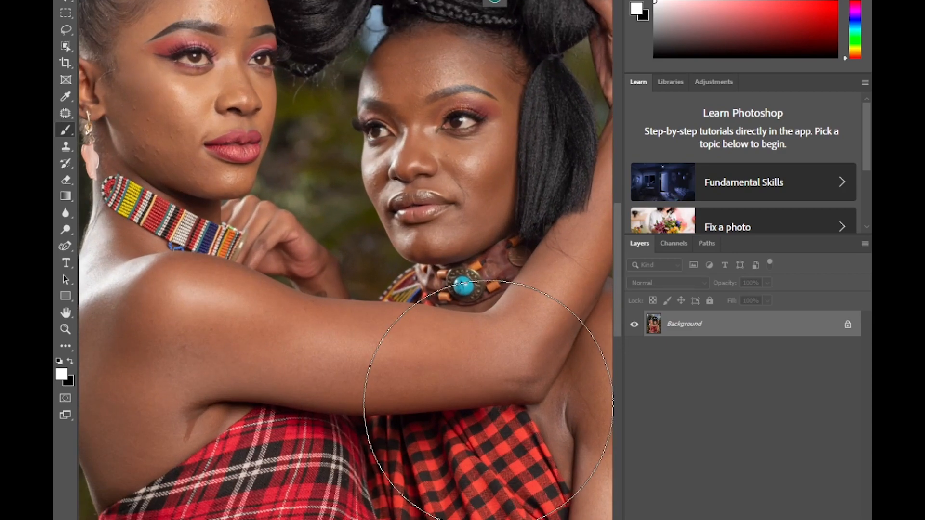